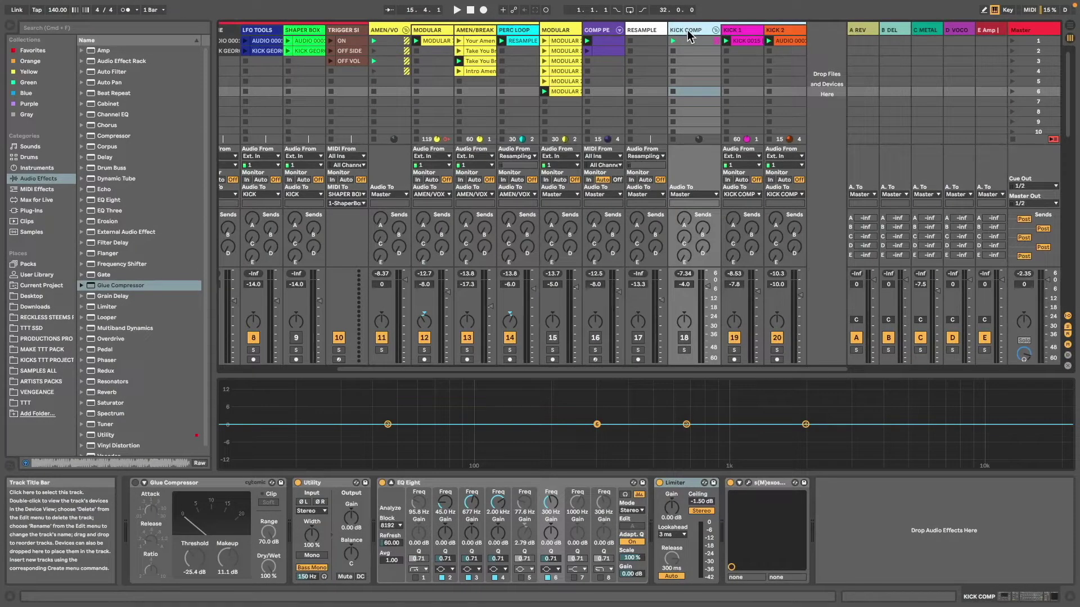
Solo the KICK COMP group track and start playback.
mouse_move(726, 1)
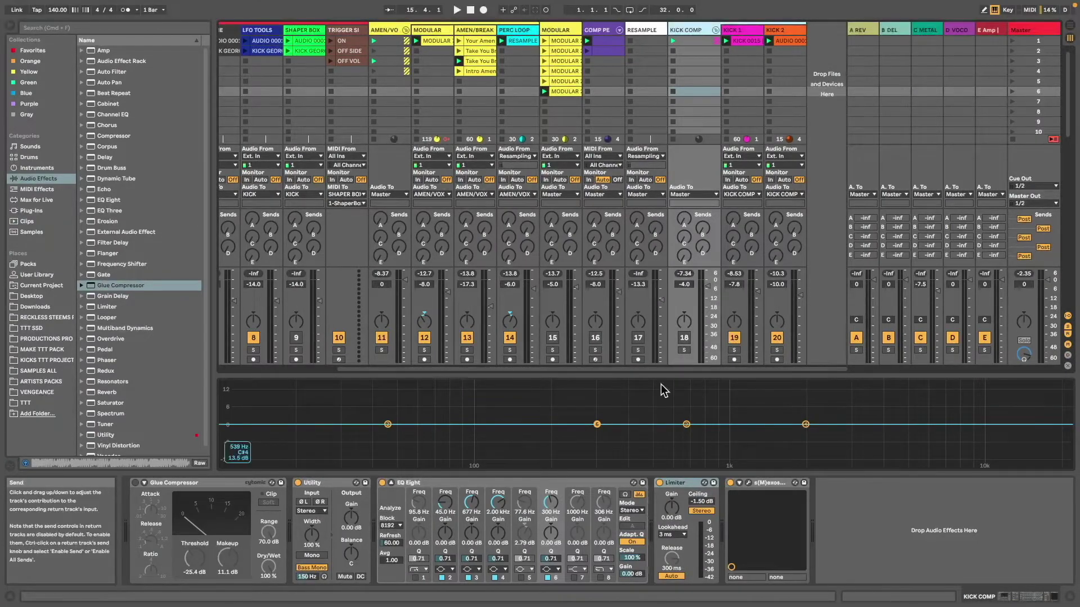
left_click(757, 485)
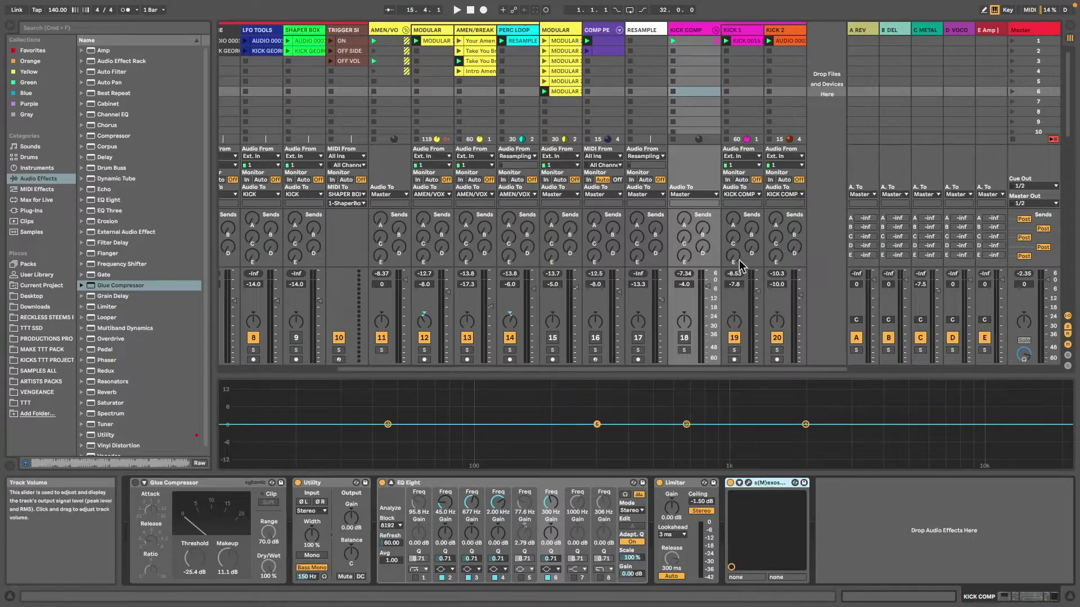
left_click(684, 351)
key("space")
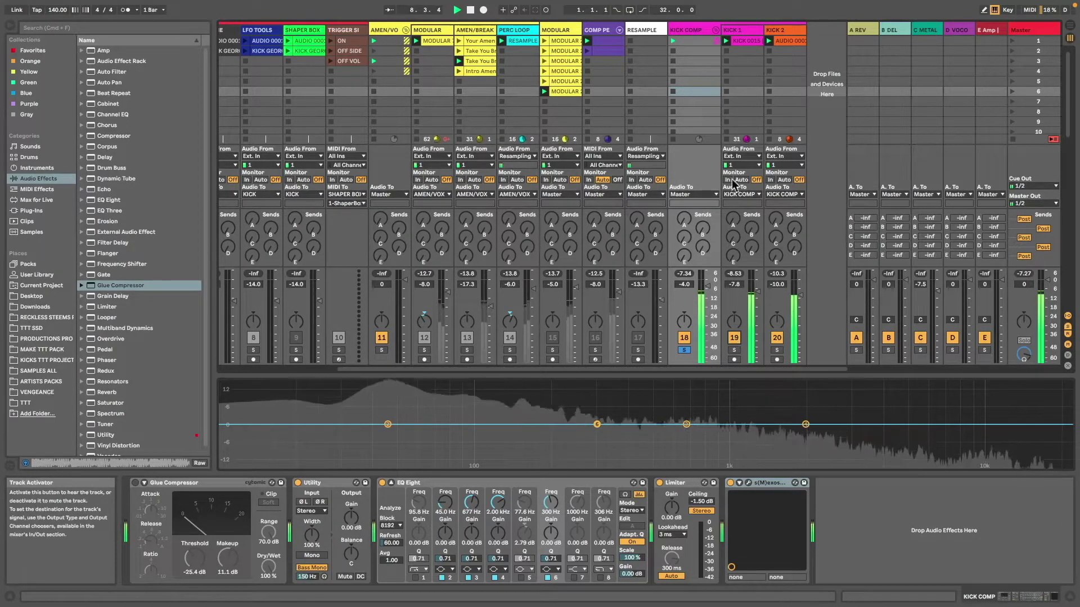
Show KICK COMP's s(M)exoscope waveform window and move it clear of the volume faders.
left_click(748, 483)
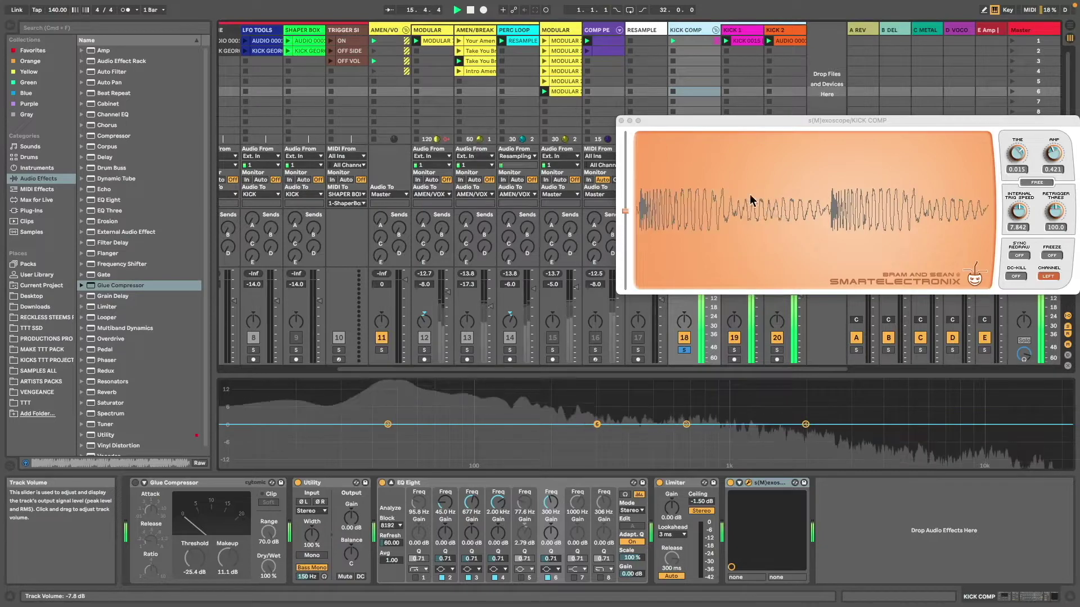
left_click_drag(740, 119, 623, 83)
left_click_drag(798, 296, 799, 296)
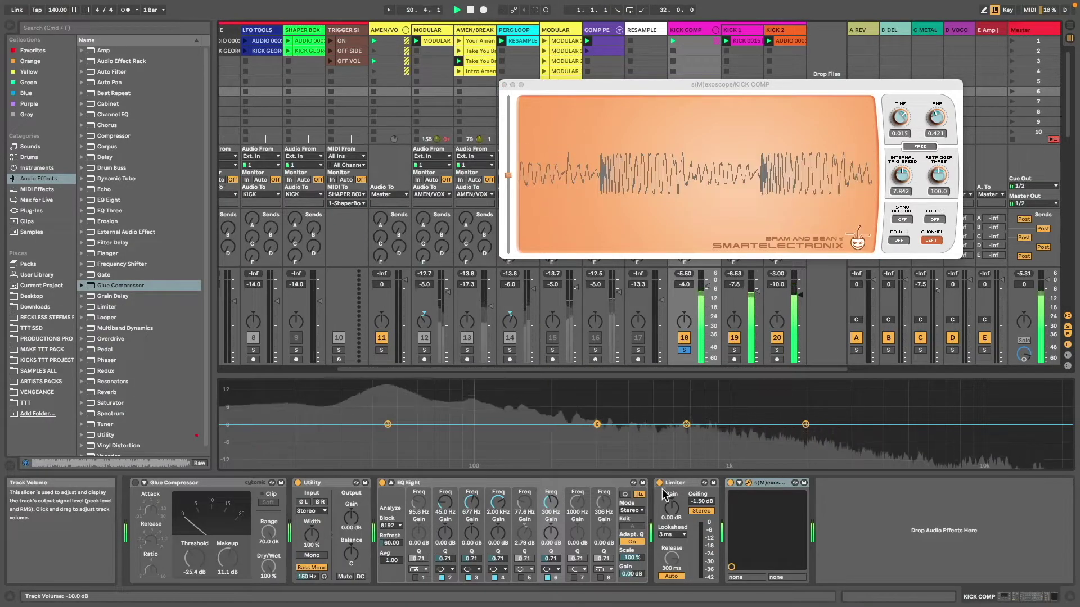
Reset the Glue Compressor's makeup and threshold on KICK COMP to 0.00 dB and restart playback with the compressor enabled.
left_click(223, 557)
key("Delete")
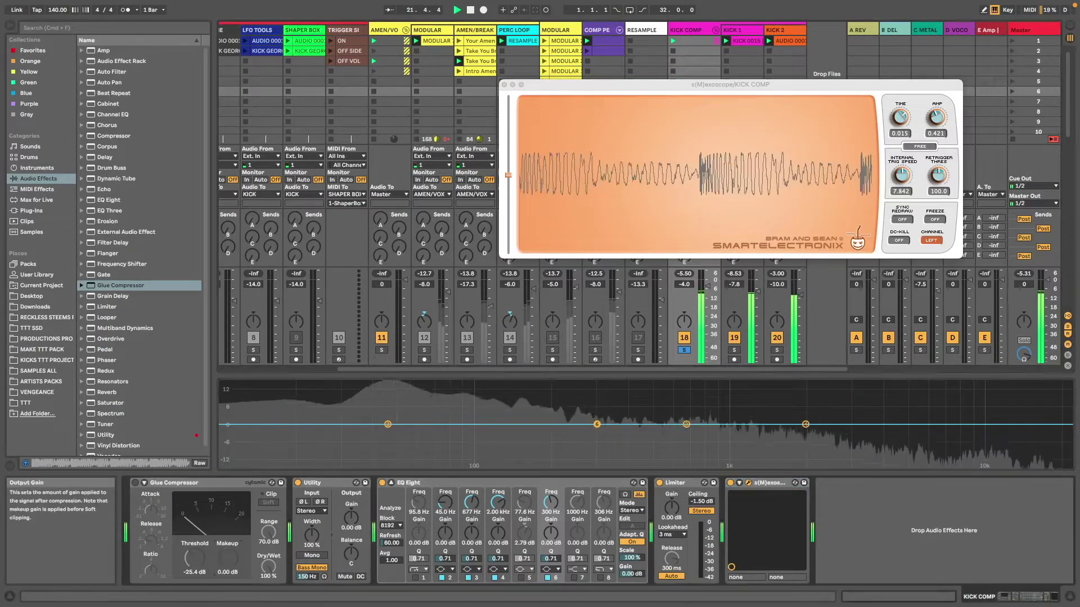
left_click(194, 558)
key("Delete")
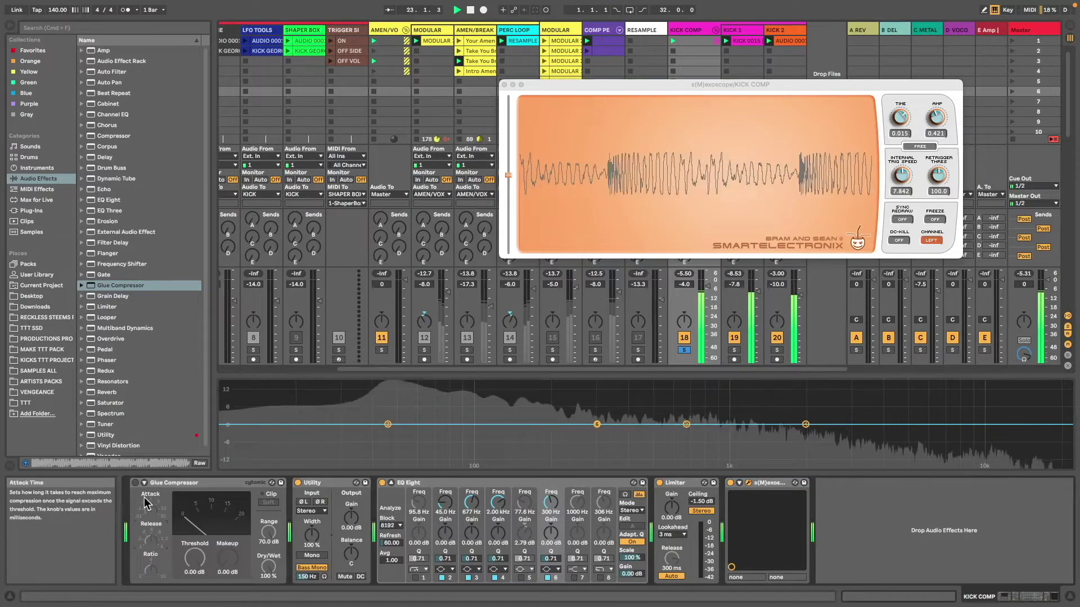
key("space")
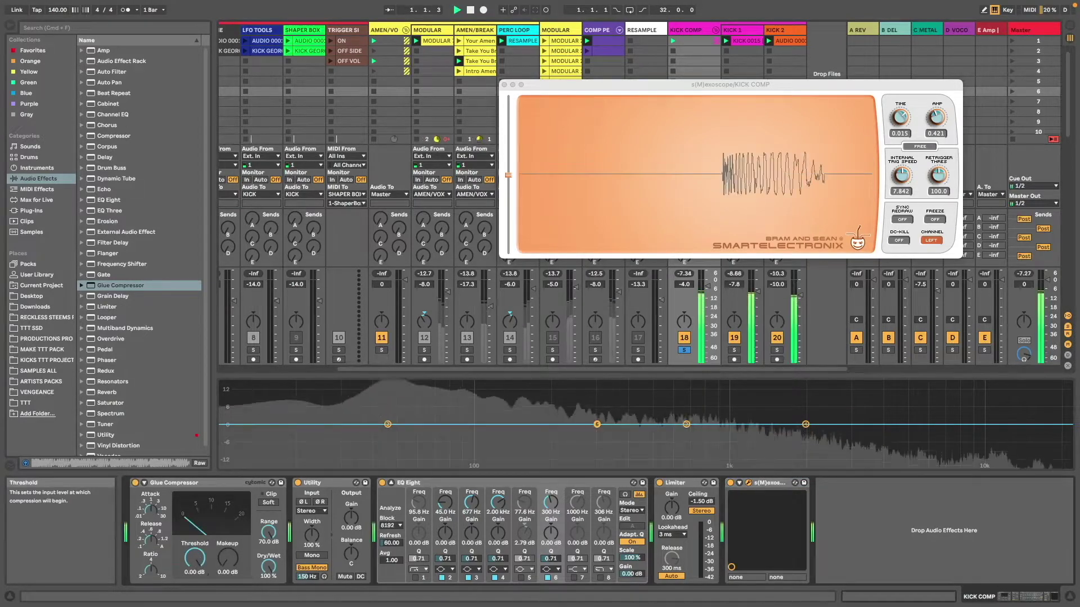
Set the Glue Compressor's threshold to -21.3 dB and makeup to 11.0 dB, and the Limiter's gain to 3.50 dB.
left_click_drag(194, 558, 194, 567)
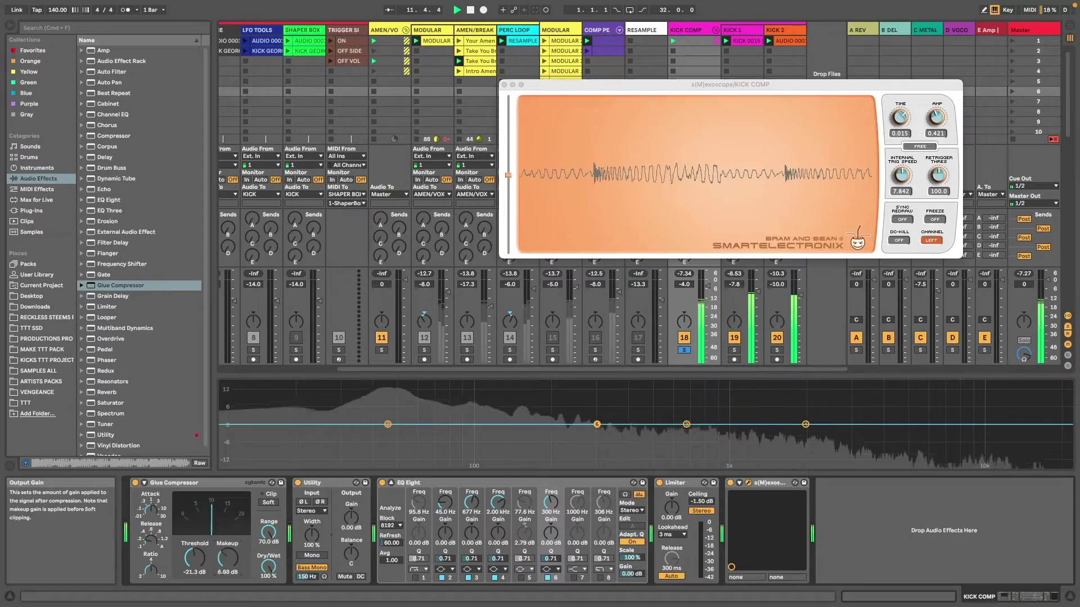
left_click_drag(228, 557, 228, 550)
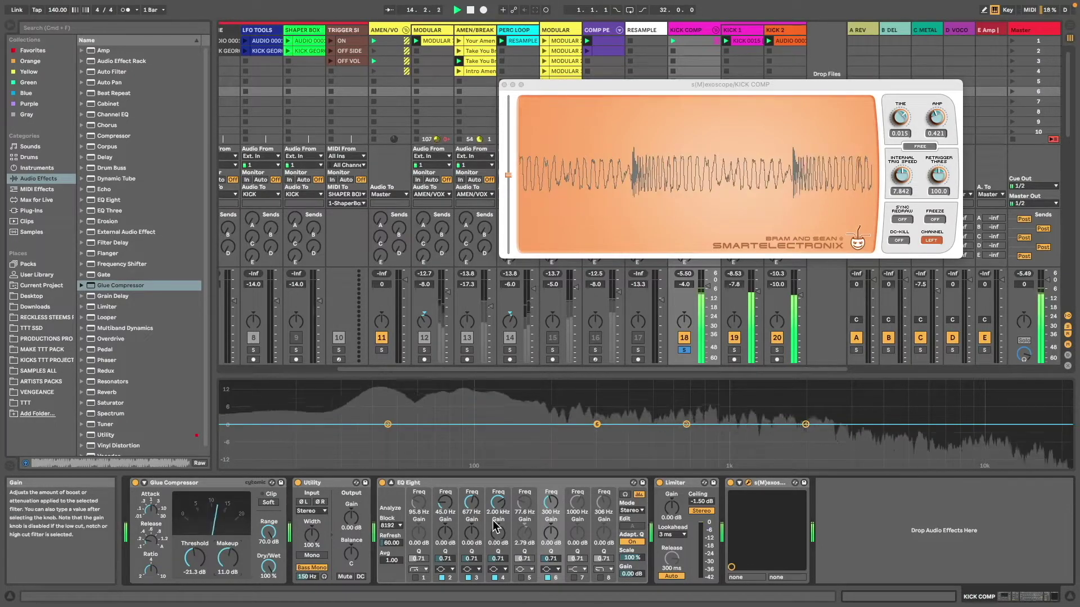
left_click_drag(669, 513, 672, 508)
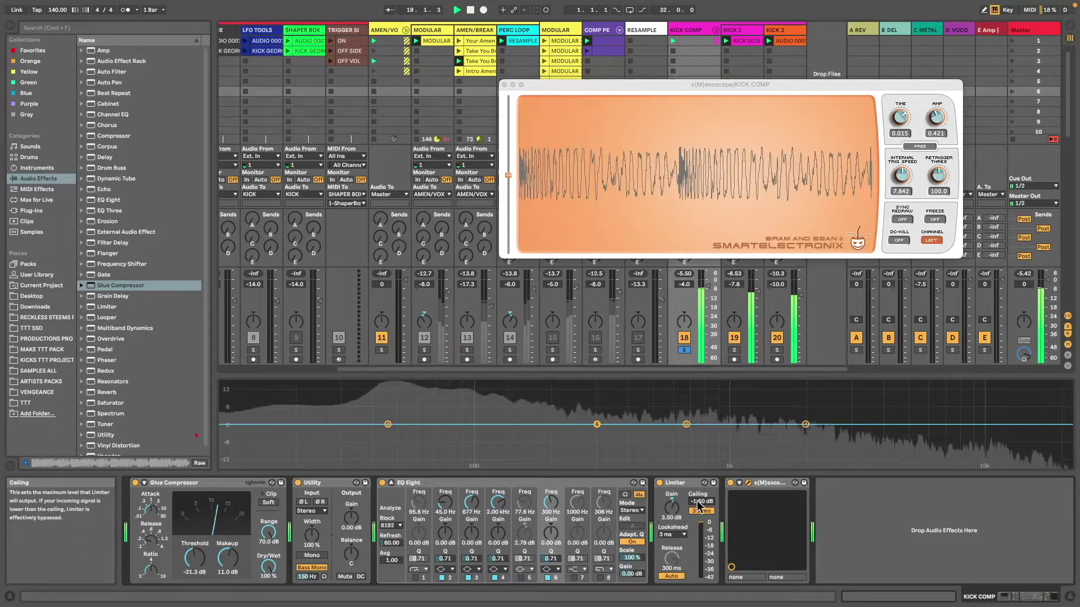
Lower the Glue Compressor's threshold to -26.7 dB and enable its Soft clip.
left_click_drag(186, 559, 186, 570)
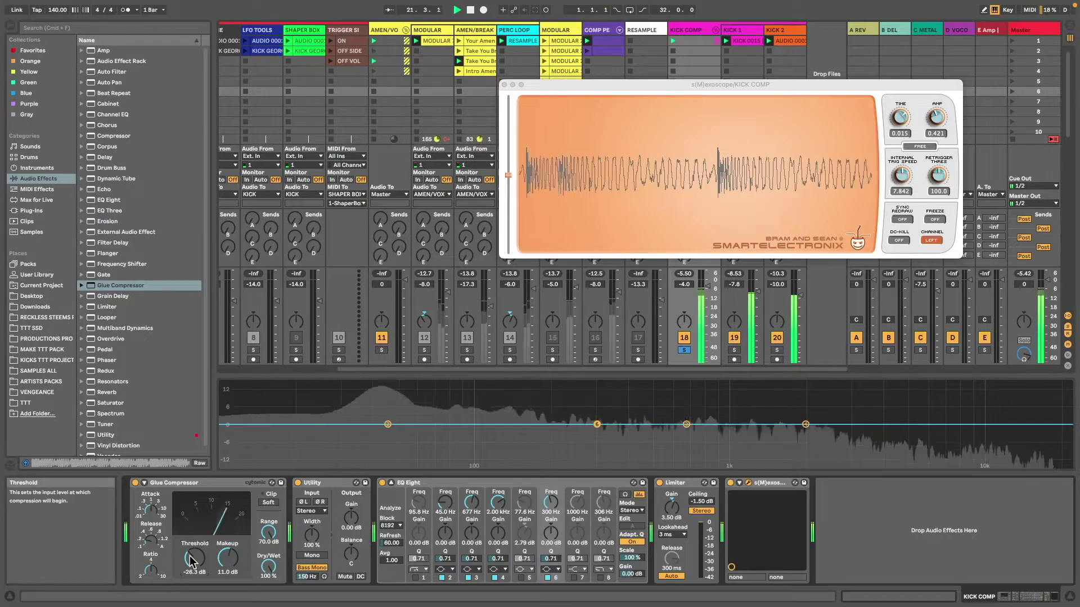
left_click(269, 503)
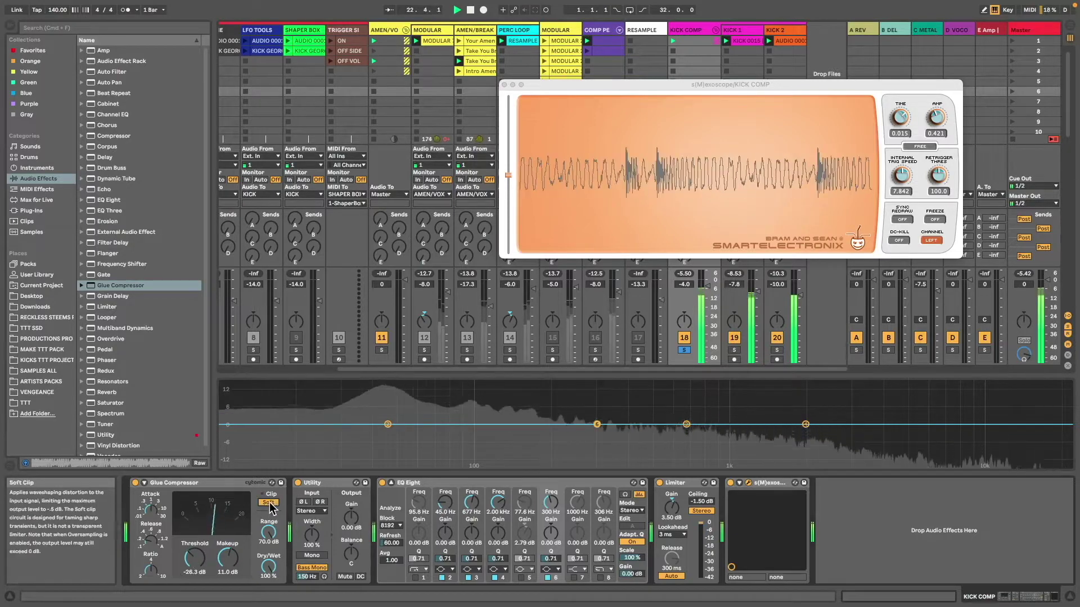
left_click_drag(194, 558, 194, 560)
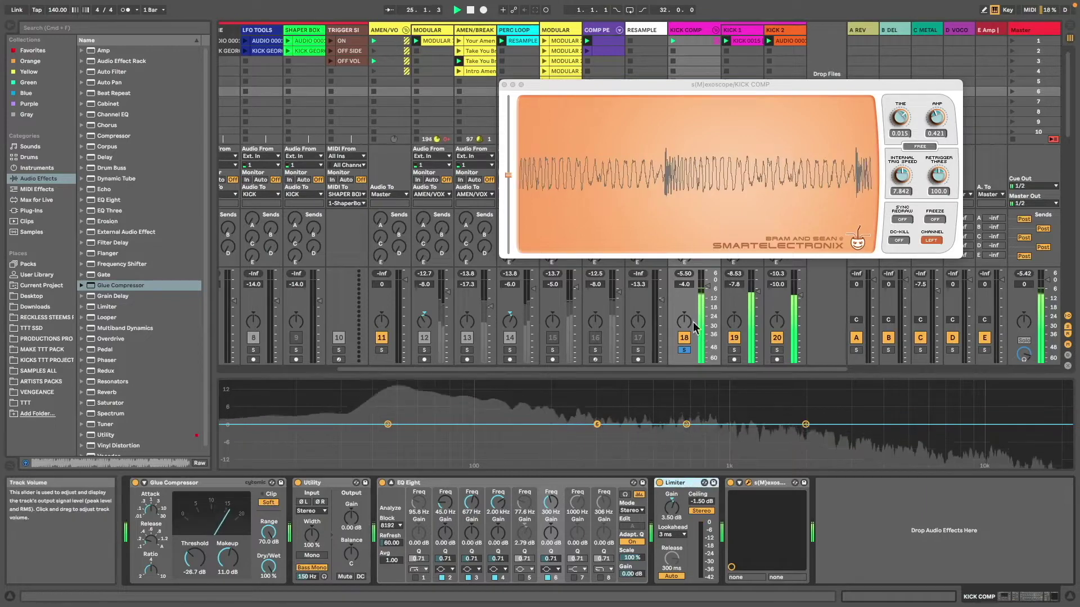
Compare the kick with the Glue Compressor bypassed and active, and record the output into the RESAMPLE track's first clip slot.
left_click(135, 482)
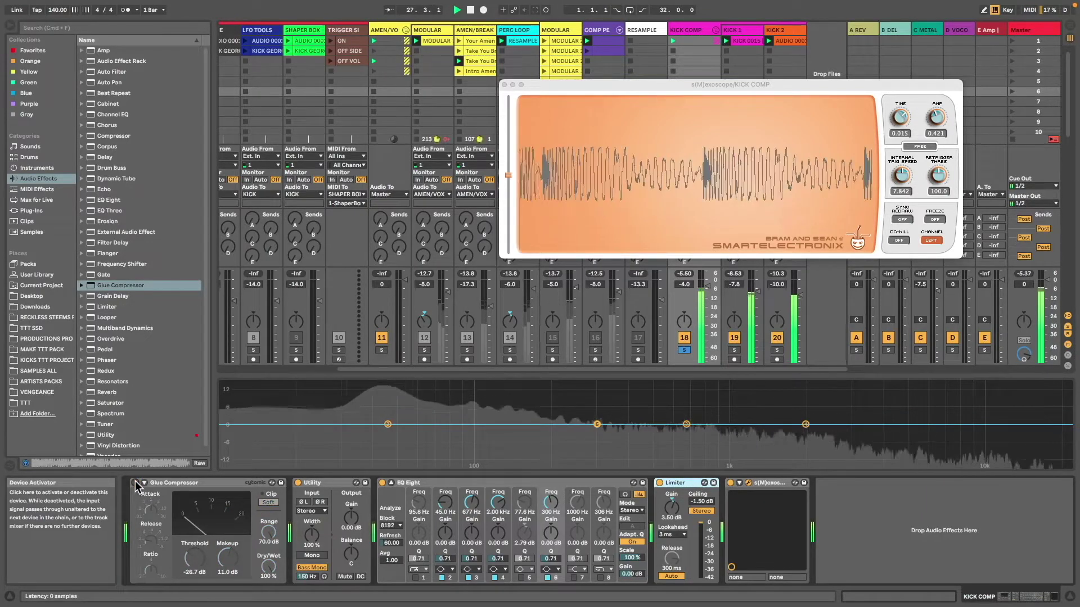
left_click(135, 482)
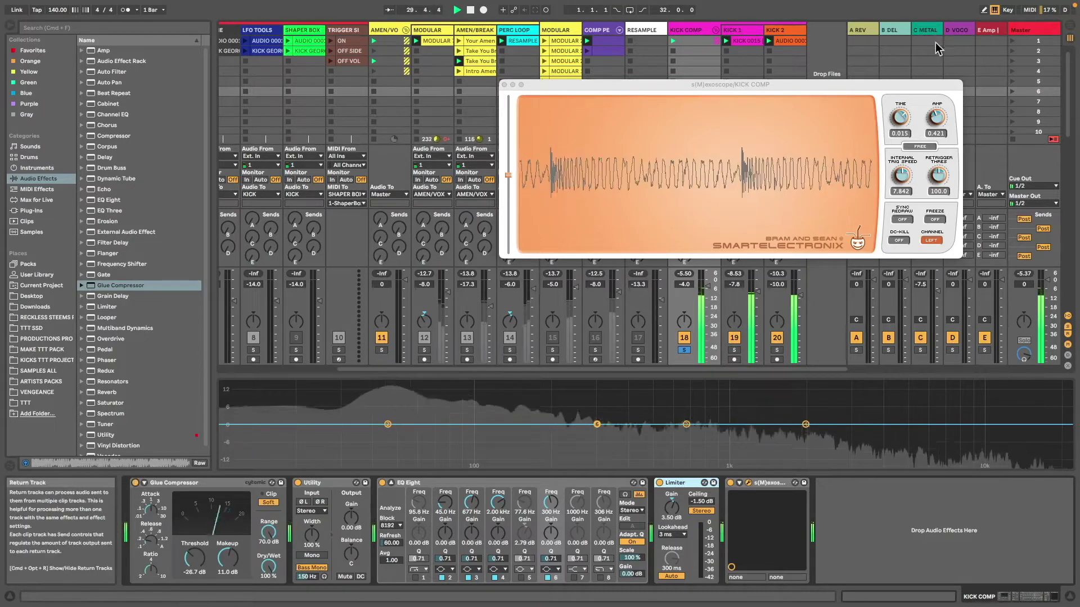
left_click(637, 141)
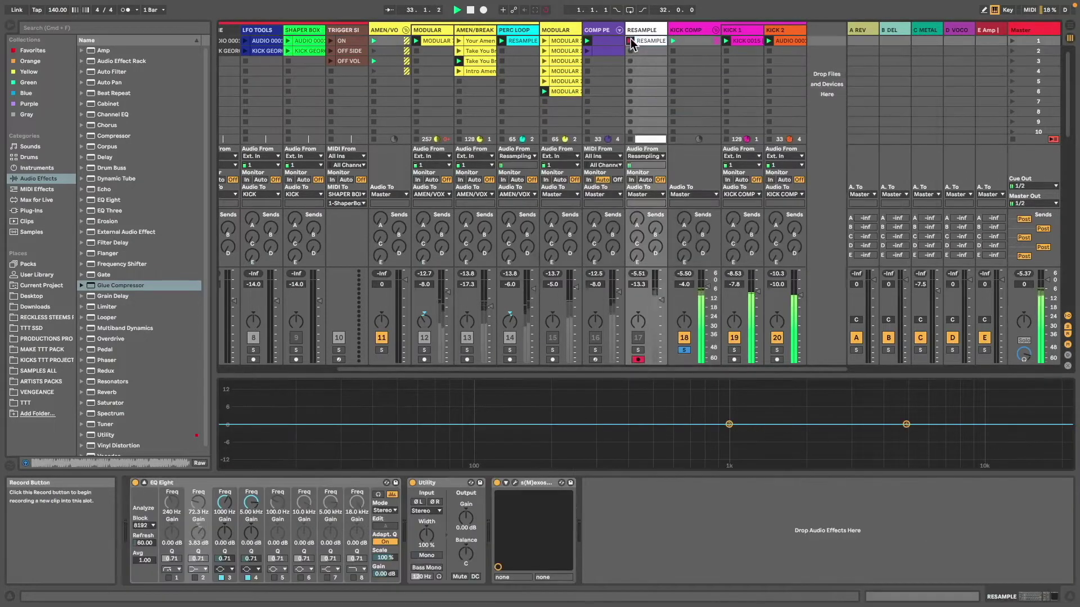
left_click(631, 141)
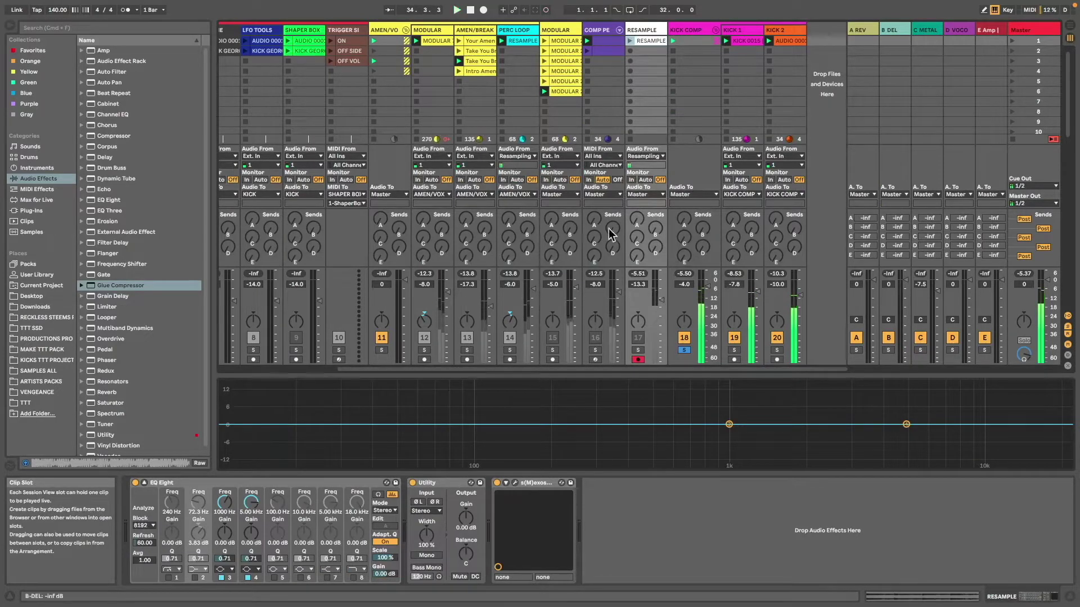
Play the COMP PERC track's clips in solo and open the s(M)exoscope at the end of its device chain.
left_click(599, 31)
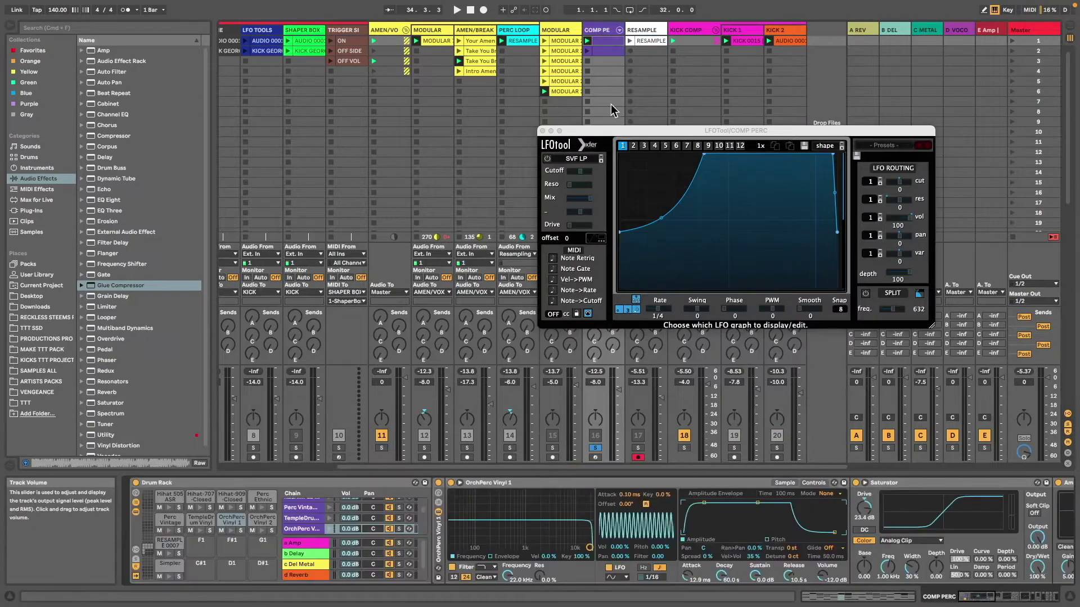
left_click(588, 51)
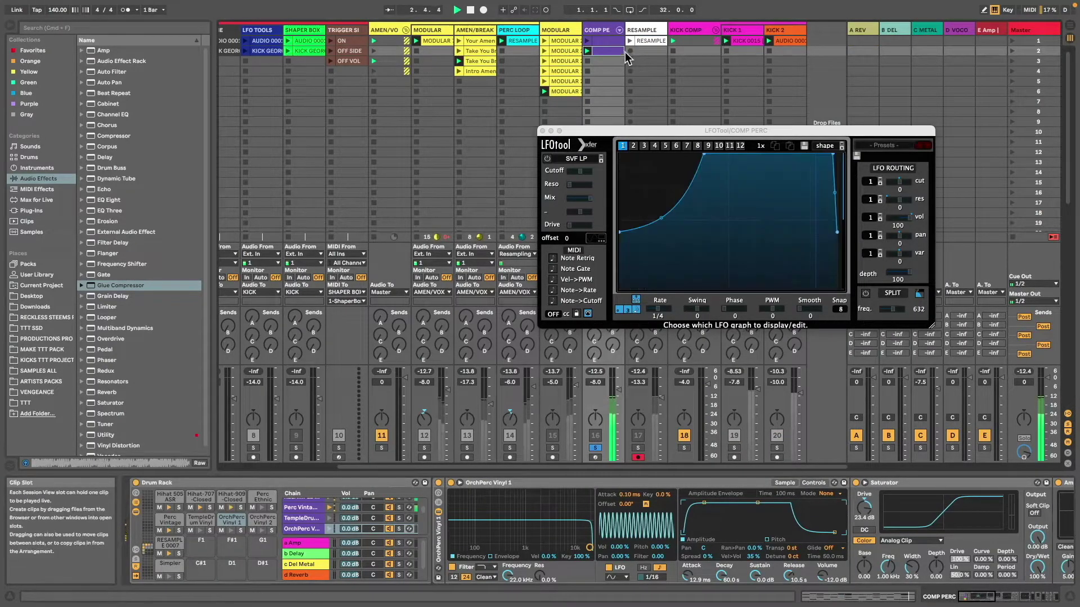
scroll(700, 524, "right", 10)
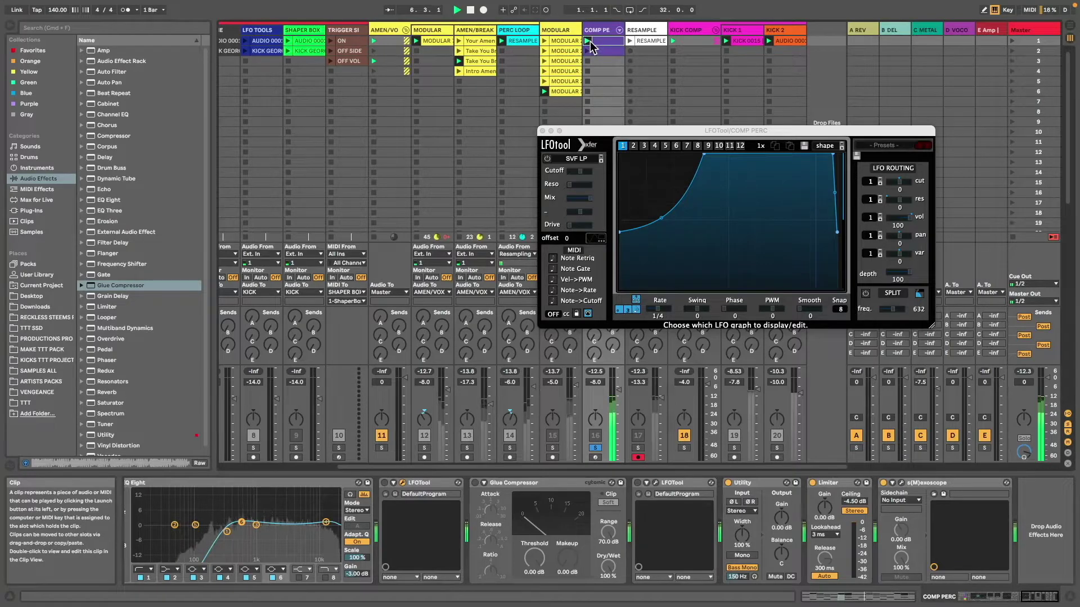
scroll(428, 500, "left", 3)
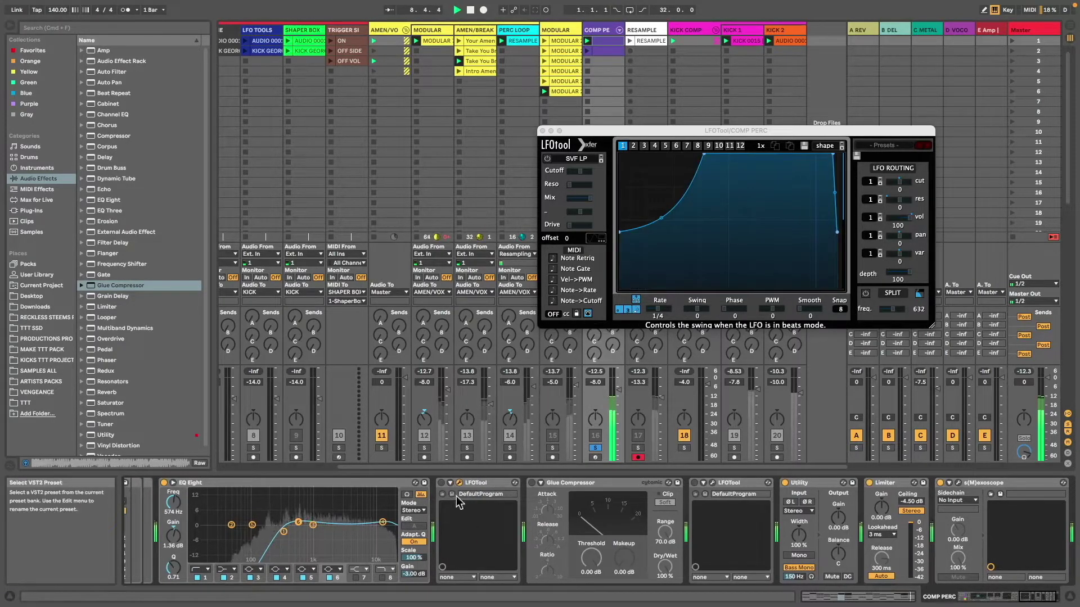
left_click(959, 482)
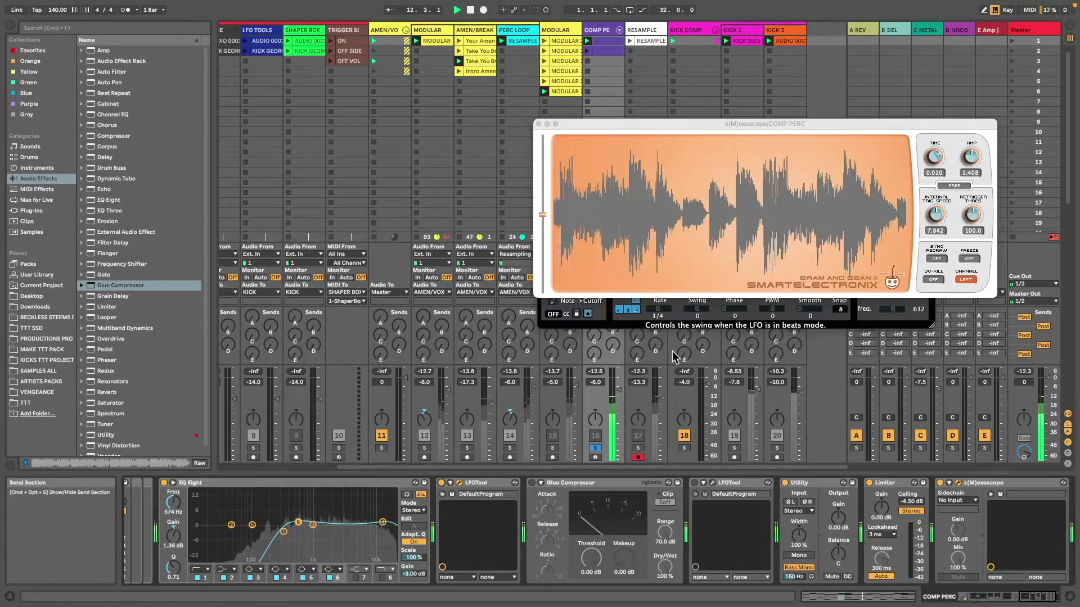
Enable the Glue Compressor on COMP PERC with a threshold of -21.3 dB and a makeup of 6.98 dB.
left_click(532, 482)
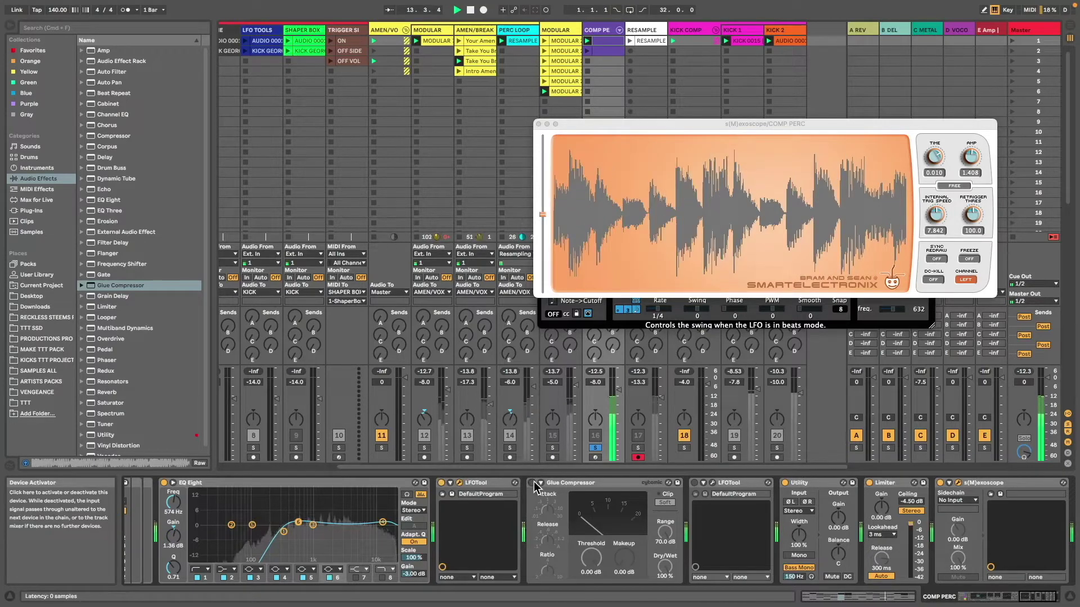
left_click_drag(591, 558, 591, 596)
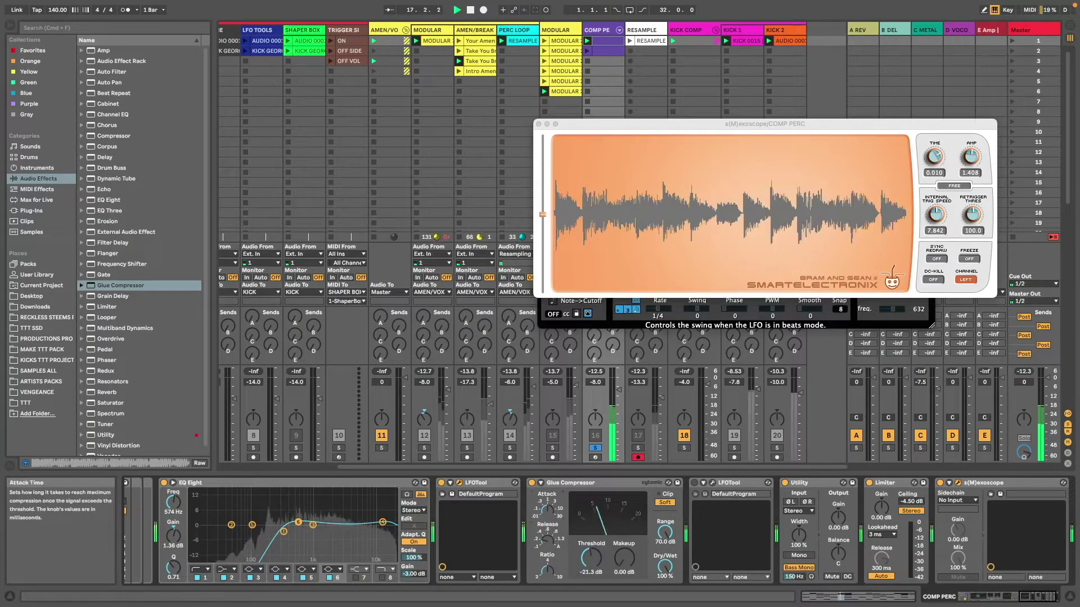
mouse_move(623, 558)
left_mouse_down()
mouse_move(623, 539)
mouse_move(628, 563)
left_mouse_up()
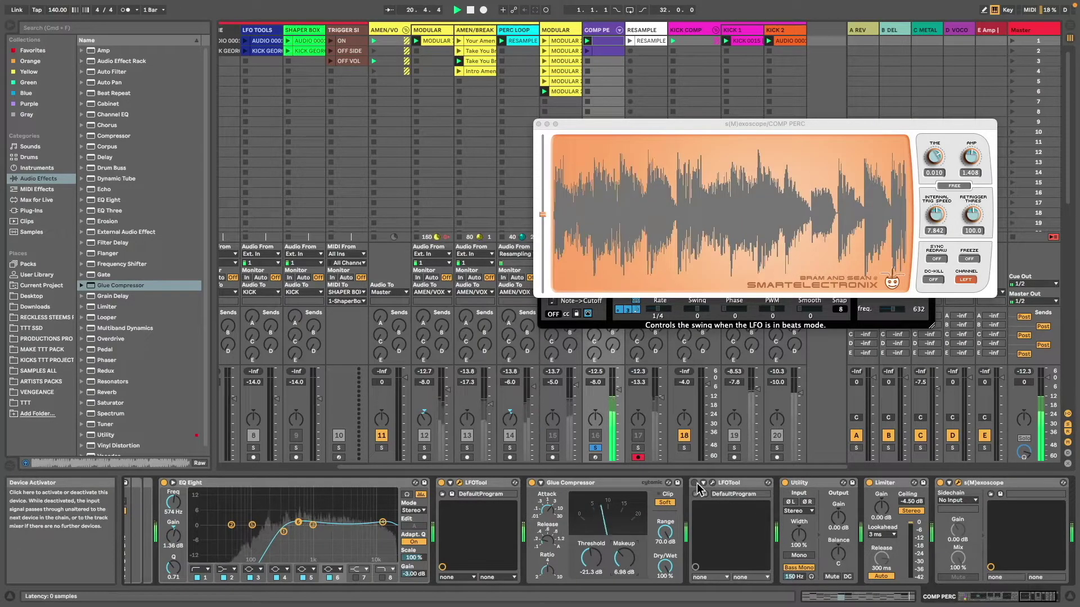
With COMP PERC's second LFOTool enabled, solo KICK COMP alongside it, set COMP PERC's volume to -7.0 dB and stop playback.
left_click(683, 448)
left_click_drag(619, 389, 619, 387)
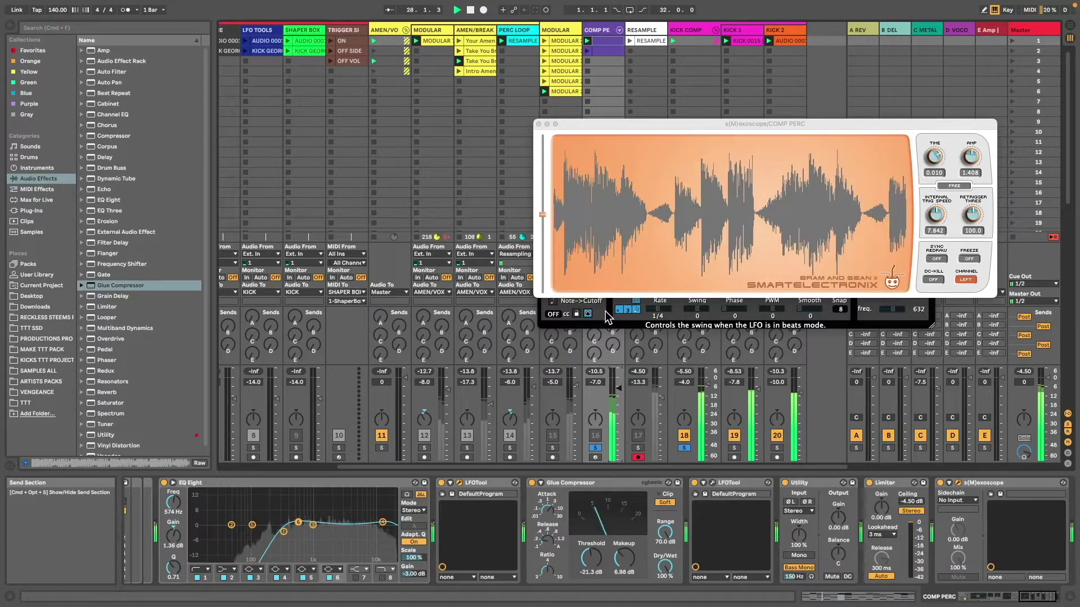
key("space")
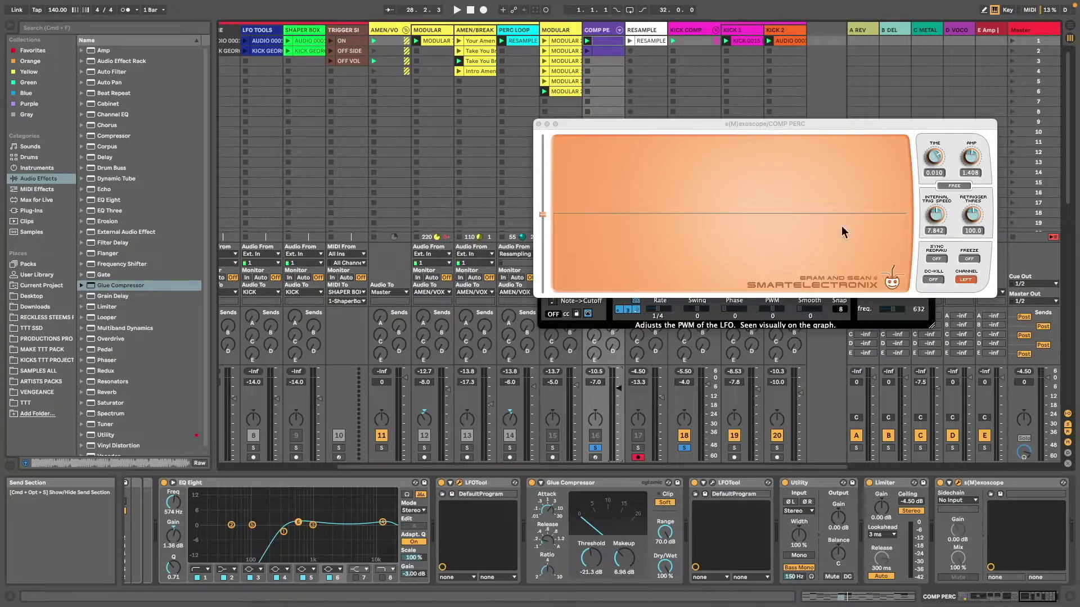
Move the COMP PERC oscilloscope window aside and close the LFOTool window.
left_click_drag(803, 123, 543, 122)
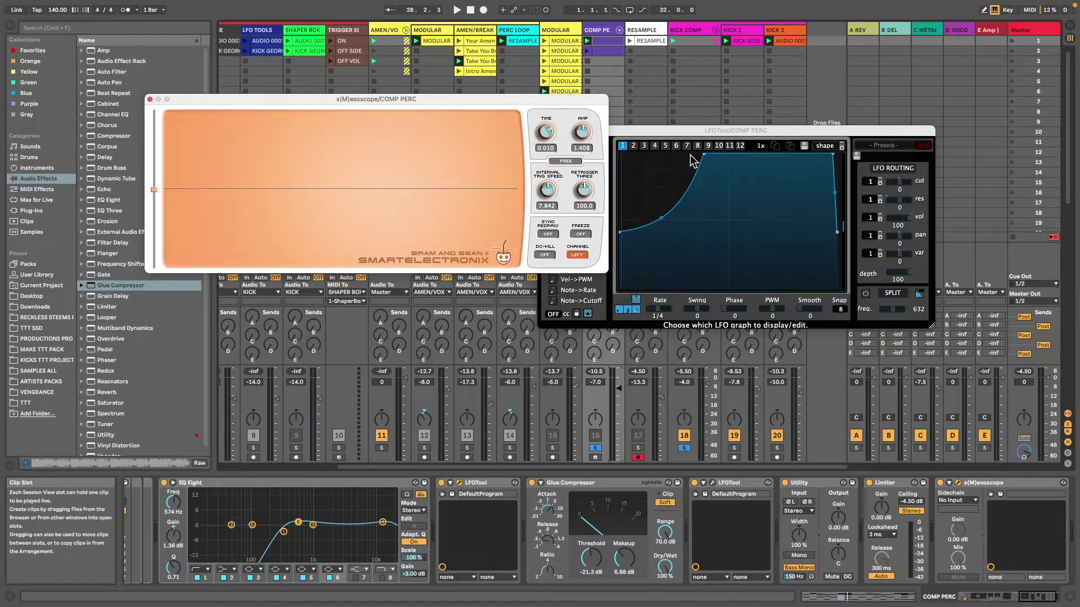
left_click_drag(663, 134, 830, 275)
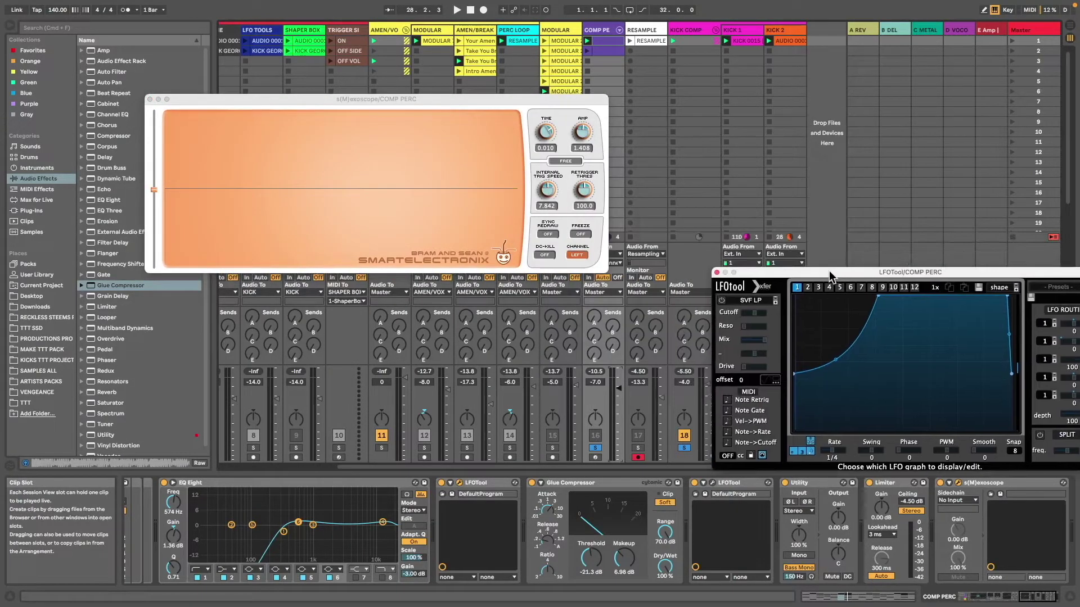
left_click(717, 272)
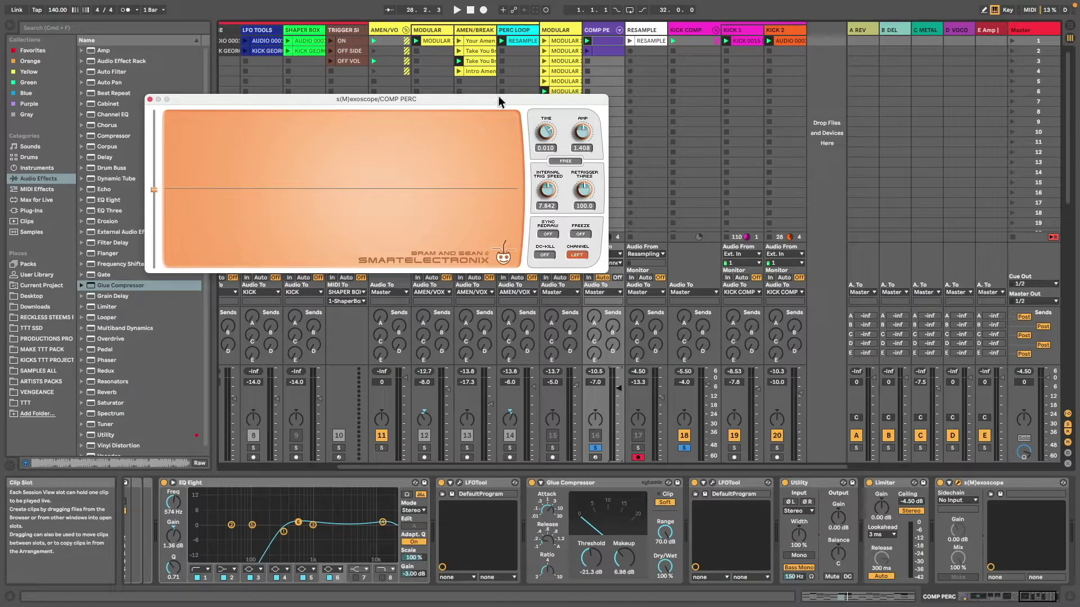
left_click_drag(516, 101, 499, 156)
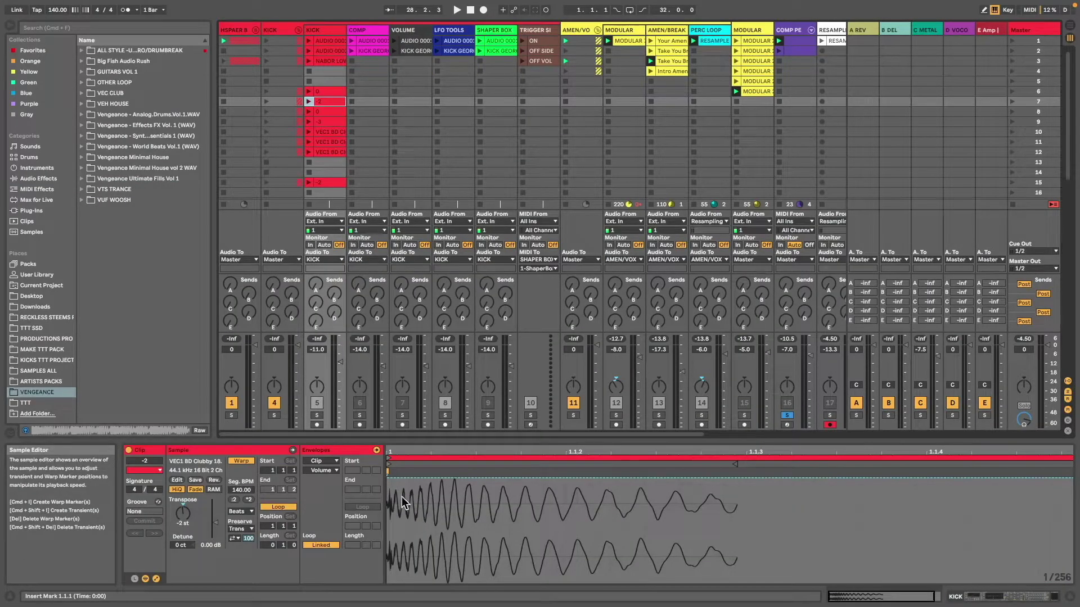
Paste the copied VEC1 BD Clubby 18 kick clip into the AUDIO track's first slot and show that track's devices.
scroll(666, 226, "right", 6)
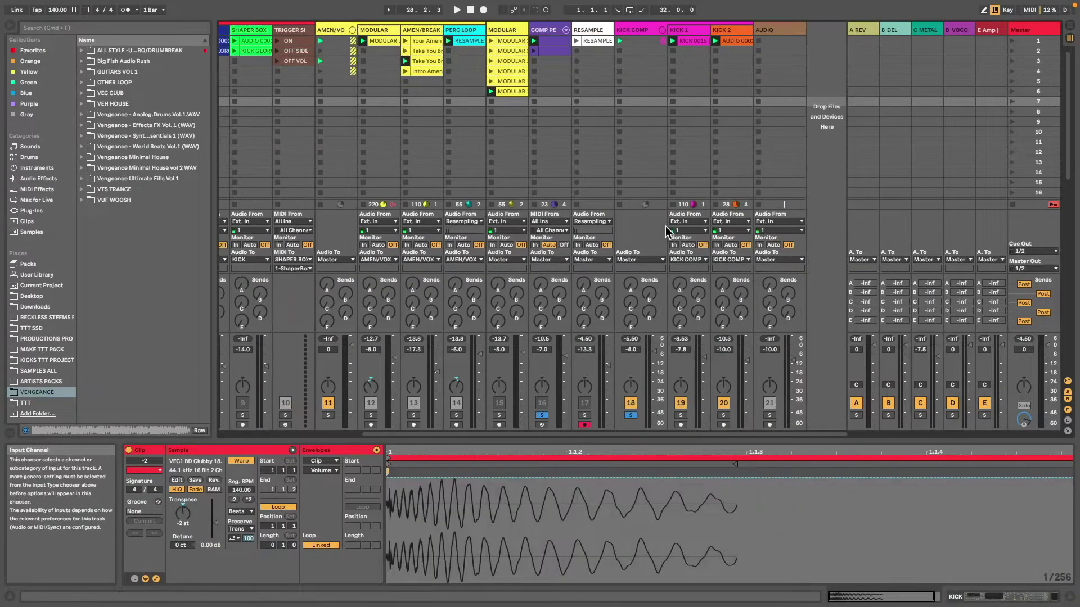
left_click(781, 42)
key("ctrl+v")
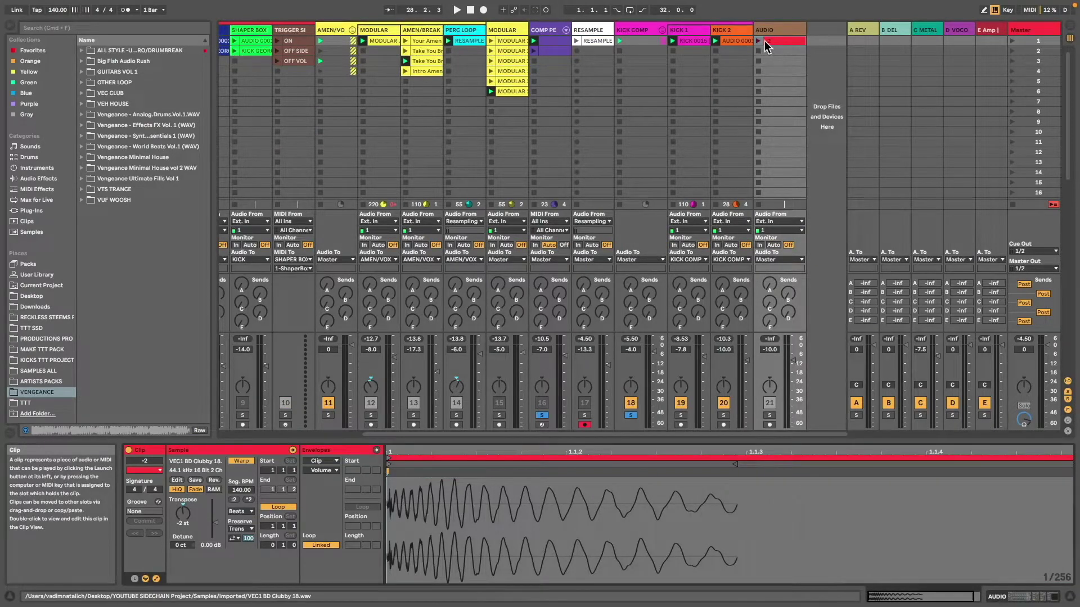
double_click(771, 33)
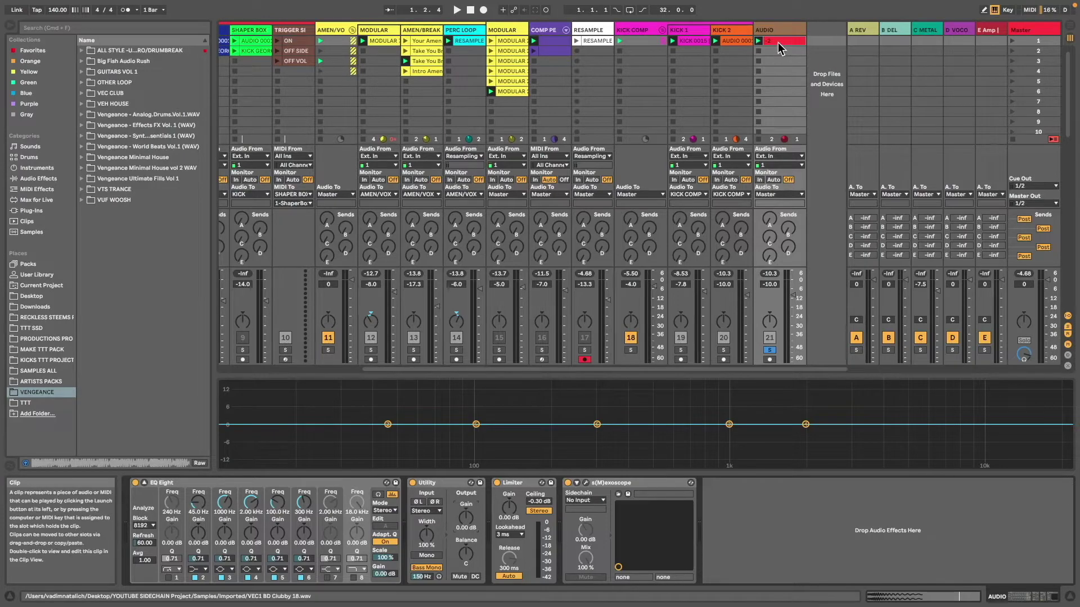
Open the AUDIO track's kick clip, start playback and raise its Utility gain envelope to about 11.6 dB at the kick's attack.
left_click(796, 41)
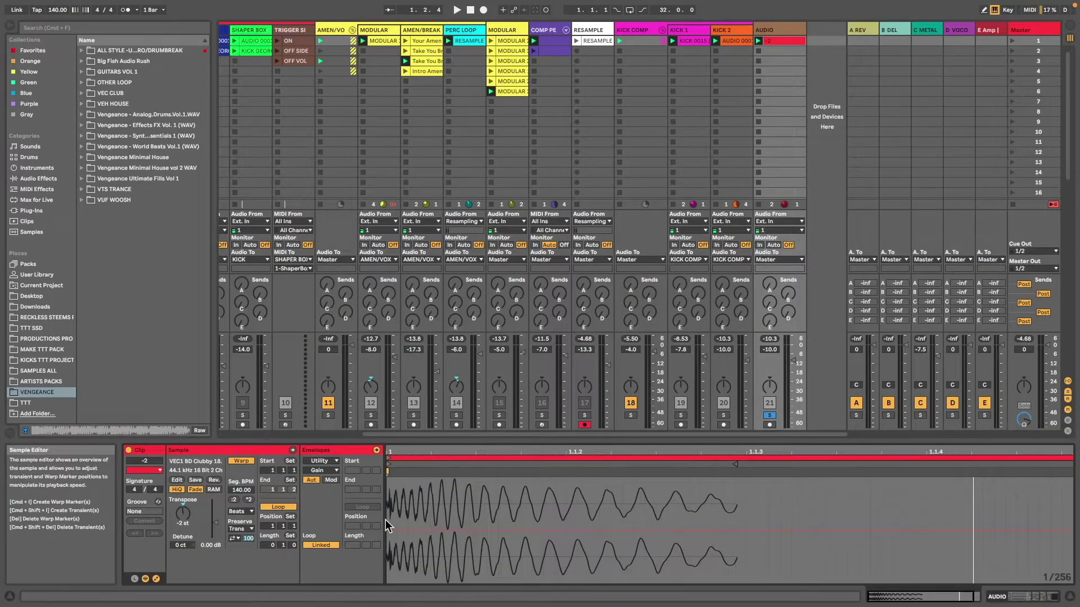
key("space")
left_click_drag(427, 528, 427, 517)
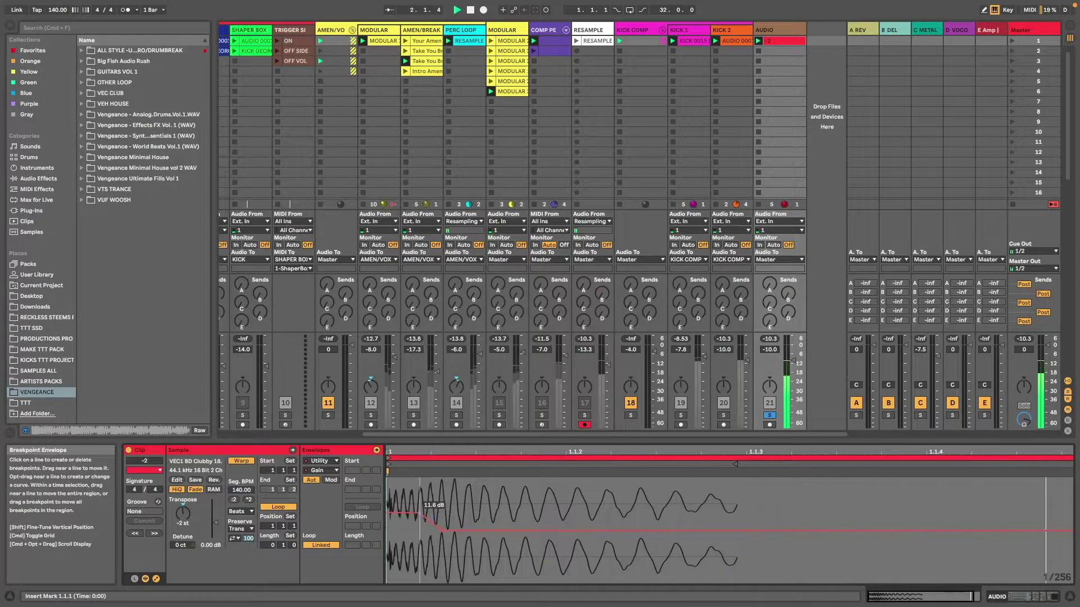
Open the AUDIO track's oscilloscope and set its time to 0.015 and amp to 0.719.
key("shift+Tab")
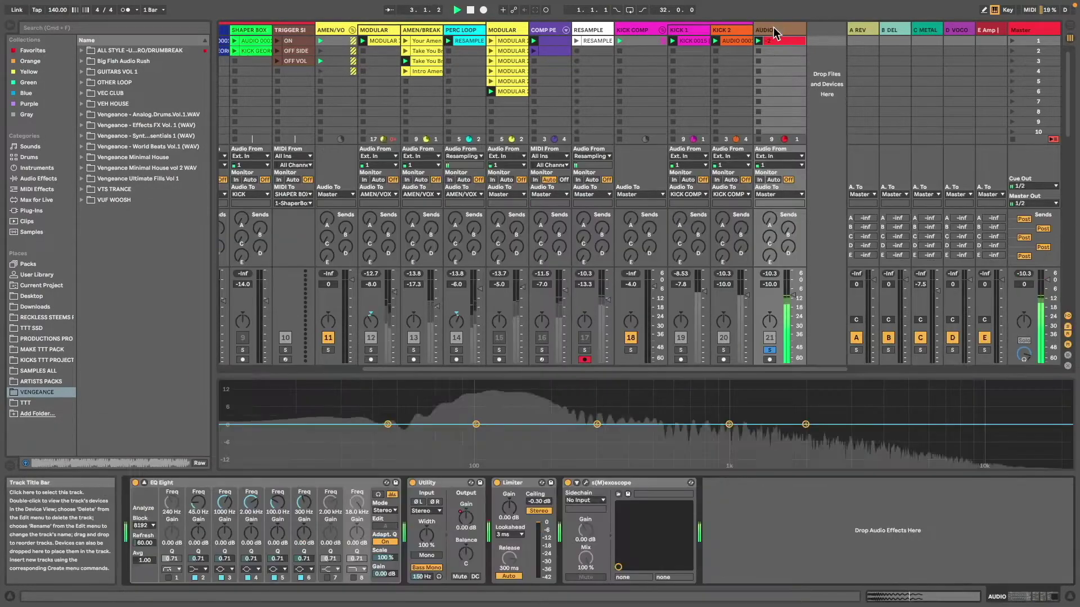
left_click(585, 483)
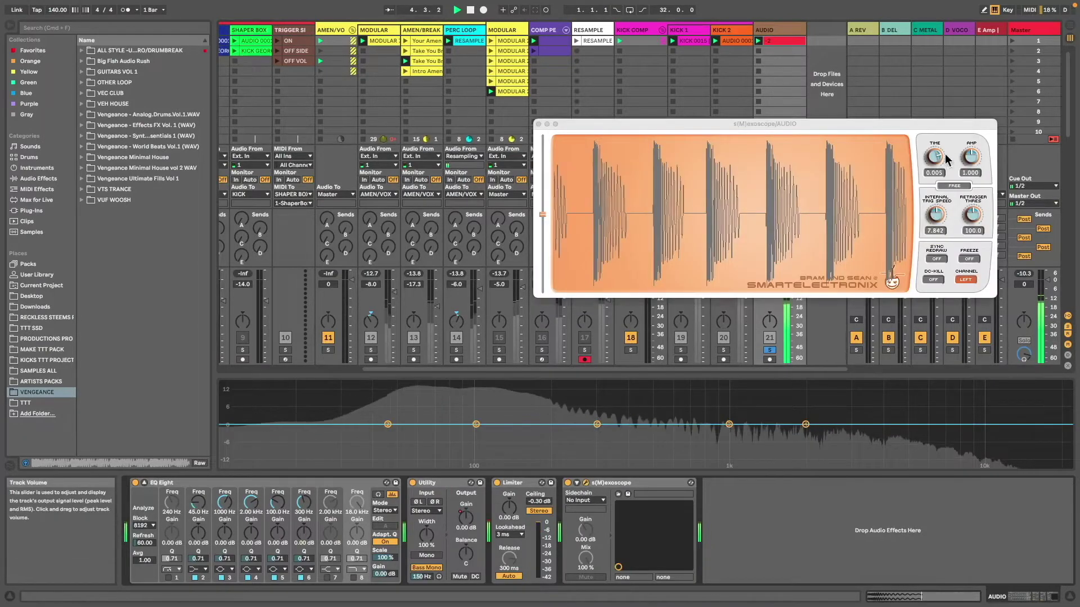
left_click_drag(970, 157, 971, 169)
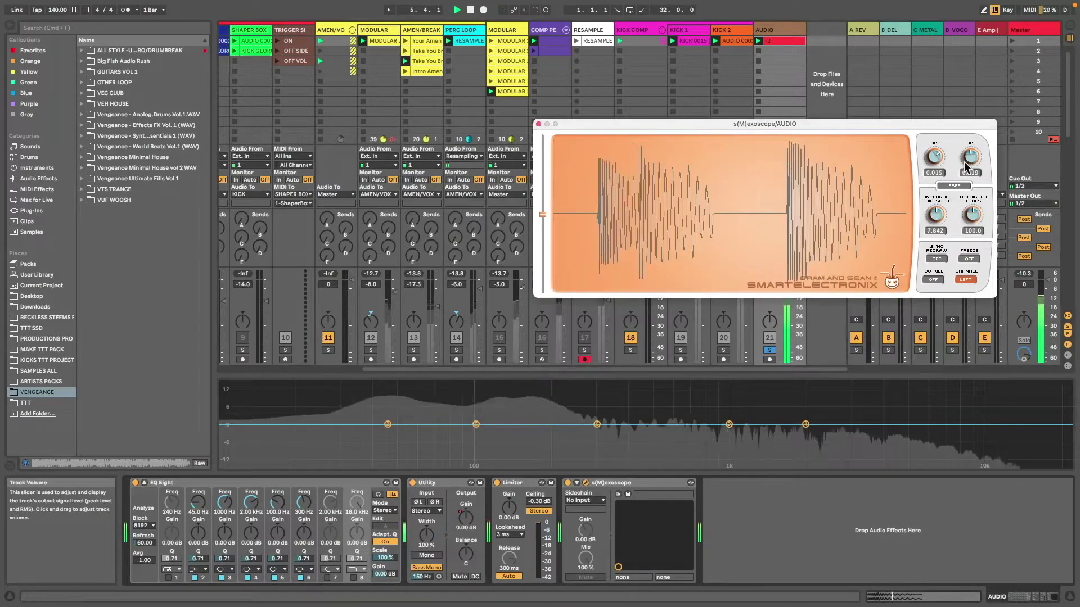
Reshape the kick clip's Utility gain envelope into a gentler boost at the attack that slopes back to the base level.
double_click(786, 42)
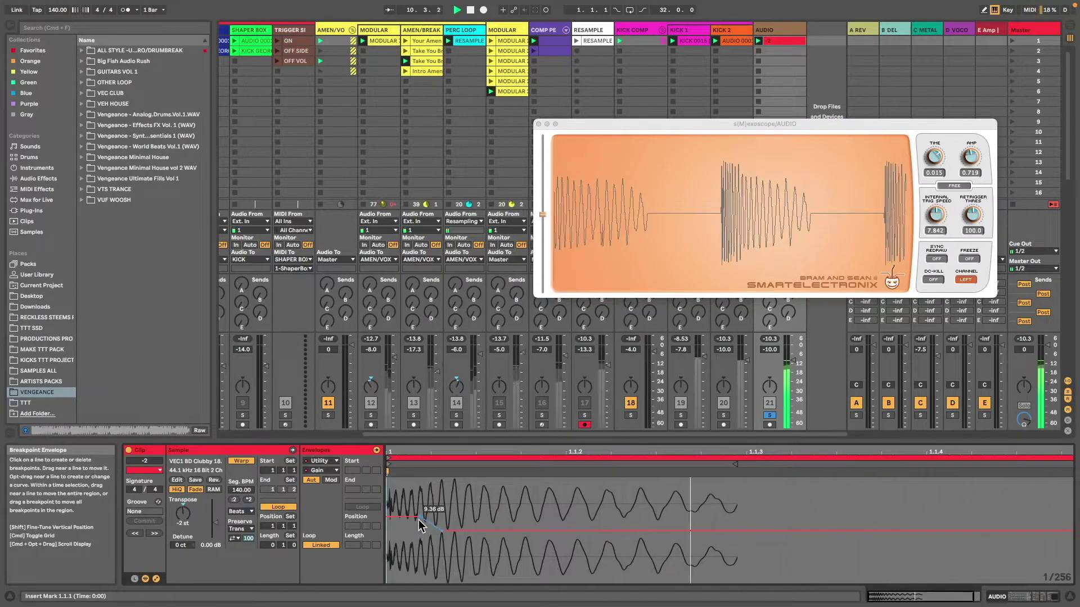
left_click_drag(423, 519, 420, 530)
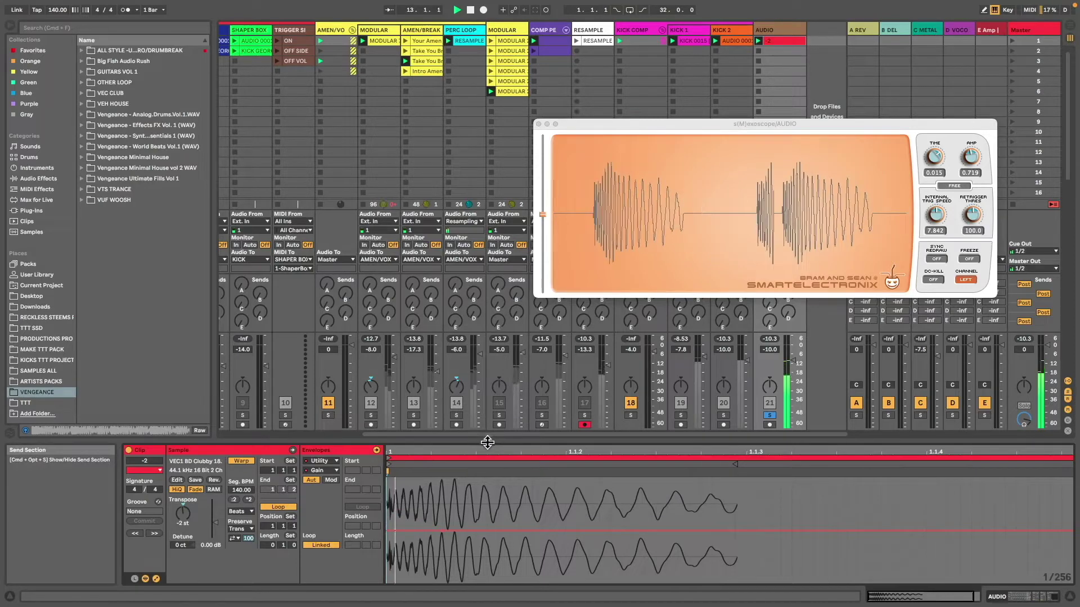
left_click_drag(423, 513, 421, 529)
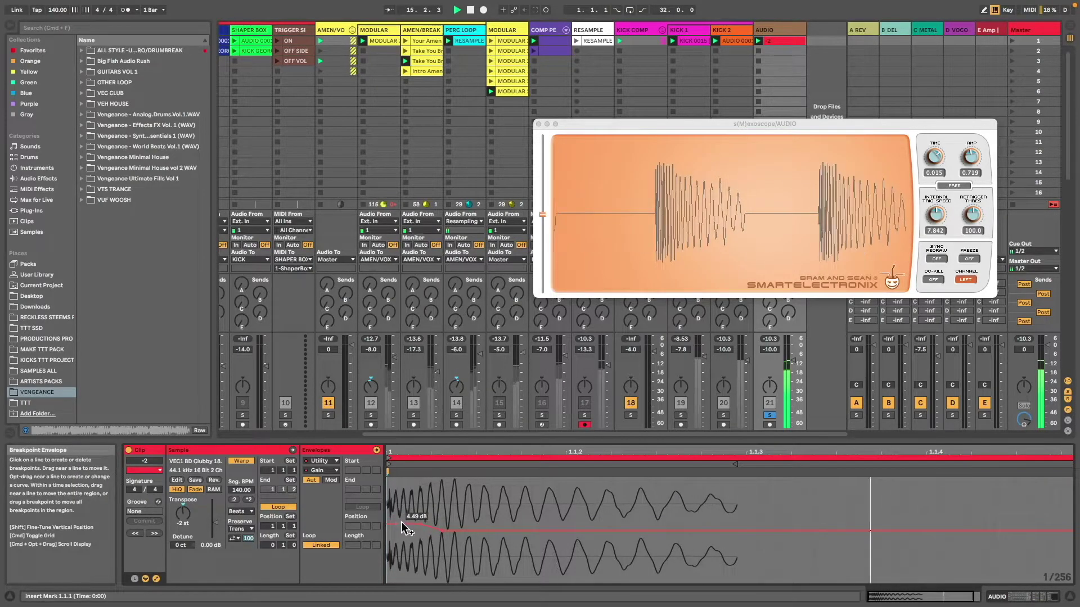
left_click_drag(404, 516, 403, 523)
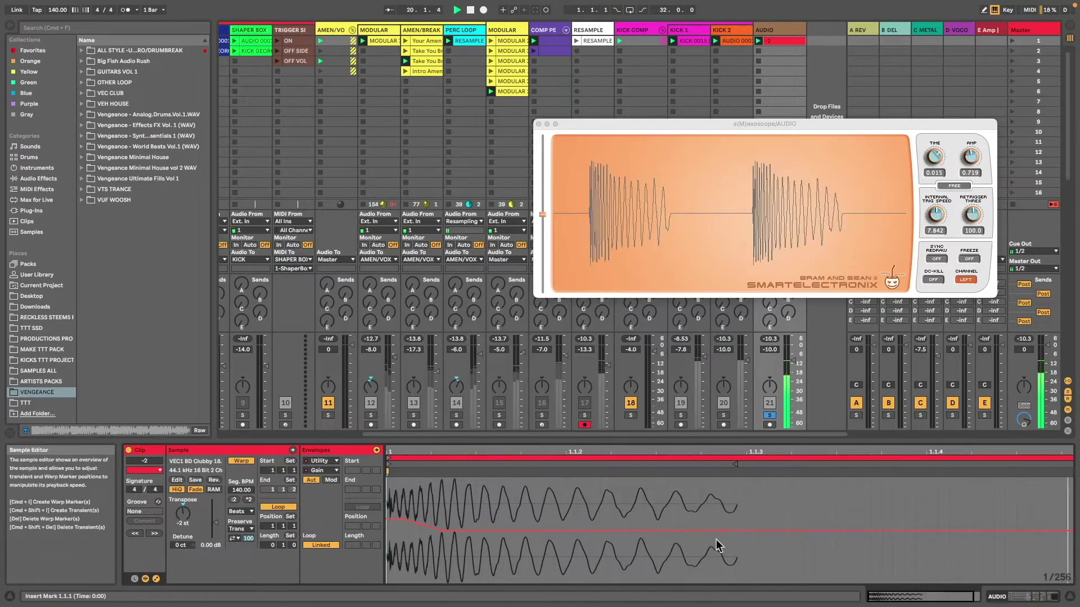
Fade the Utility gain envelope to -inf dB over the kick's tail and hold it there until near the loop's end.
left_click_drag(728, 529, 746, 588)
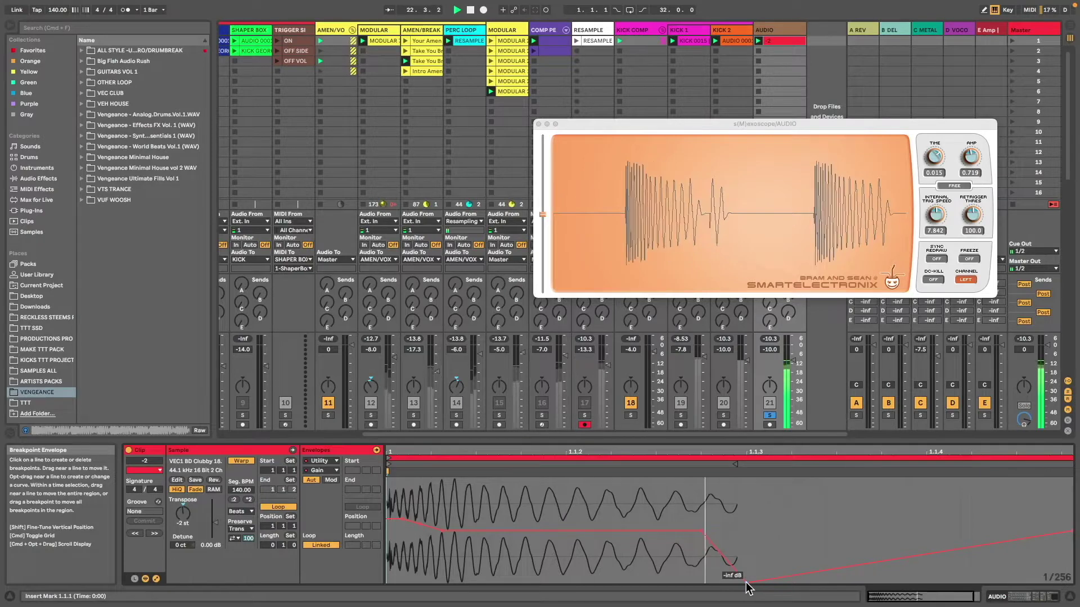
left_click_drag(1050, 535, 1051, 582)
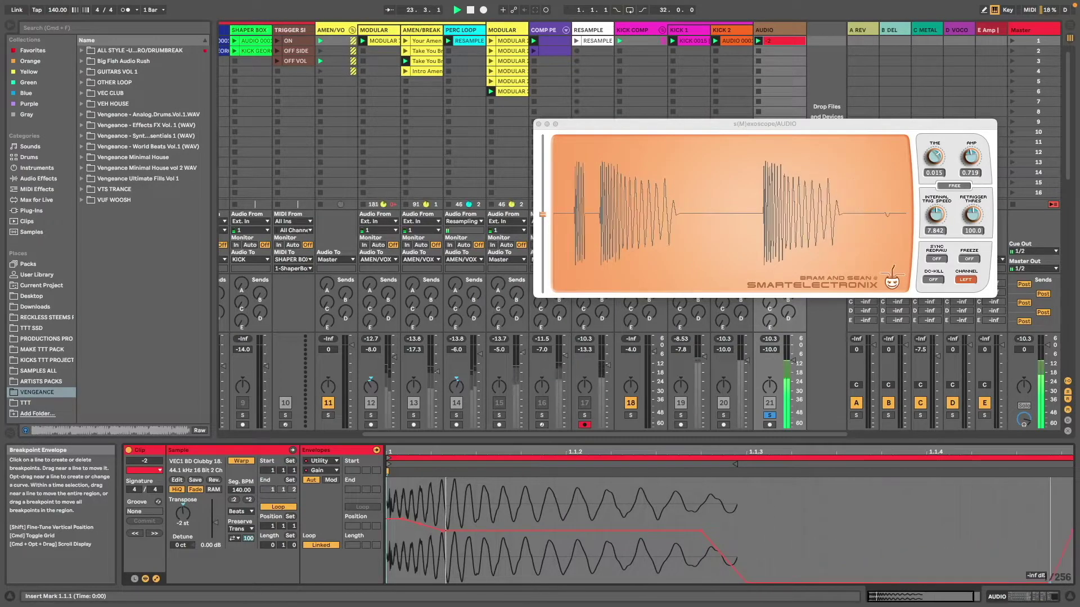
Bring the Utility gain envelope back up to -0.54 dB just before the kick clip's loop ends.
left_click(1063, 530)
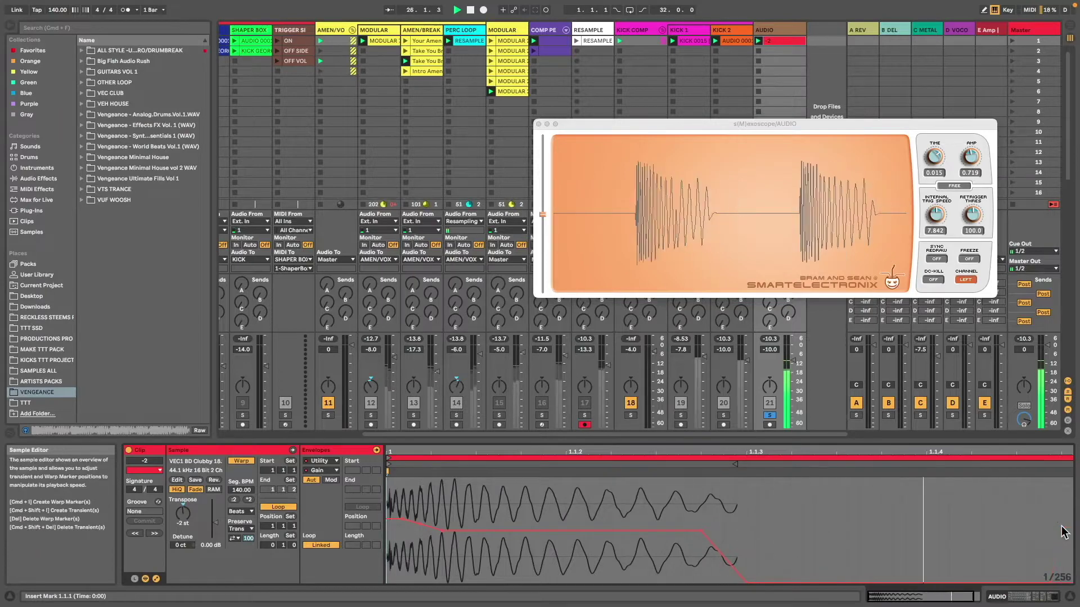
left_click(1063, 531)
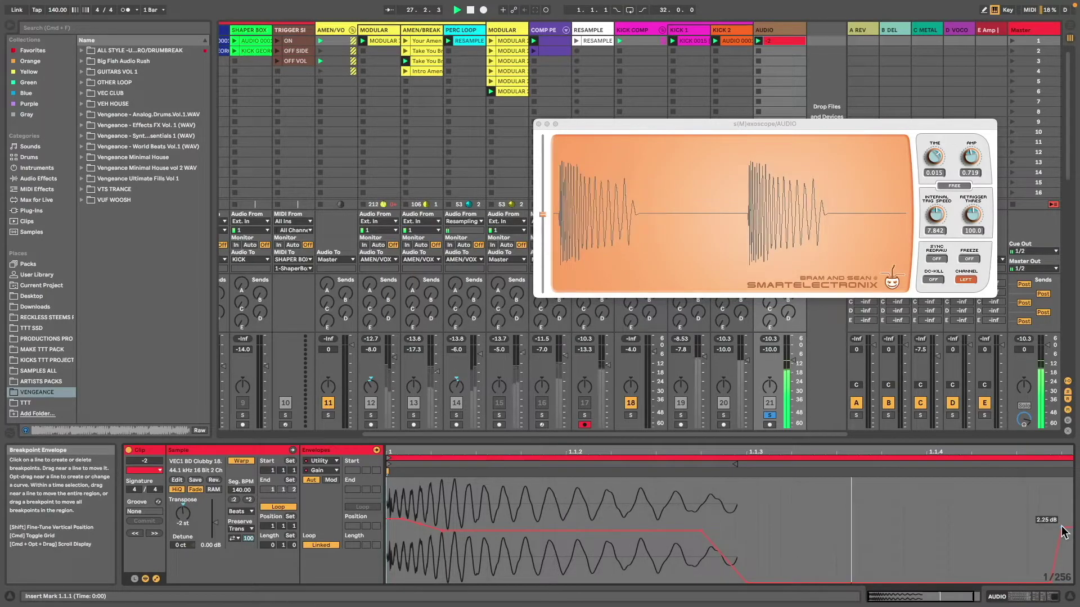
left_click_drag(1025, 495, 1073, 495)
left_click(983, 498)
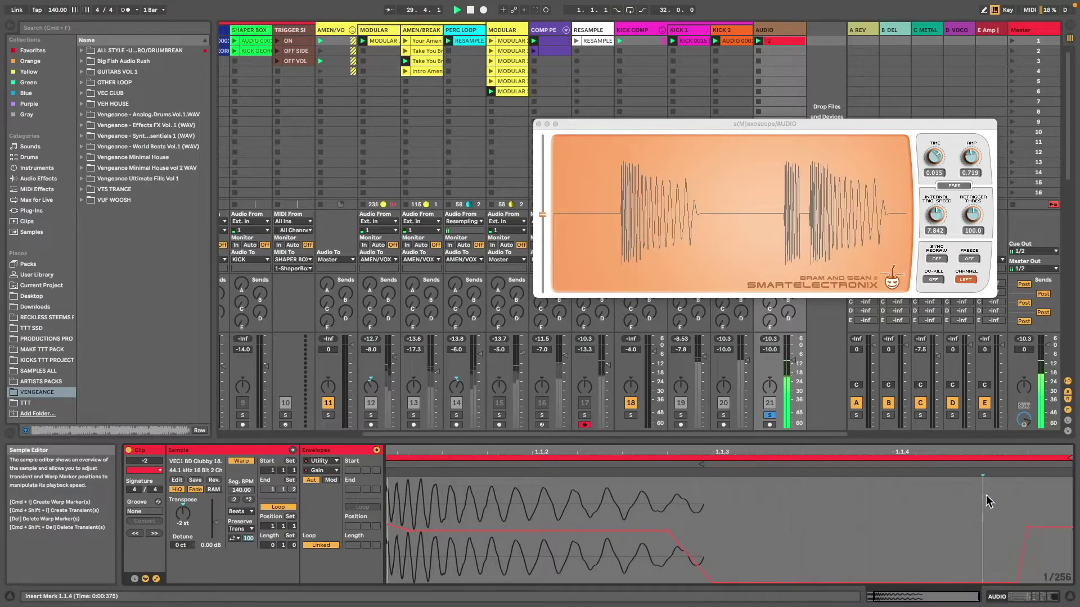
left_click(1030, 529)
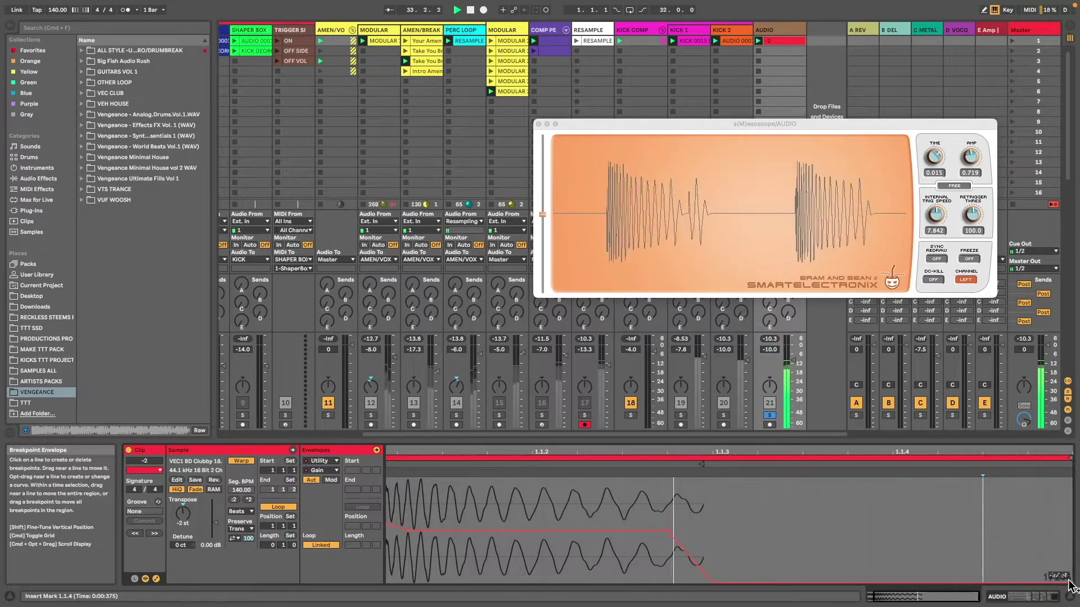
left_click_drag(1071, 564, 1070, 535)
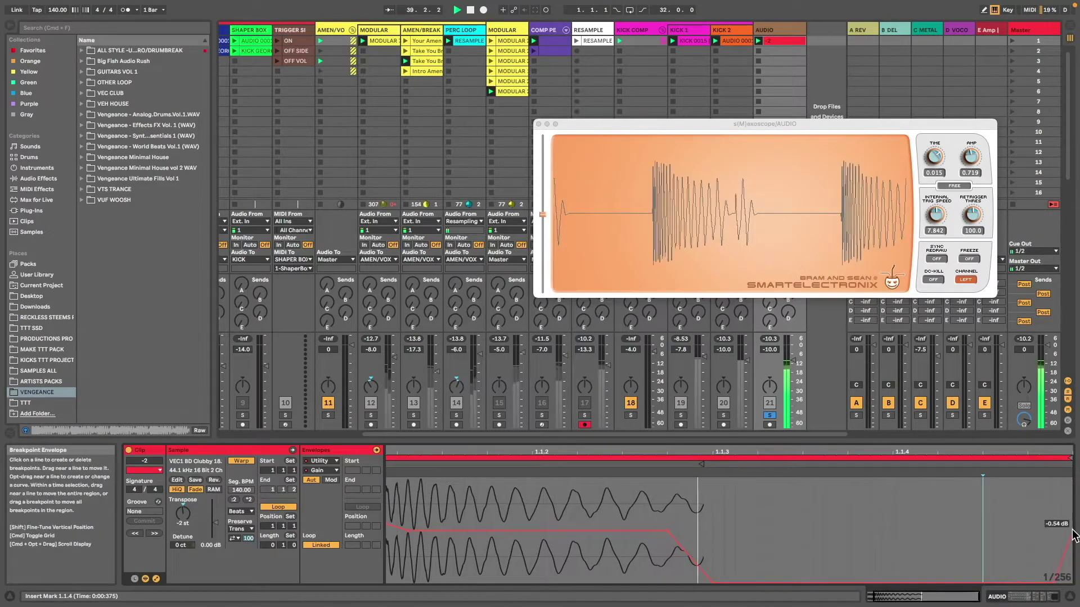
left_click_drag(1074, 536, 1064, 536)
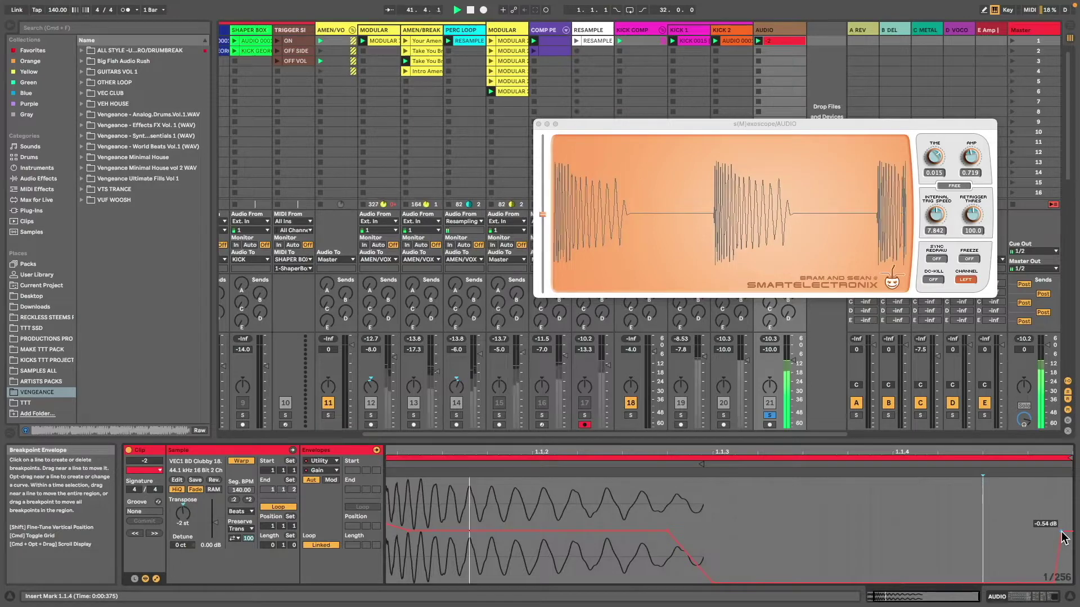
scroll(563, 523, "left", 2)
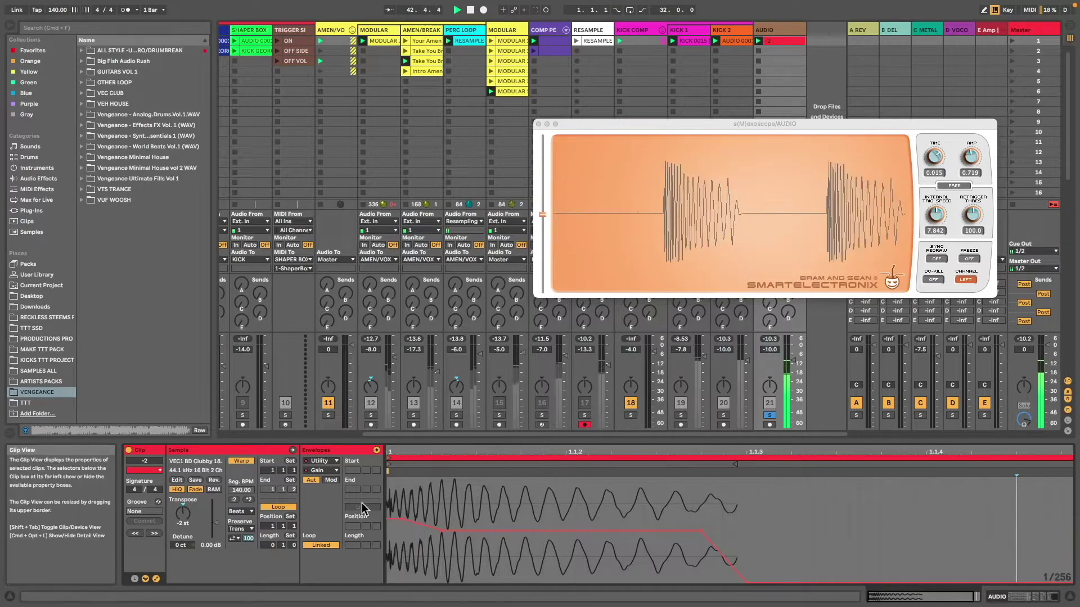
scroll(564, 501, "right", 2)
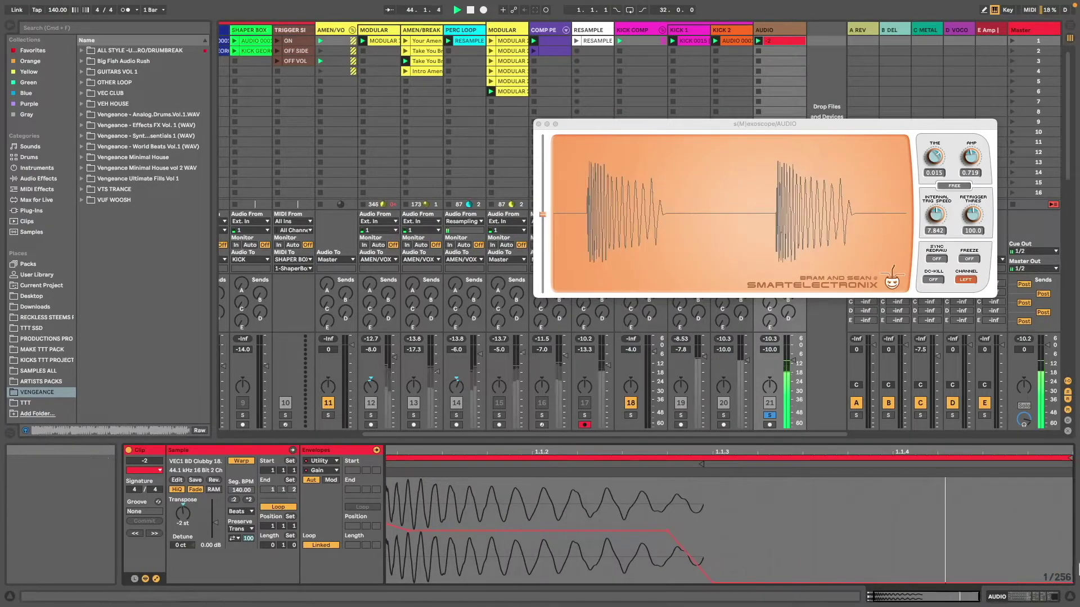
left_click(1066, 532)
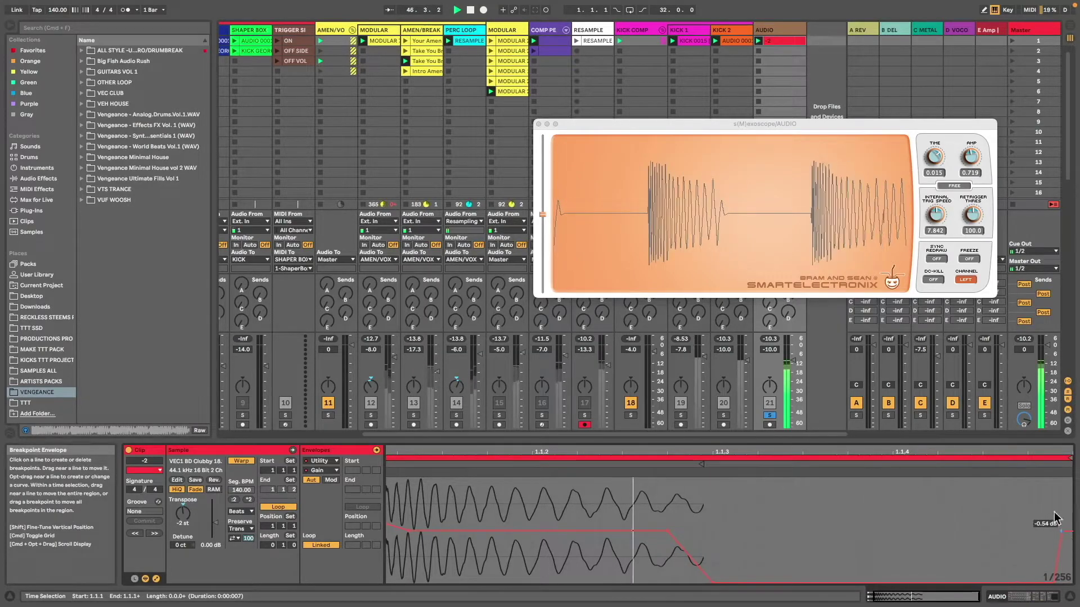
Set the AUDIO track's Limiter gain to 0.38 dB and boost EQ Eight by 2.38 dB at 143 Hz and 1.97 dB at 5.23 kHz.
double_click(768, 30)
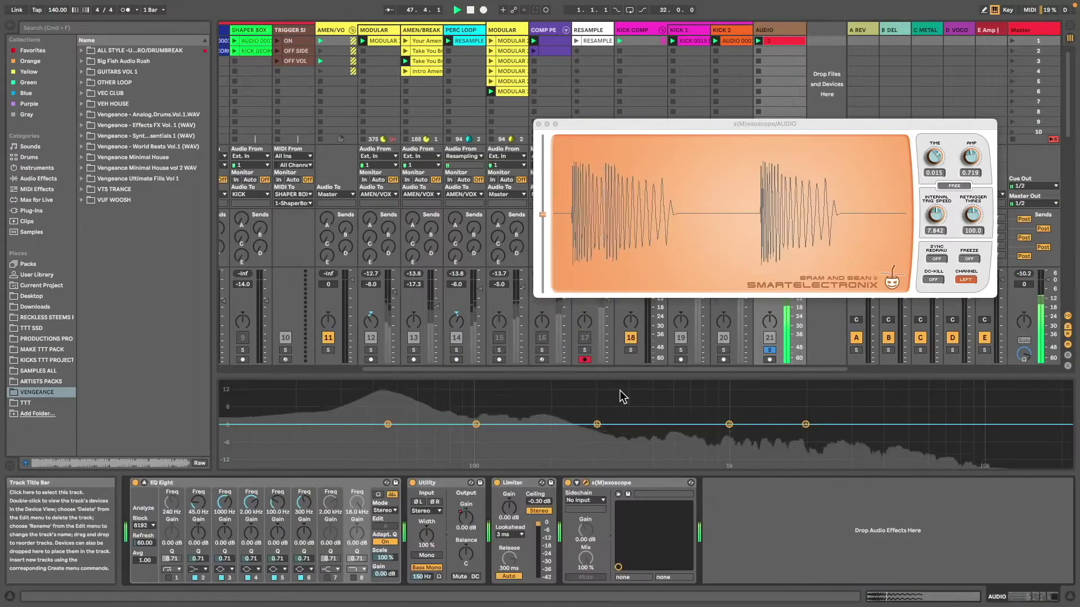
mouse_move(509, 506)
left_mouse_down()
mouse_move(509, 495)
mouse_move(506, 518)
left_mouse_up()
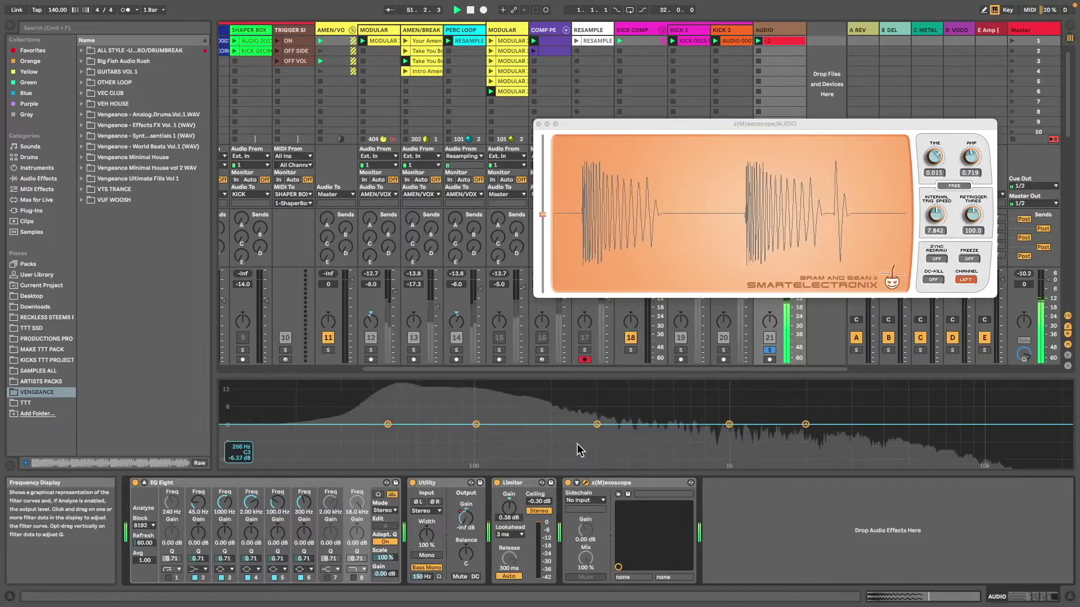
left_click_drag(598, 424, 495, 415)
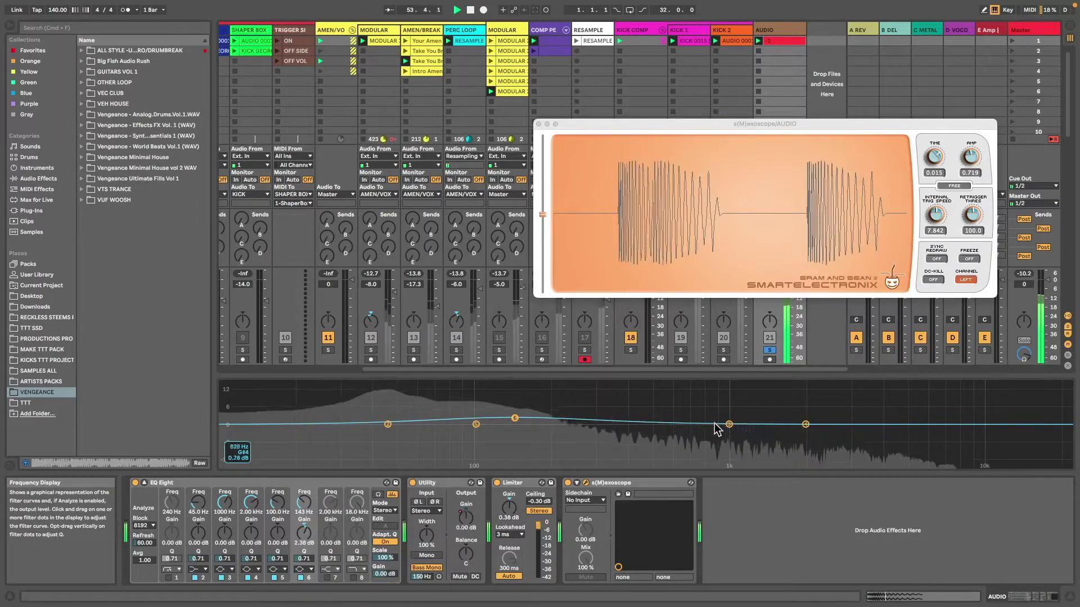
left_click_drag(729, 424, 911, 419)
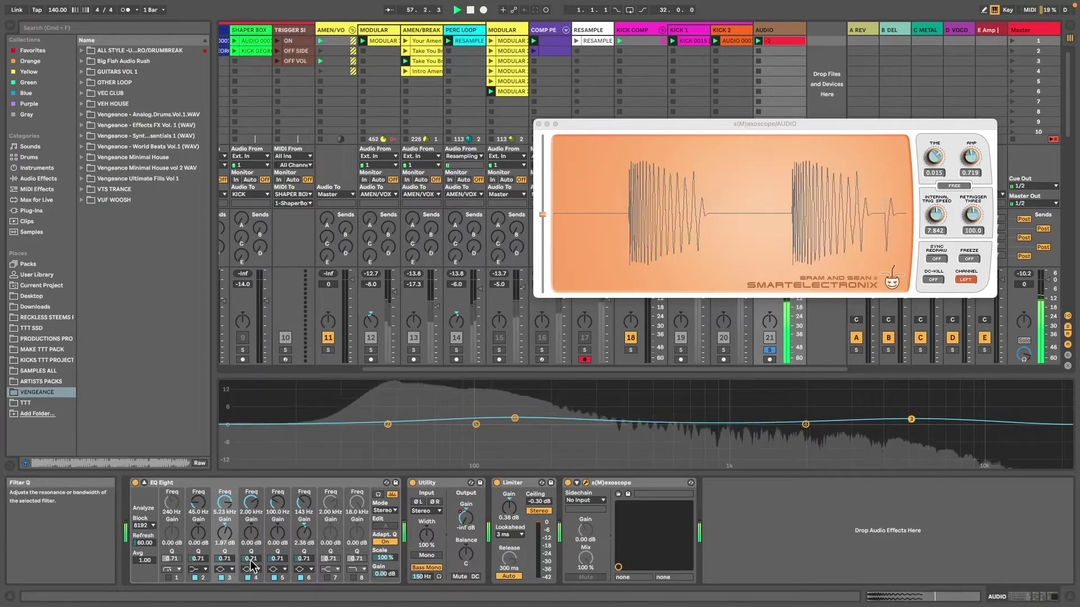
Cut EQ Eight's fourth band by 7.55 dB at 376 Hz with a Q of 2.18, and set the Limiter gain to 3.38 dB.
left_click_drag(252, 564, 252, 540)
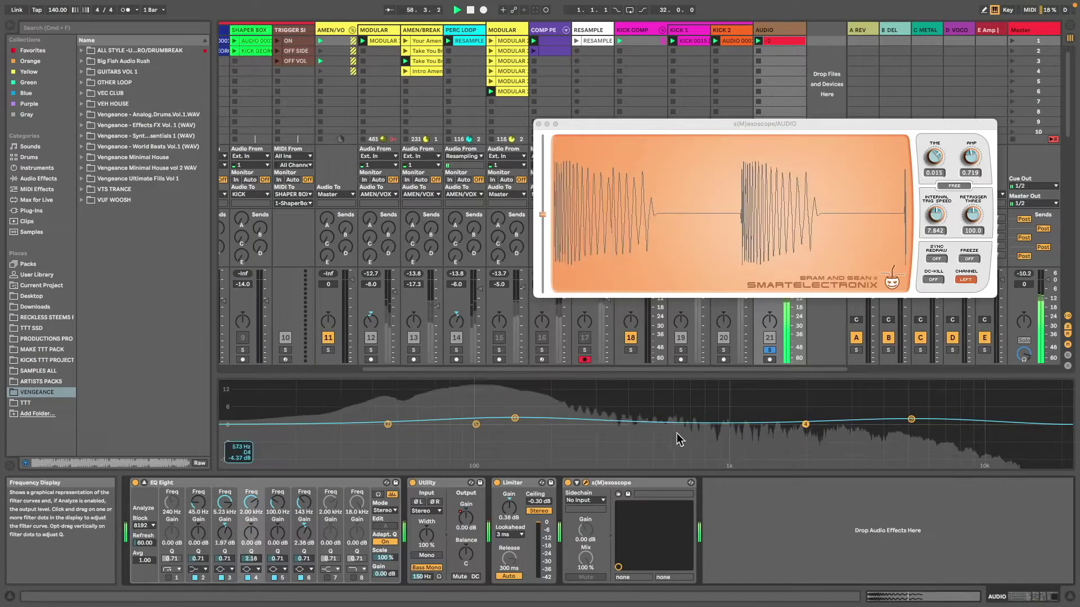
left_click_drag(805, 424, 639, 423)
left_click_drag(712, 411, 622, 445)
left_click_drag(509, 508, 509, 475)
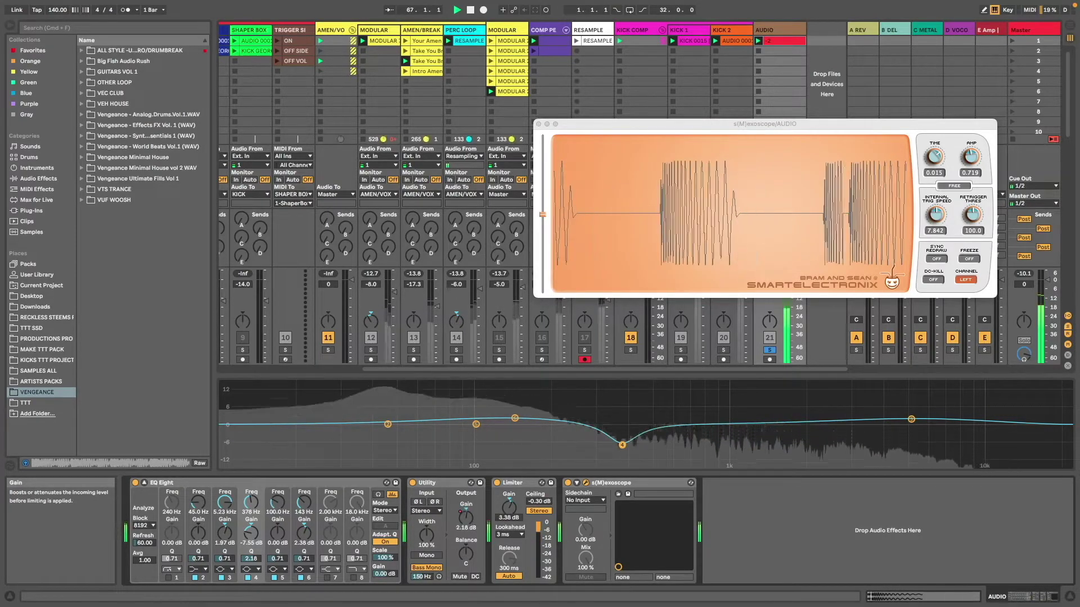
Record one bar of the processed kick into the RESAMPLE track's third slot and copy that clip into the AUDIO track's second slot.
left_click_drag(772, 125, 359, 112)
left_click(578, 62)
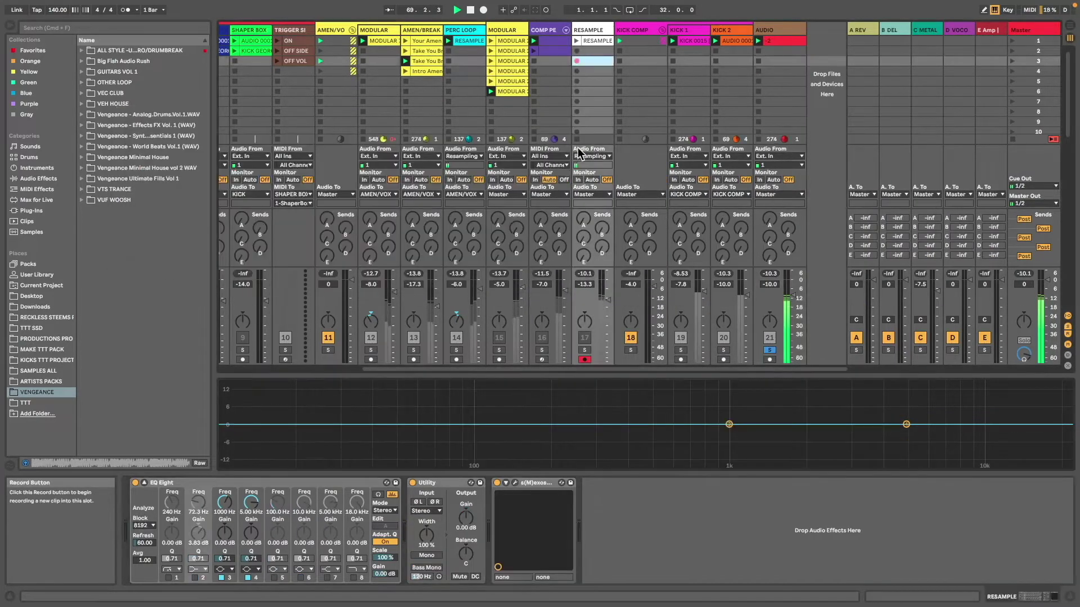
key("super+v")
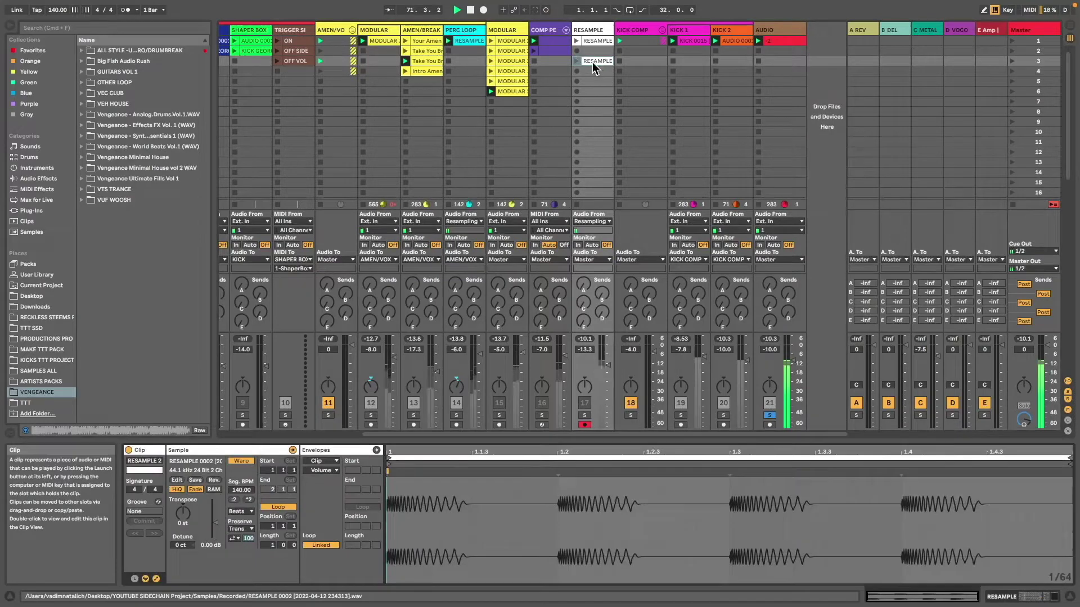
left_click(794, 52)
key("super+v")
Set the clip gain of the resampled kick in the AUDIO track's second slot to 10.0 dB.
left_click(784, 43)
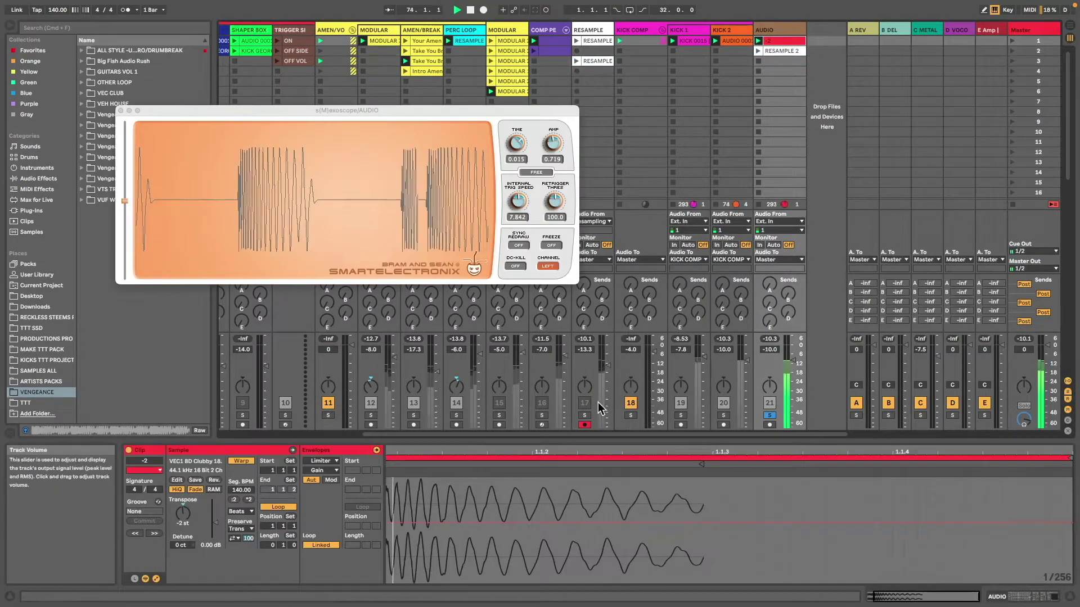
left_click(782, 51)
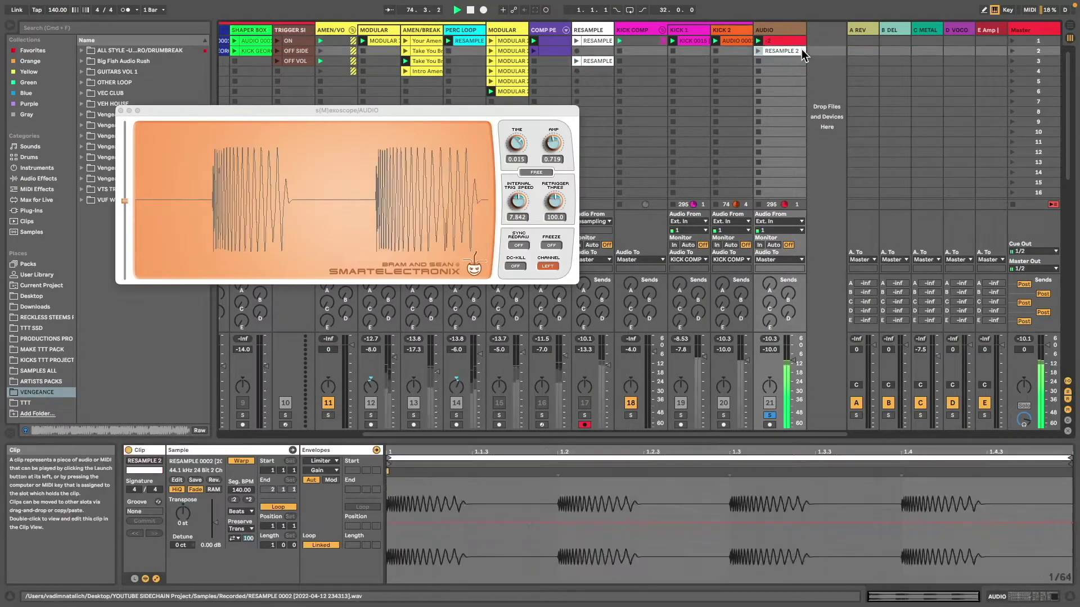
left_click(212, 546)
scroll(214, 546, "up", 8)
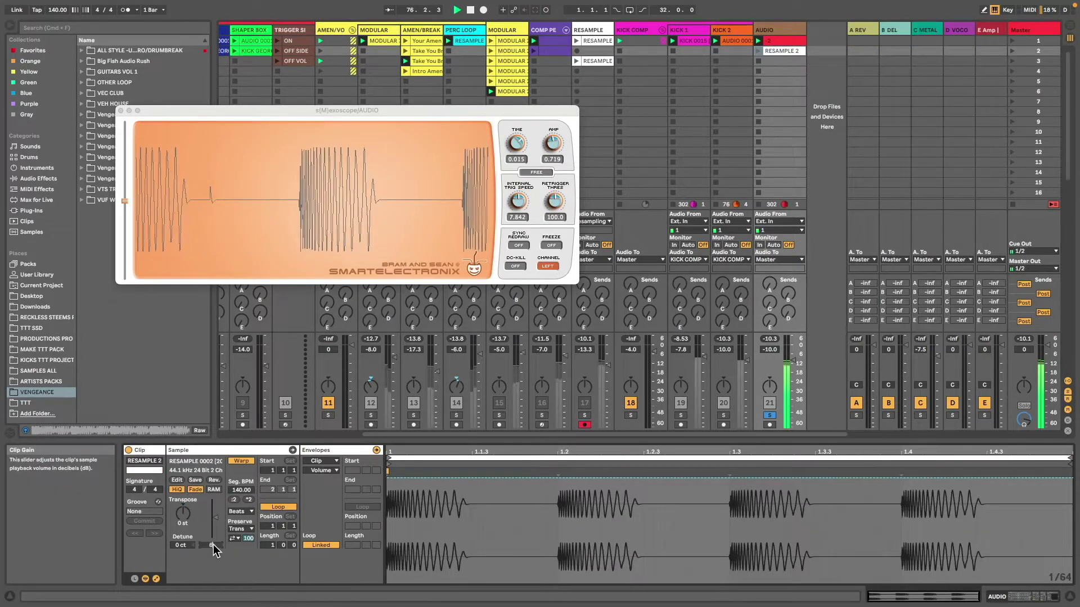
scroll(213, 545, "up", 2)
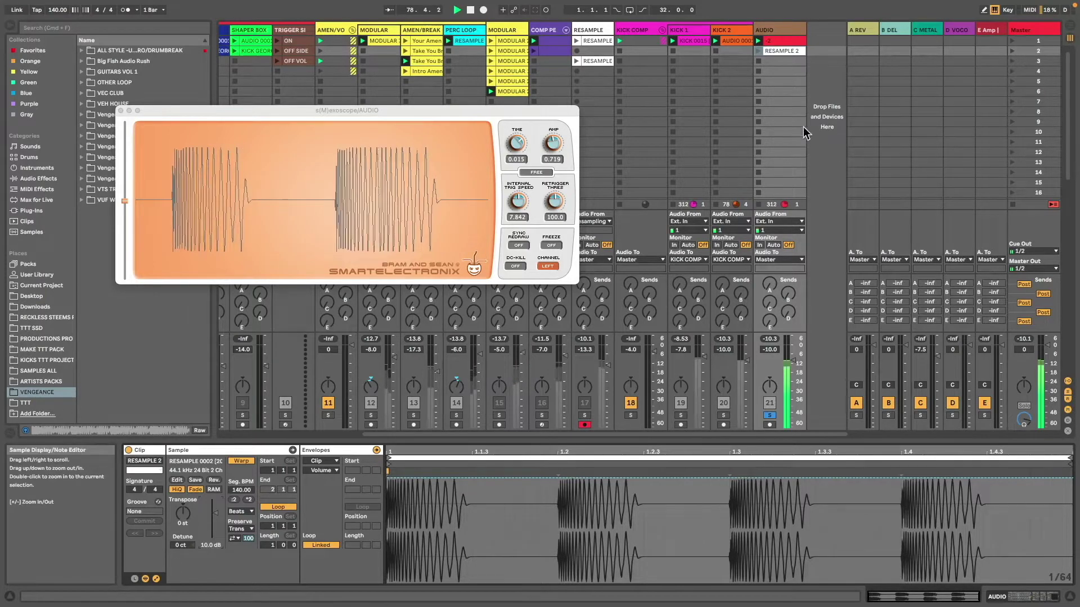
Neutralize the AUDIO track's processing by bypassing EQ Eight, deleting the Utility and setting the Limiter gain to 0.00 dB.
left_click(775, 35)
double_click(775, 35)
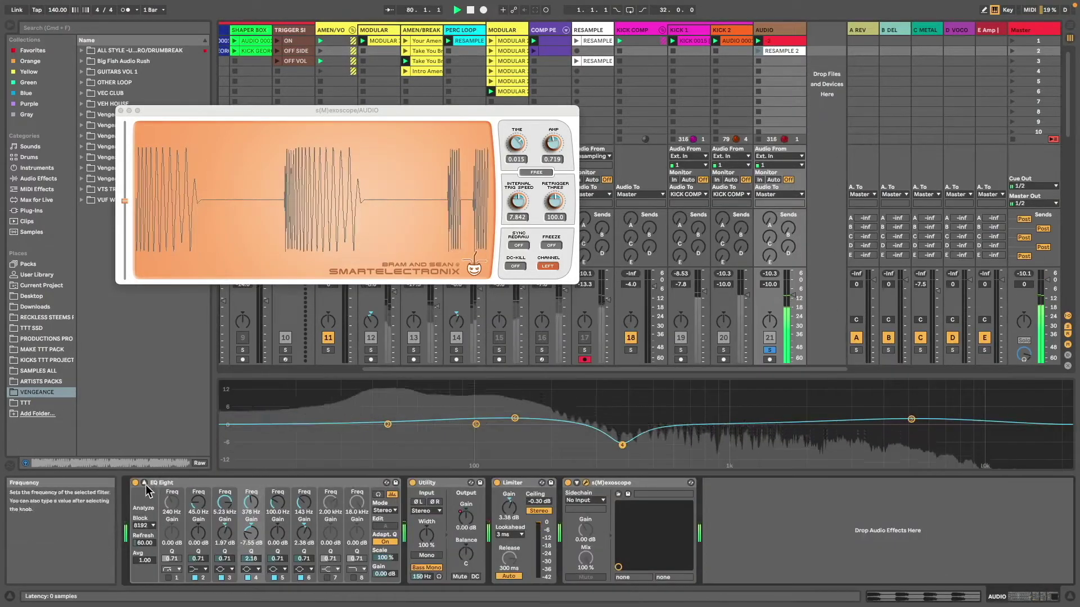
left_click(439, 482)
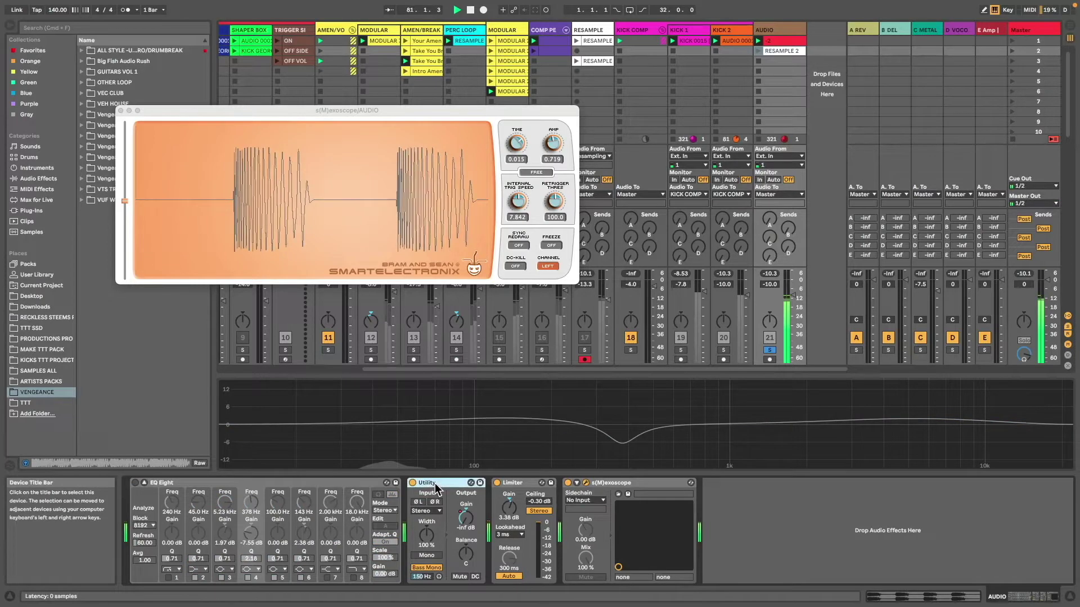
key("Delete")
left_click_drag(425, 507, 424, 528)
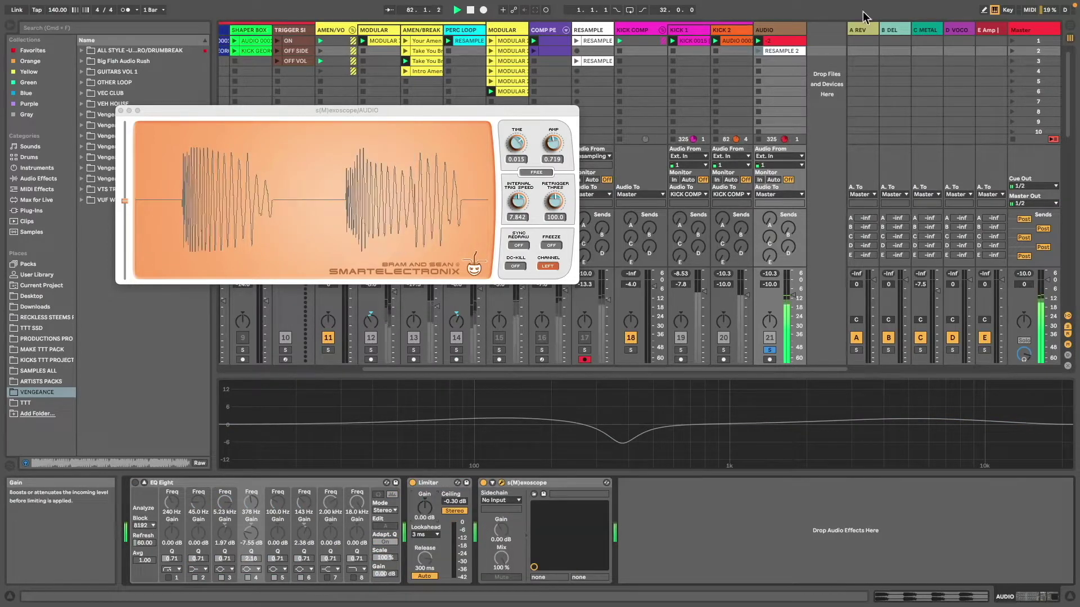
Play the resampled kick in the AUDIO track's second slot and compare its sample waveform with that of the first slot's original kick.
left_click(758, 51)
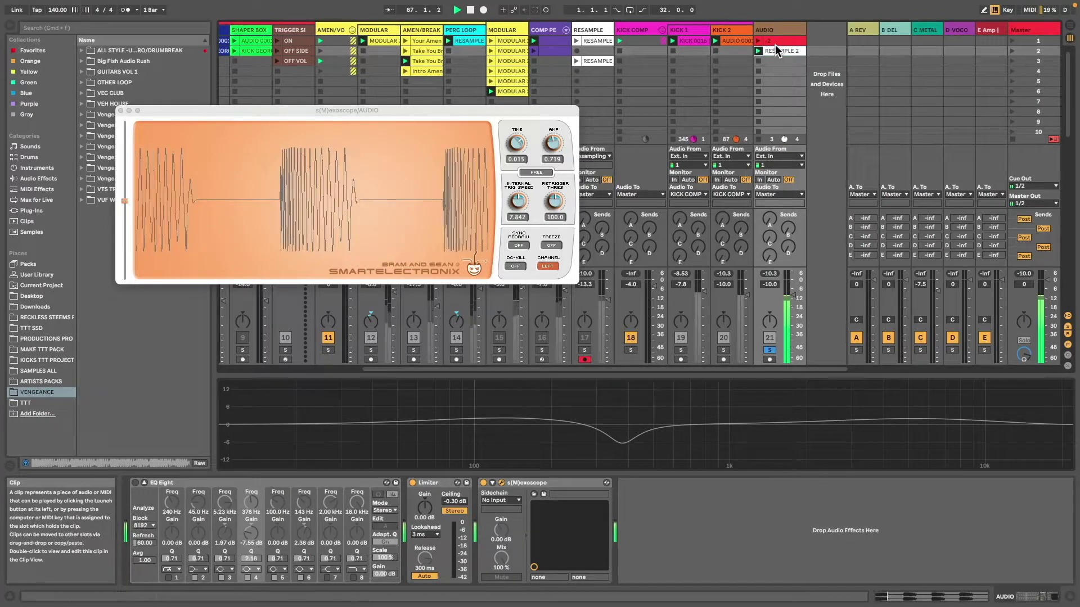
left_click(775, 42)
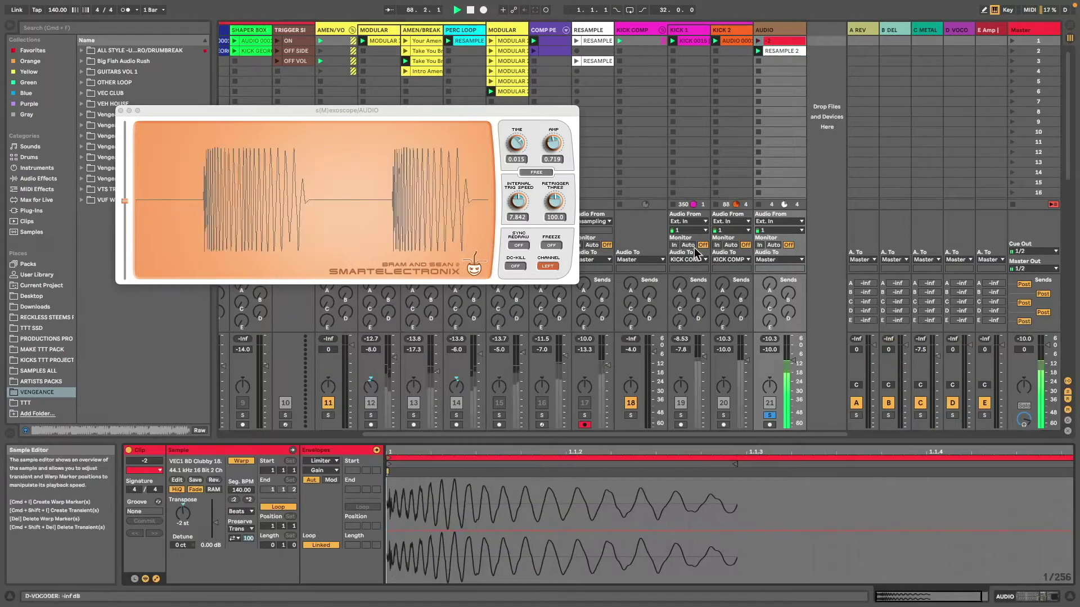
left_click(781, 50)
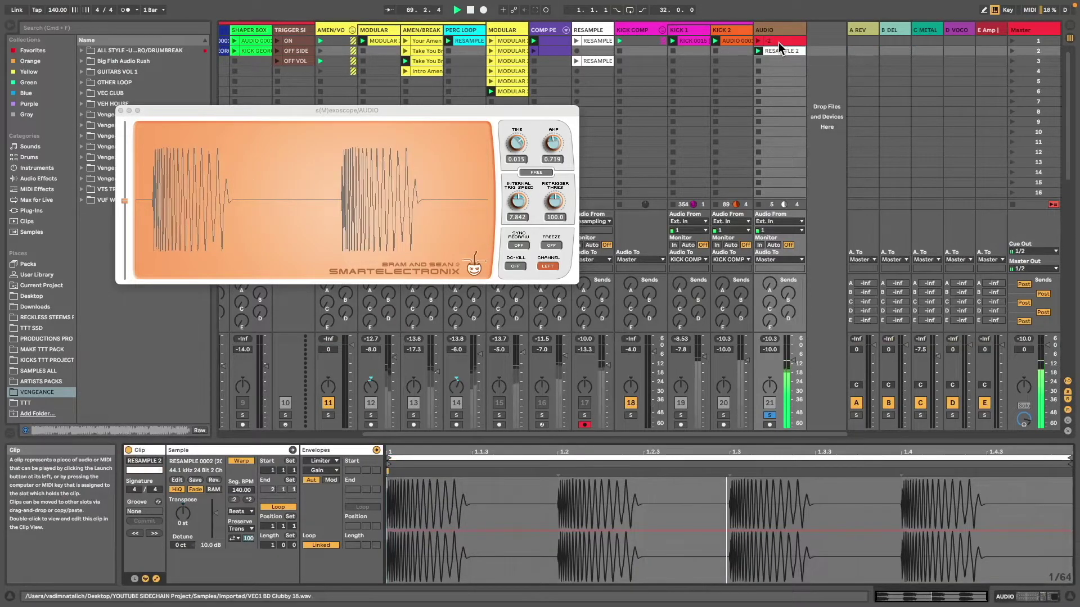
left_click(779, 41)
key("shift+Tab")
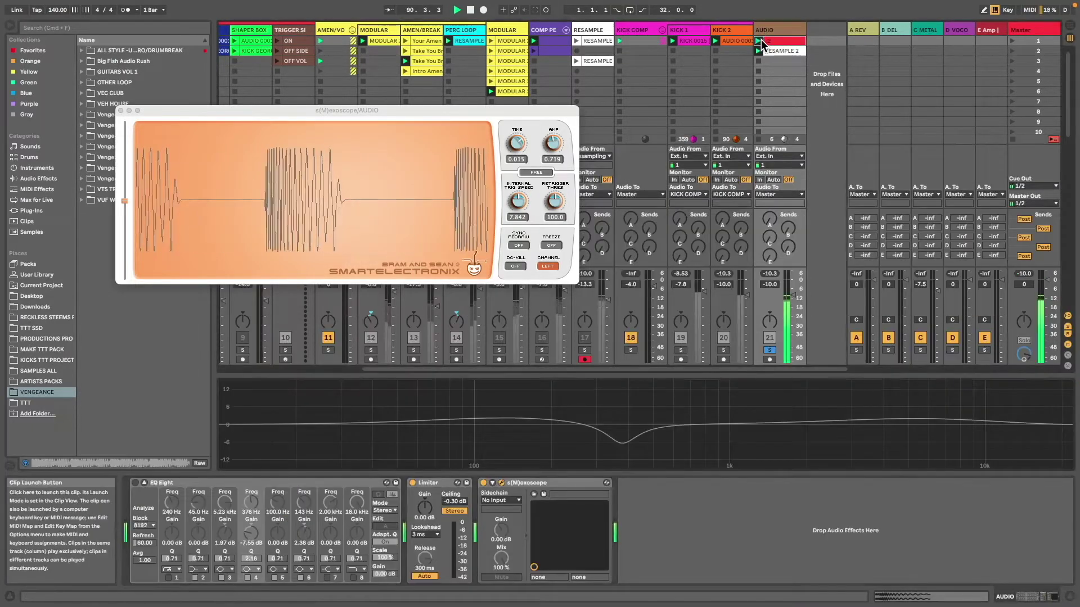
Alternate playback between the original and resampled kick clips on the AUDIO track, comparing their shapes in the oscilloscope.
left_click(758, 41)
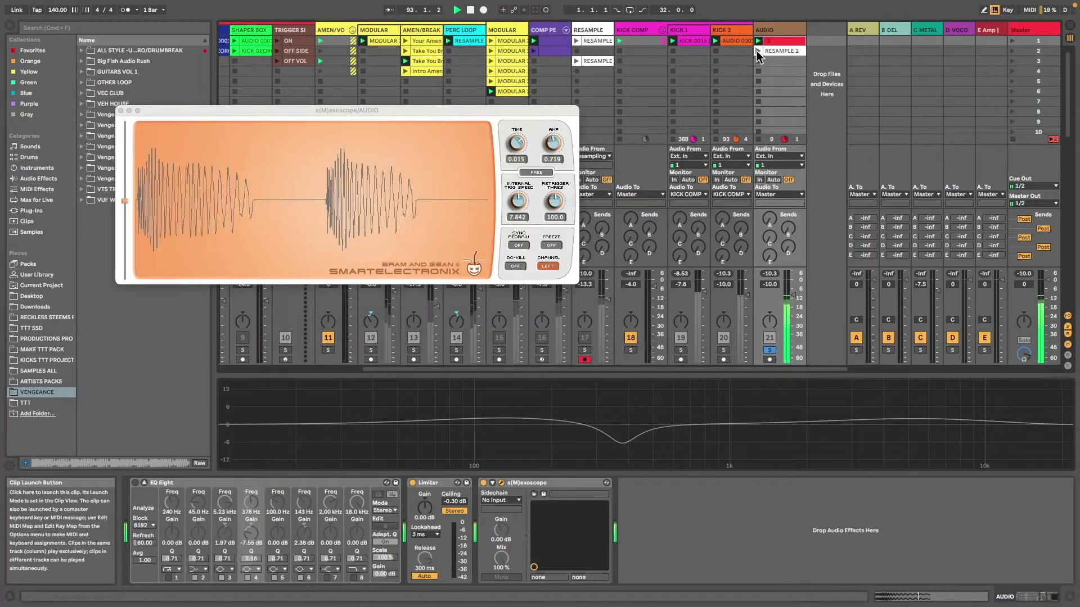
left_click(758, 51)
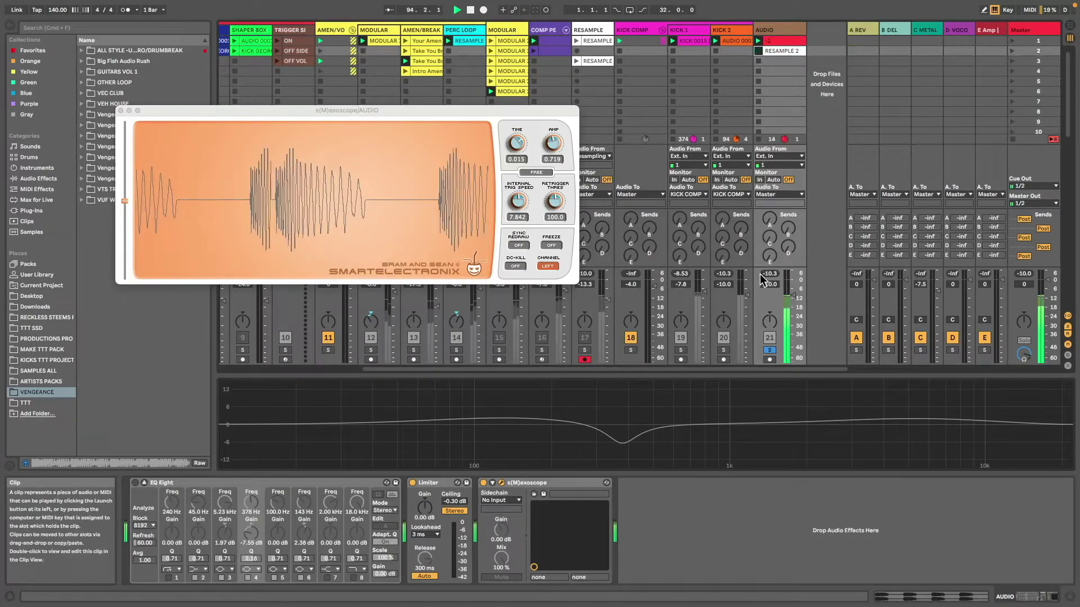
left_click(758, 41)
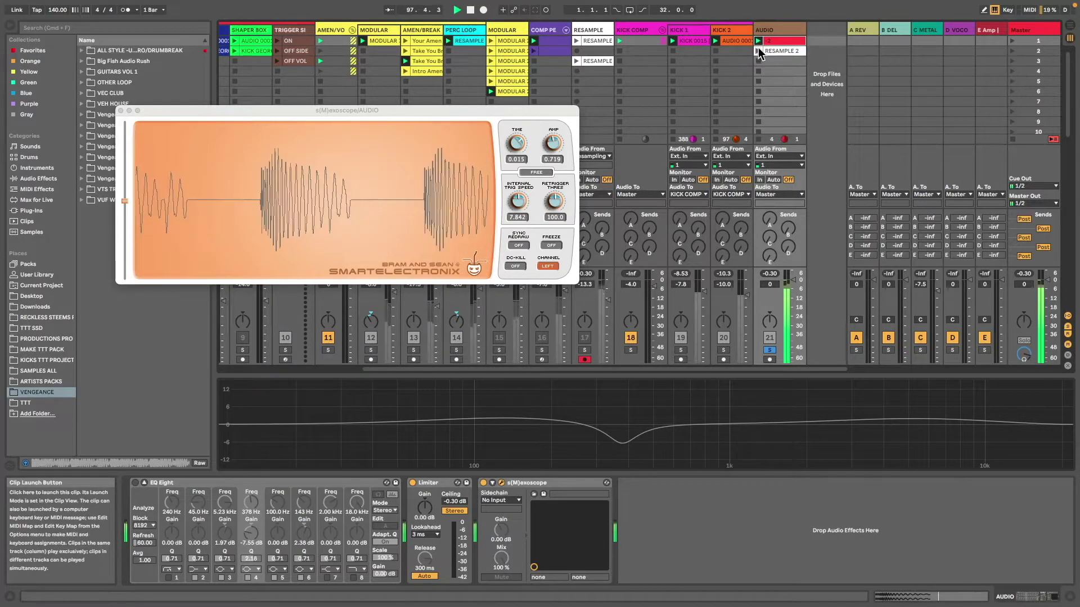
left_click(758, 51)
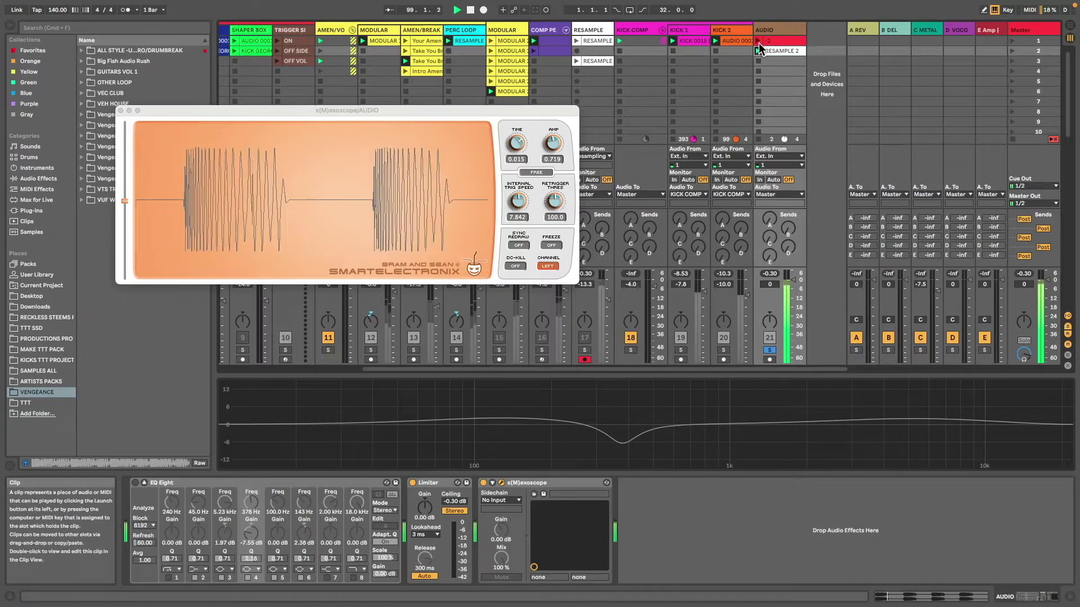
left_click(757, 42)
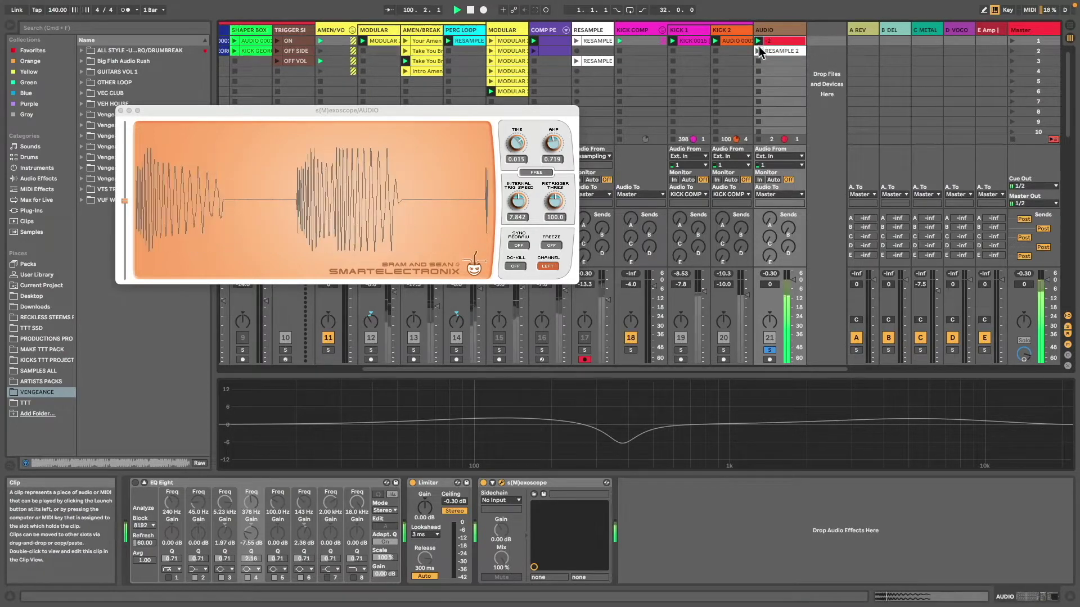
key("shift+Tab")
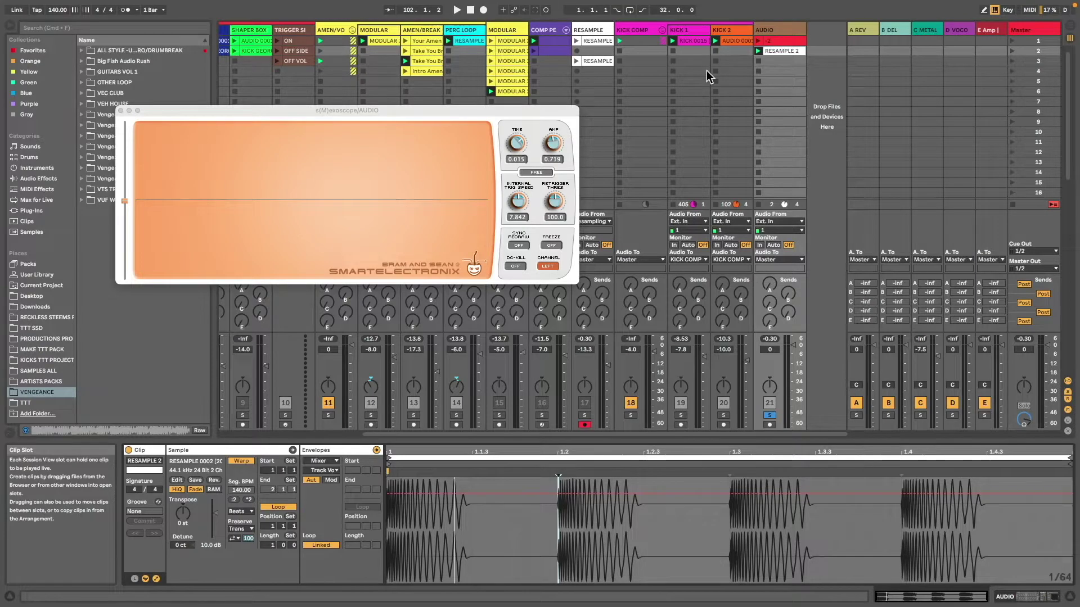
Audition the COMP PERC and KICK COMP tracks soloed in turn, and inspect the MIDI clip in COMP PERC's second slot.
scroll(706, 70, "left", 2)
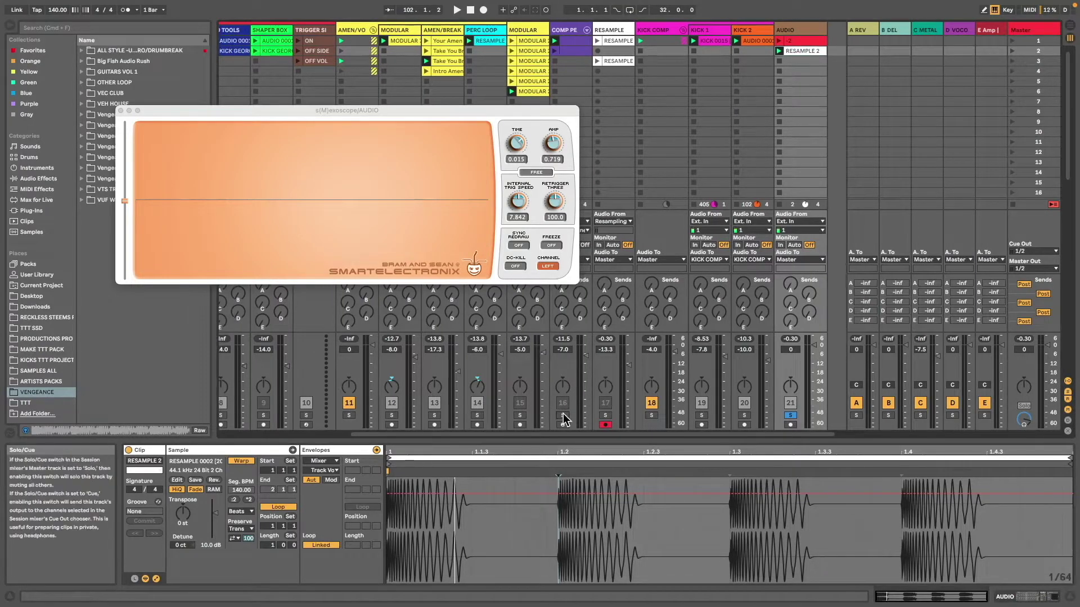
left_click(563, 414)
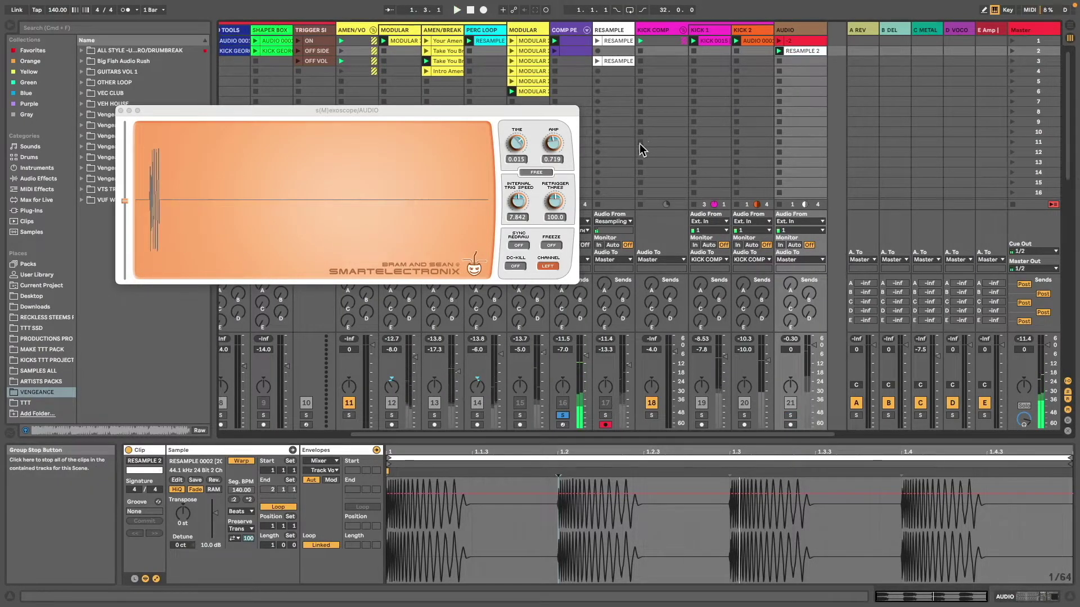
left_click(650, 415)
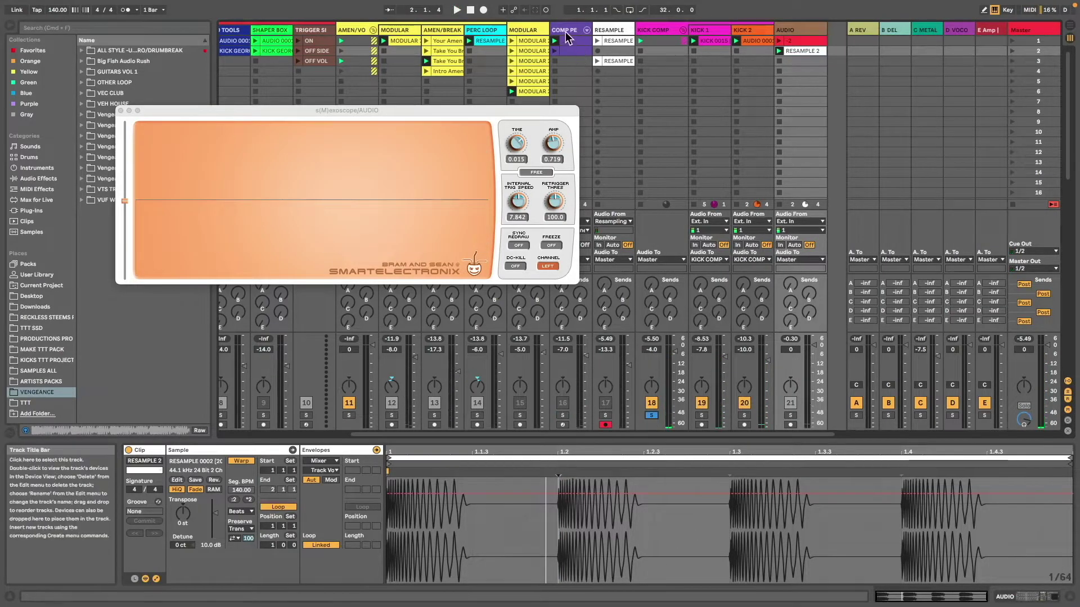
left_click(574, 51)
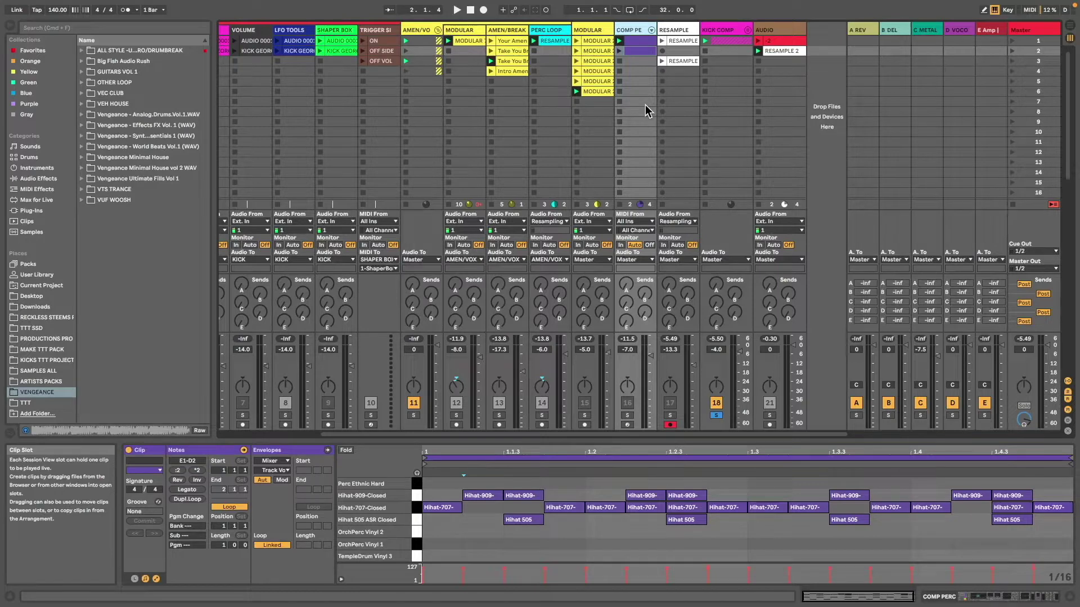
Show the COMP track's Compressor with its sidechain settings expanded.
scroll(645, 104, "left", 4)
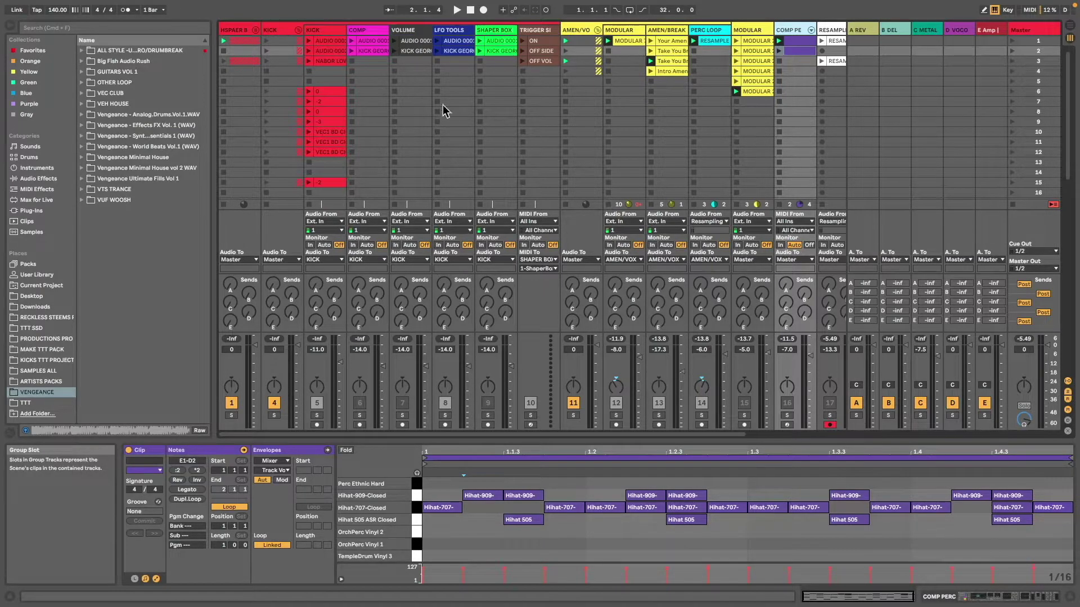
left_click(355, 30)
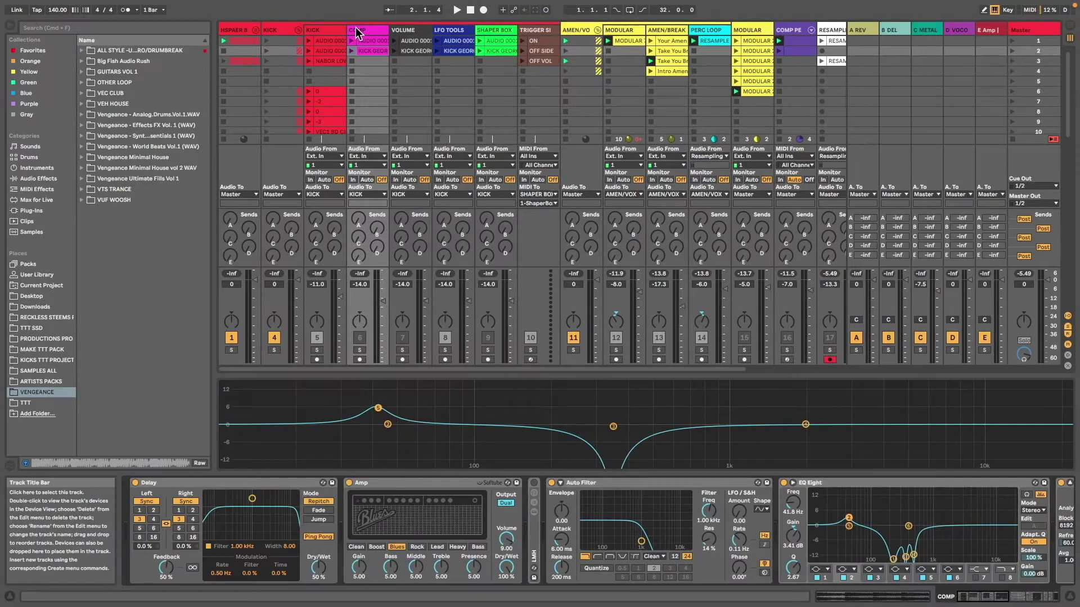
scroll(629, 545, "down", 5)
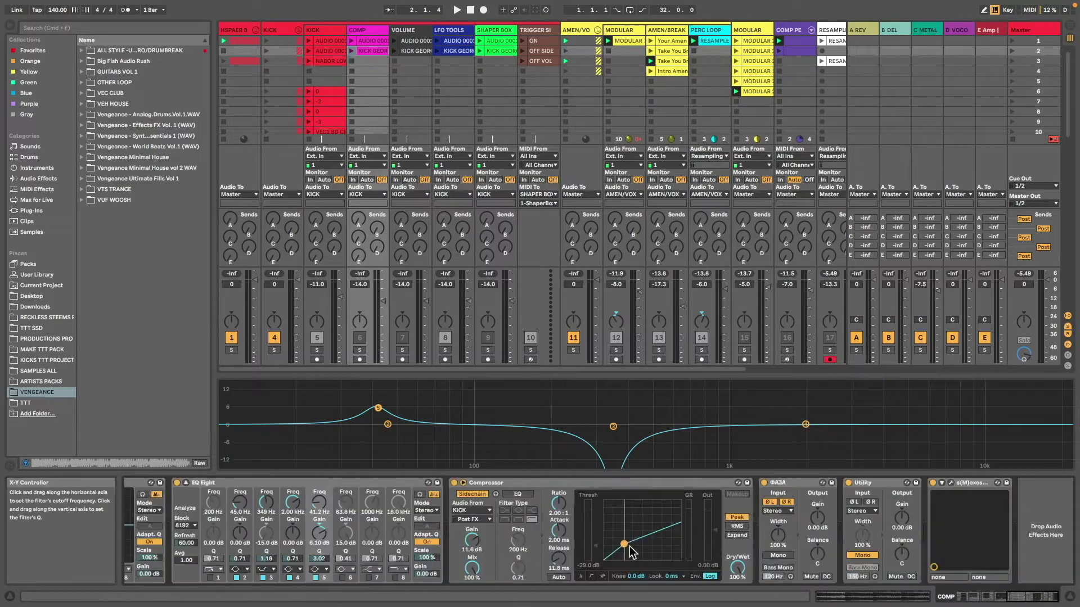
left_click(464, 484)
left_click(463, 484)
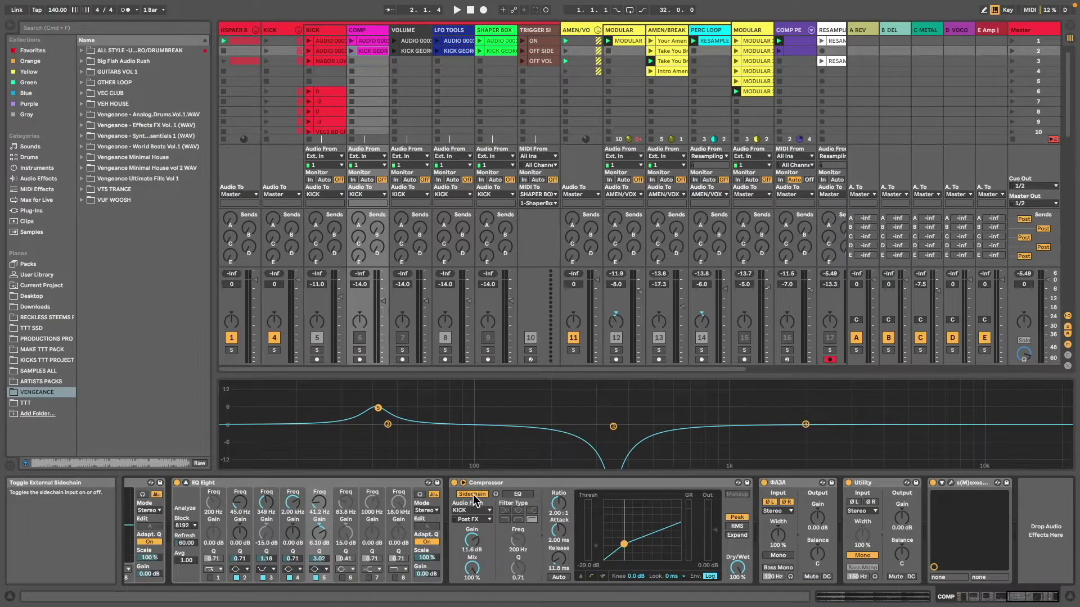
Solo the KICK track inside the KICK group and play its "-2" clip in slot 7.
left_click(316, 351)
key("space")
left_click(308, 100)
scroll(308, 96, "down", 1)
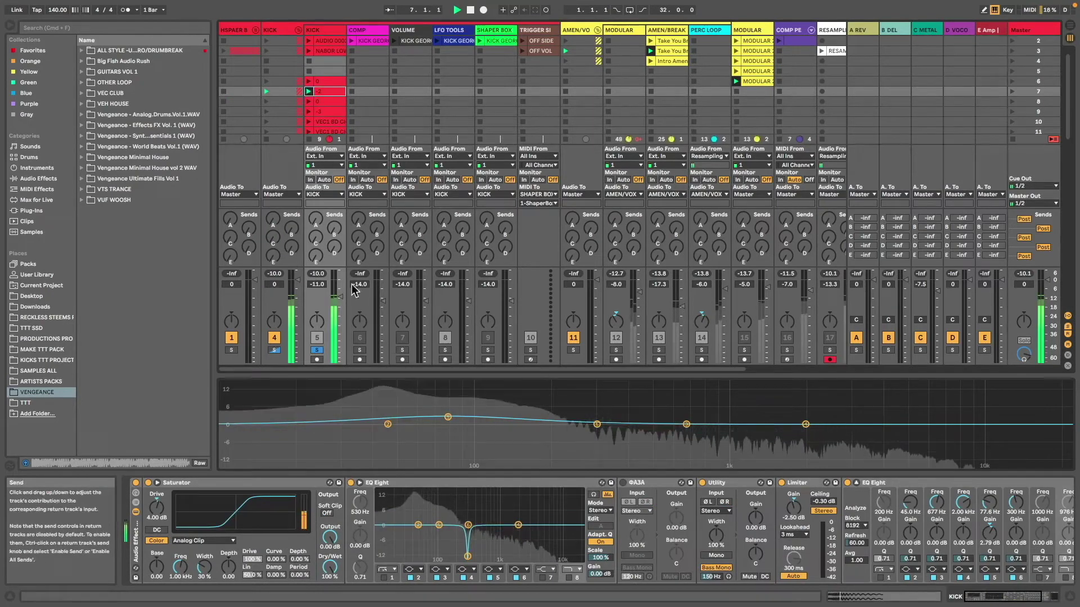
Solo the COMP track together with KICK and launch COMP's first clip.
left_click(372, 32)
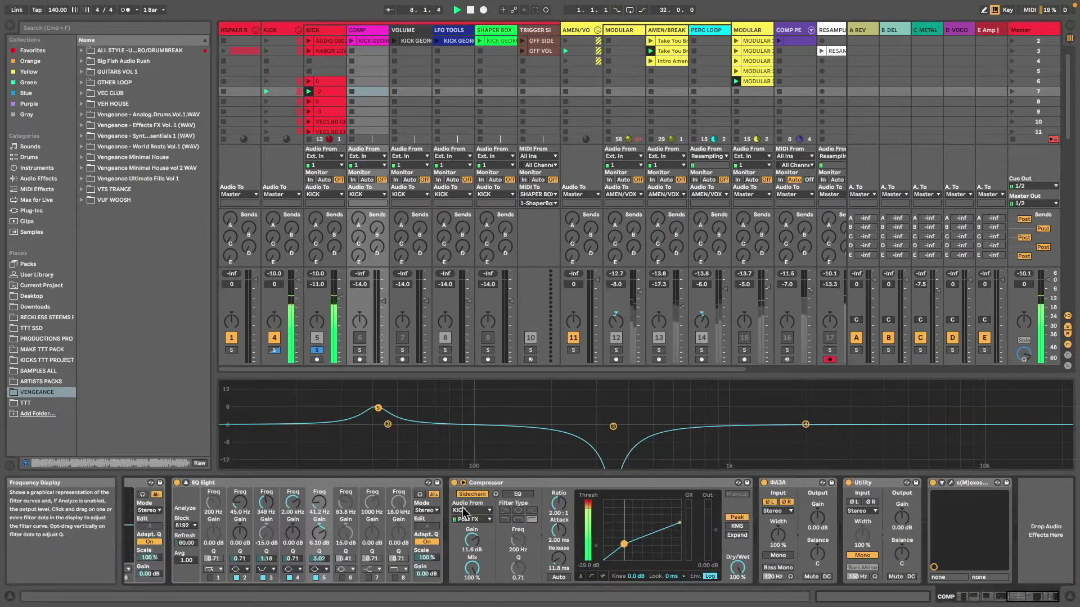
left_click(359, 350)
scroll(358, 107, "up", 1)
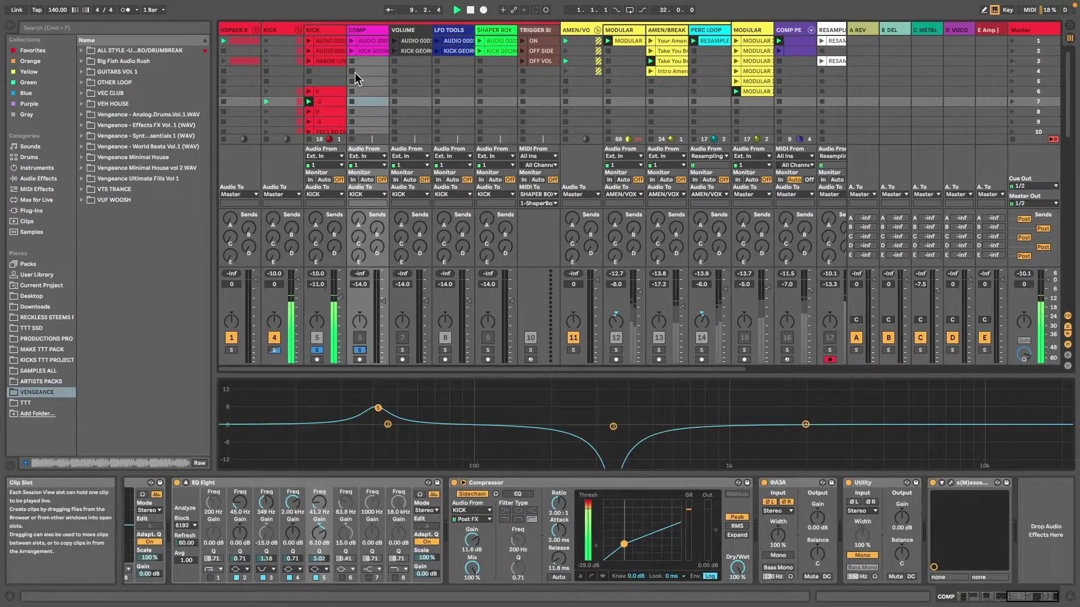
left_click(352, 42)
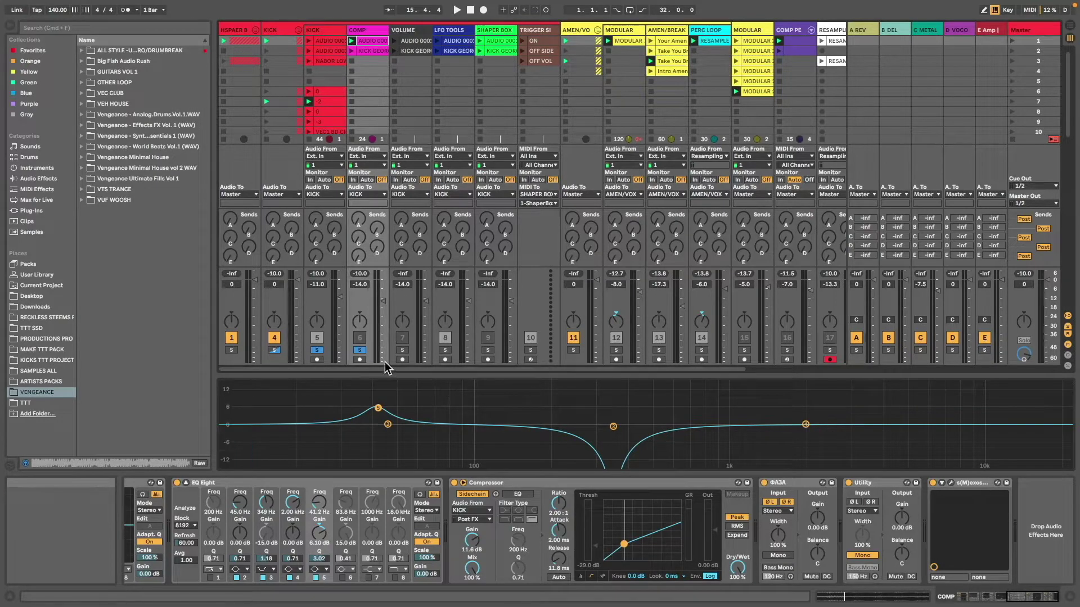
Play COMP soloed alone and set its s(M)exoscope to a time of 0.019 and an amp of 0.330.
left_click(361, 350)
key("space")
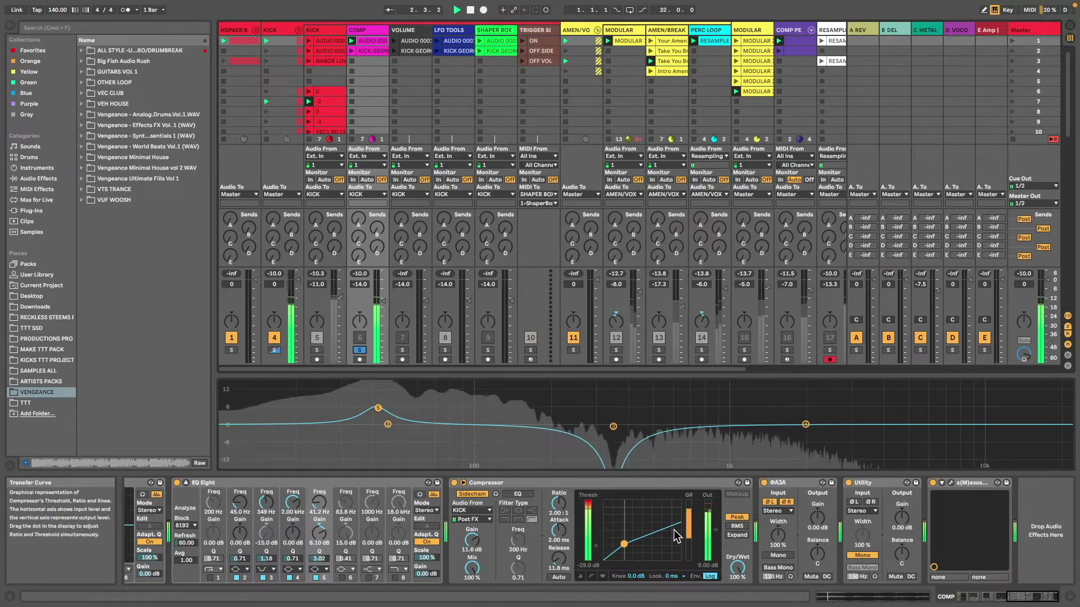
left_click(950, 483)
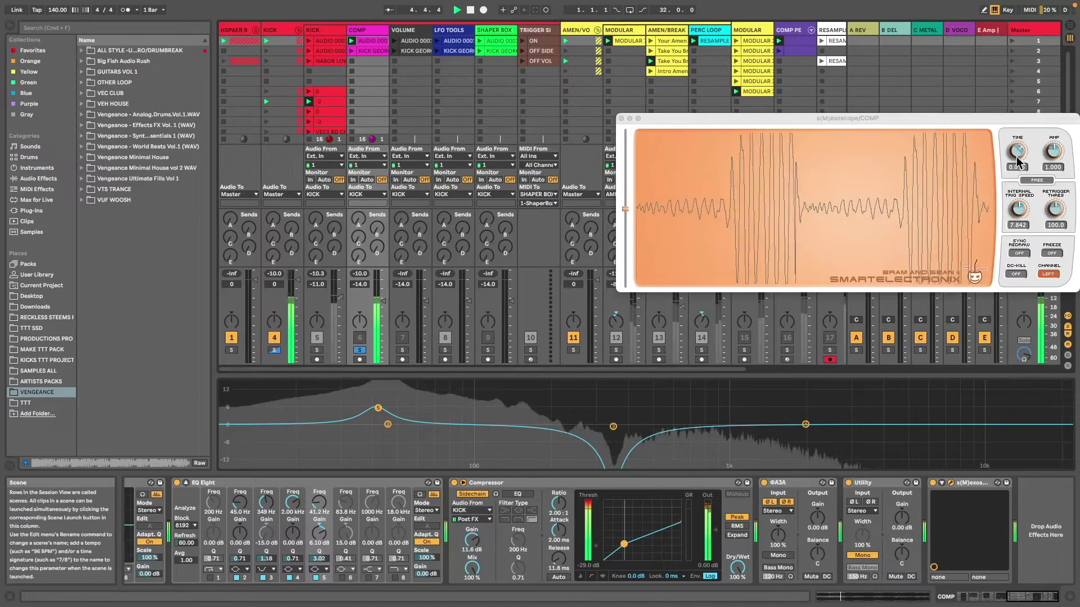
left_click_drag(1016, 151, 1053, 165)
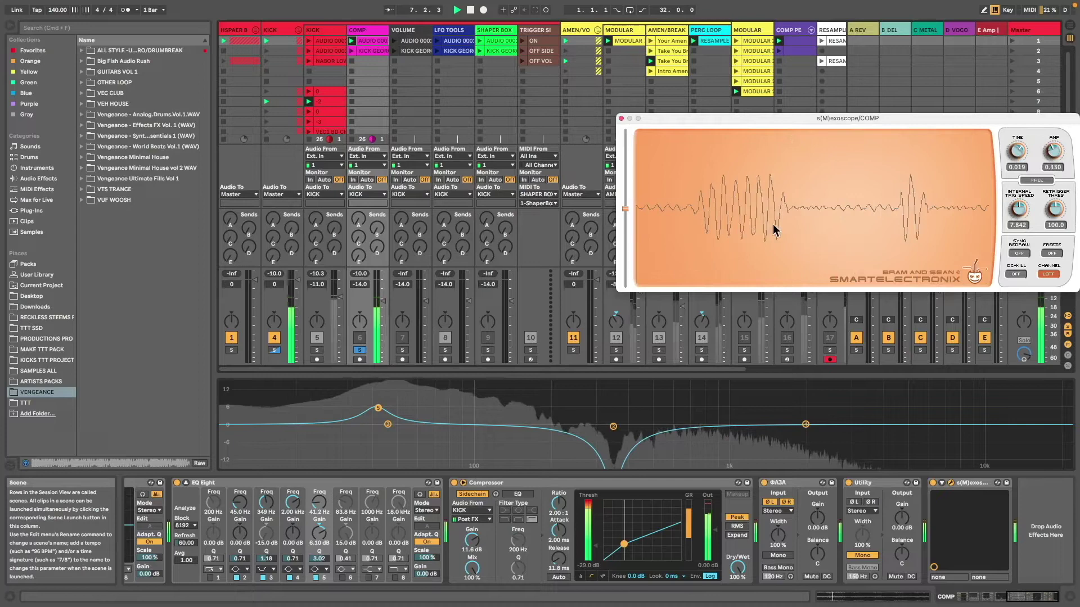
Solo KICK alongside COMP again and lower the COMP track's Compressor threshold to -inf dB.
left_click(317, 351)
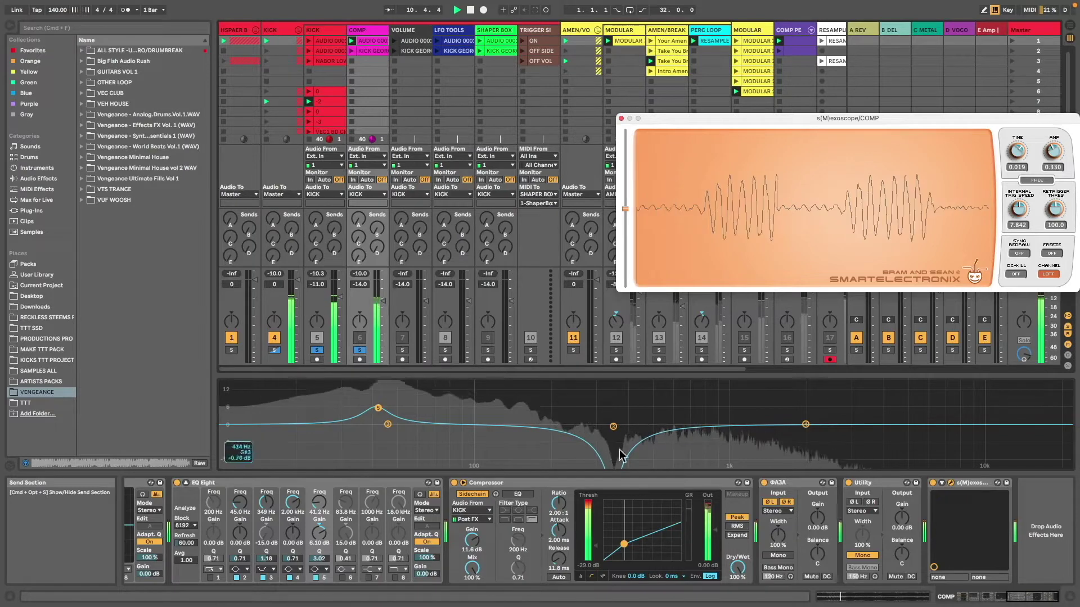
left_click_drag(623, 543, 624, 565)
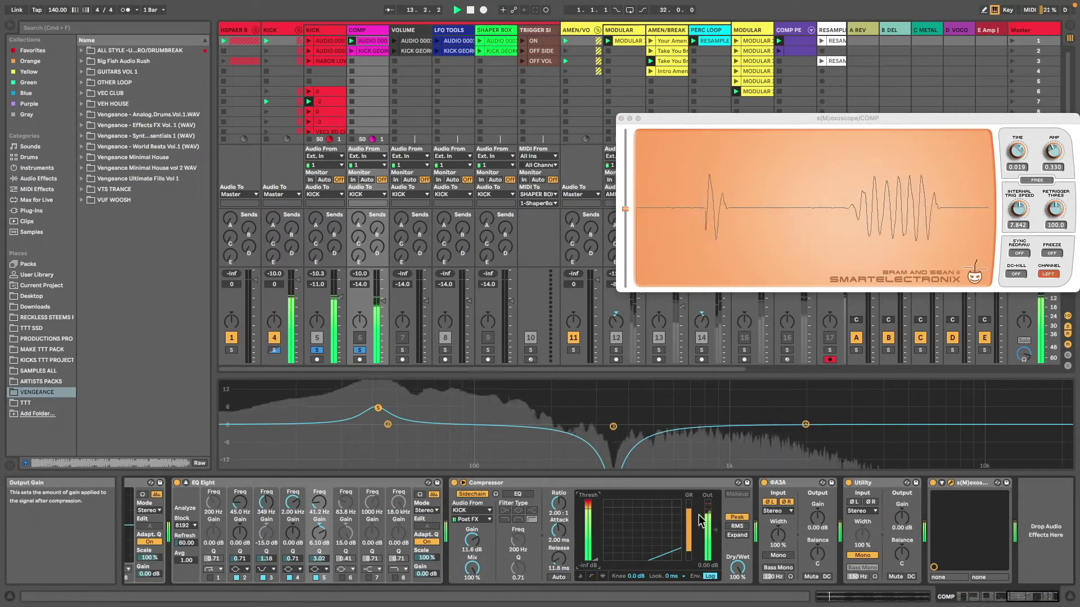
Examine the combined kick and bass waveform in the KICK group's s(M)exoscope, freezing the display and releasing it after restarting playback.
left_click(280, 34)
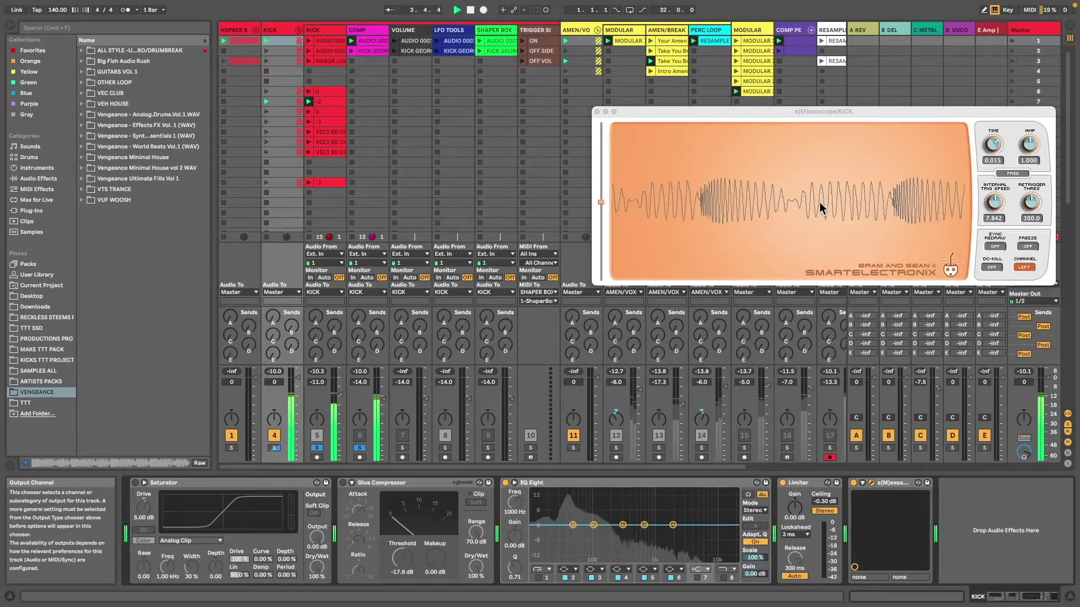
left_click(1027, 246)
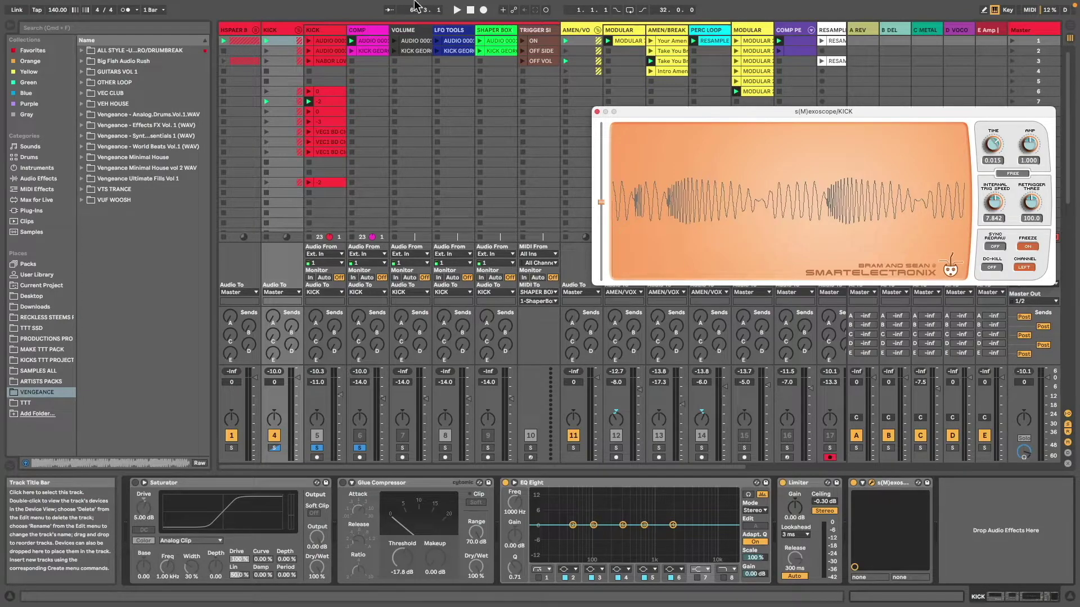
left_click(325, 31)
key("space")
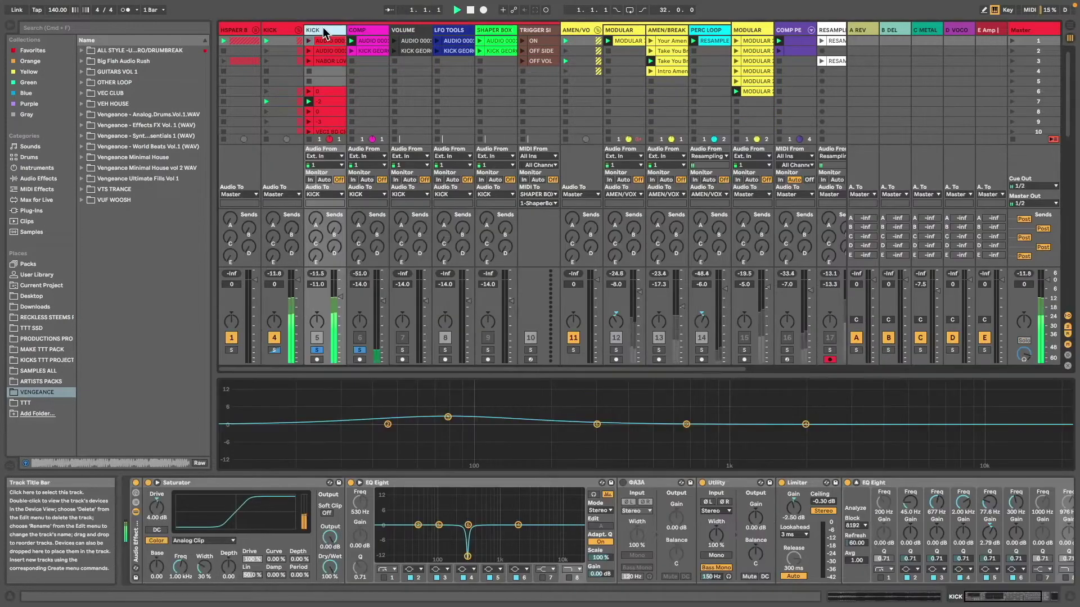
left_click(275, 31)
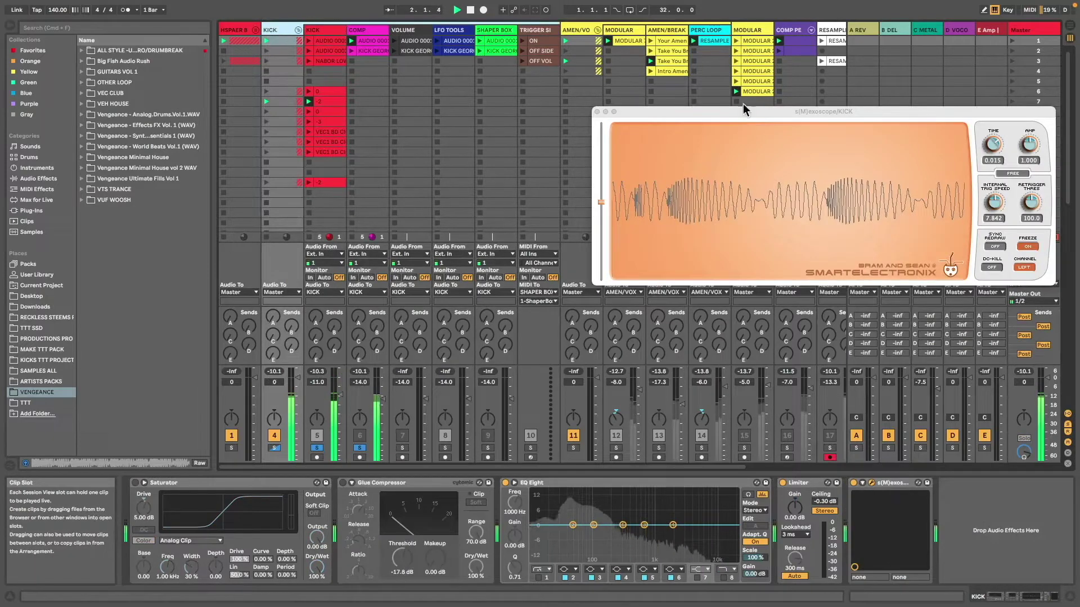
left_click(1028, 247)
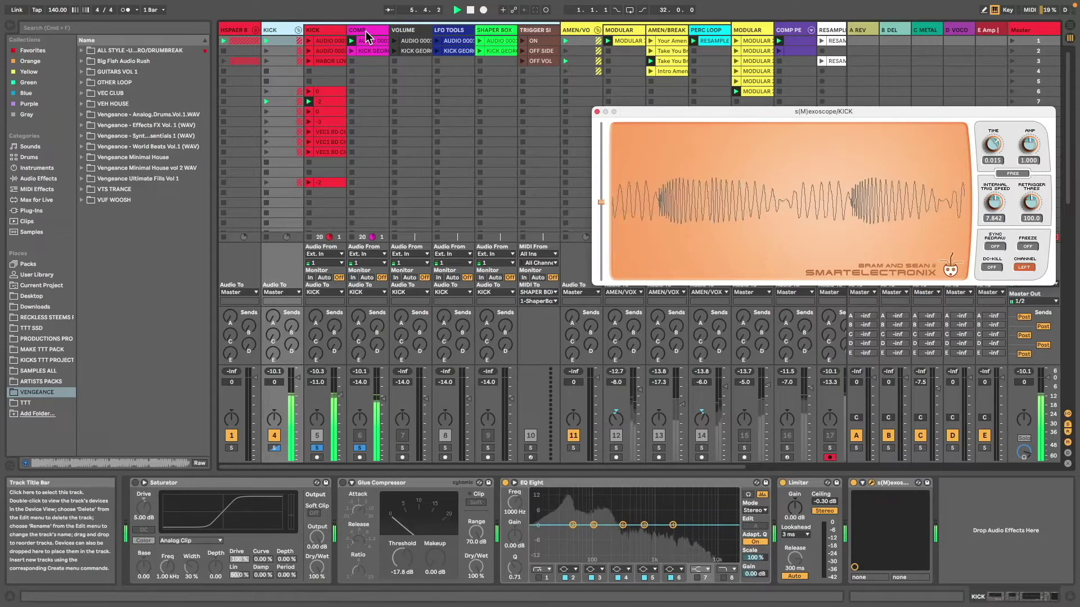
Take COMP out of solo and audition the KICK track with the SHAPER BOX and VOLUME tracks soloed.
left_click(332, 30)
left_click(352, 30)
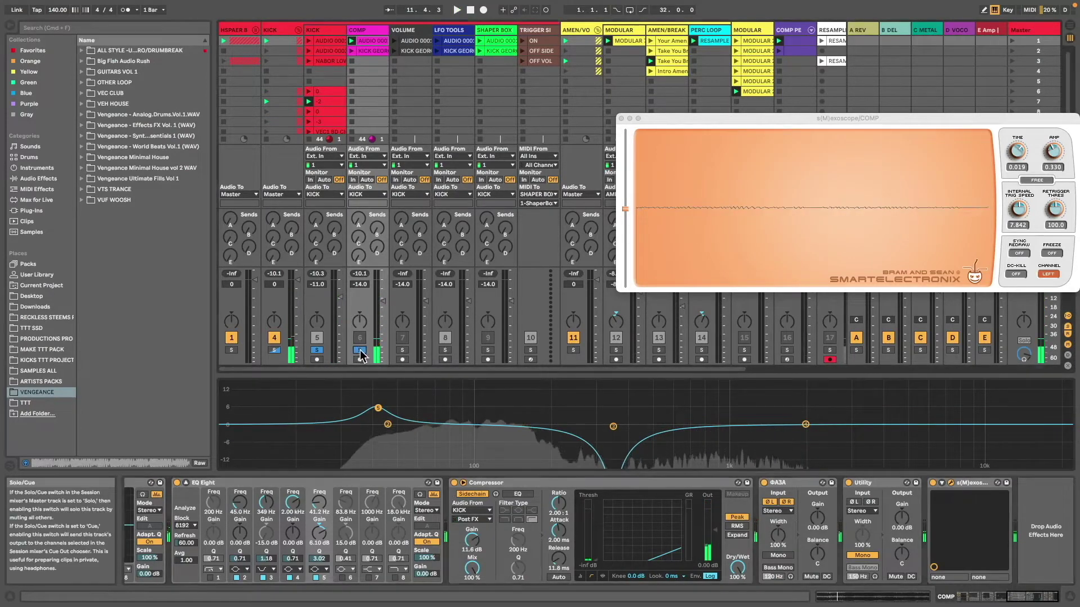
key("Right")
key("Right")
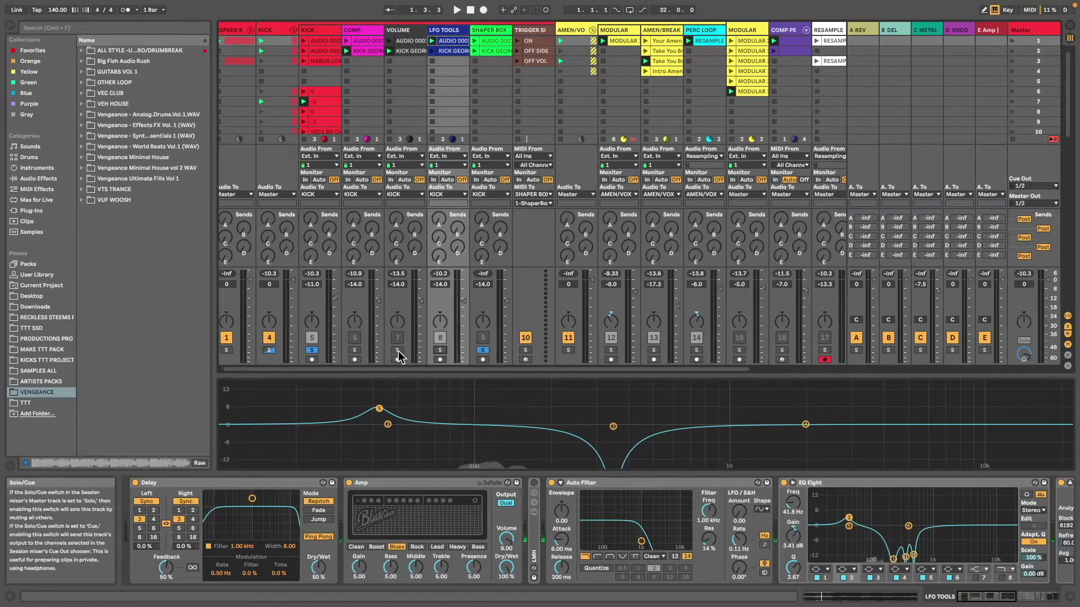
left_click(398, 350)
key("space")
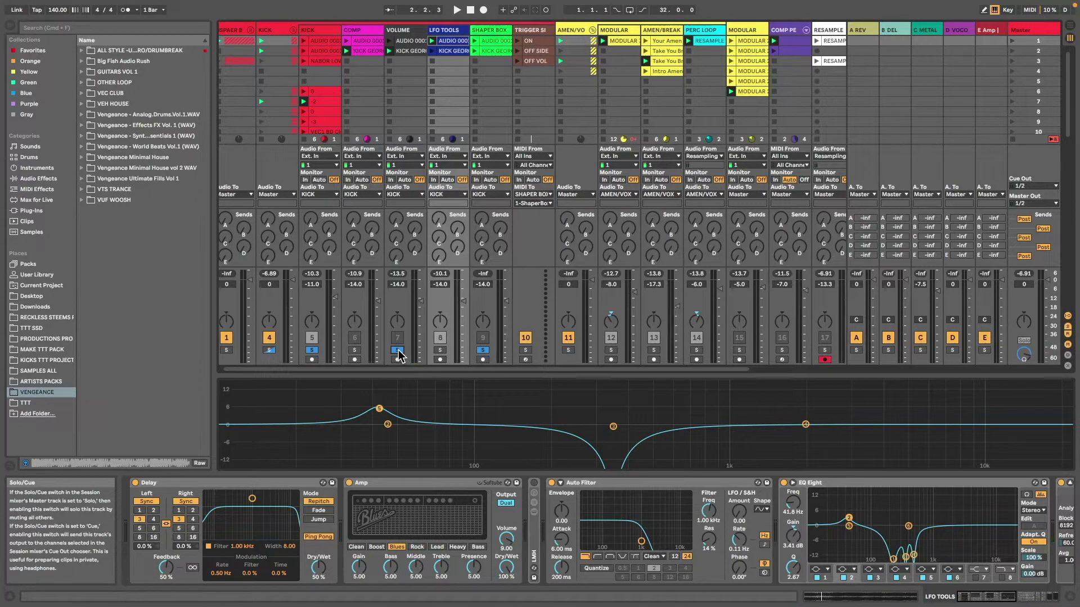
Play the VOLUME track's AUDIO and KICK GEORGIA clips against the soloed kick and open the KICK GEORGIA clip's details.
left_click_drag(421, 301, 421, 299)
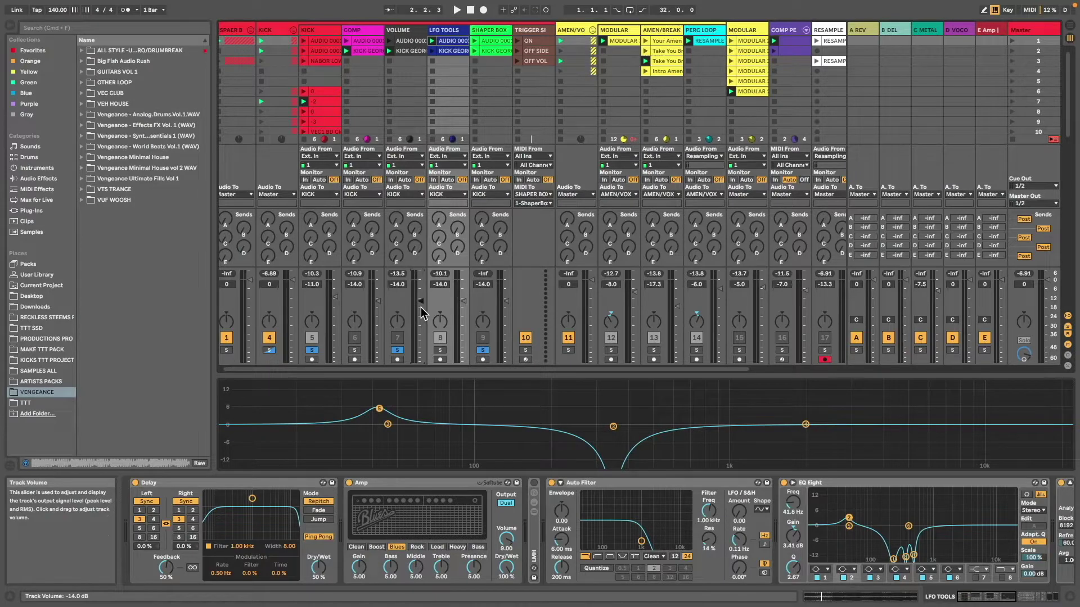
left_click(423, 52)
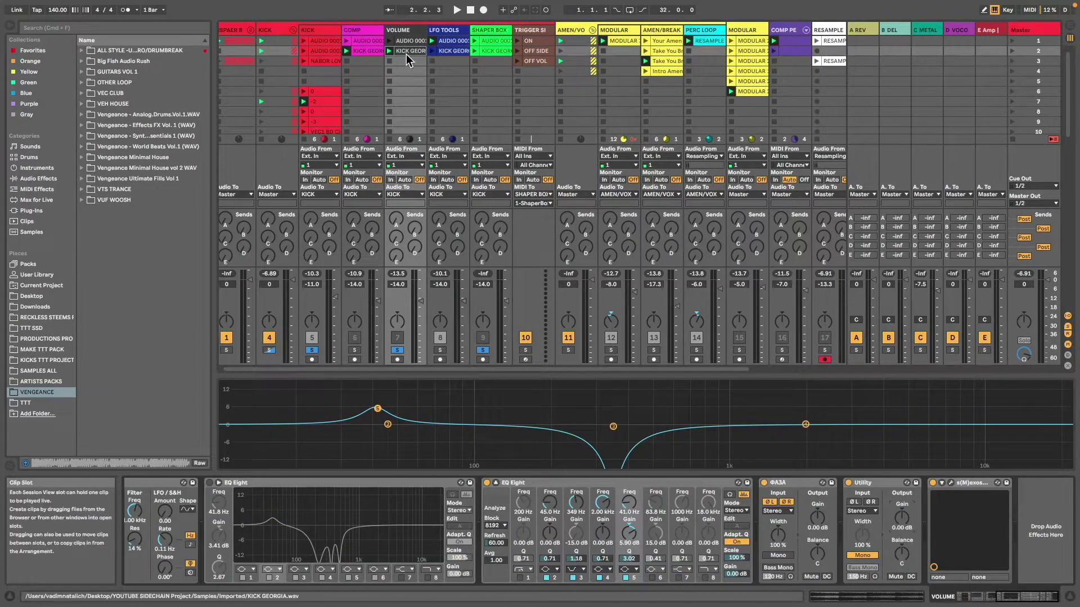
key("space")
left_click(389, 41)
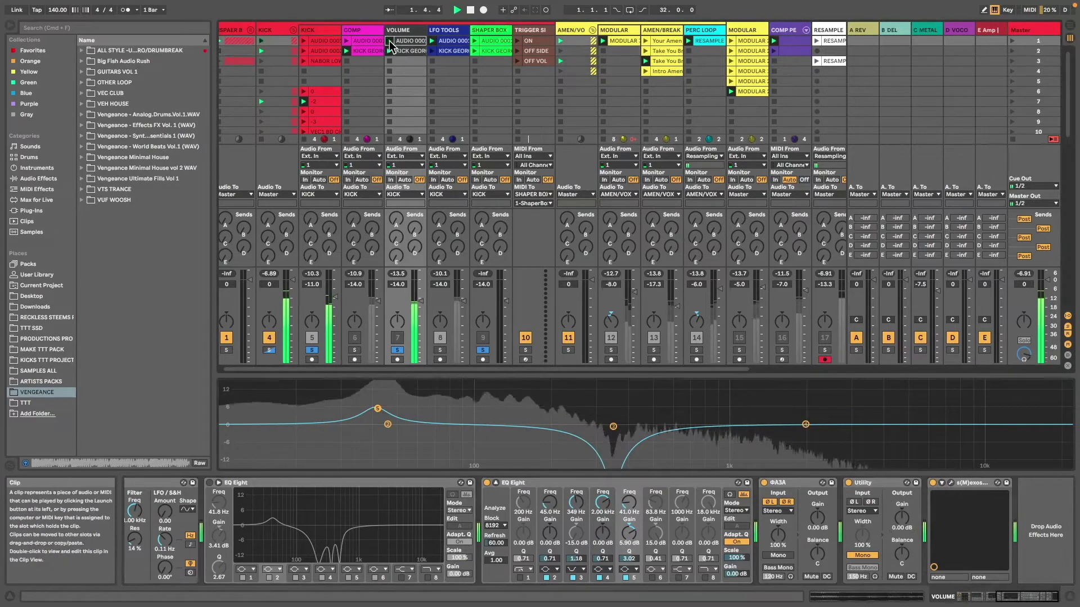
left_click(389, 52)
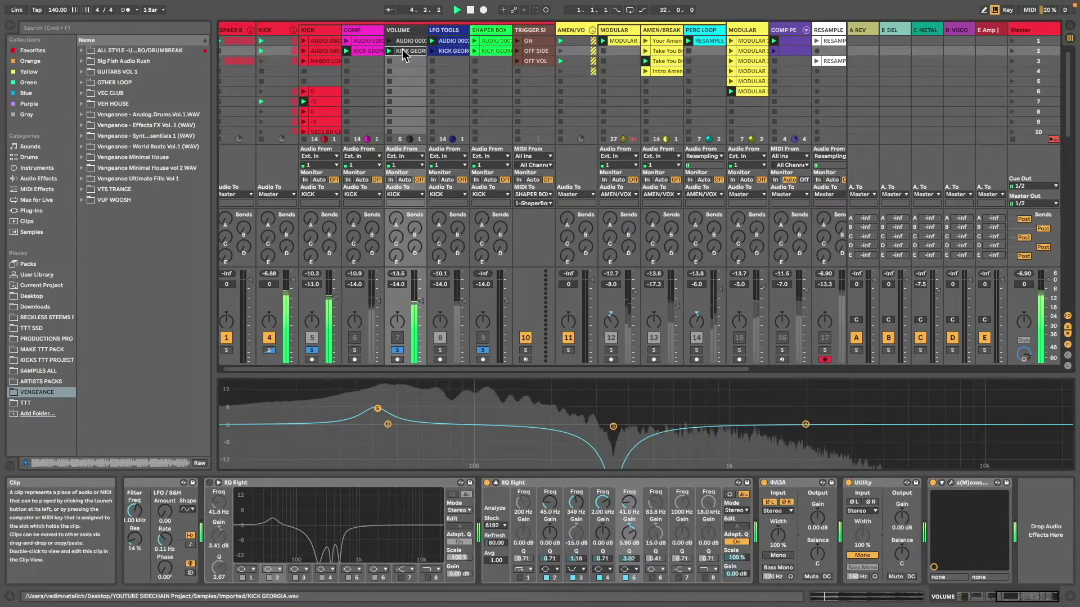
key("shift+Tab")
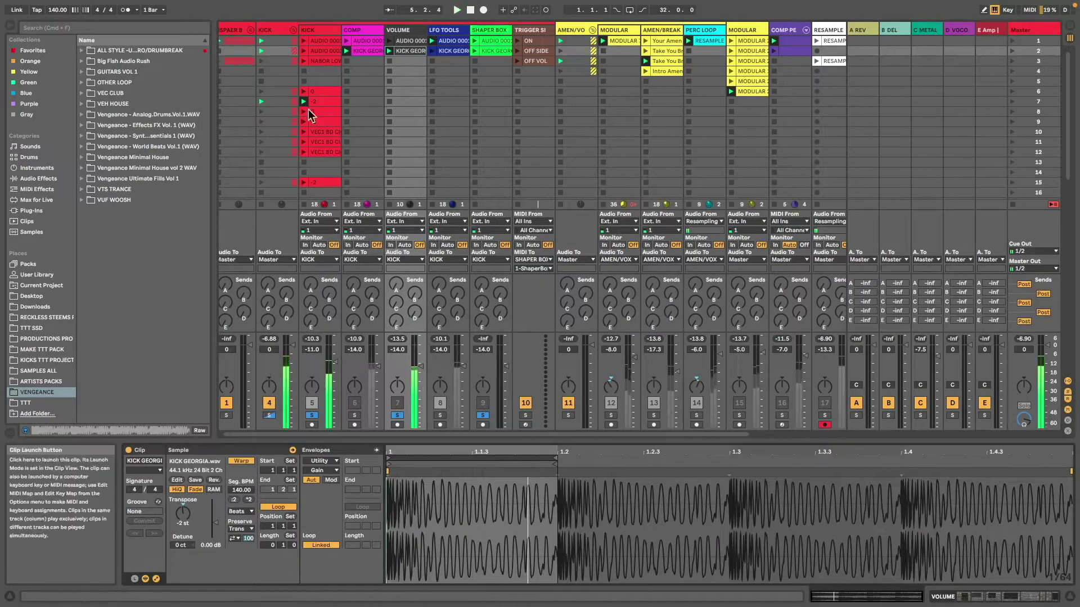
Launch the KICK track's clip in scene 15 and select its one-beat Utility Gain envelope for copying.
scroll(308, 104, "down", 5)
left_click(292, 96)
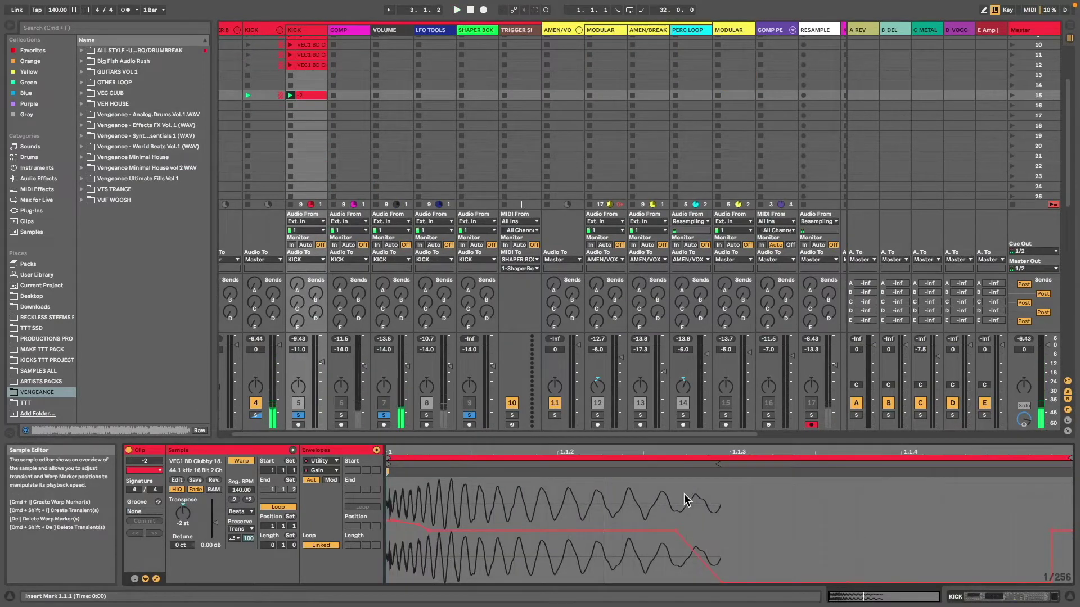
left_click(731, 493)
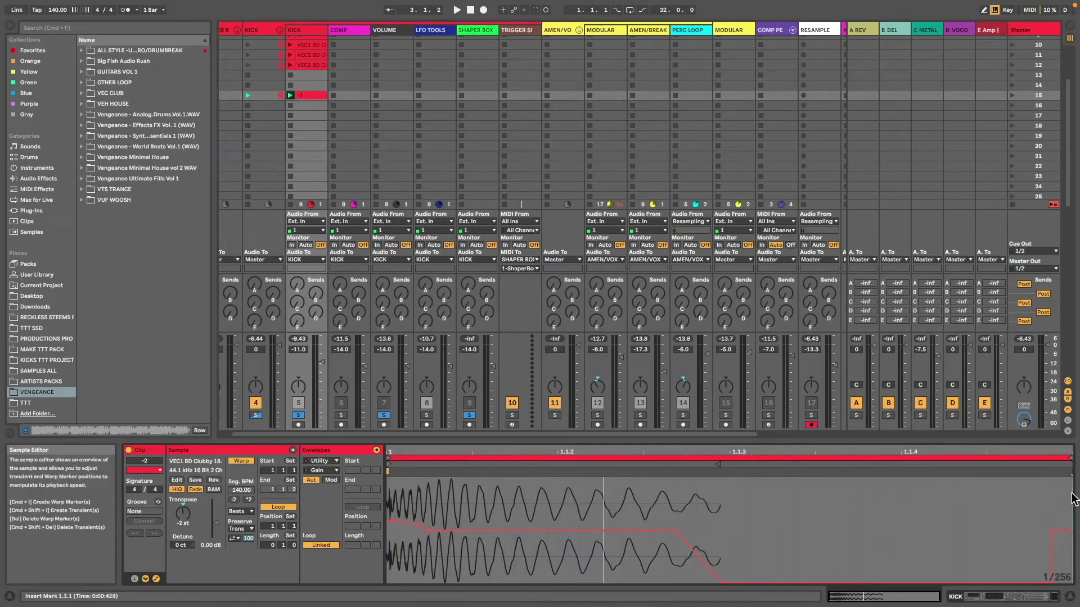
left_click(941, 460)
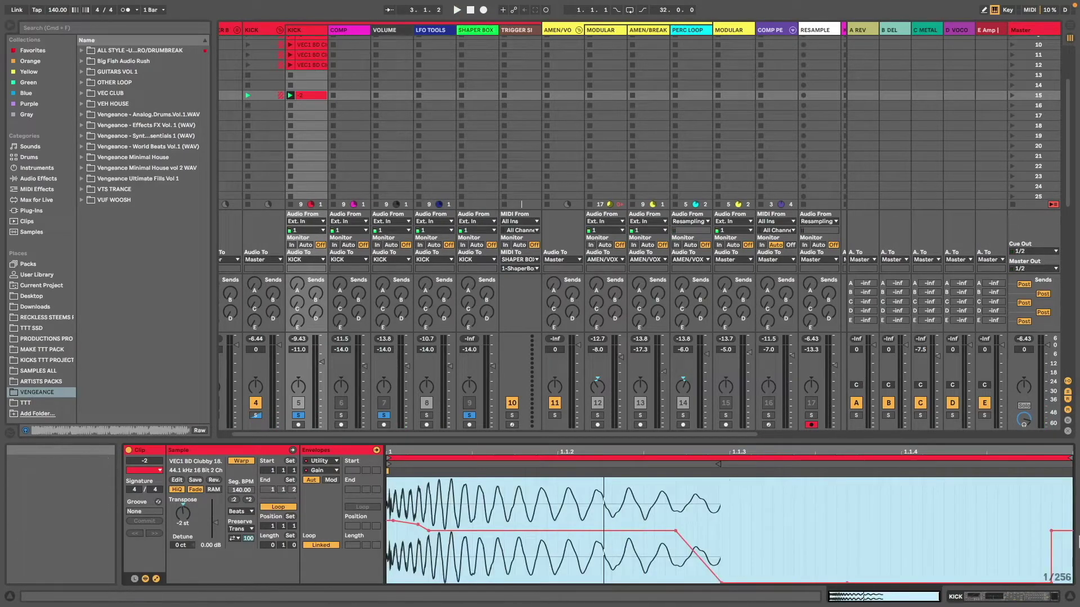
left_click(1038, 528)
left_click_drag(1032, 529, 1071, 526)
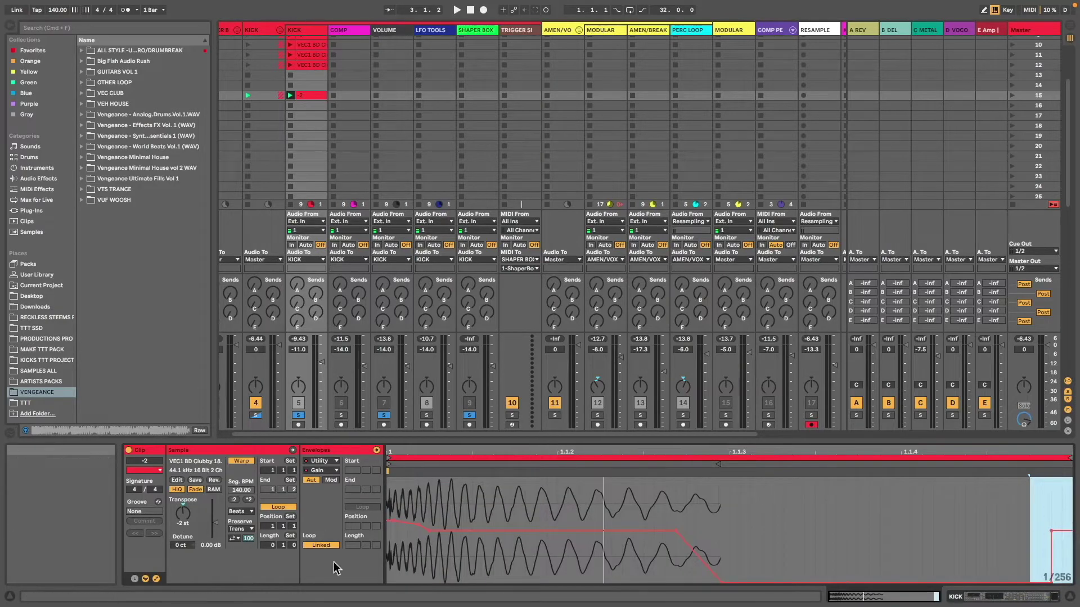
Paste the copied Utility Gain envelope over the first beat of the VOLUME track's KICK GEORGIA clip.
left_click(387, 31)
scroll(387, 76, "up", 5)
left_click(386, 52)
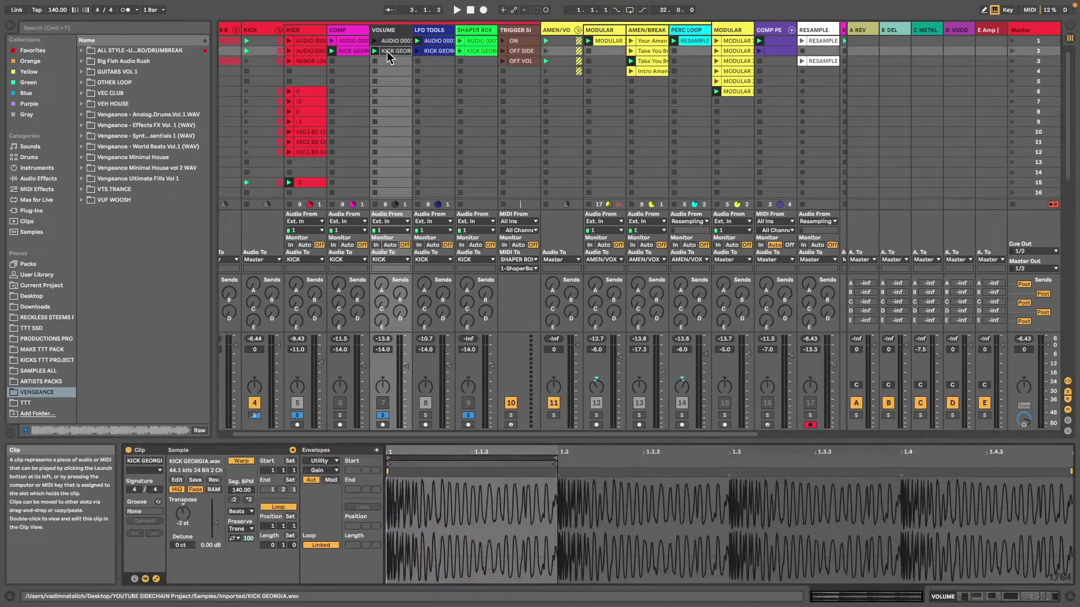
left_click(392, 531)
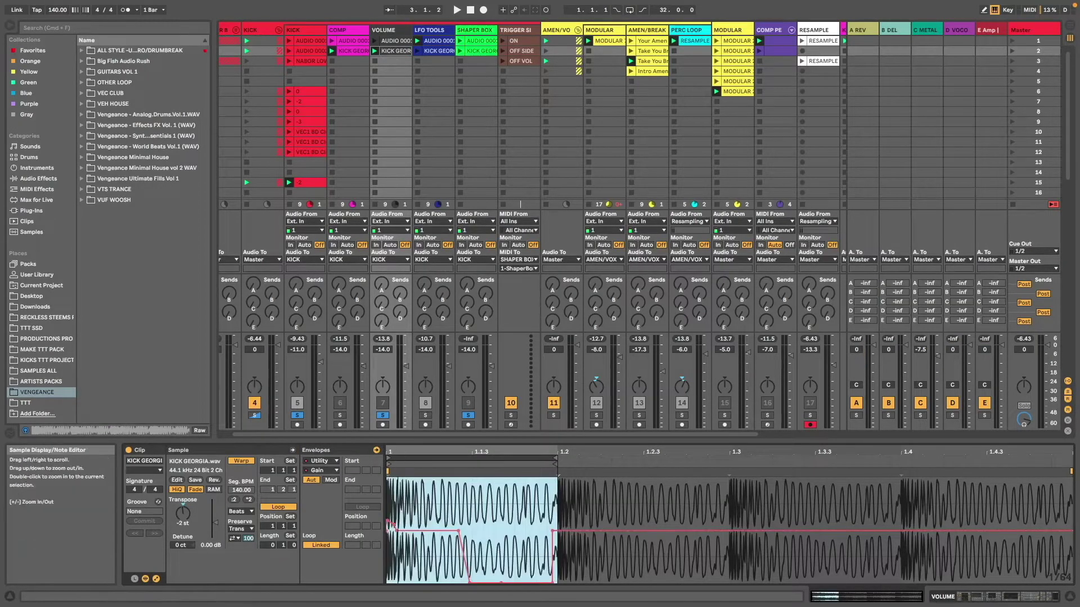
Reshape KICK GEORGIA's gain envelope to hold -inf dB during the kick and rise after it, auditioning with the kick briefly unsoloed.
double_click(447, 491)
left_click(447, 491)
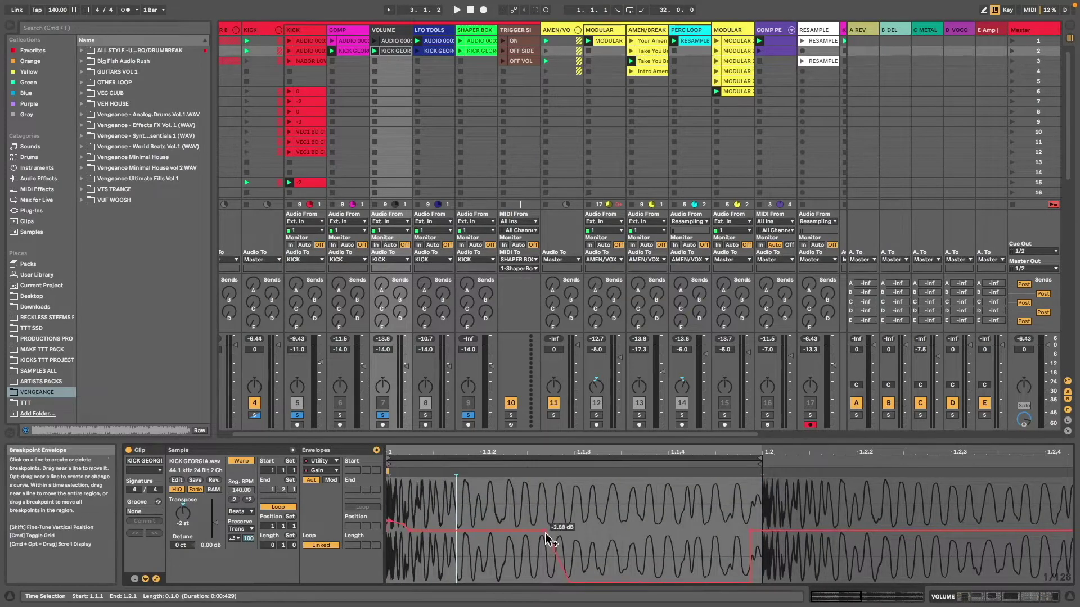
left_click_drag(569, 584, 569, 531)
key("space")
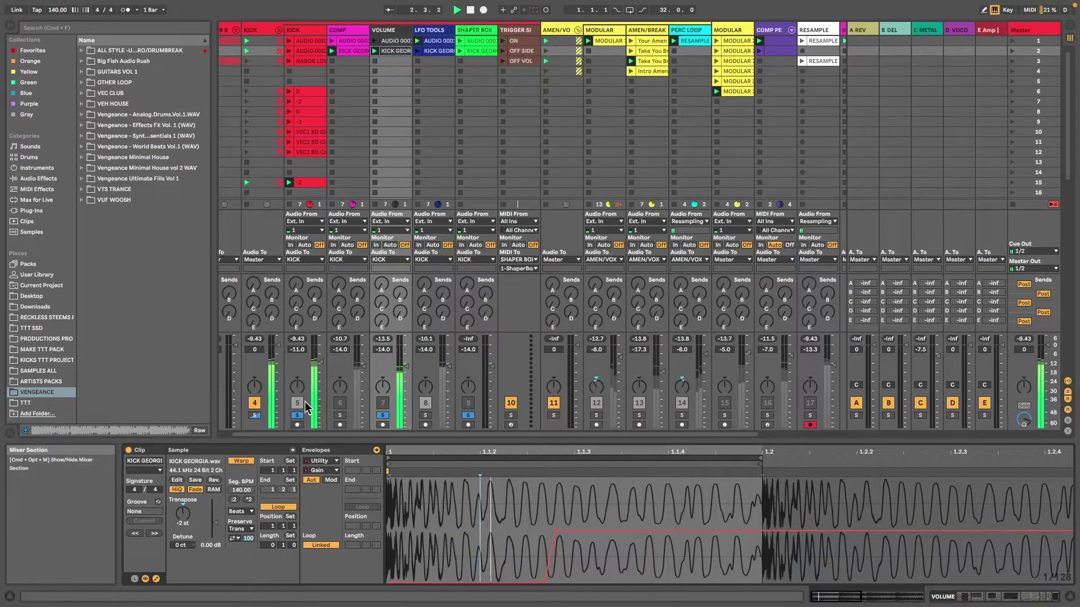
left_click(297, 416)
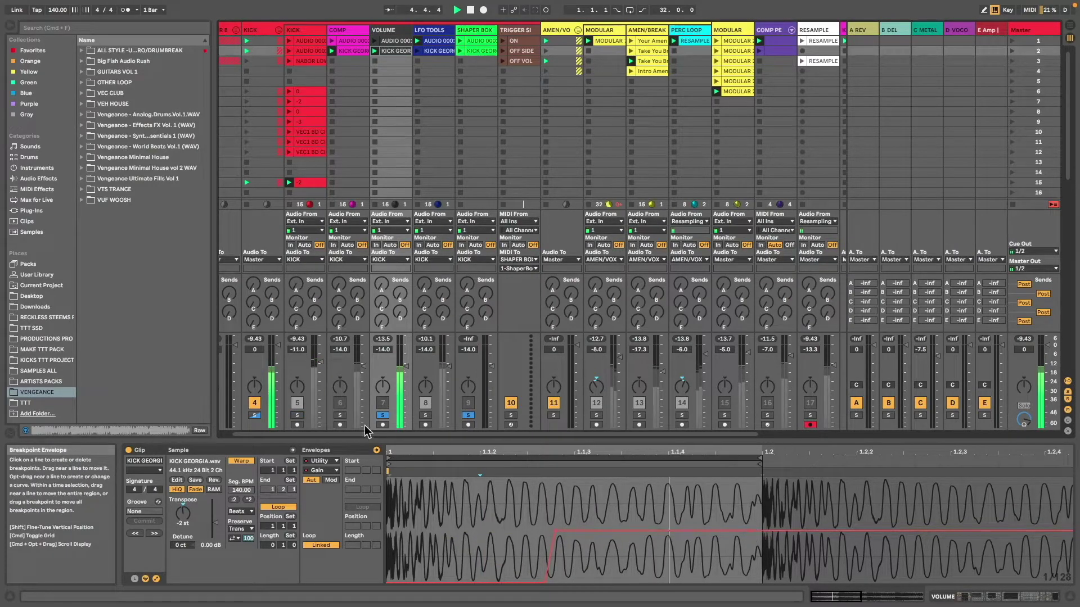
left_click(297, 415)
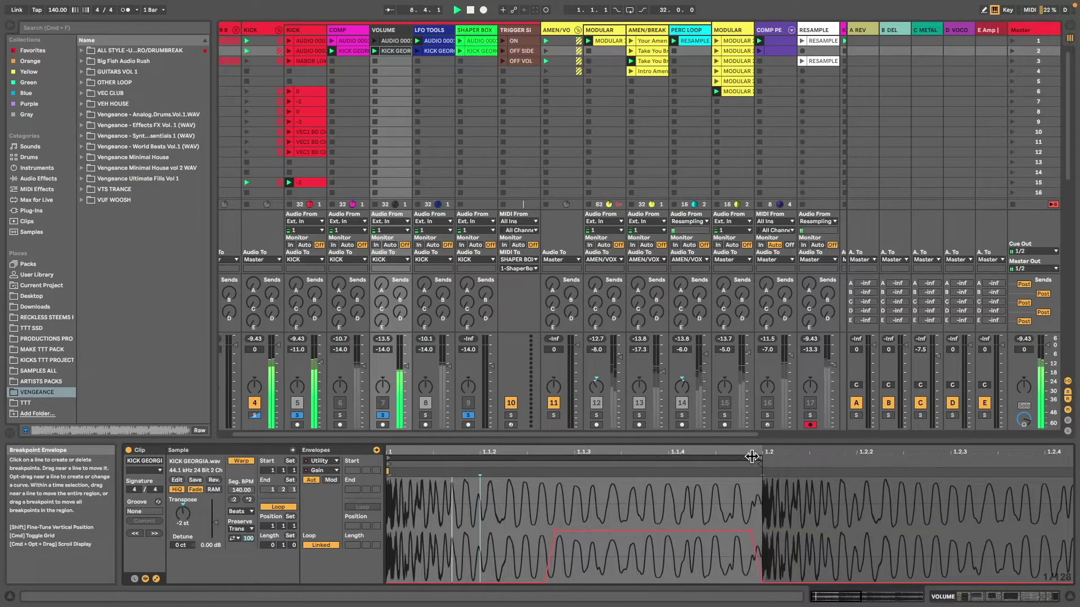
Give KICK GEORGIA's gain envelope a short fade to -inf dB just before beat 1.2.
left_click_drag(753, 455, 746, 534)
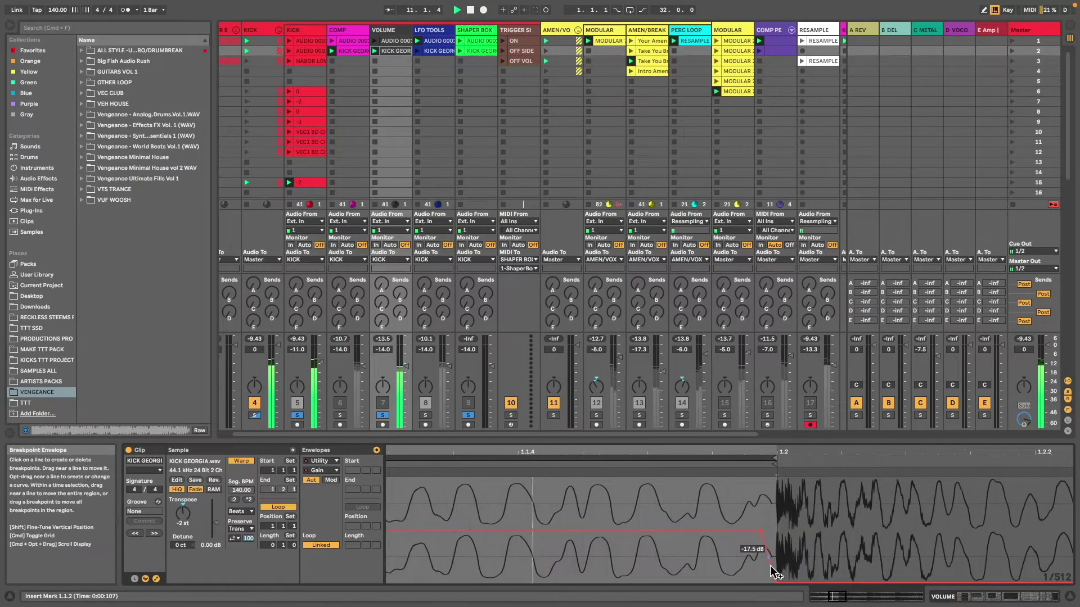
left_click_drag(772, 588, 768, 585)
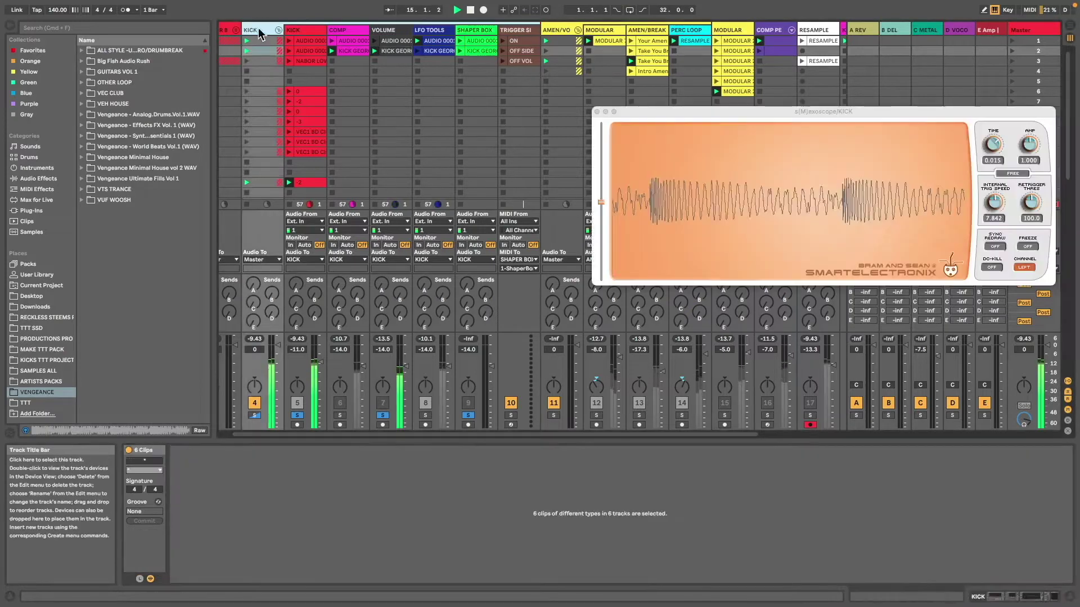
Set the KICK group's s(M)exoscope time to 0.028 and restart playback to inspect the combined waveform.
left_click(267, 122)
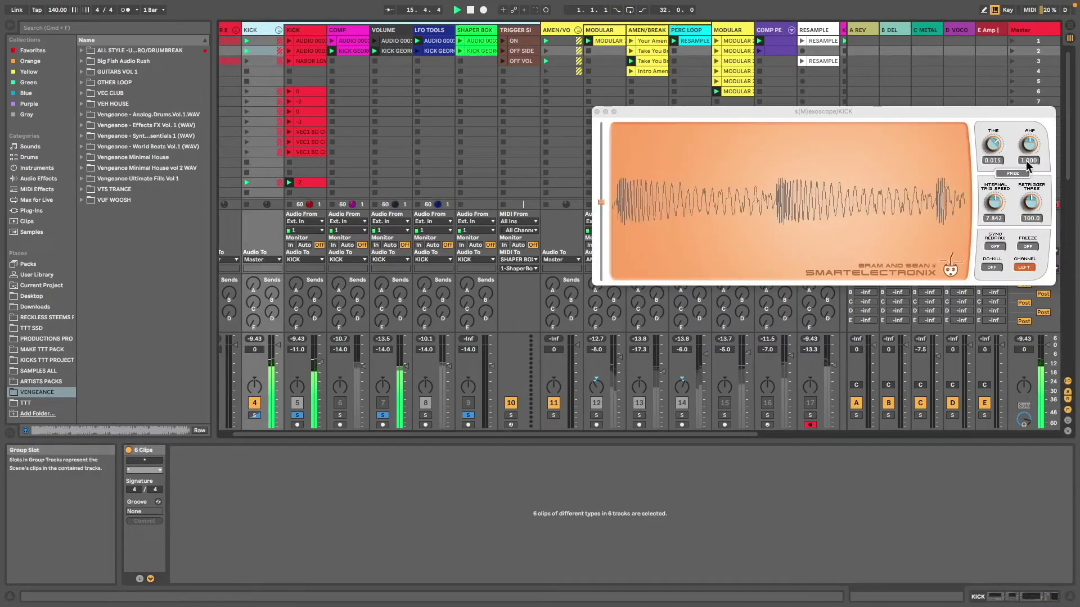
mouse_move(992, 147)
left_mouse_down()
mouse_move(994, 164)
mouse_move(994, 153)
left_mouse_up()
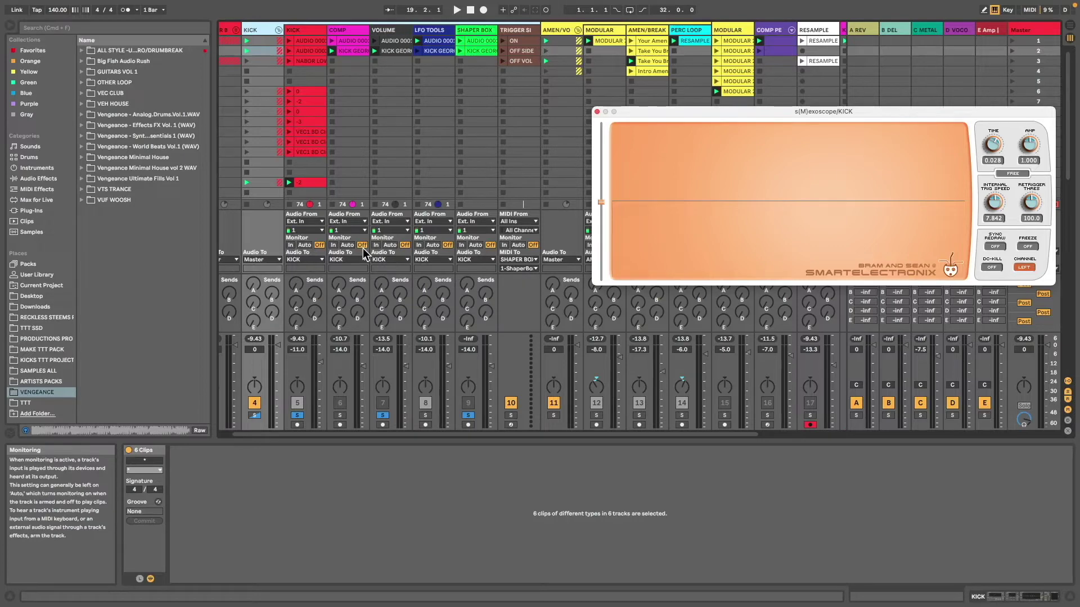
key("space")
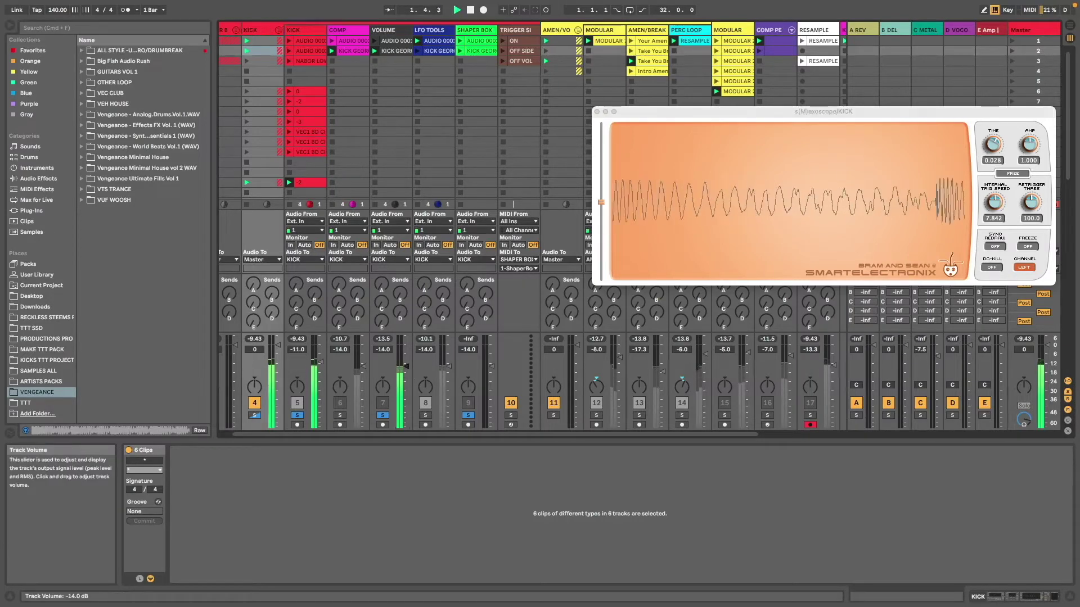
Raise the VOLUME track's volume to -10.4 dB and check how its Utility gain follows the clip envelope.
left_click_drag(405, 366, 407, 358)
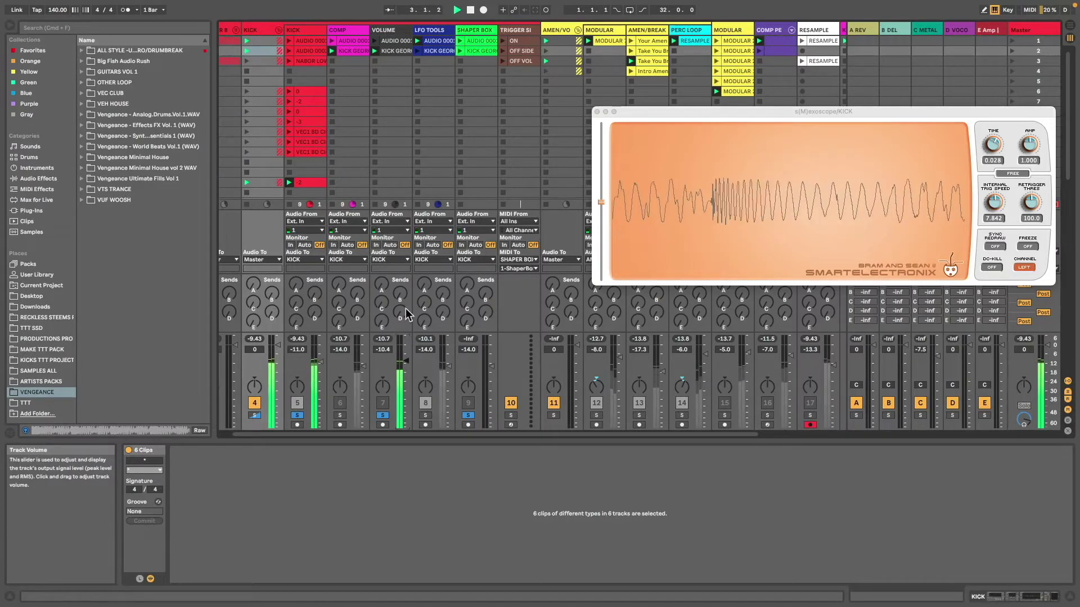
left_click(407, 359)
left_click(738, 482)
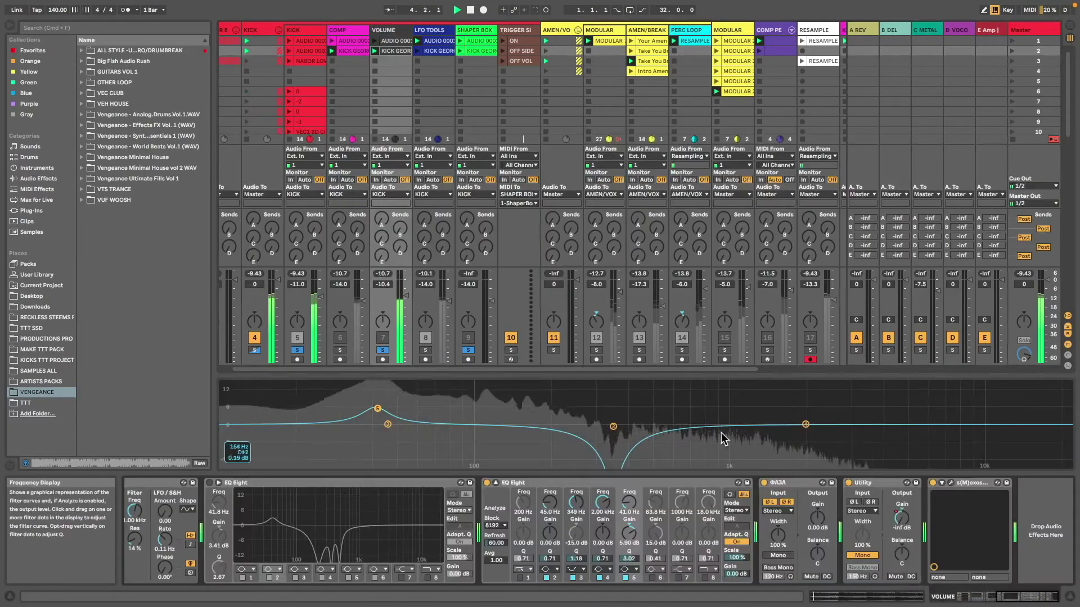
left_click_drag(901, 520, 909, 529)
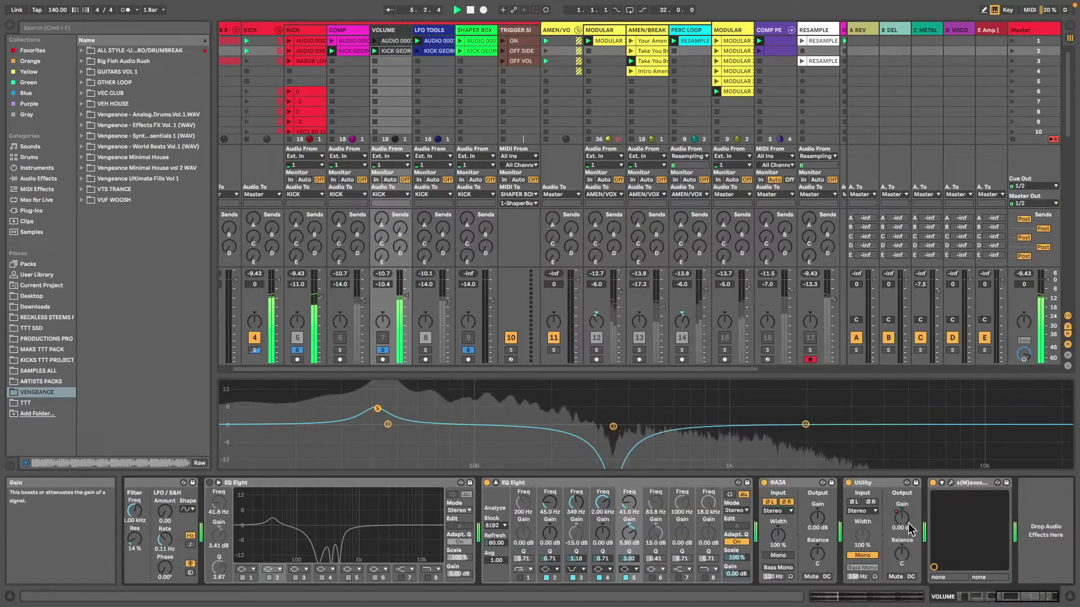
Soften the rise in KICK GEORGIA's gain envelope by moving its lower -inf dB breakpoint earlier.
double_click(387, 53)
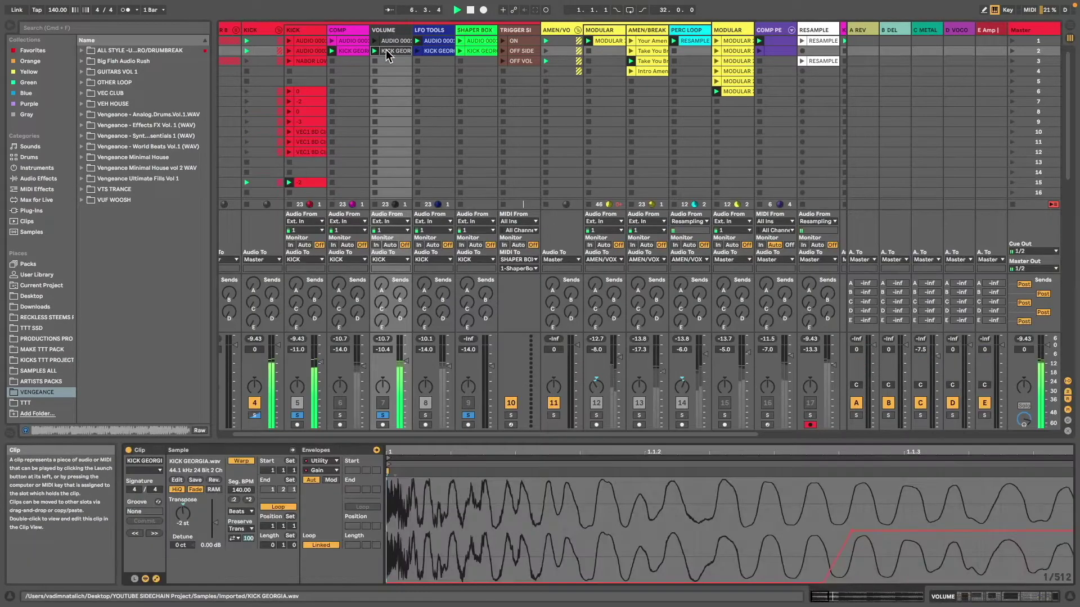
left_click_drag(394, 470, 393, 453)
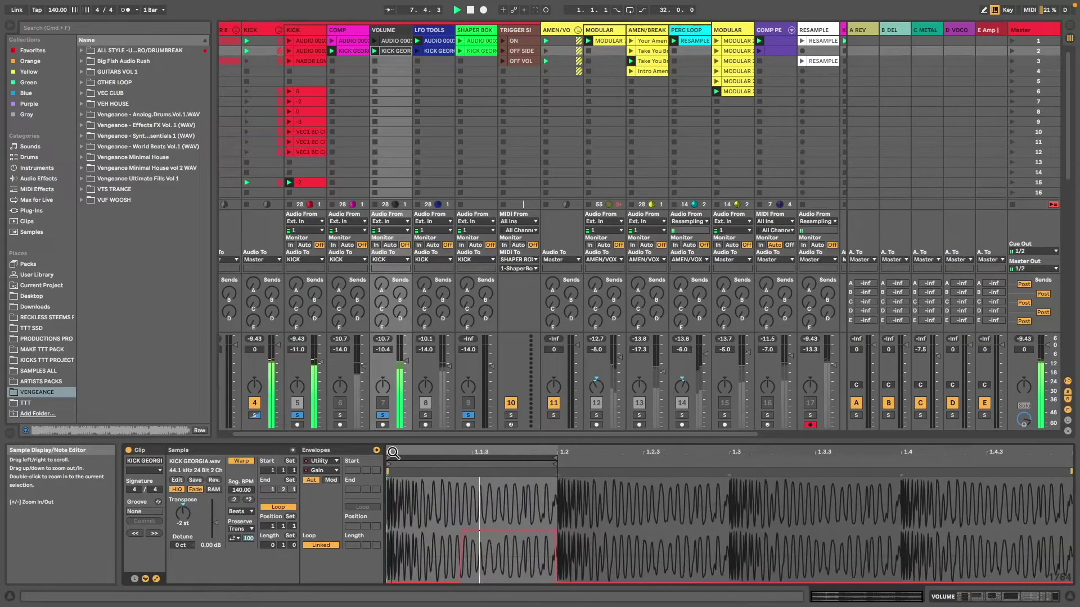
left_click_drag(559, 453, 505, 570)
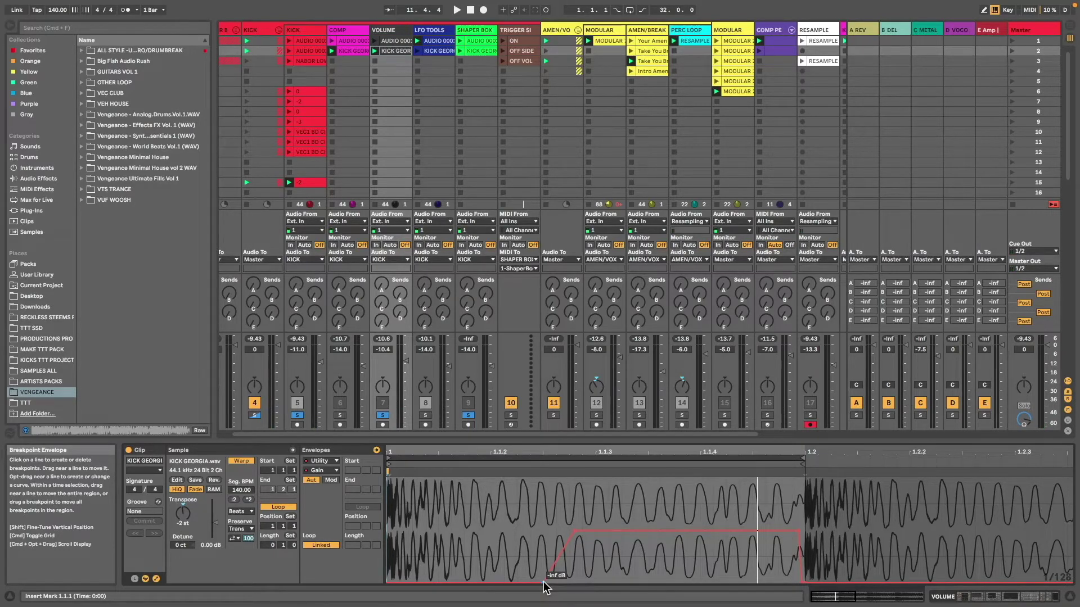
Play the KICK group with its s(M)exoscope time at 0.014 and raise the group's Limiter gain to 11.8 dB.
left_click(264, 29)
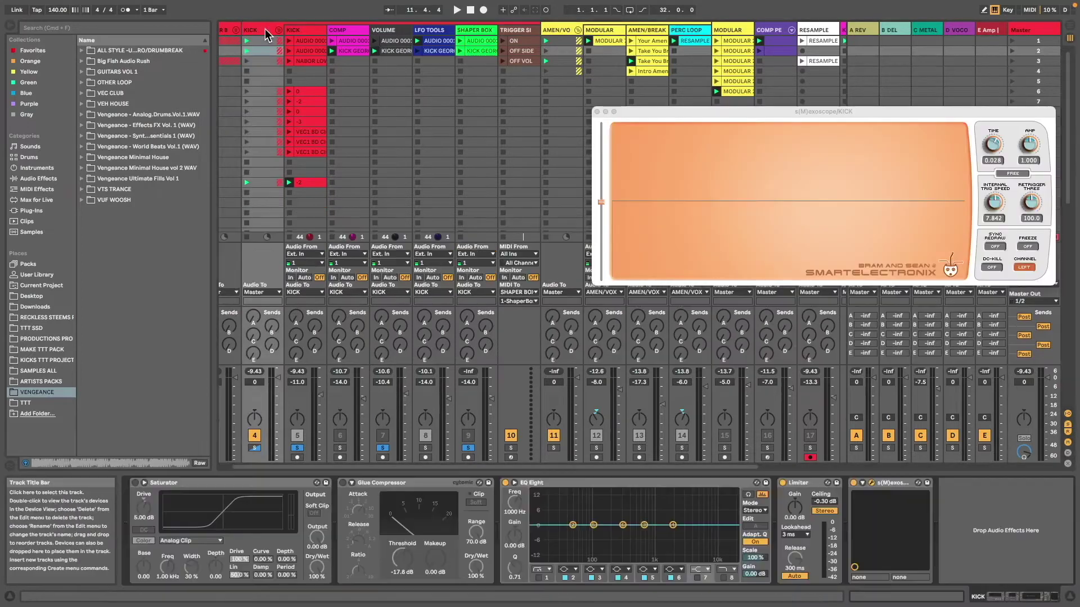
key("space")
left_click_drag(994, 131, 998, 140)
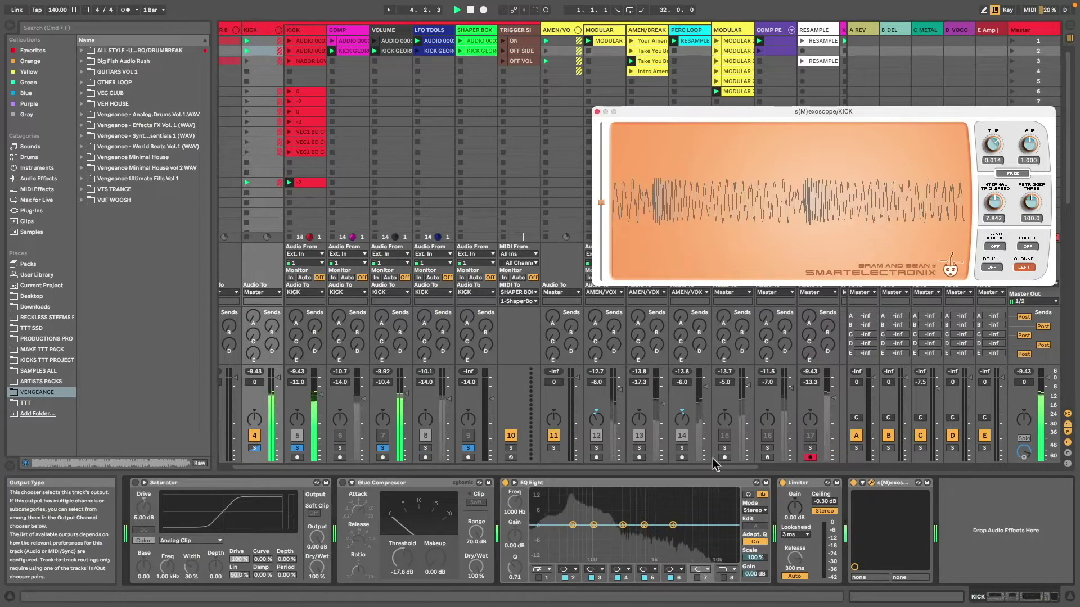
left_click_drag(794, 509, 795, 467)
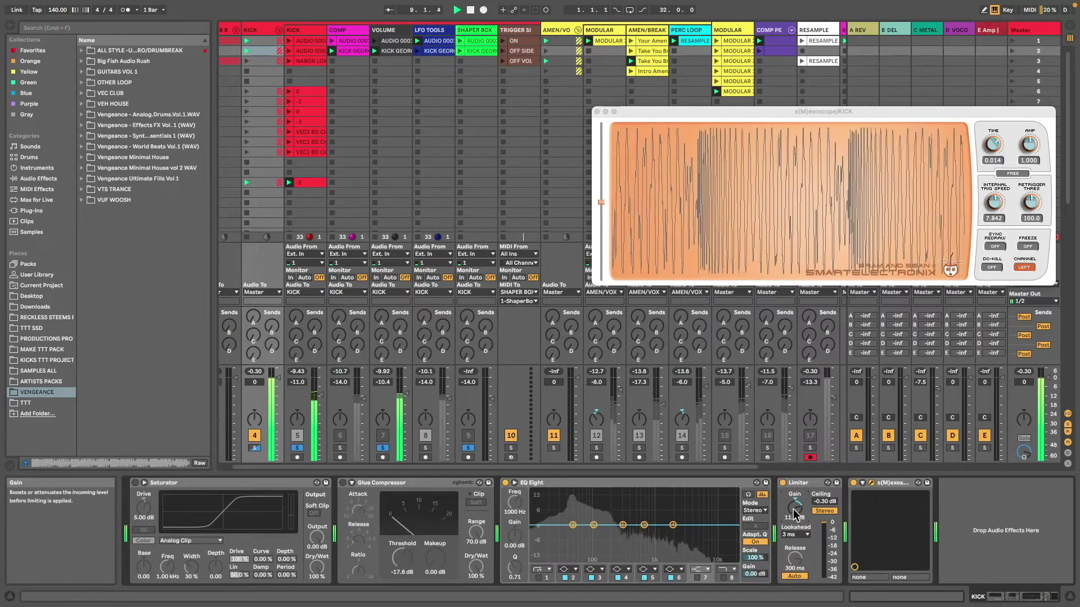
Record the limited kick and bass into scene 4 of the RESAMPLE track and select the recorded clip's first beat.
scroll(442, 180, "right", 3)
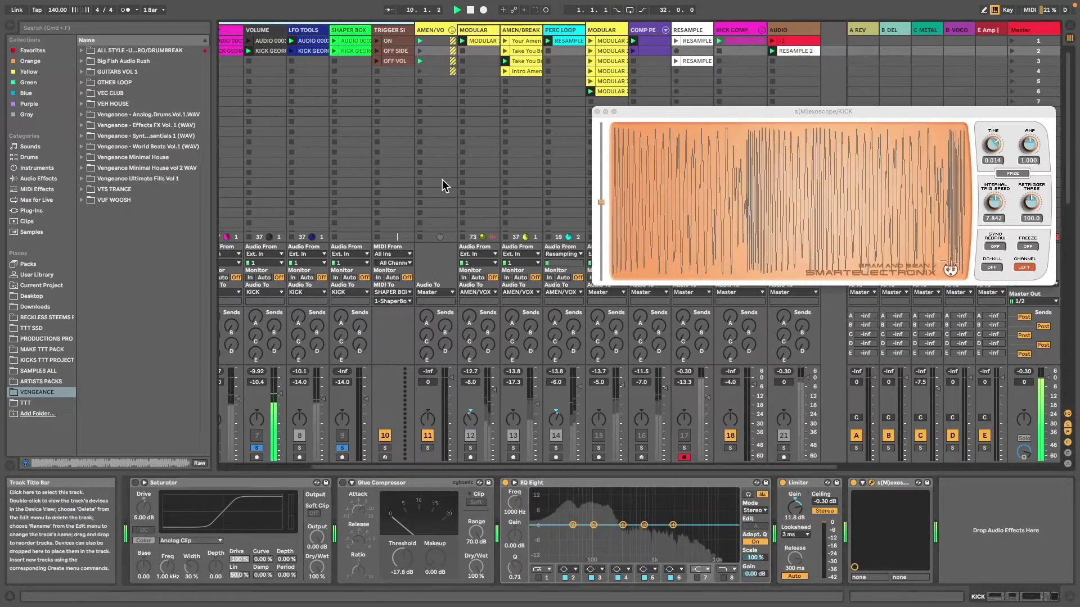
left_click(677, 71)
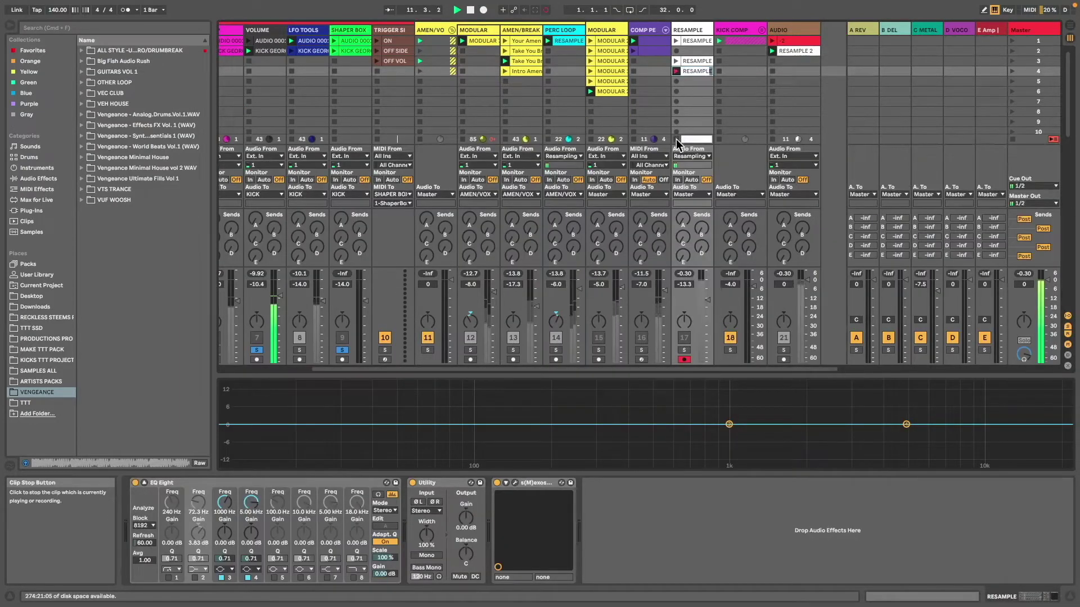
left_click(692, 72)
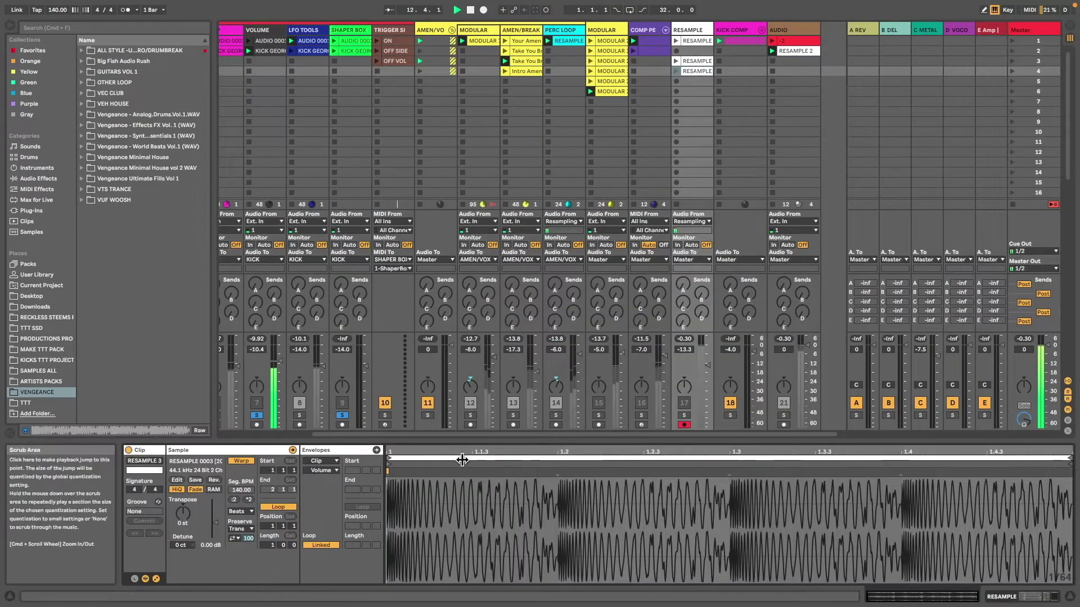
left_click_drag(460, 456, 463, 503)
mouse_move(392, 510)
left_mouse_down()
mouse_move(737, 527)
mouse_move(388, 523)
left_mouse_up()
Return to the VOLUME track's Utility gain and reopen the KICK GEORGIA clip's gain envelope.
scroll(358, 277, "left", 5)
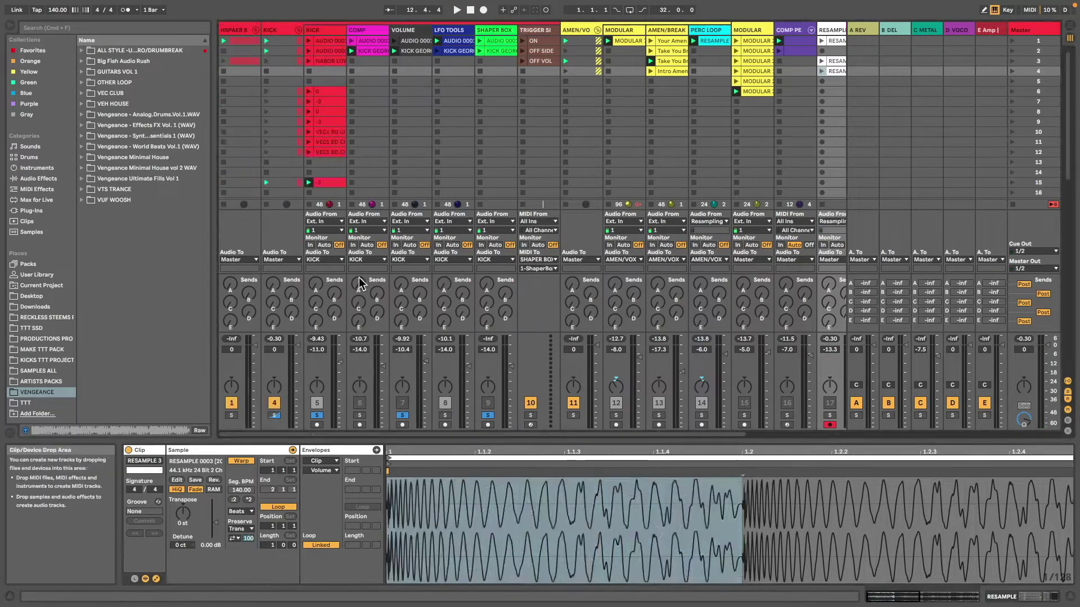
left_click(359, 278)
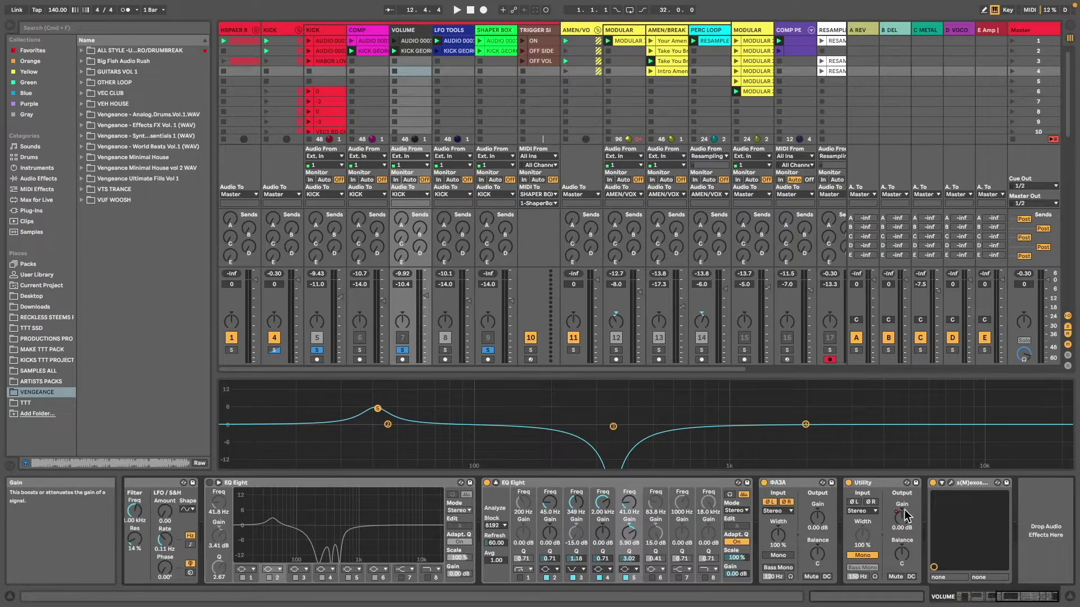
key("shift+Tab")
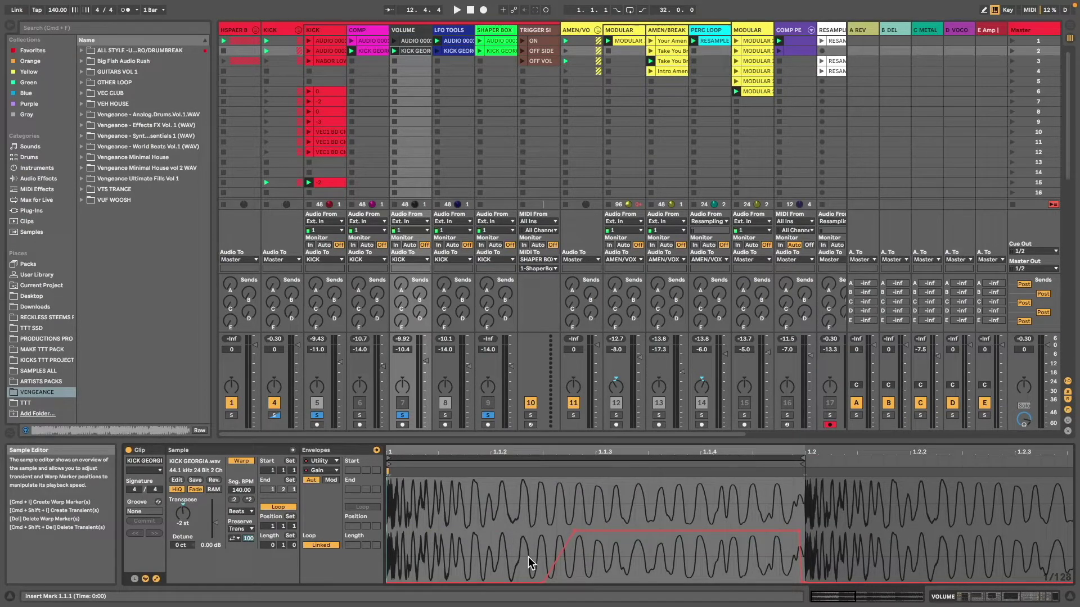
Open the LFOTool plug-in on the LFO TOOLS track and play the track through it.
left_click(452, 31)
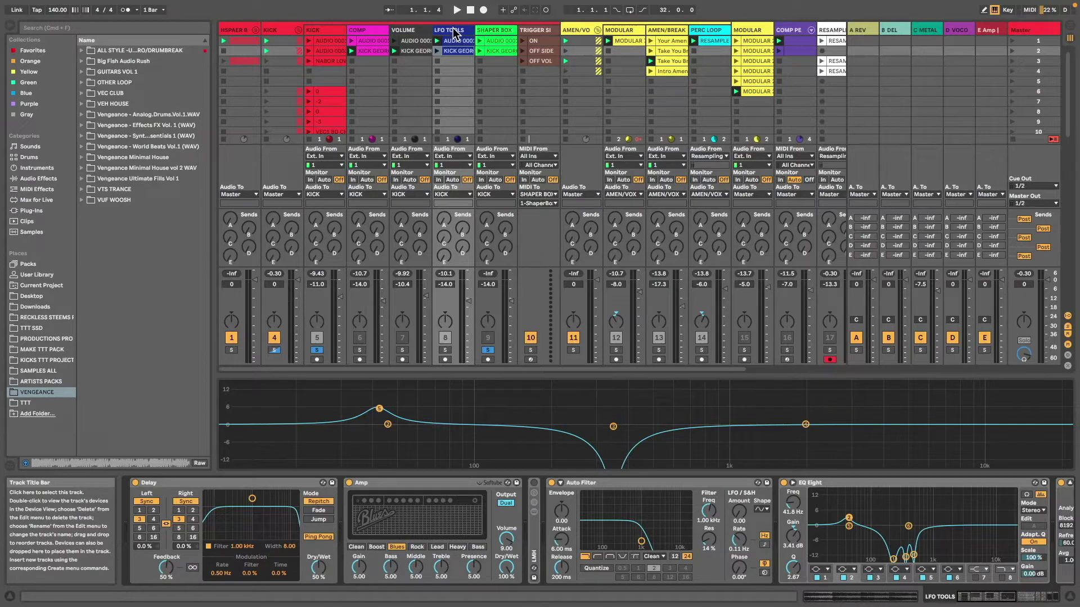
key("super+alt+p")
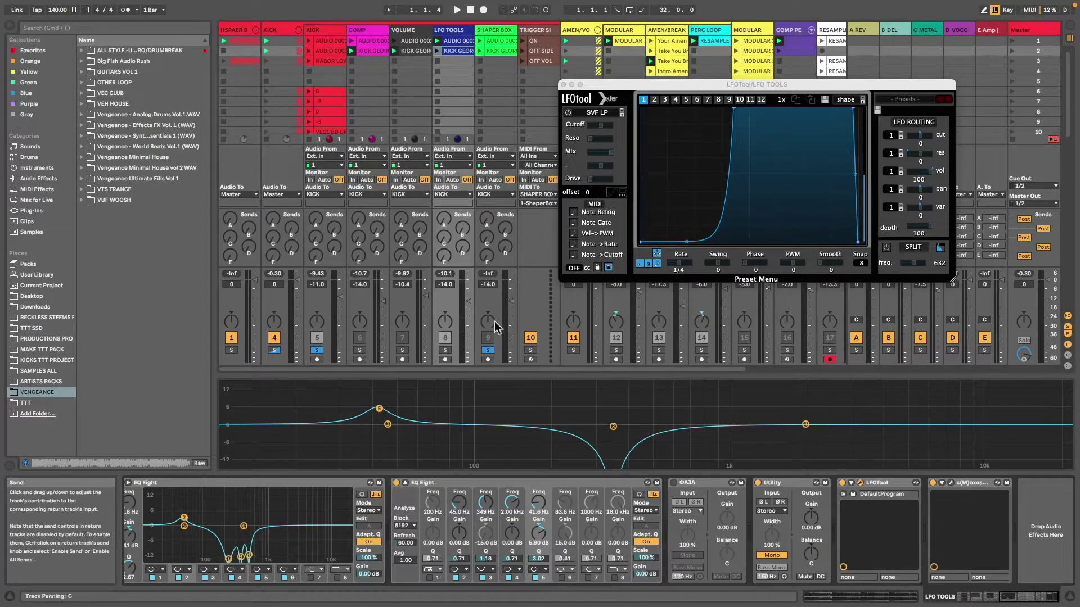
key("space")
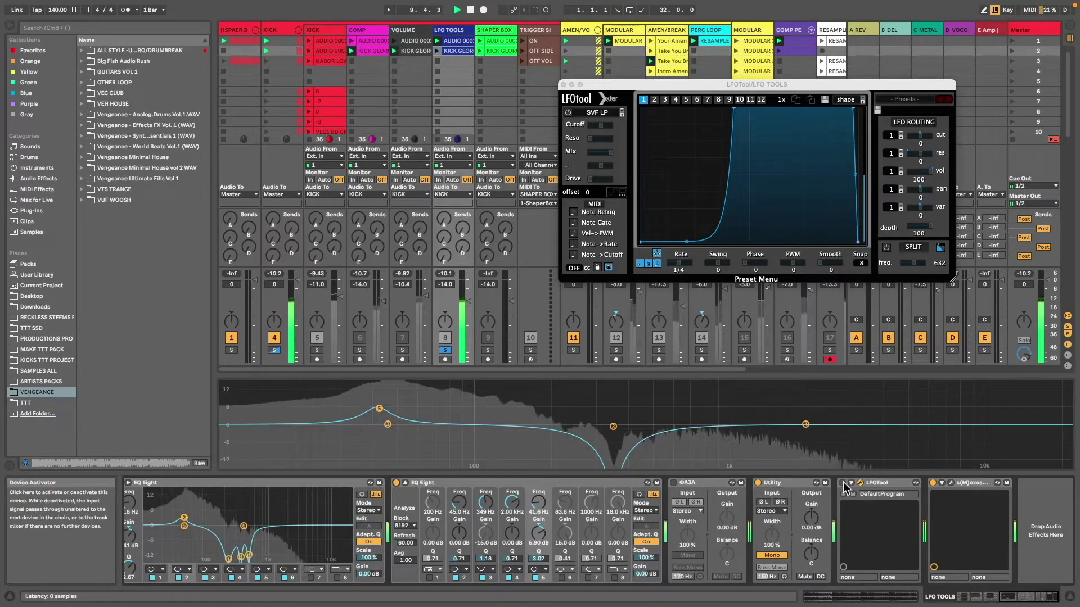
Try extra points on LFOTool's volume curve, remove them, and bend the straight opening ramp into a slow-starting, steep exponential rise.
left_click_drag(700, 175, 681, 148)
double_click(754, 189)
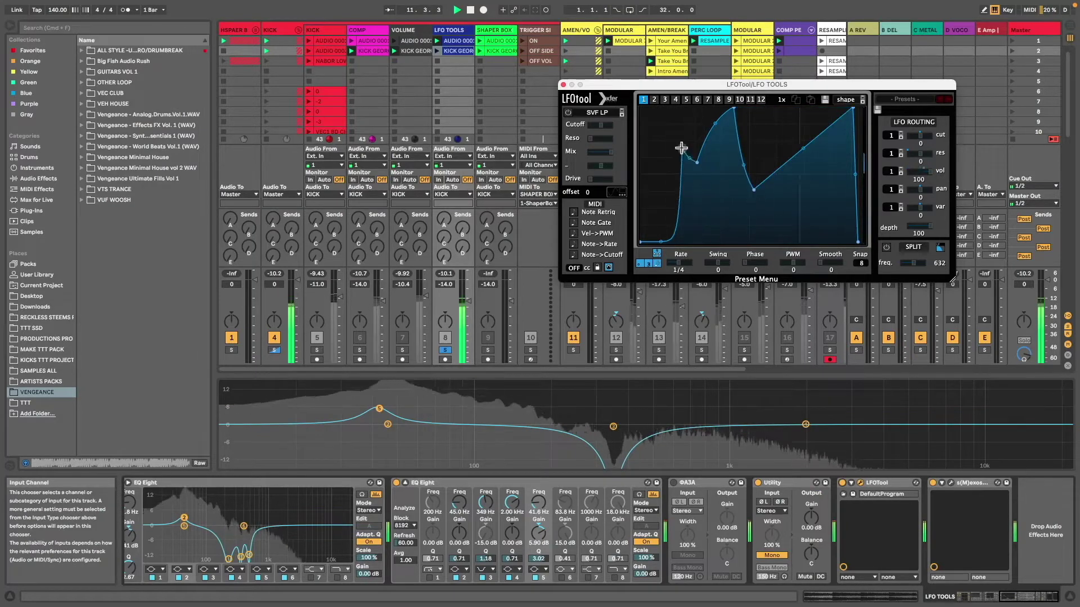
double_click(754, 190)
double_click(682, 149)
left_click_drag(691, 158, 698, 164)
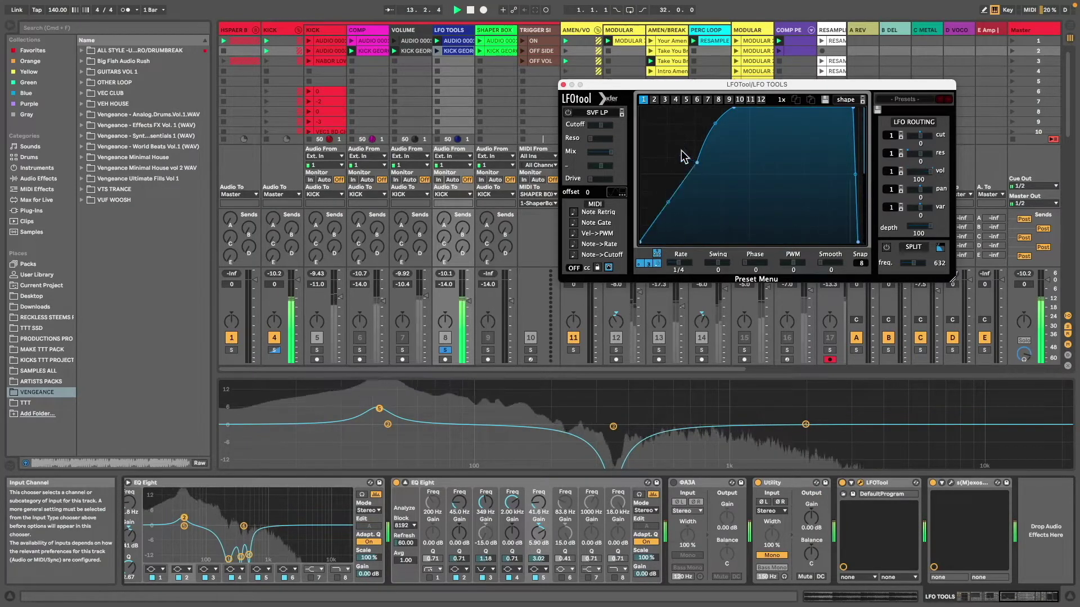
double_click(697, 163)
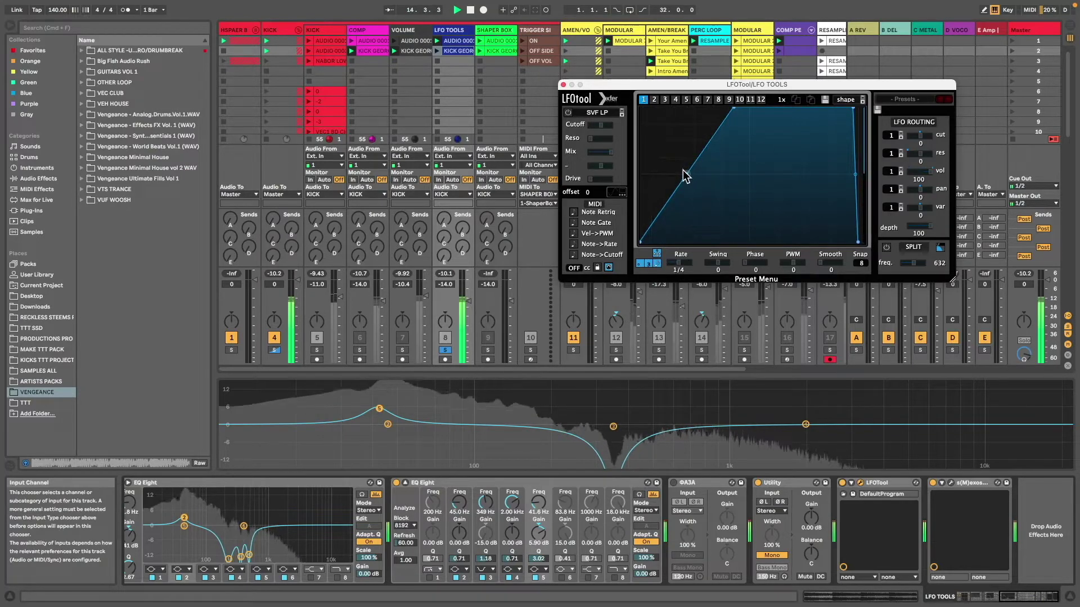
left_click_drag(686, 174, 693, 212)
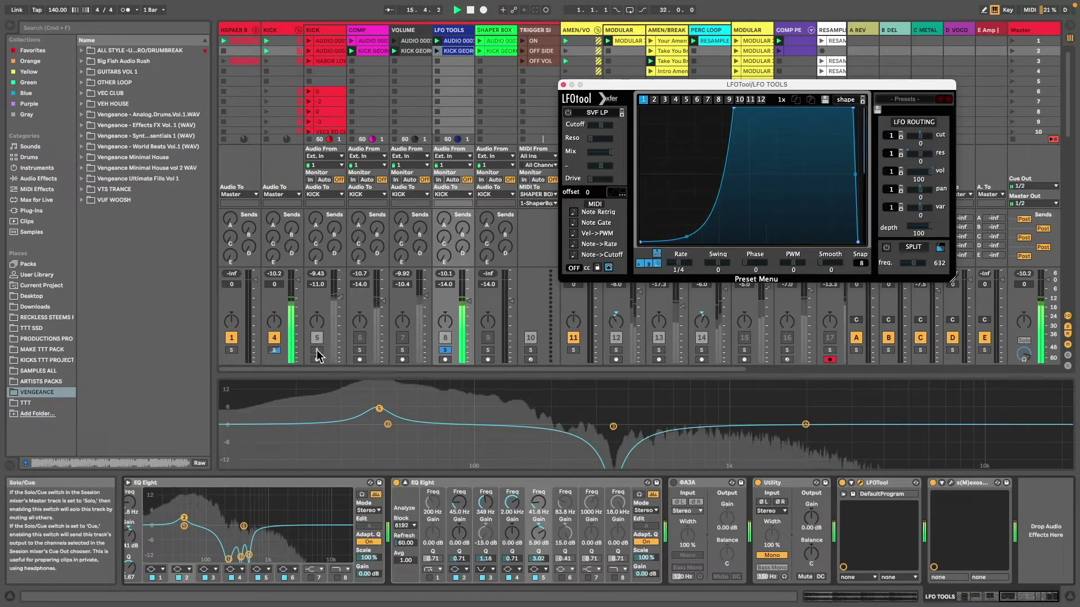
Freeze the kick and bass waveform in the KICK group's s(M)exoscope, and move the top of LFOTool's rise slightly later.
left_click(275, 30)
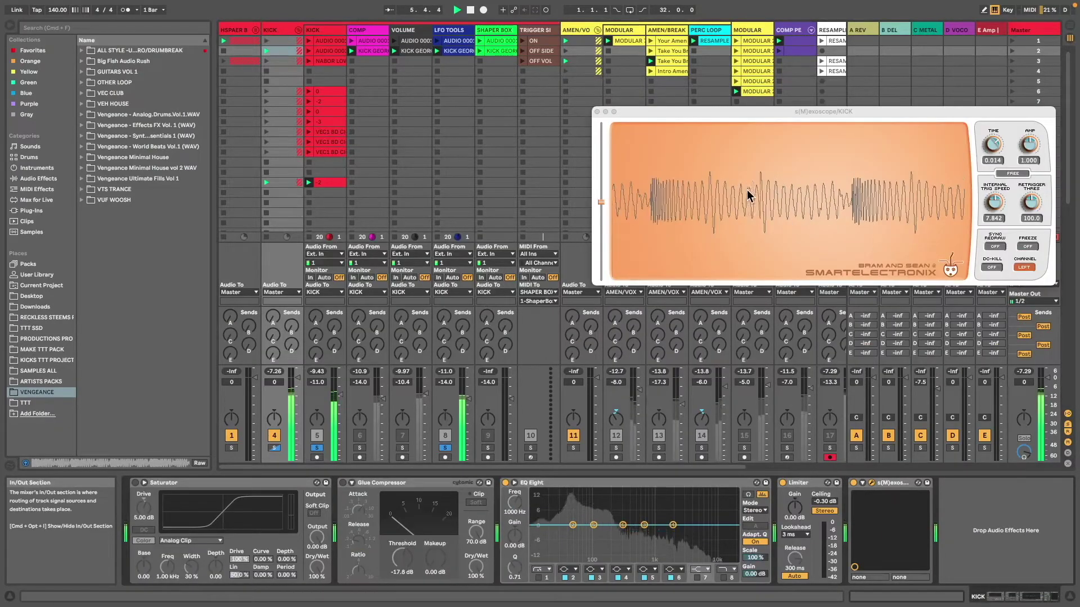
left_click(1028, 246)
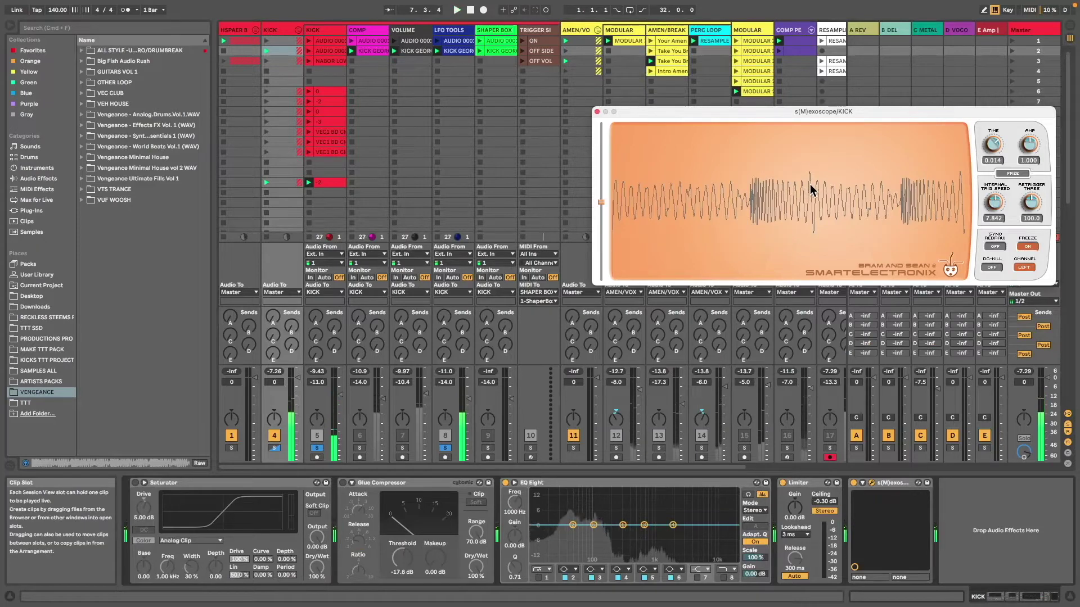
key("Right")
key("Right")
key("Right")
key("Right")
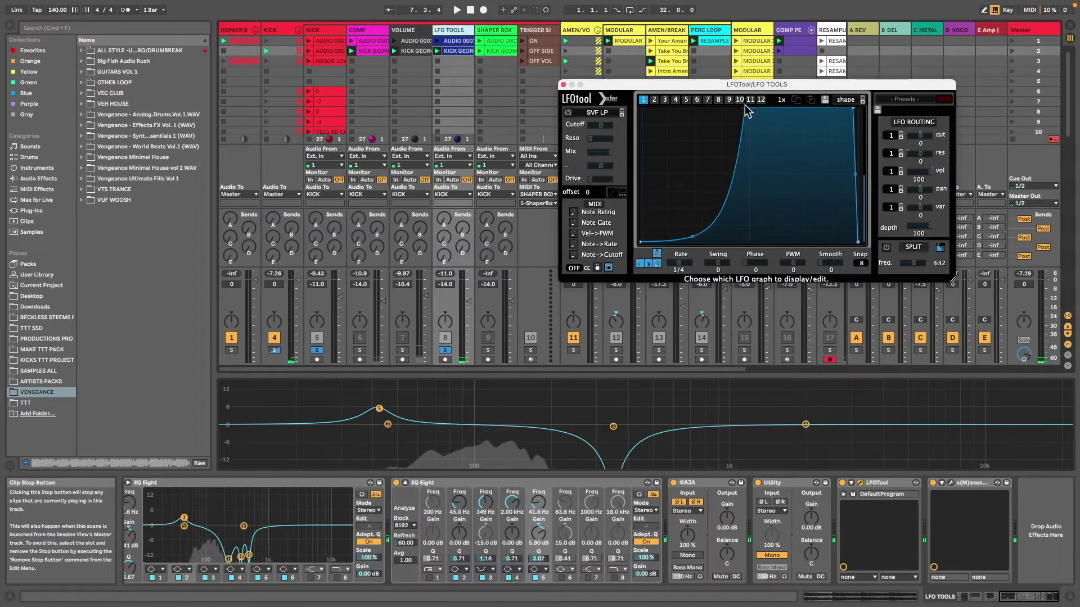
left_click(746, 106)
left_click(282, 29)
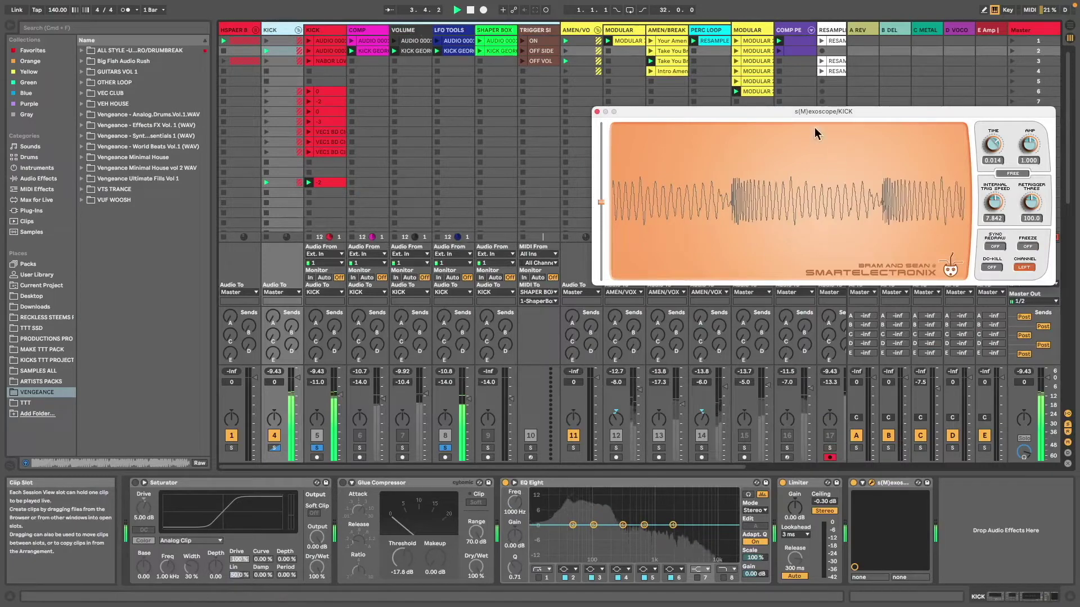
Shift the top point of LFOTool's rise a little later again and recheck the KICK group's oscilloscope.
left_click(453, 29)
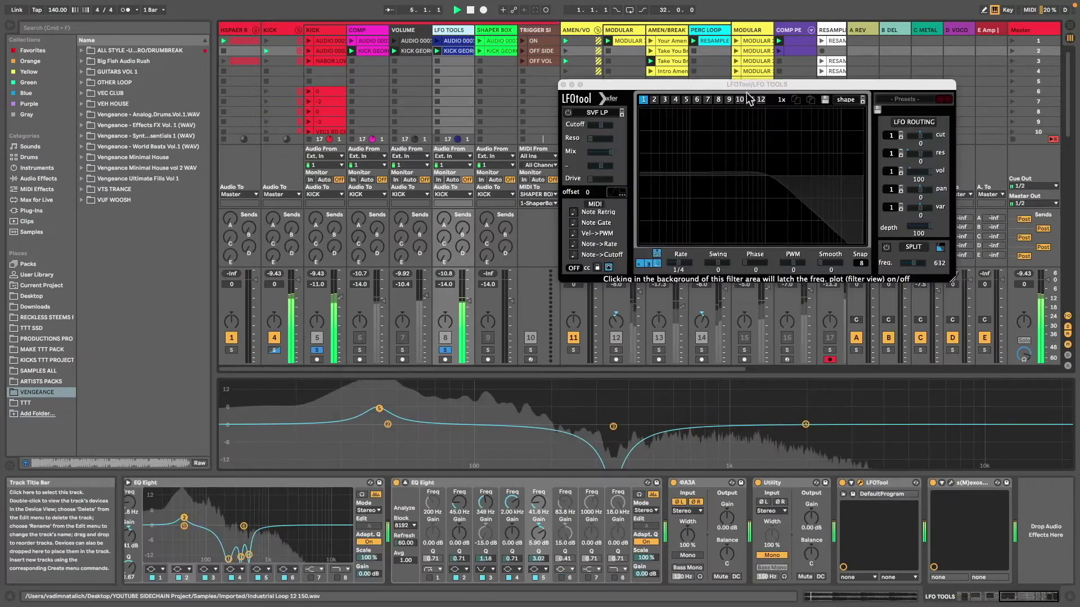
left_click_drag(745, 108, 750, 103)
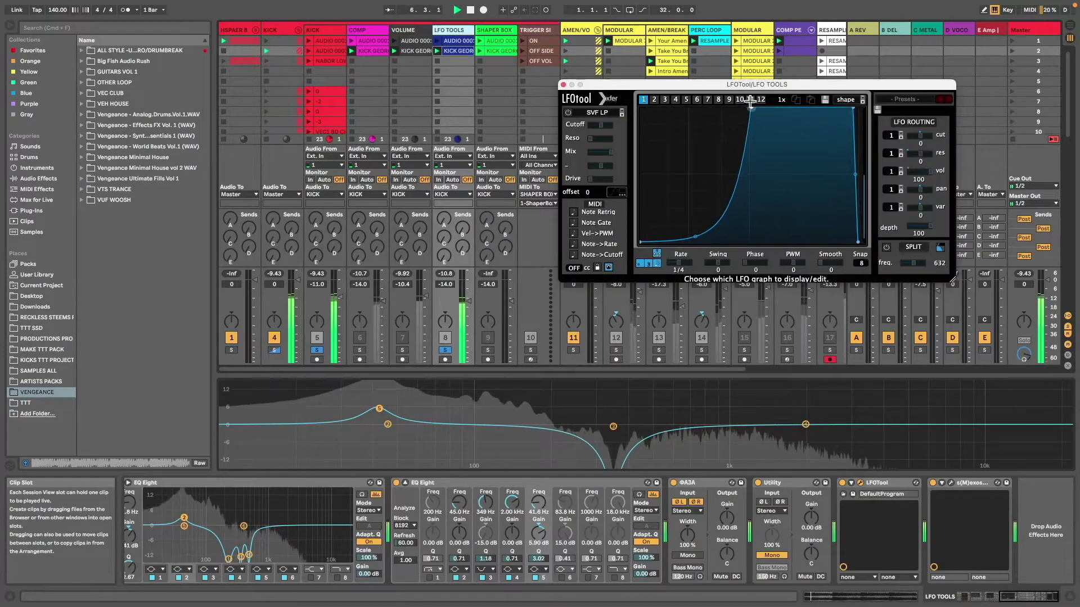
left_click(282, 29)
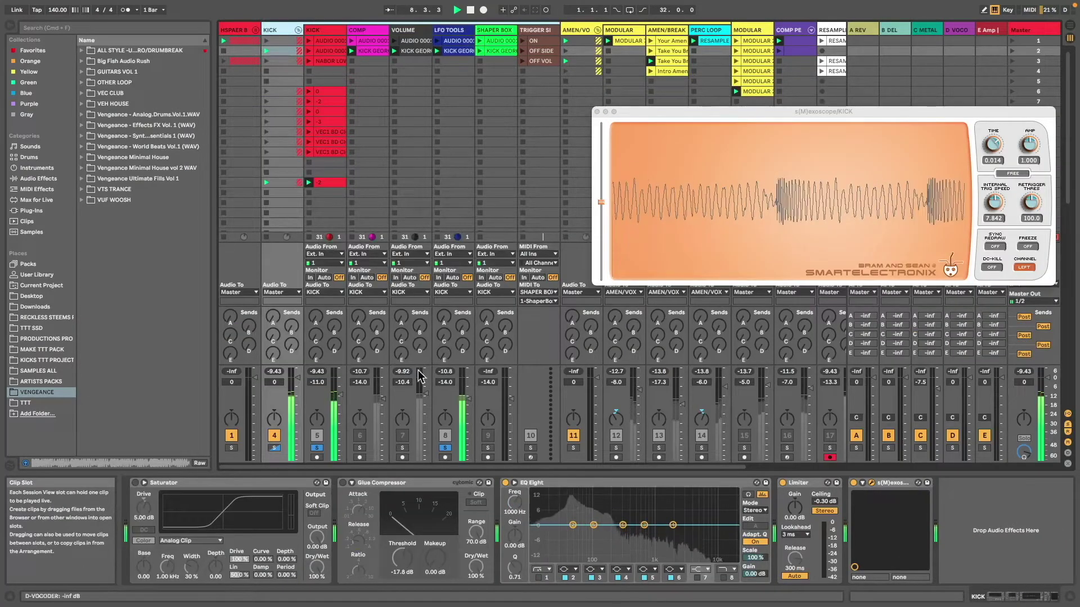
Raise the LFO TOOLS track to -12.8 dB and the KICK group's Limiter gain to 11.6 dB, with the oscilloscope amp at 0.511.
left_click_drag(443, 384, 444, 383)
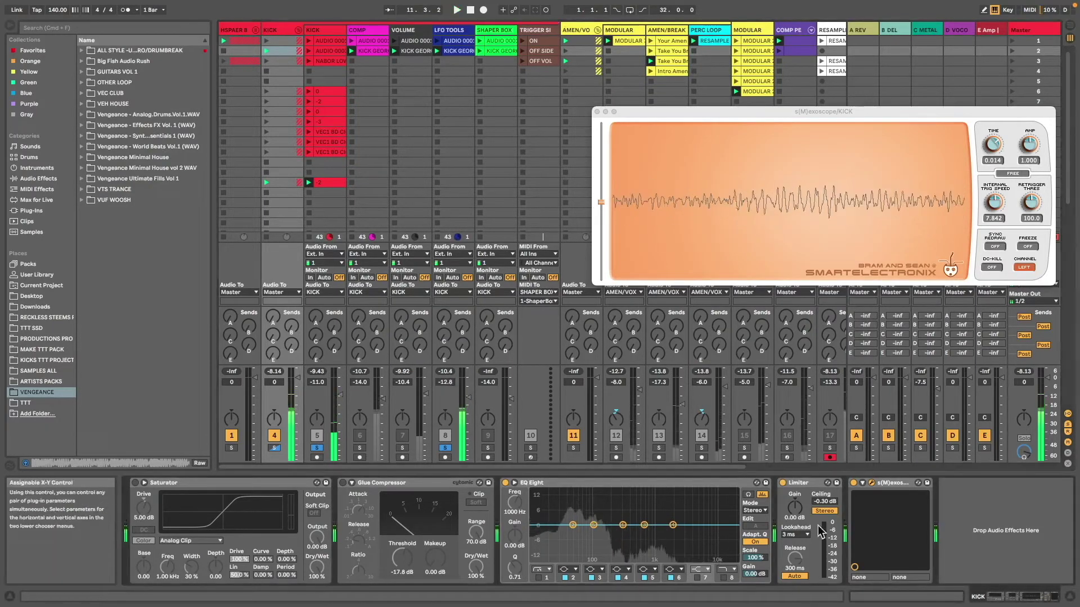
left_click_drag(797, 518, 798, 515)
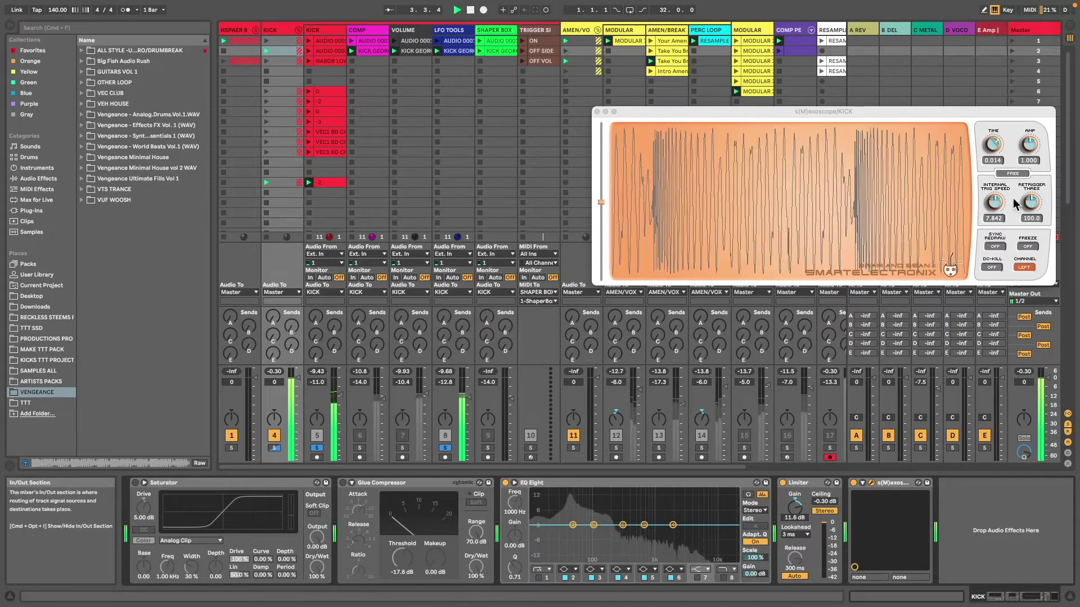
left_click_drag(1030, 145, 1032, 155)
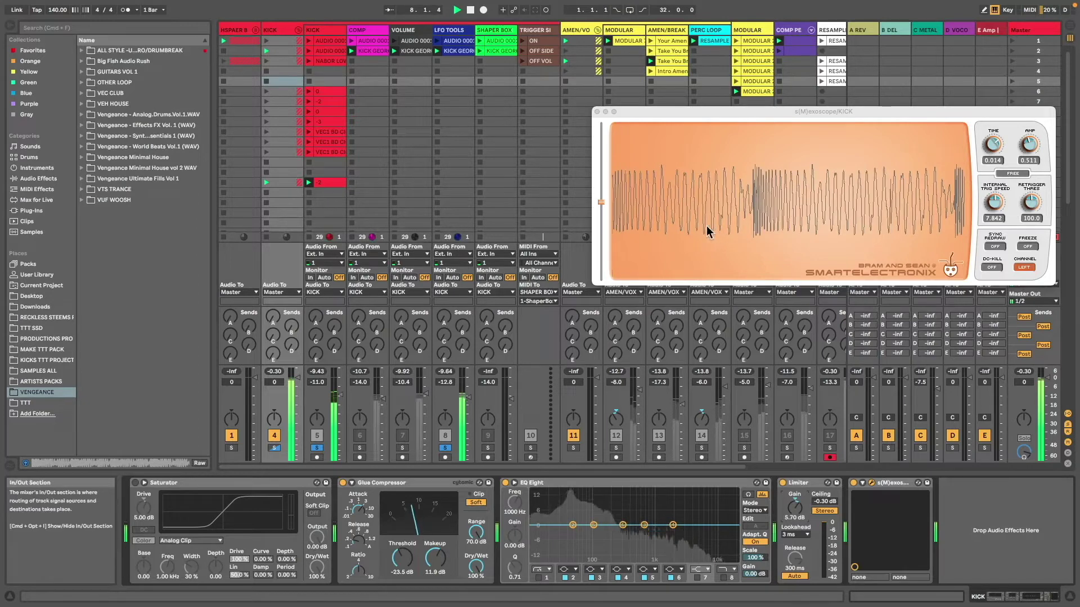
Move the top point of LFOTool's rise earlier so the bass returns sooner, and check the KICK group's oscilloscope.
left_click(453, 81)
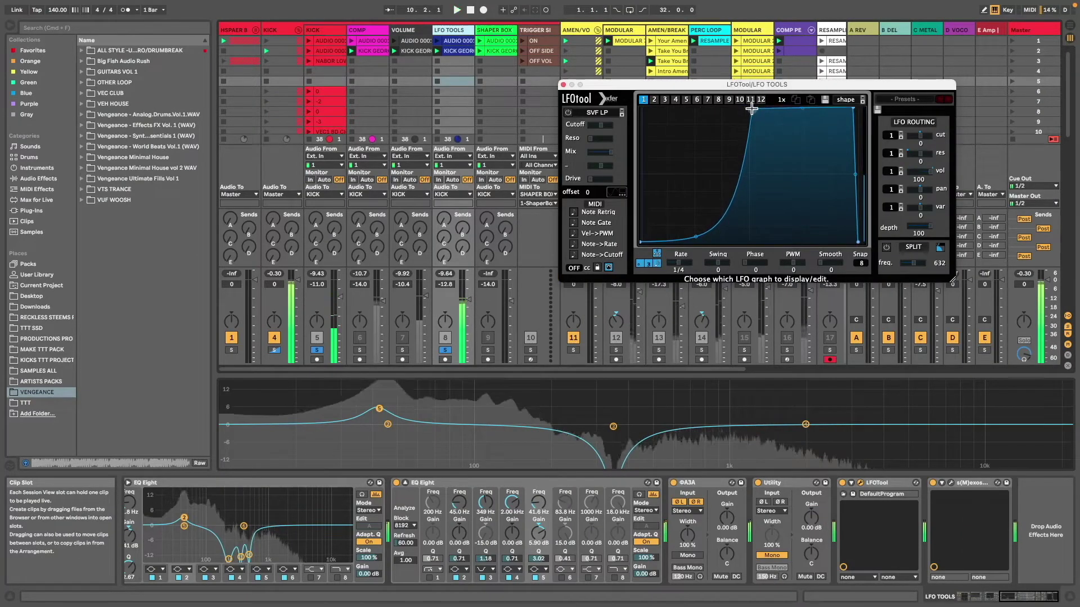
left_click_drag(755, 113, 722, 108)
left_click(294, 31)
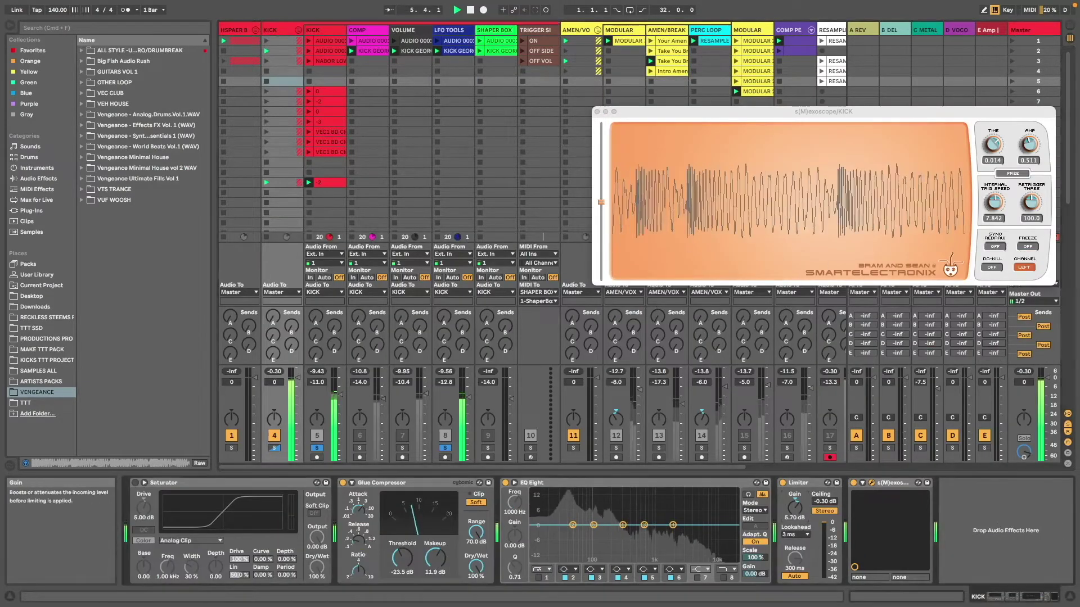
Record the processed kick and LFOTool bass into scene 6 of the RESAMPLE track.
scroll(521, 190, "right", 4)
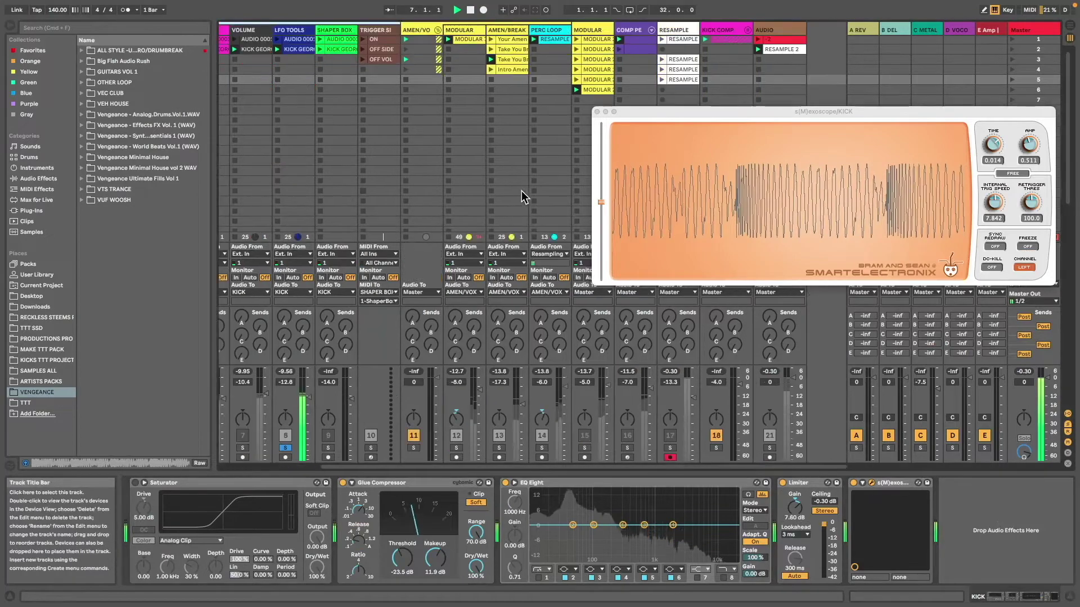
left_click(663, 90)
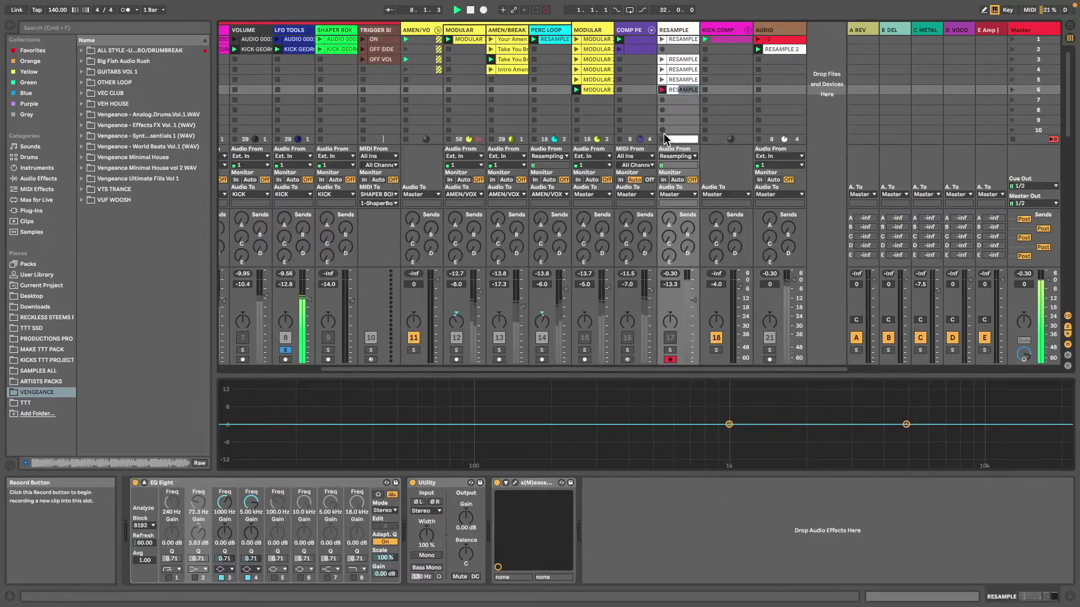
scroll(504, 127, "left", 4)
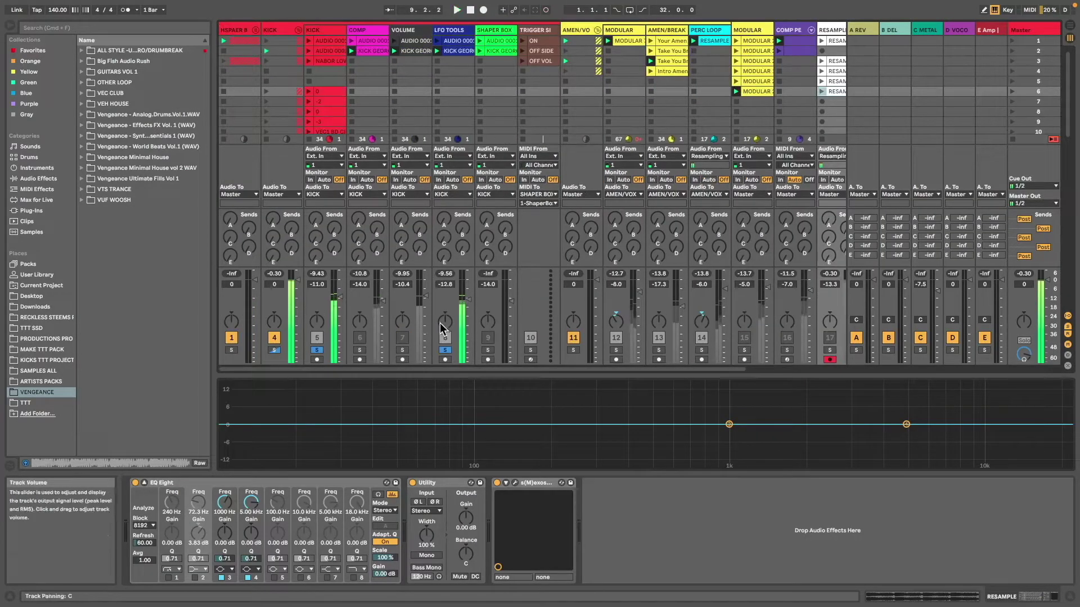
Play the LFOTool-shaped bass briefly and open the RESAMPLE track's scene 3 clip to examine its waveform.
left_click(453, 28)
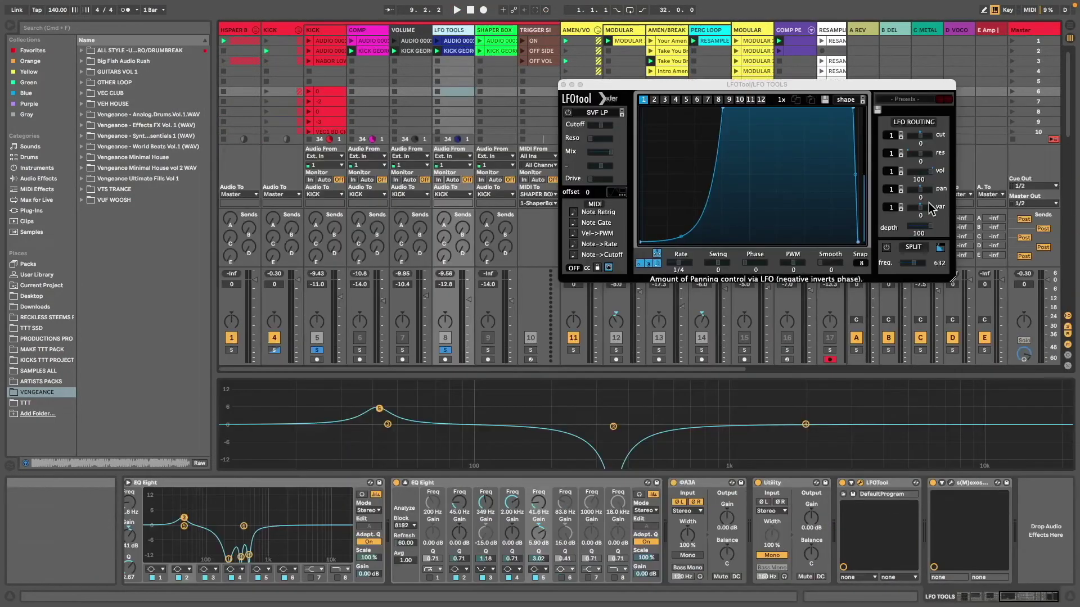
key("space")
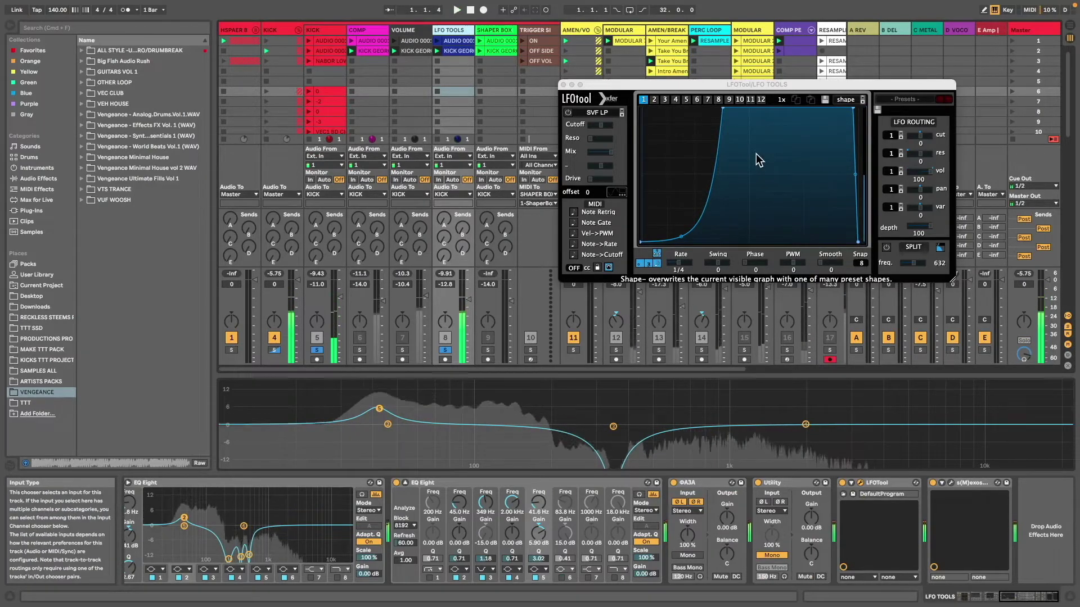
scroll(675, 23, "right", 4)
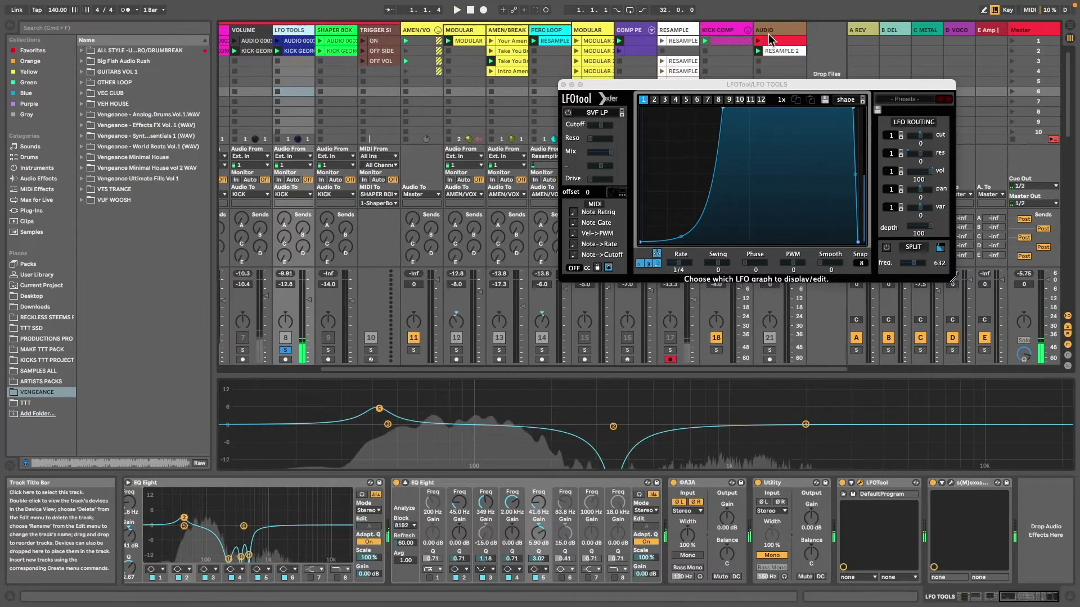
left_click(691, 65)
scroll(637, 54, "left", 4)
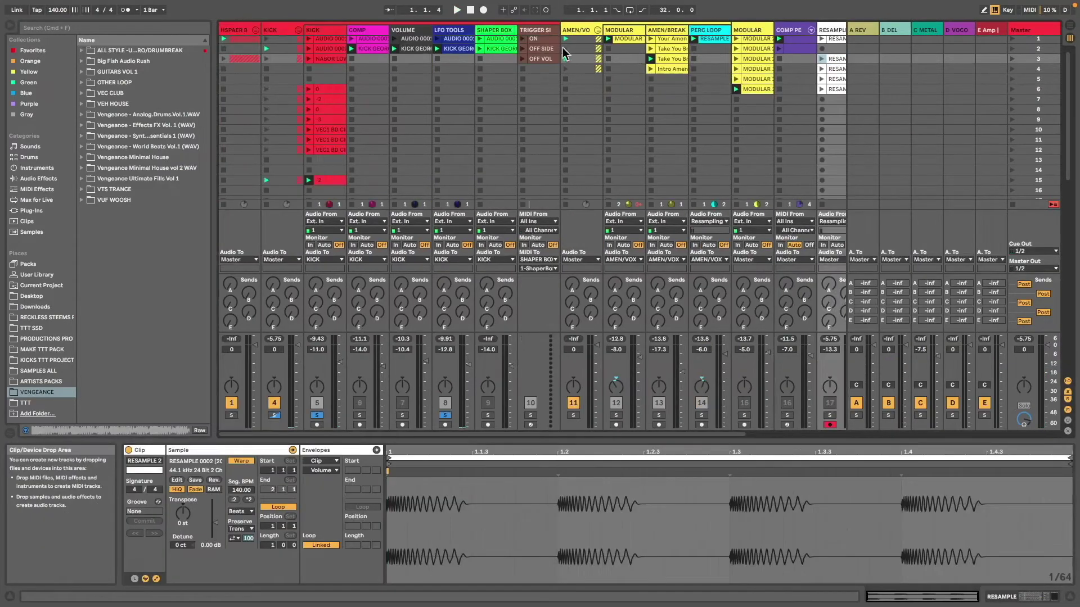
Move the ShaperBox window aside and examine the end of the looped beat in the SHAPER BOX track's AUDIO 0001 clip.
left_click(494, 49)
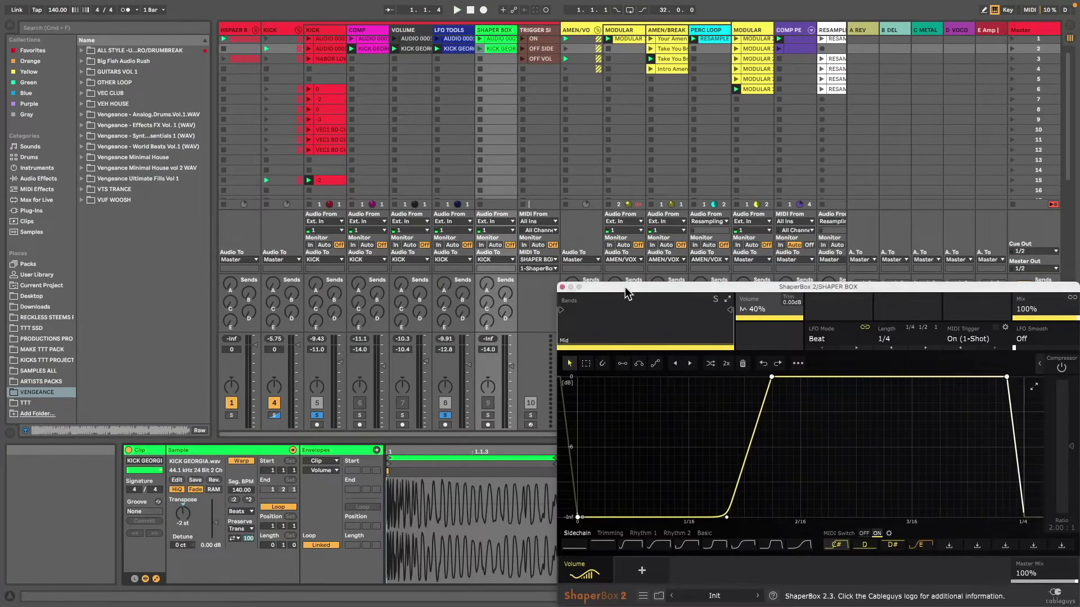
left_click_drag(627, 293, 1028, 347)
left_click(491, 39)
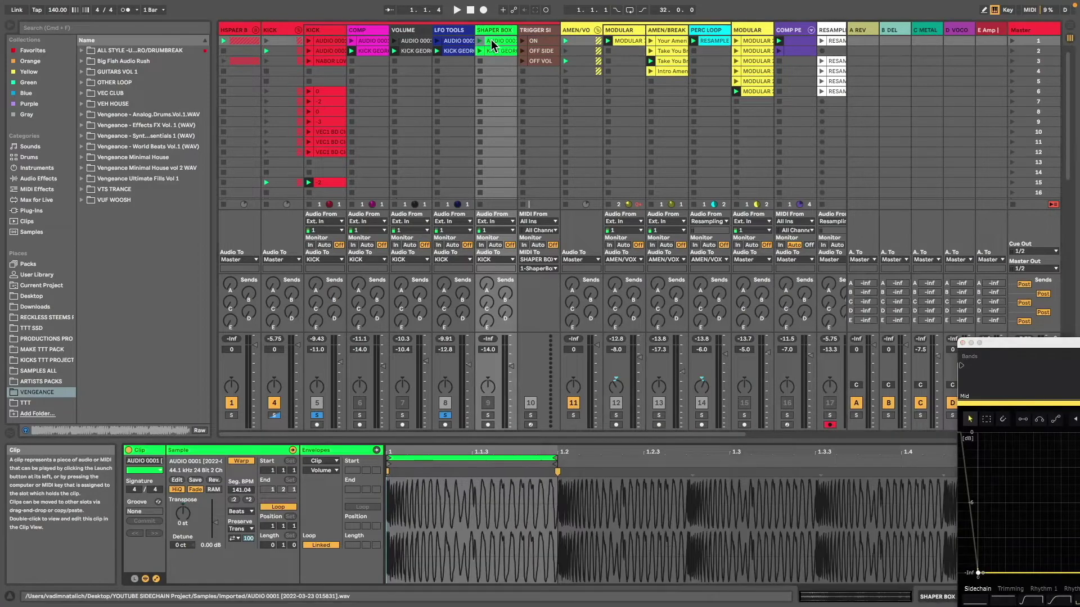
left_click_drag(453, 453, 453, 472)
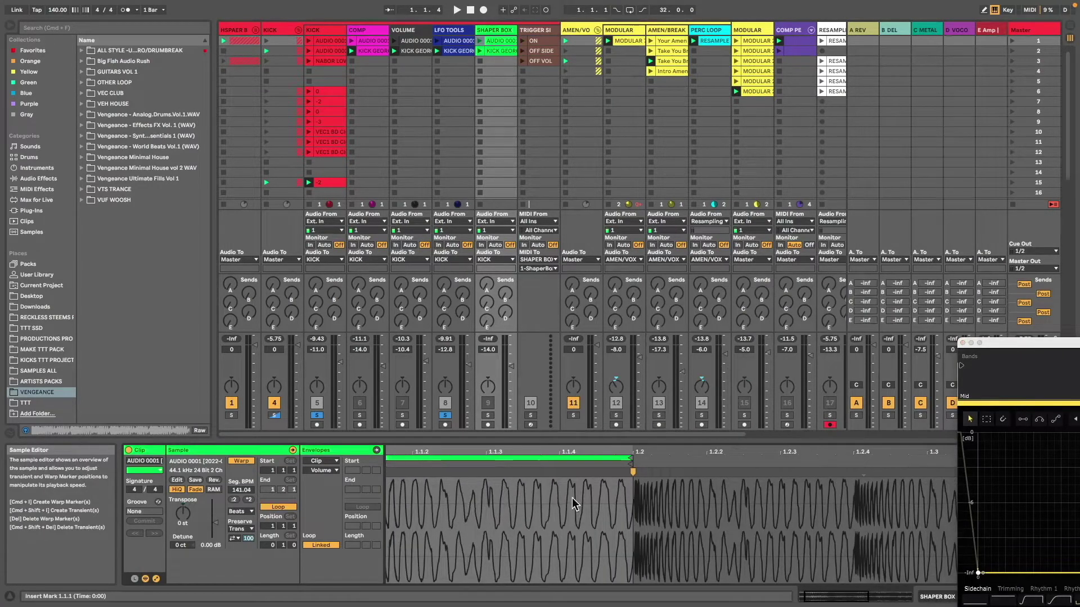
Add two deep V-shaped dips to the flat full-volume section of LFOTool's curve on the LFO TOOLS track.
left_click(451, 31)
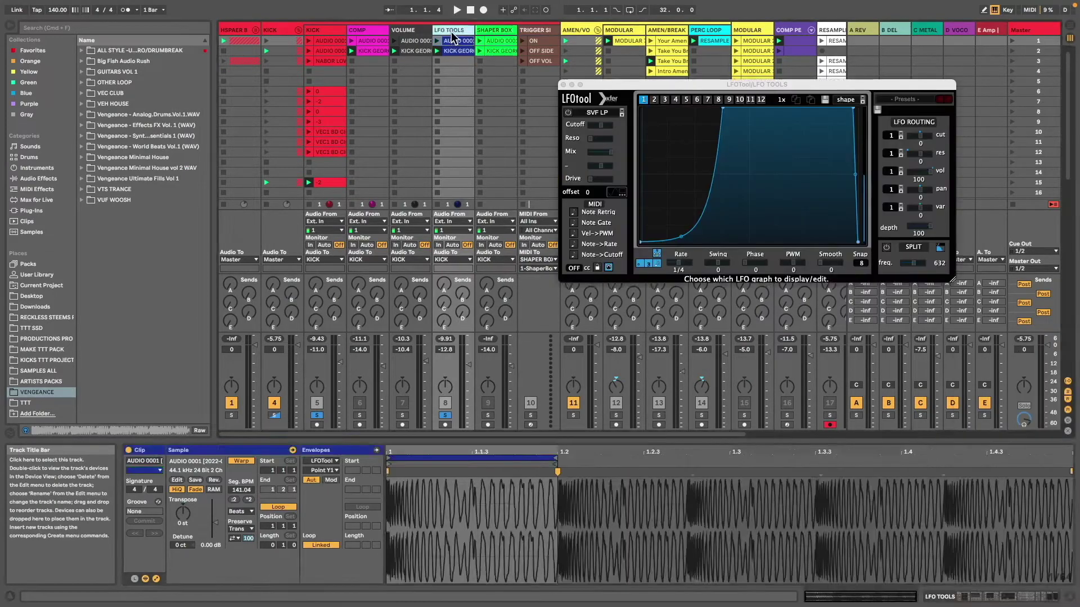
left_click(752, 181)
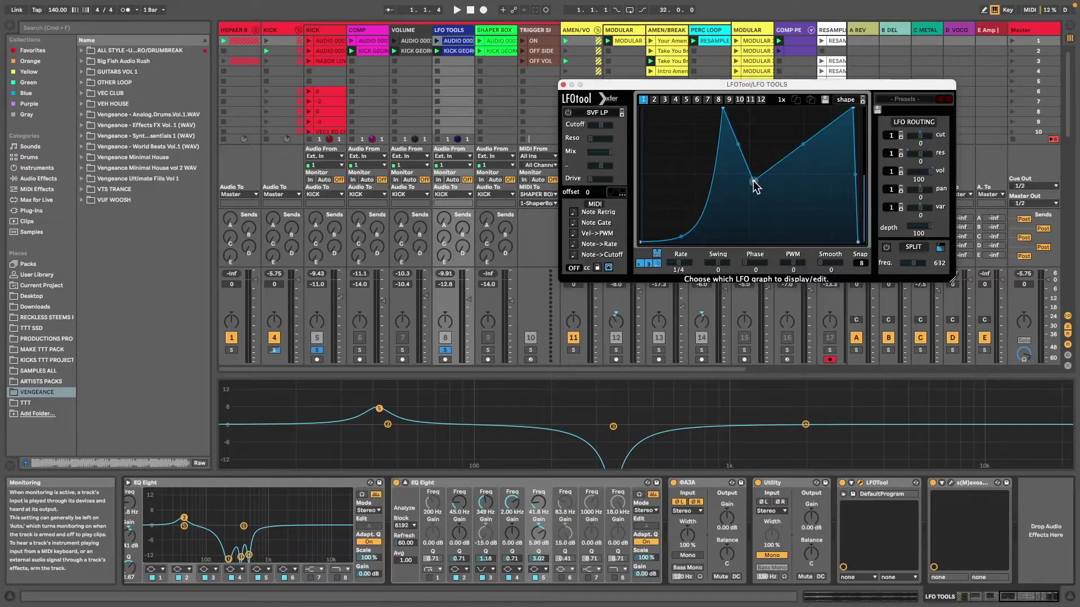
left_click_drag(754, 181, 753, 193)
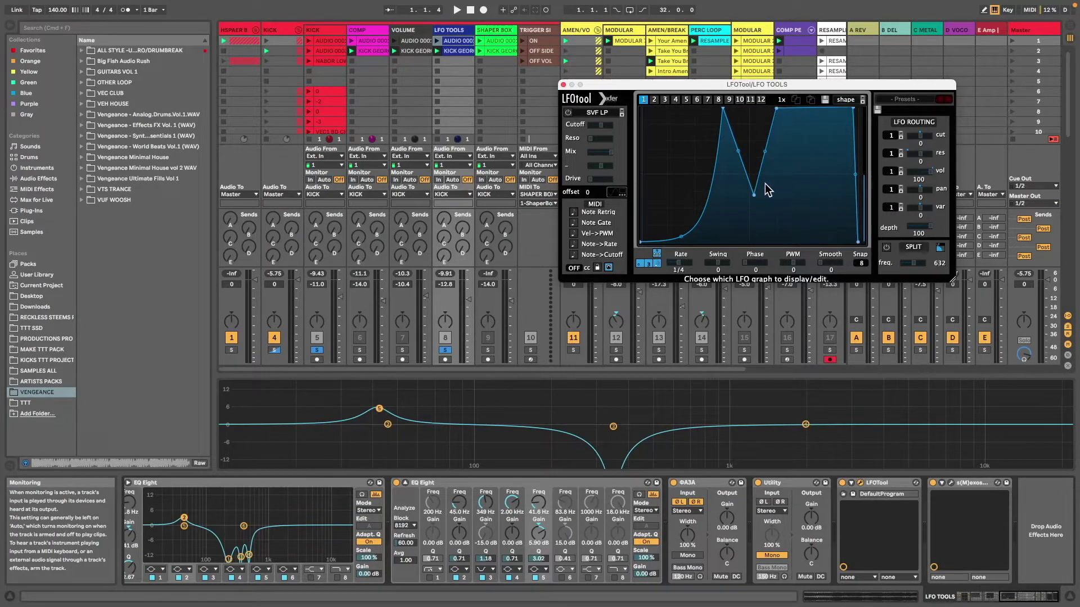
left_click(808, 214)
Play the dipped bass with the LFO TOOLS track's s(M)exoscope open, and solo the KICK track alongside it.
key("space")
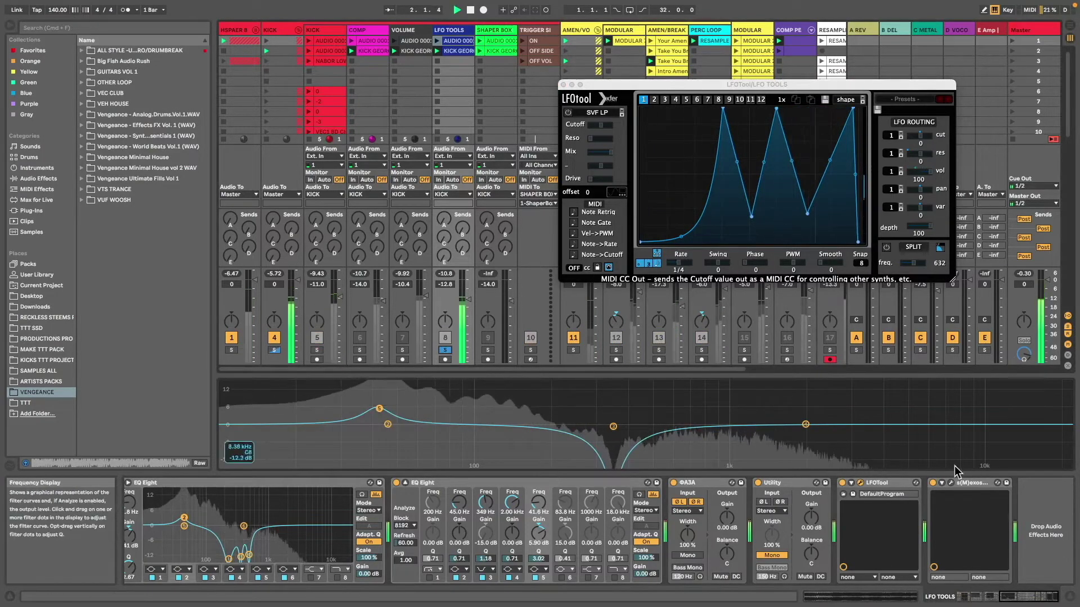
left_click(950, 484)
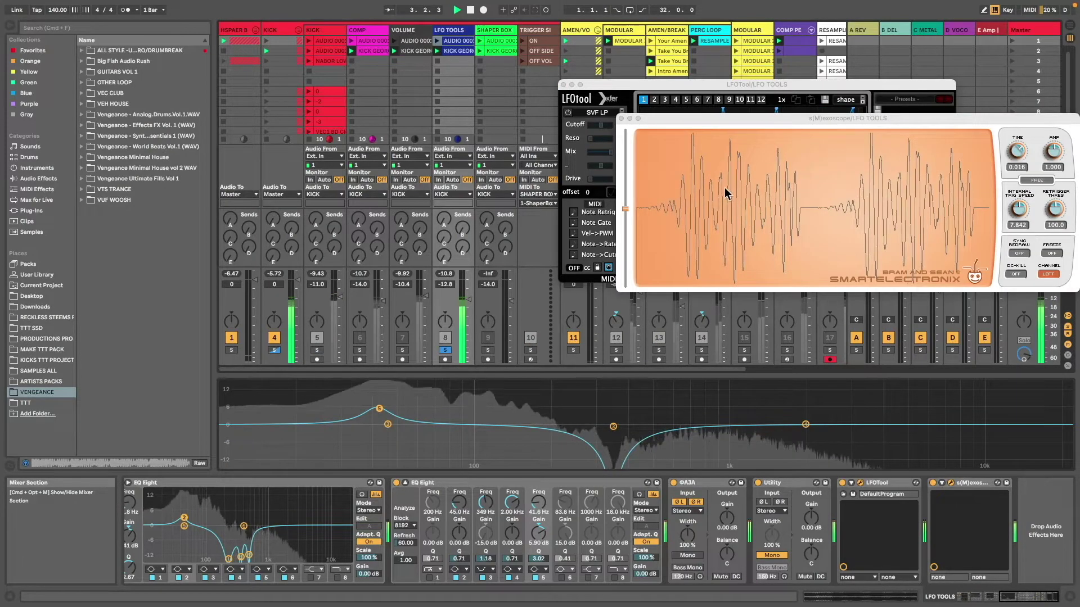
left_click(317, 350)
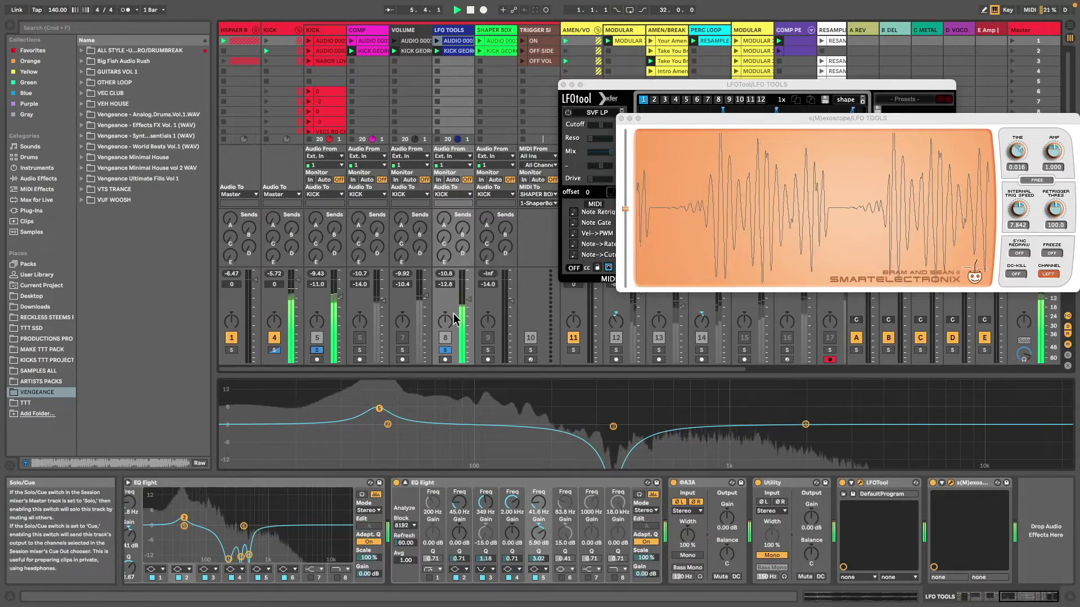
Open the LFO TOOLS track's KICK GEORGIA clip and raise the KICK group's Limiter gain to 3.50 dB.
left_click(453, 51)
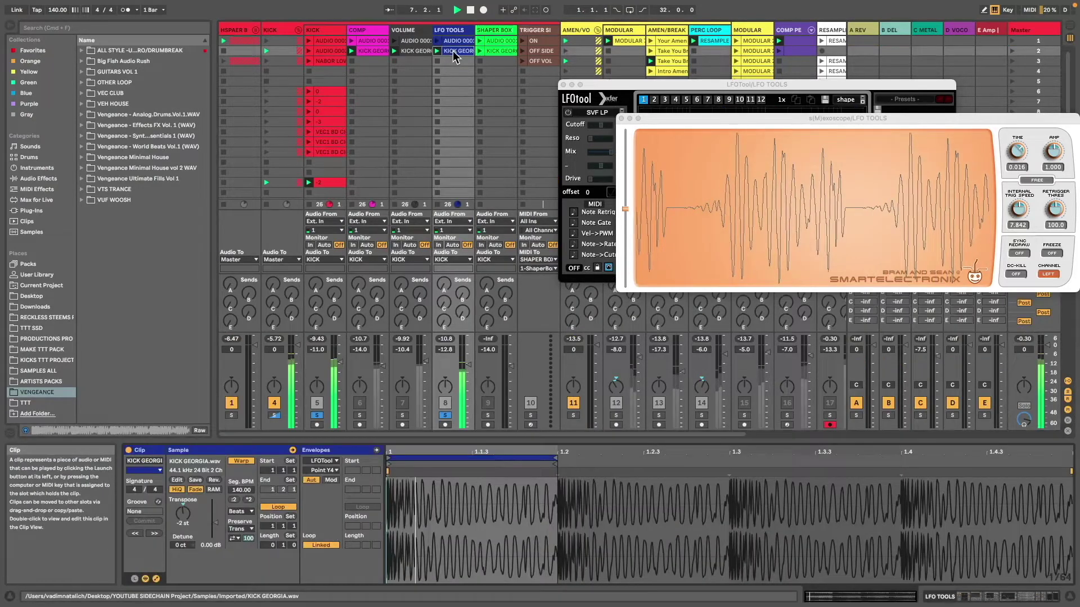
left_click(281, 29)
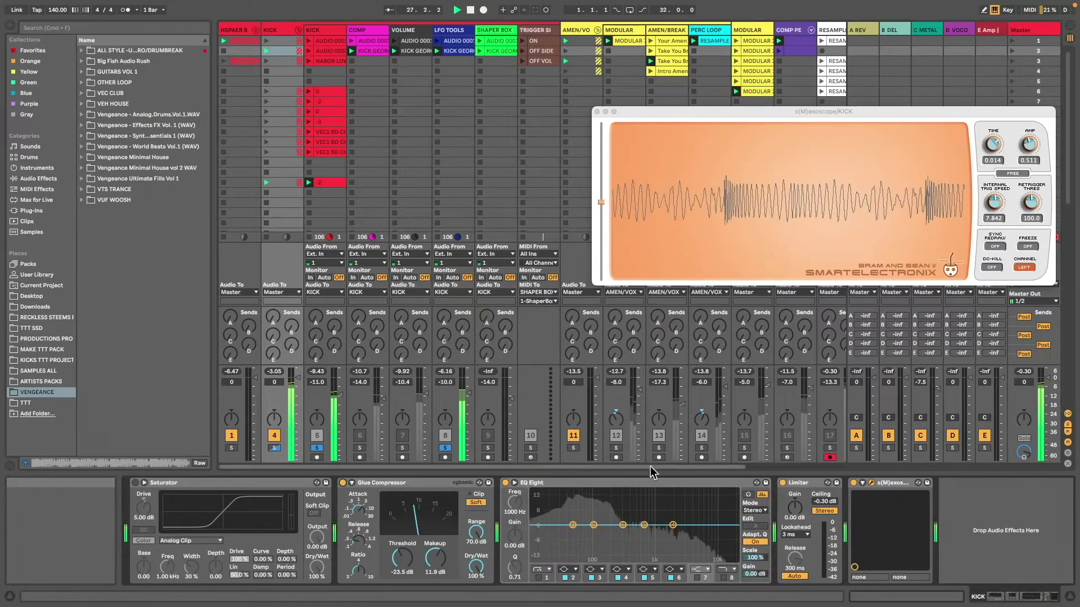
left_click_drag(794, 508, 794, 493)
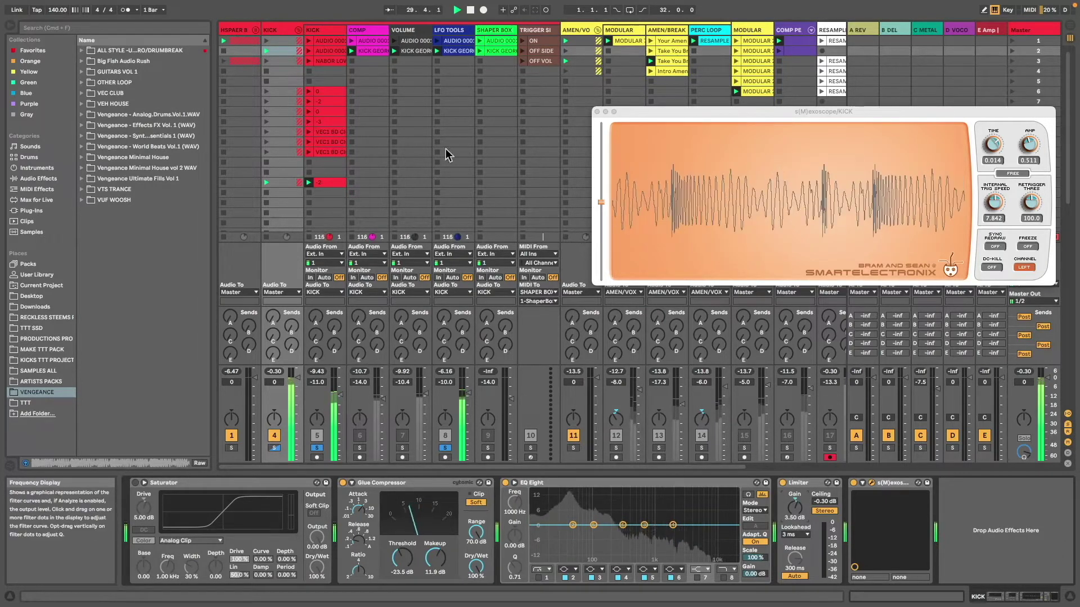
Set EQ Eight band 2 on the LFO TOOLS track to 60.7 Hz and 1.34 dB, and move the LFOTool window clear of the oscilloscope.
left_click(449, 36)
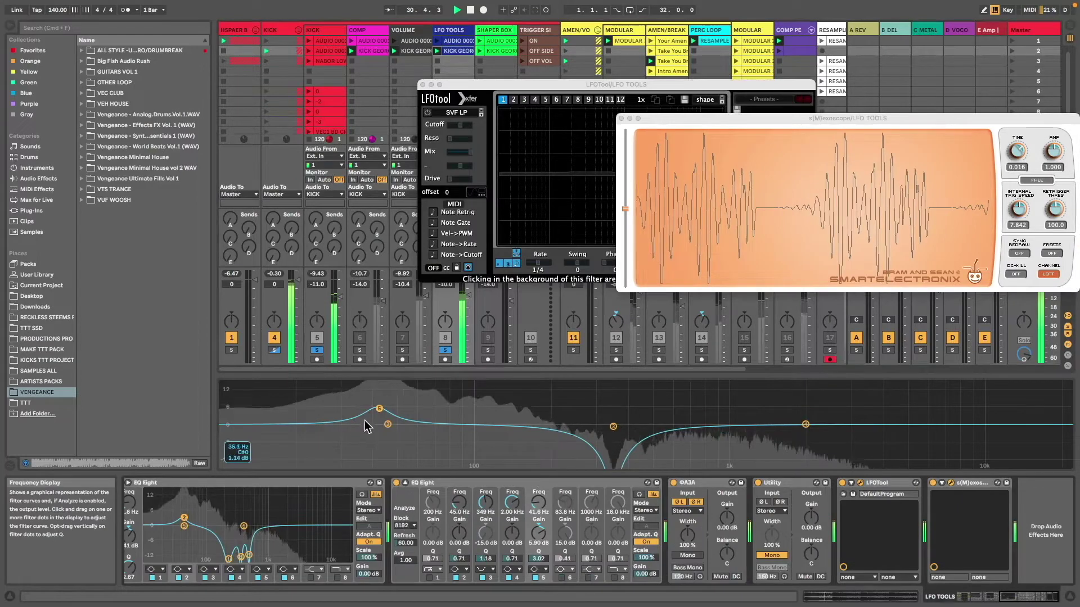
left_click_drag(389, 427, 421, 421)
left_click_drag(483, 83, 336, 82)
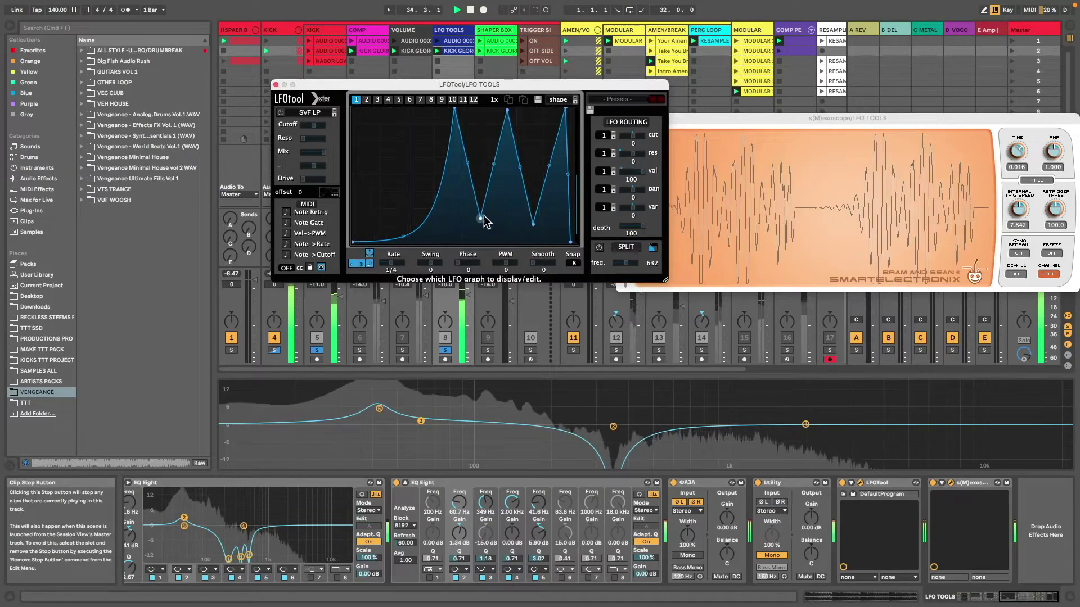
Audition LFOTool's presets from Init through Puncher, The Window To the Wall and Yes_No, ending on Hit by Duda.
left_click(661, 99)
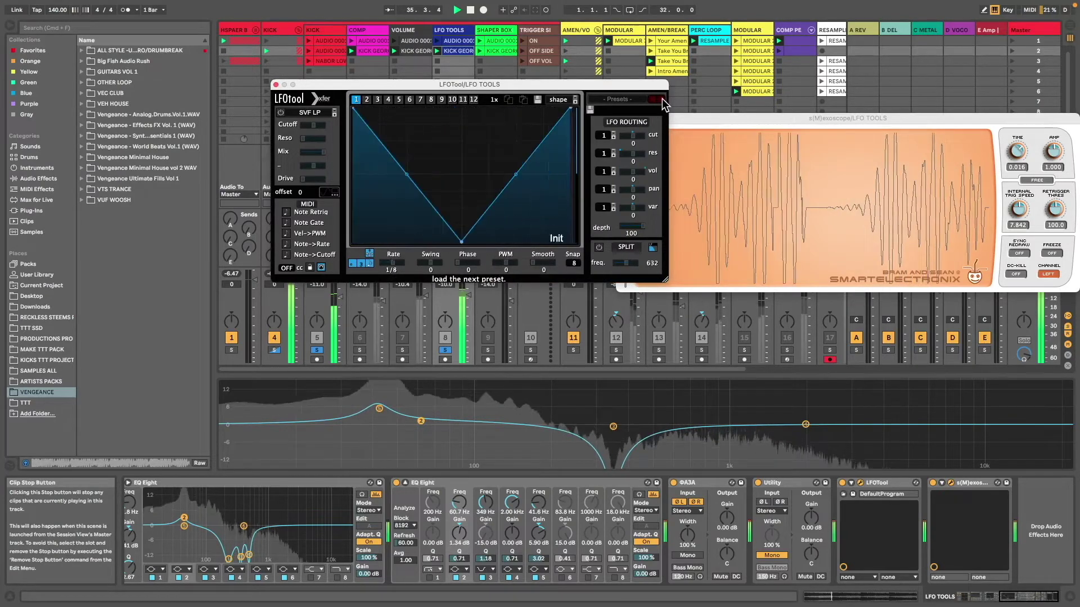
left_click(662, 99)
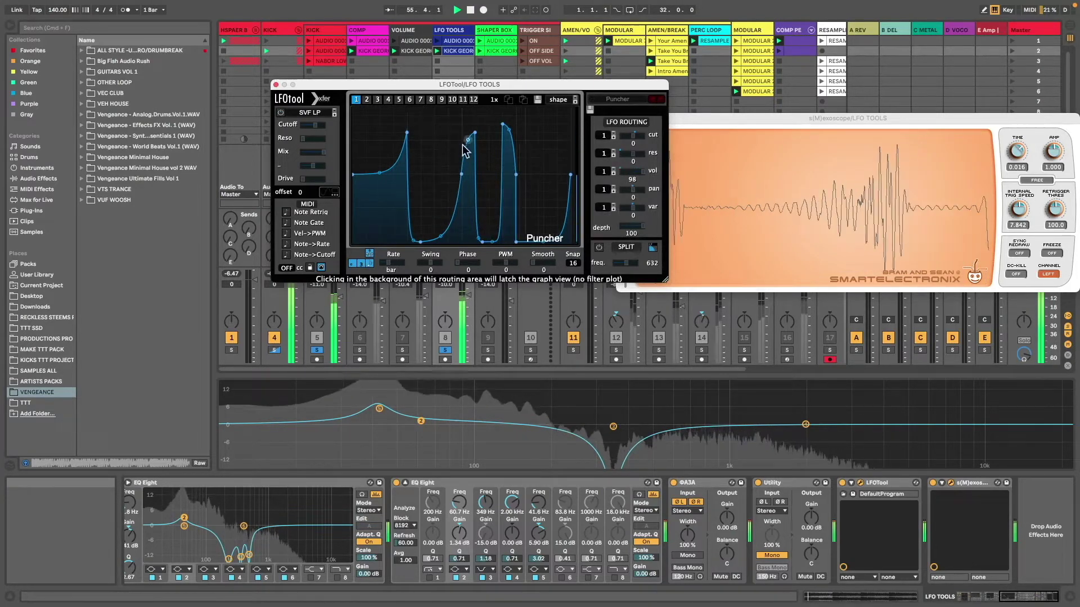
left_click(660, 98)
left_click(660, 97)
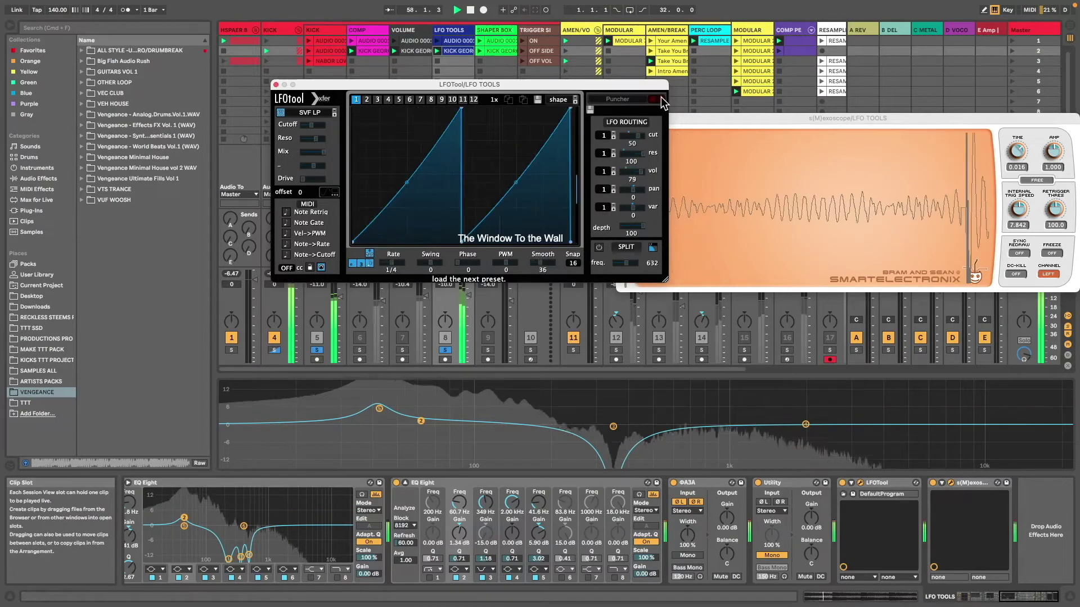
left_click(660, 96)
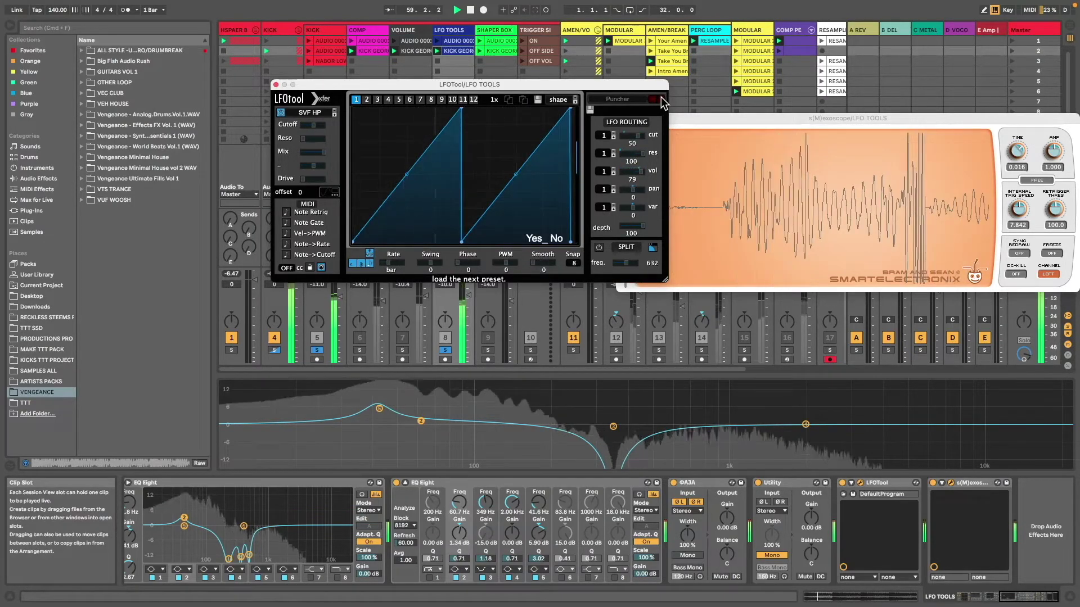
left_click(657, 97)
Change LFOTool's filter type to Cmb L6+ and raise the filter resonance.
left_click(309, 112)
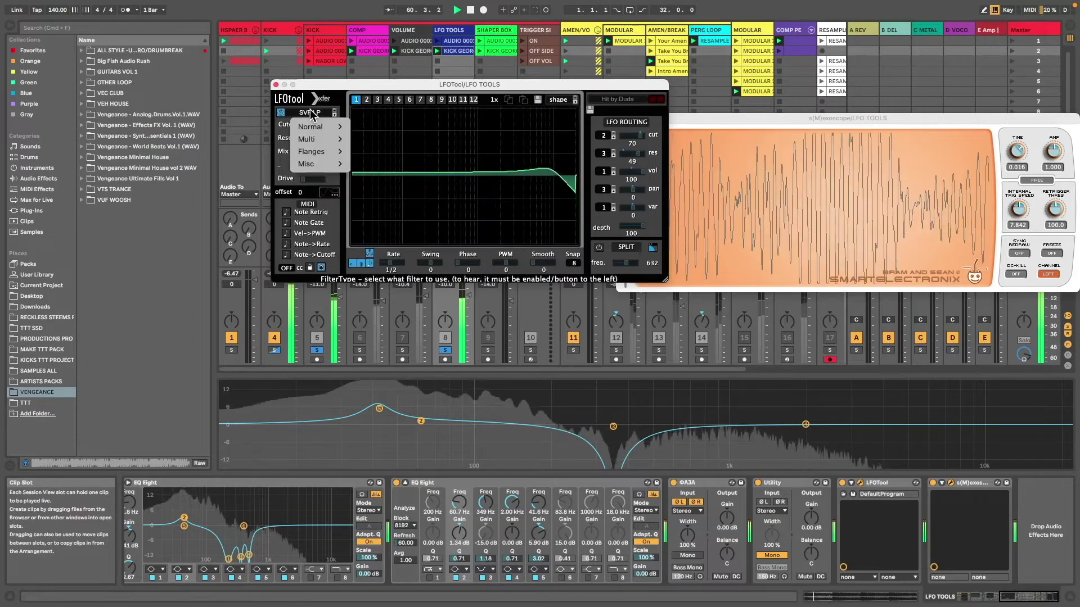
mouse_move(309, 156)
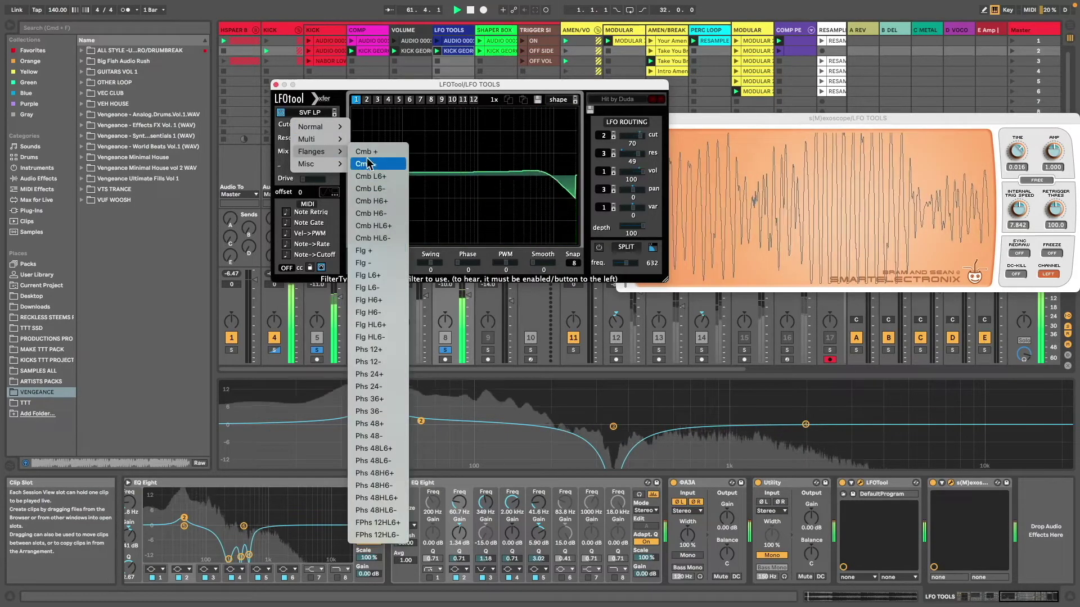
left_click(375, 177)
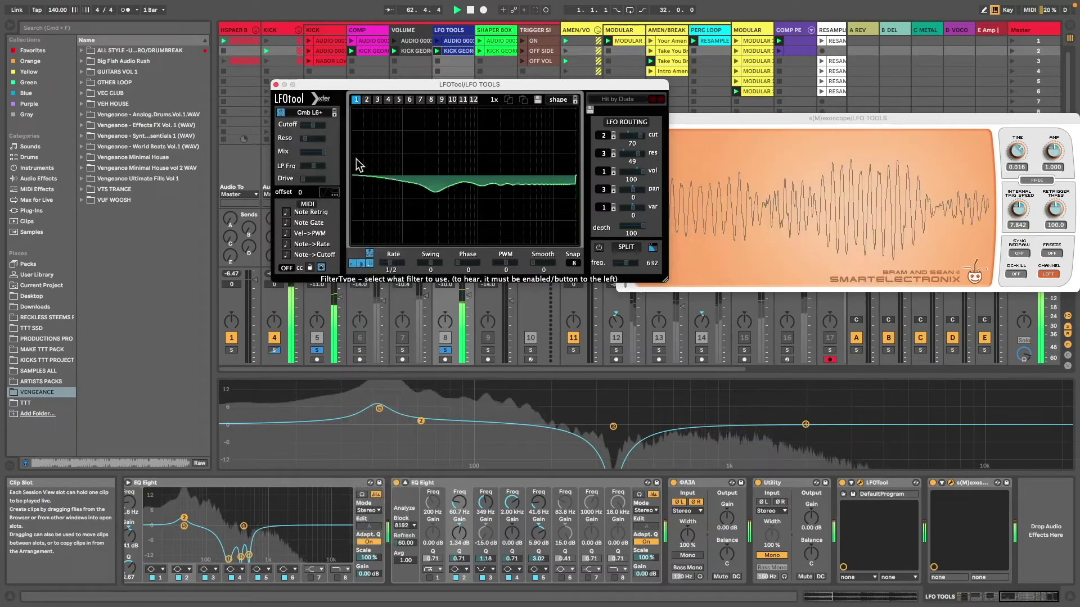
left_click_drag(314, 138, 391, 137)
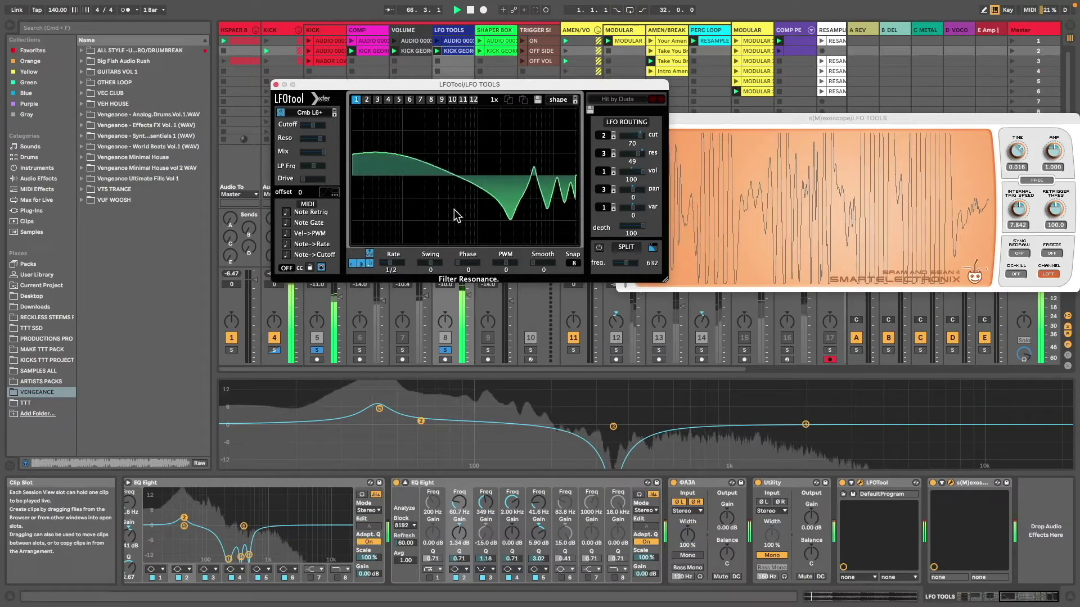
Lower the LFO TOOLS track's volume to -15.5 dB and view the mix in the KICK group's oscilloscope.
scroll(469, 308, "down", 5)
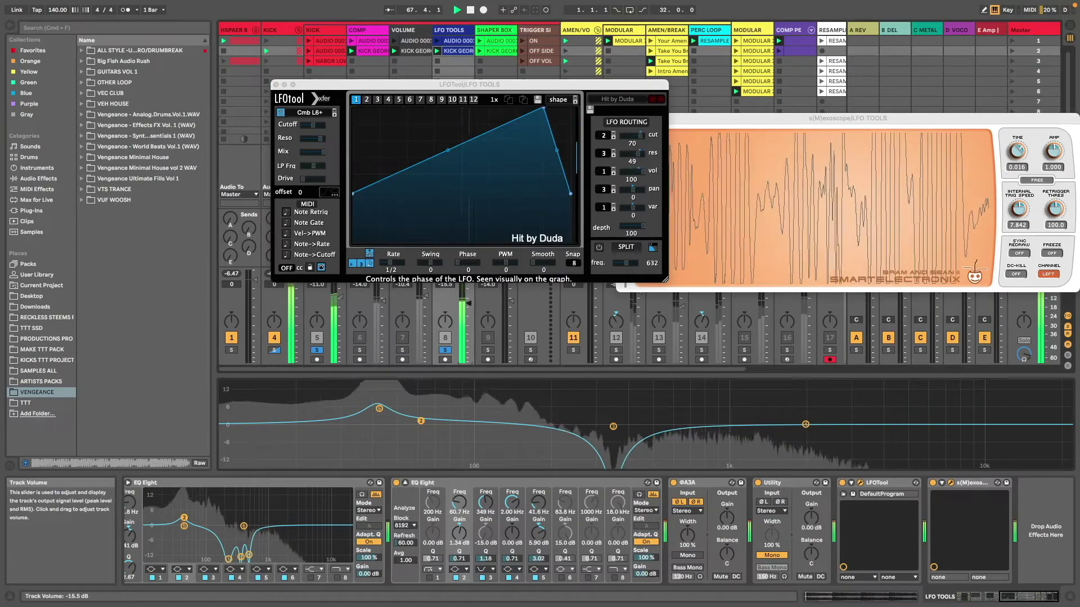
left_click(273, 32)
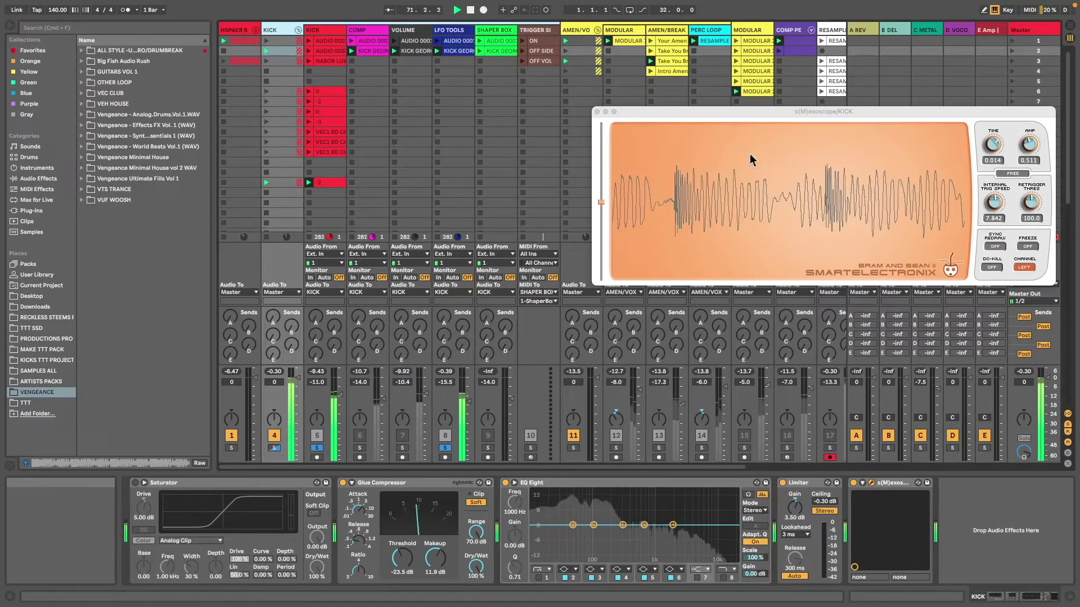
Return to the LFO TOOLS track and audition LFOTool's Move it and Eat It Up presets.
left_click(450, 31)
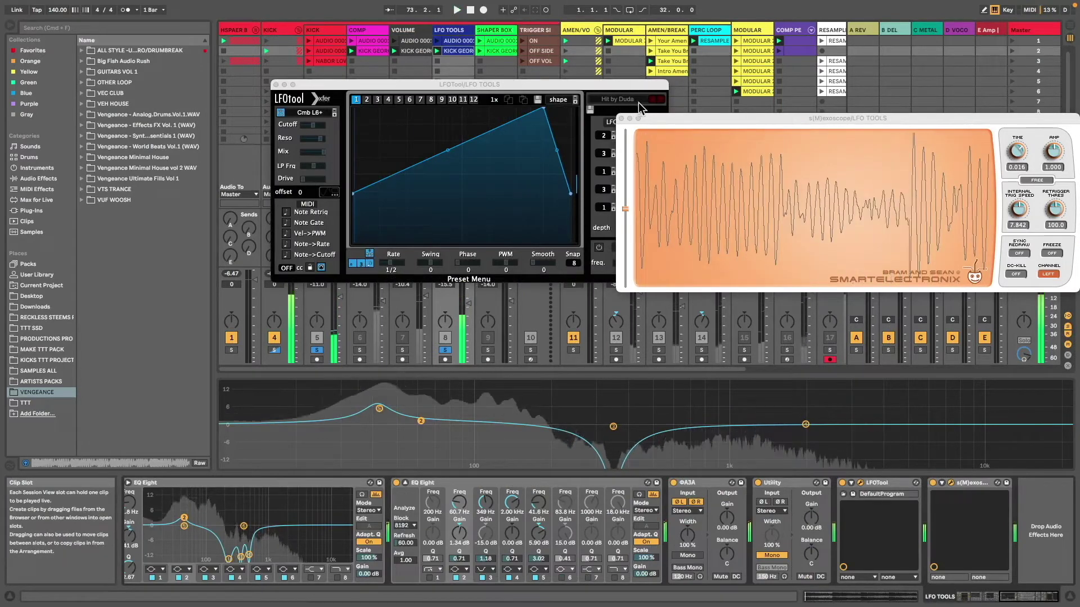
left_click(660, 100)
left_click(659, 100)
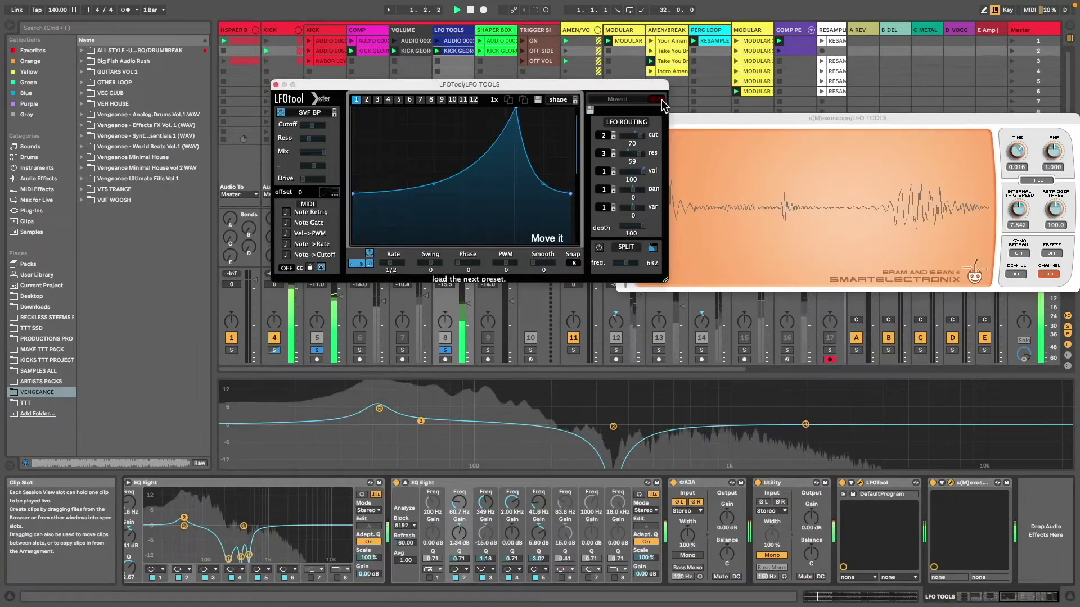
left_click(662, 99)
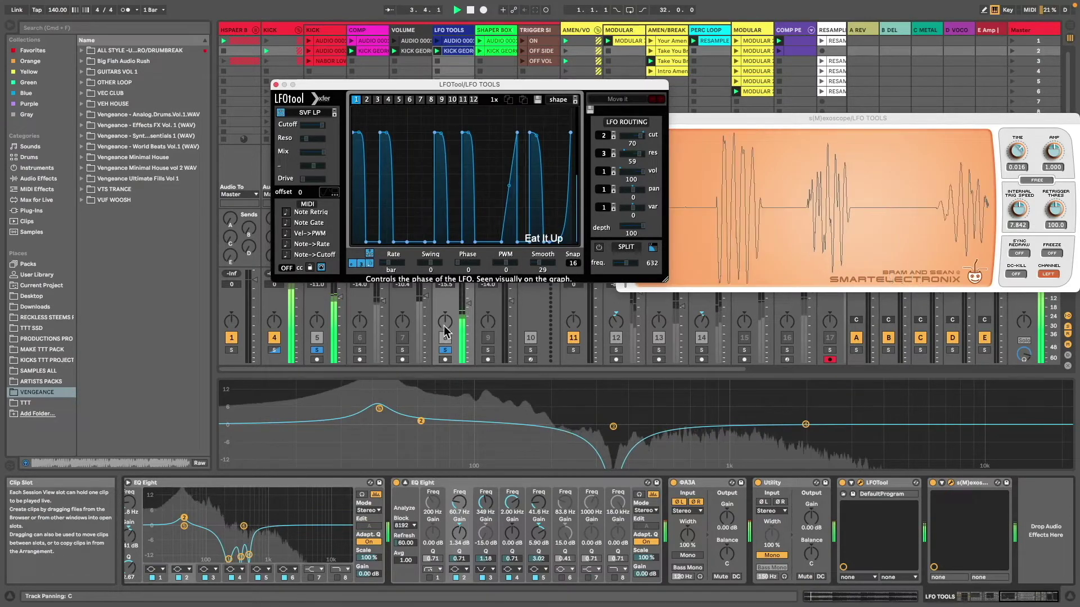
Unsolo the KICK track and play the RESAMPLE track's scene 6 clip soloed.
left_click(317, 350)
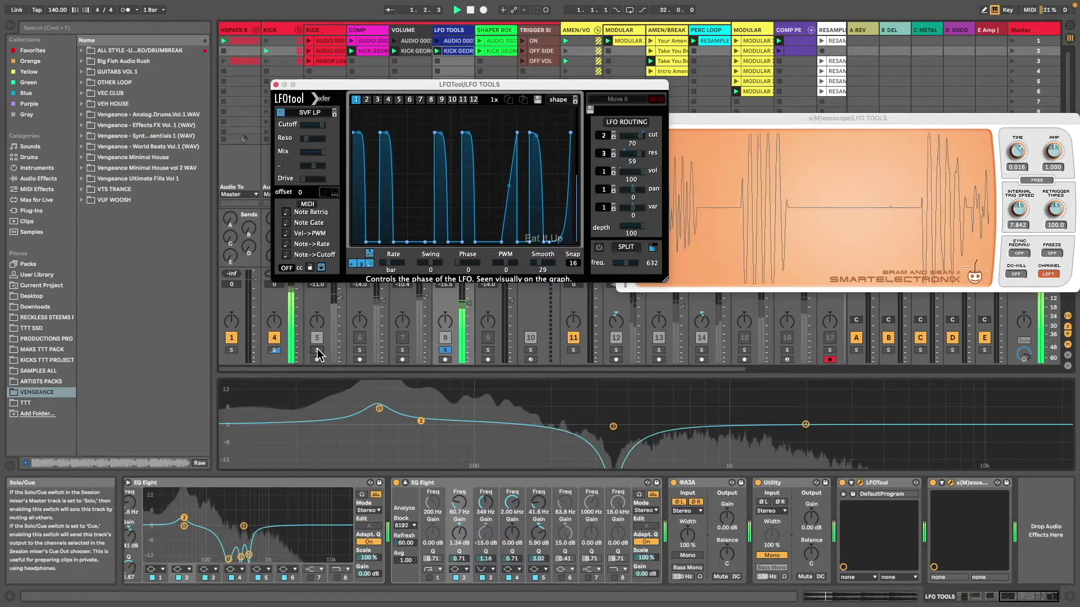
scroll(690, 97, "right", 5)
key("super+alt+p")
left_click(681, 92)
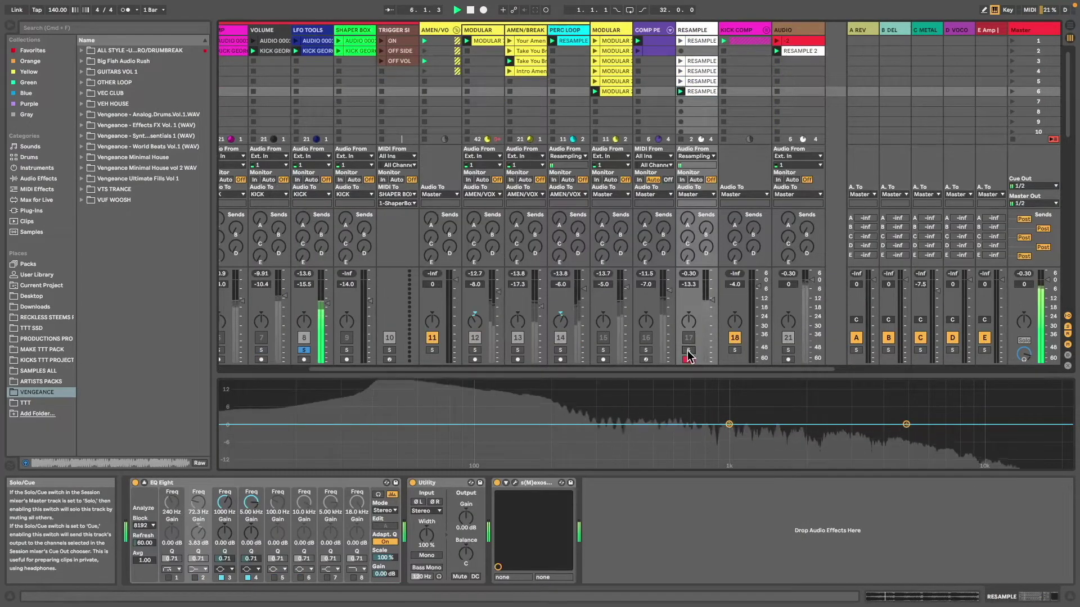
scroll(690, 357, "right", 1)
left_click(672, 351)
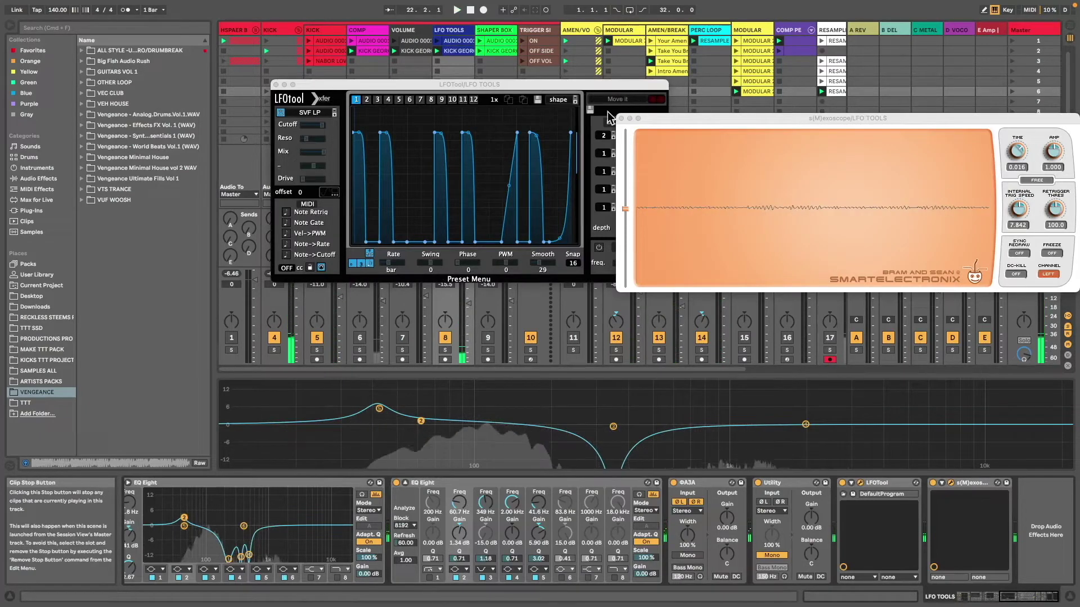
Look through LFOTool's Flanges filter types and close the plug-in window.
left_click(313, 117)
mouse_move(322, 164)
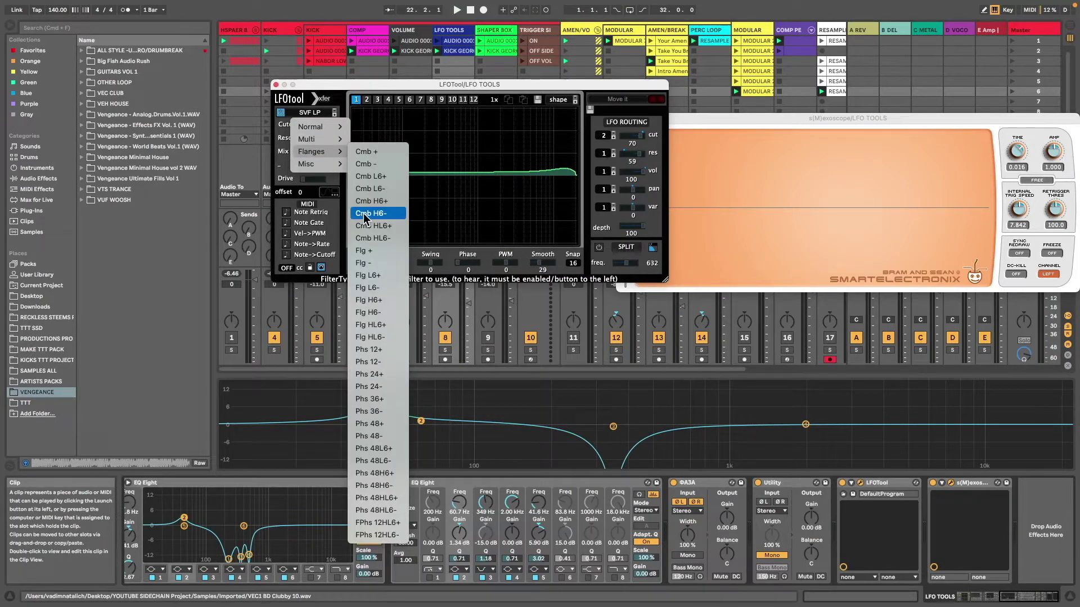
left_click(276, 85)
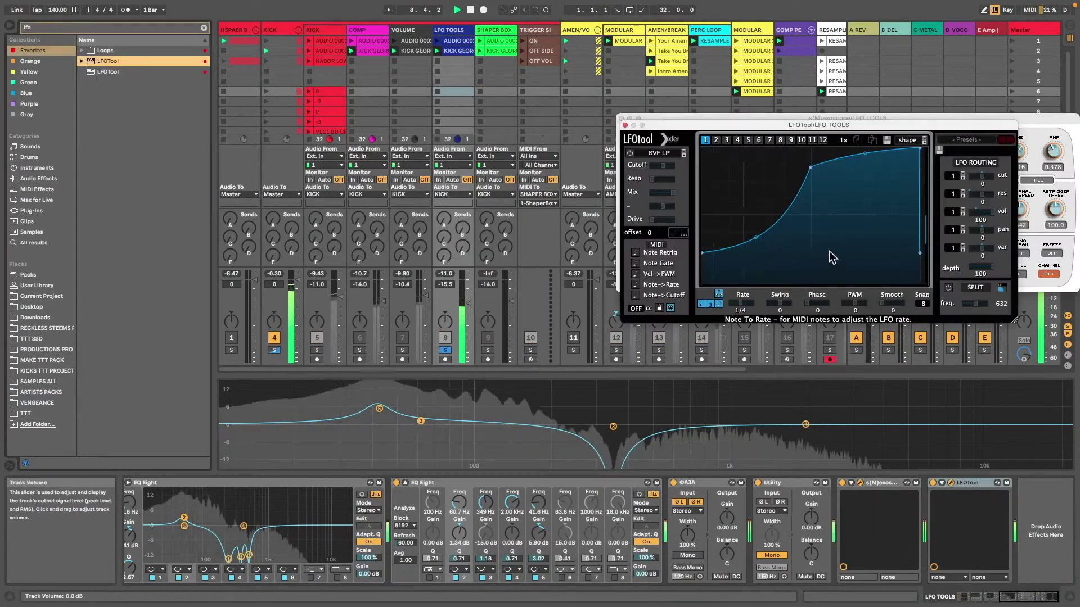
Lower the starting point of the new LFOTool's volume curve and shift its final peak slightly earlier.
left_click_drag(704, 255, 702, 264)
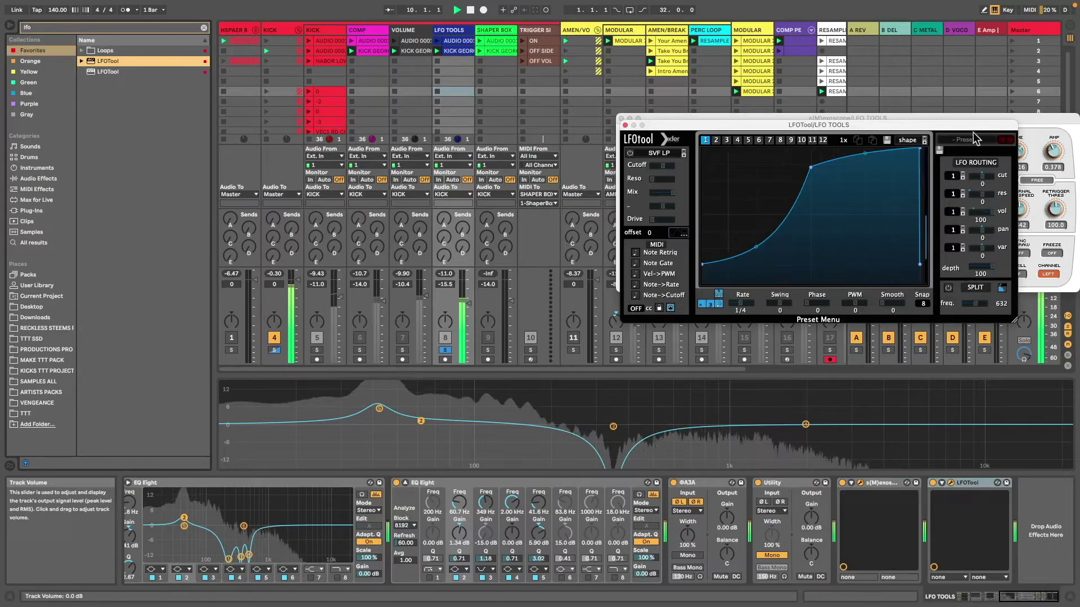
left_click_drag(919, 148, 911, 148)
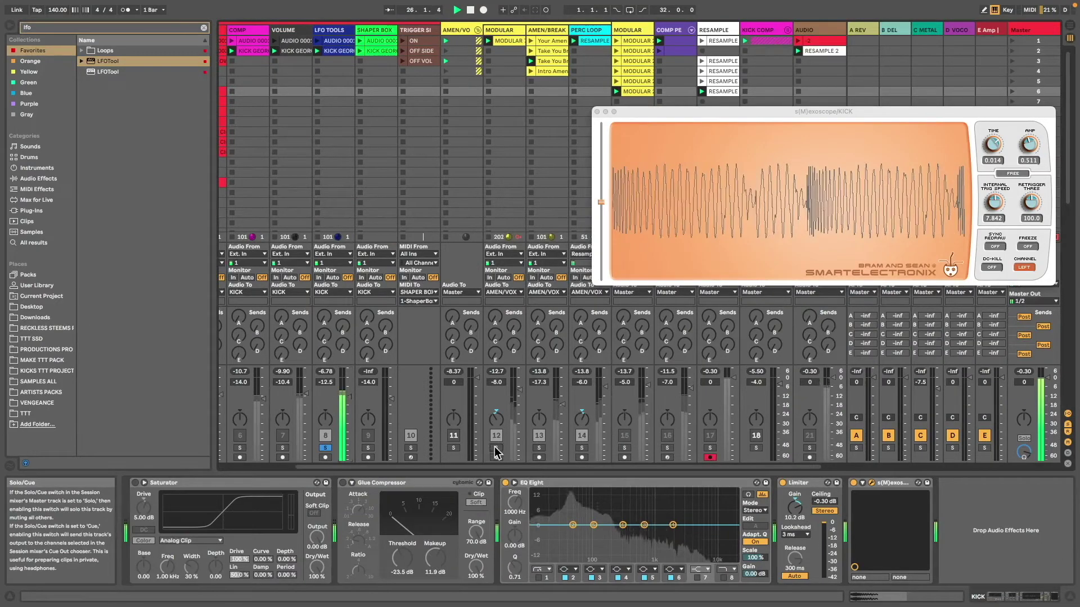
Solo the MODULAR track alongside the bass and switch off its ShaperBox 2.
left_click(496, 447)
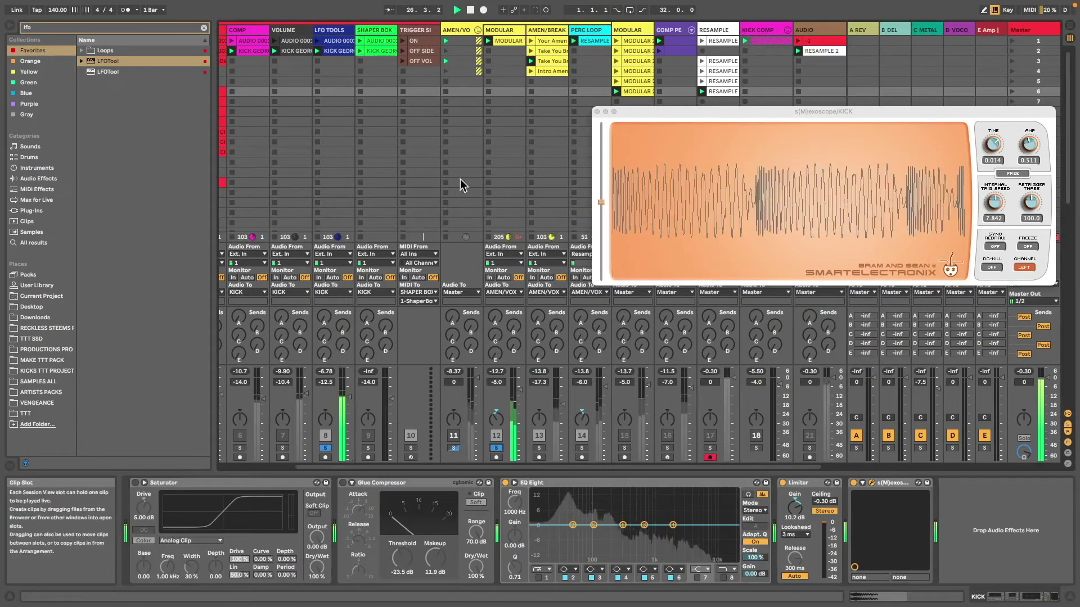
left_click(509, 31)
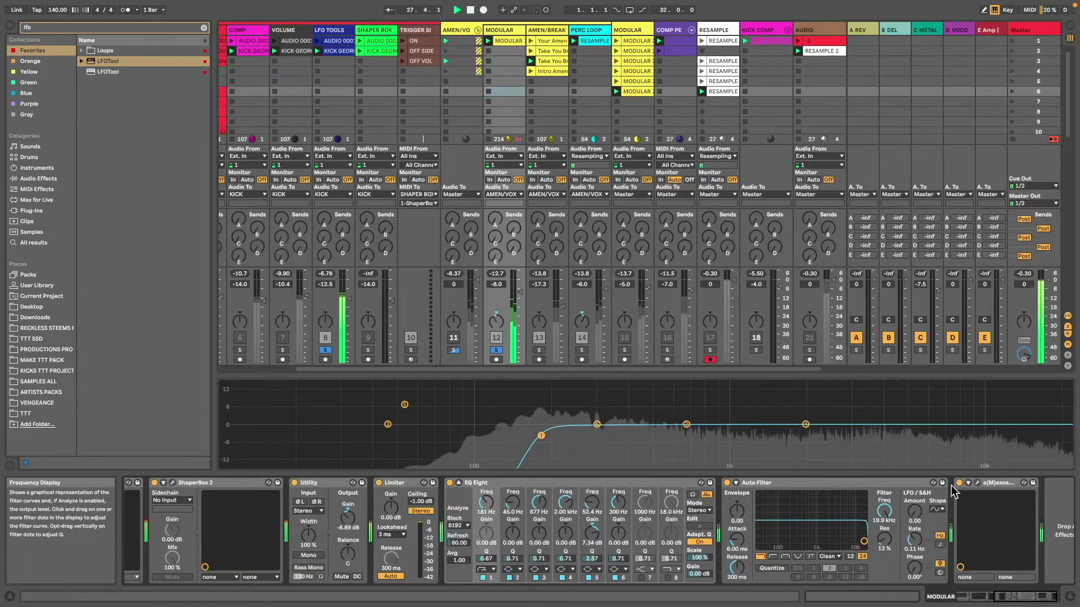
scroll(512, 502, "left", 5)
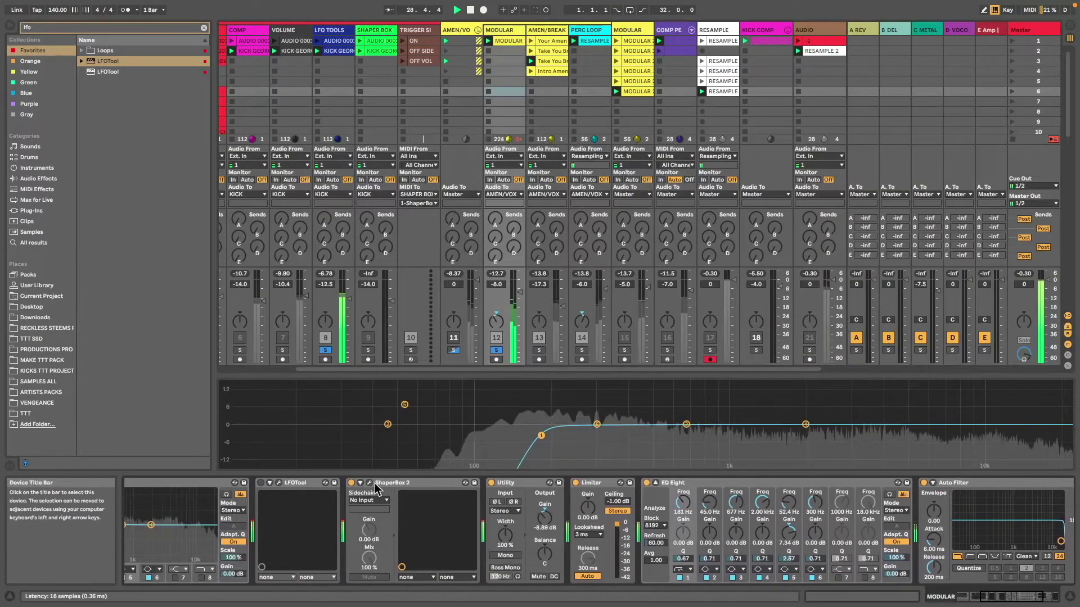
left_click(351, 482)
Restart playback with the AMEN/VOX group active and switch on LFOTool on the MODULAR track with its curve open.
key("space")
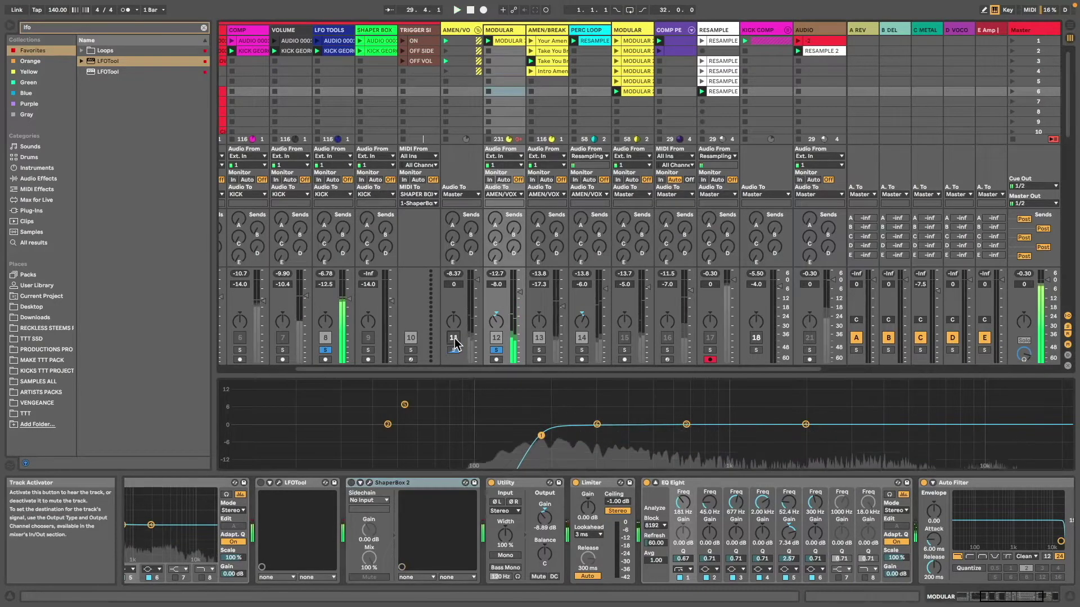
key("space")
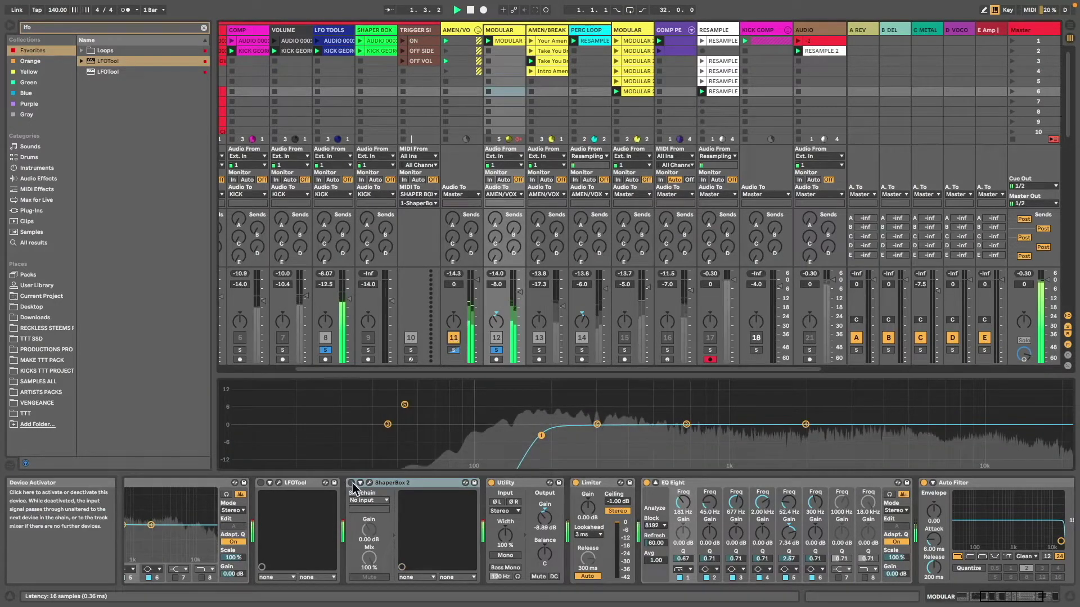
left_click(278, 483)
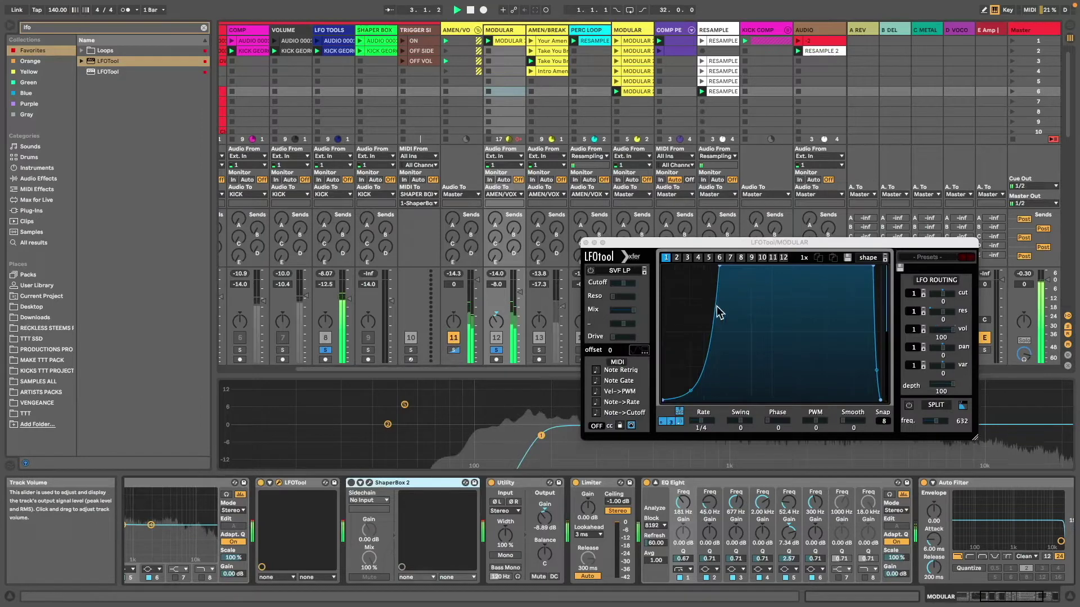
Add the AMEN/BREAK and PERC LOOP tracks to the solo, hiding the ShaperBox 2 window.
scroll(517, 304, "right", 3)
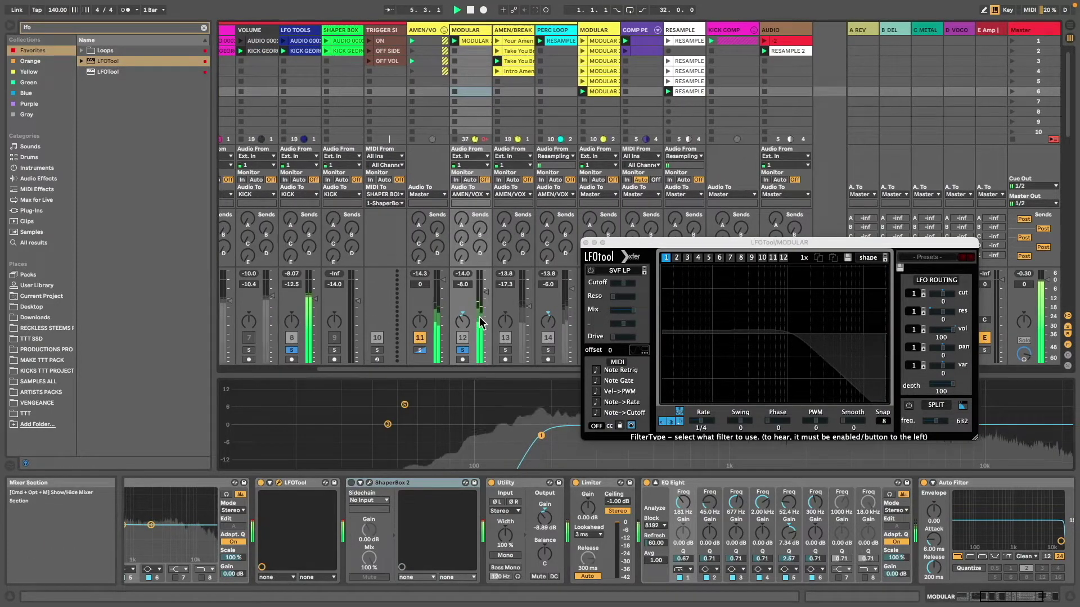
left_click(505, 350)
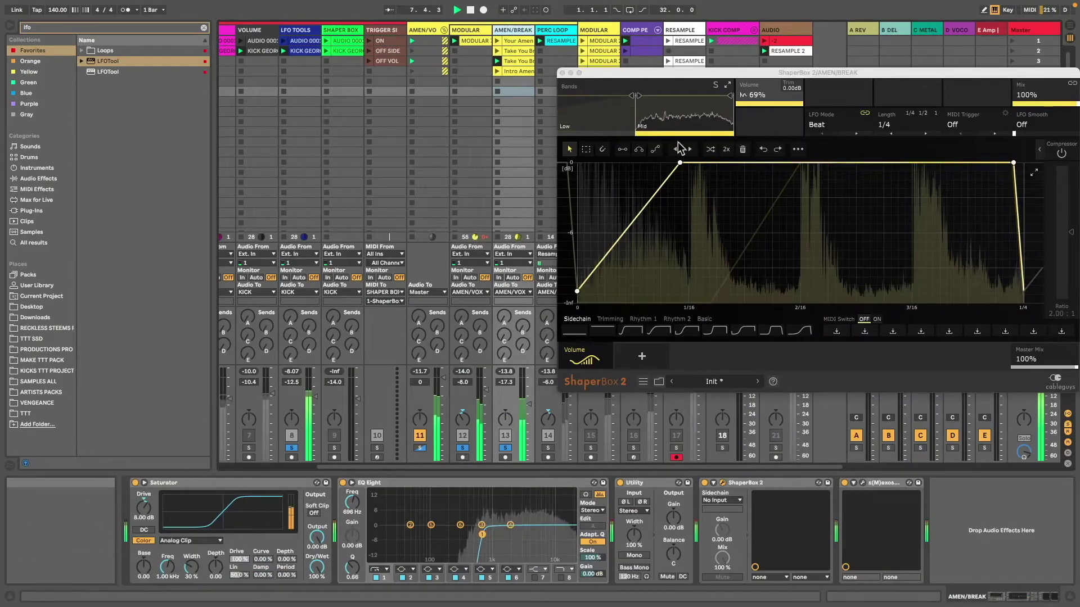
key("super+alt+p")
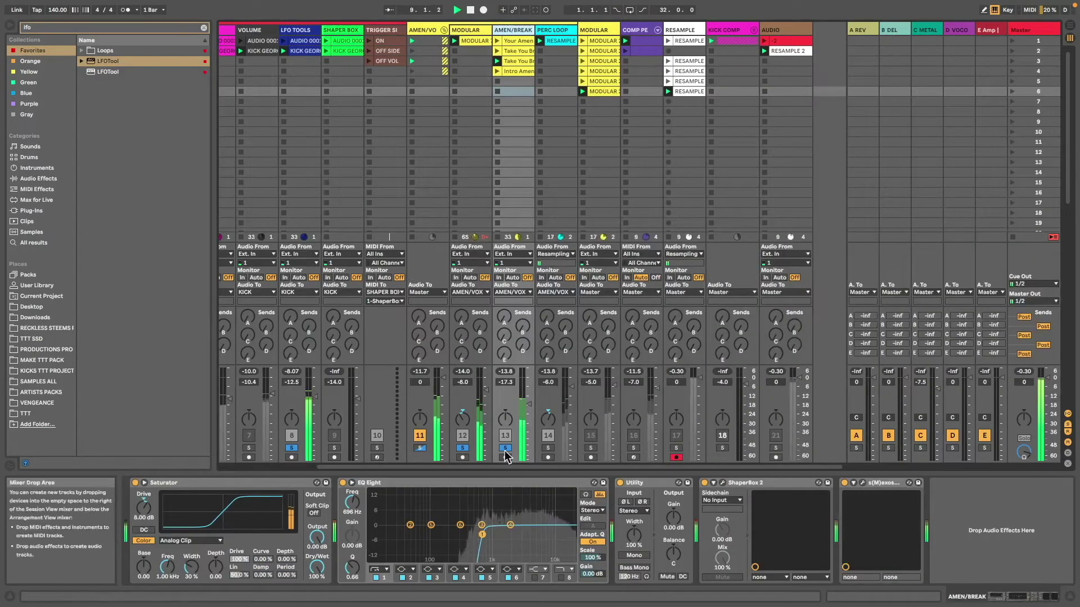
left_click(547, 448)
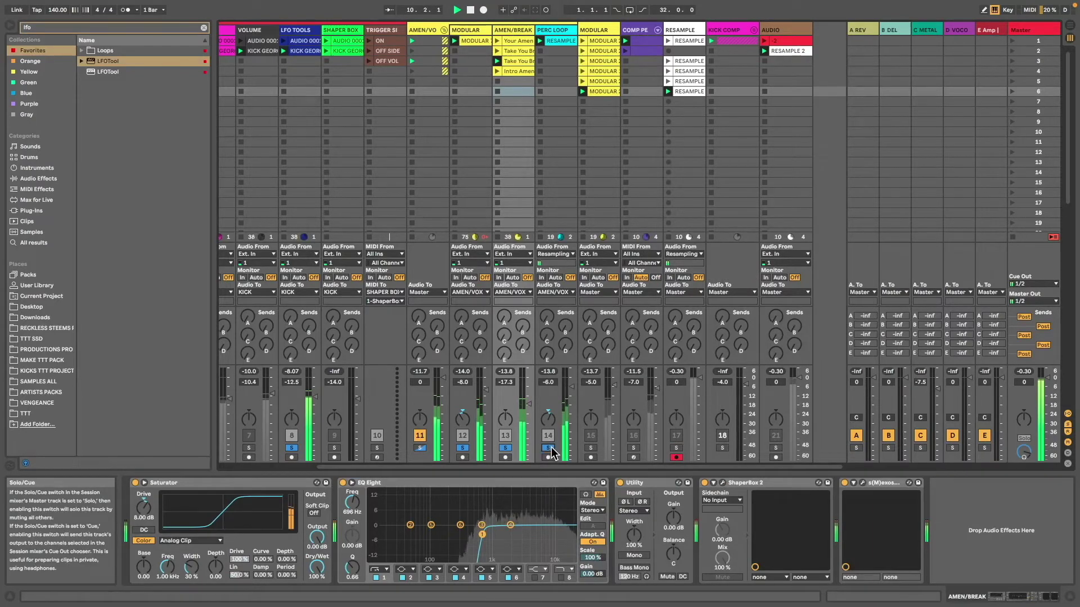
Check the LFOTool on the PERC LOOP track, closing its window when done.
left_click(544, 29)
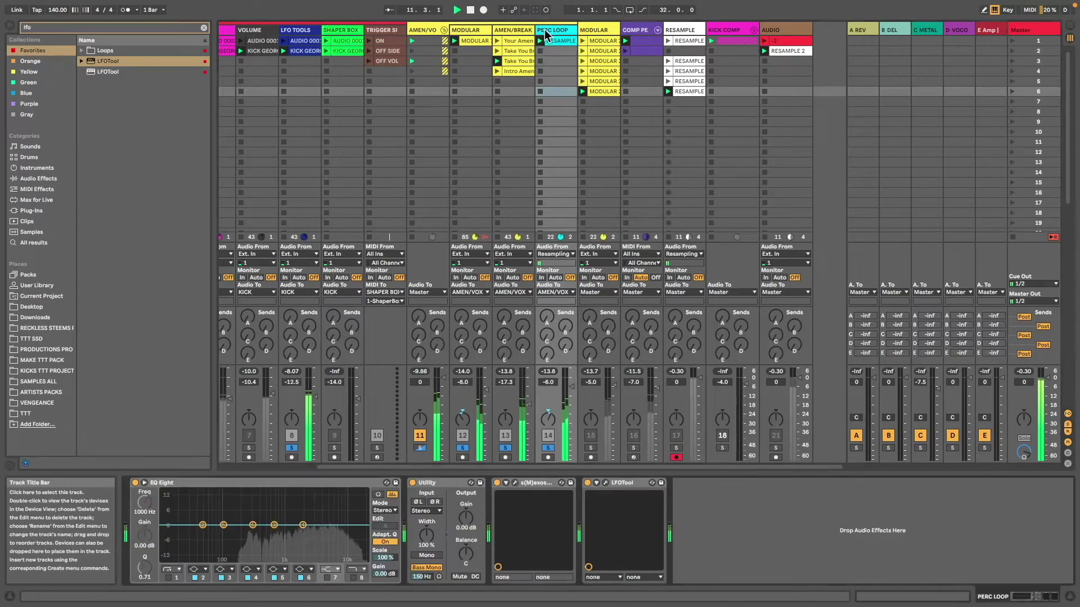
left_click(606, 483)
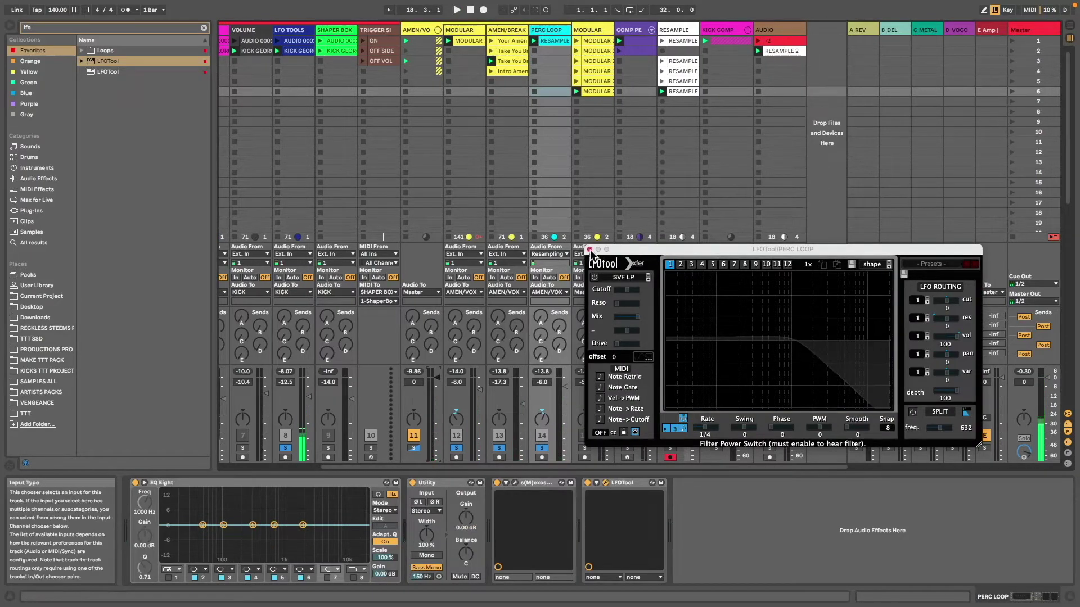
left_click(590, 249)
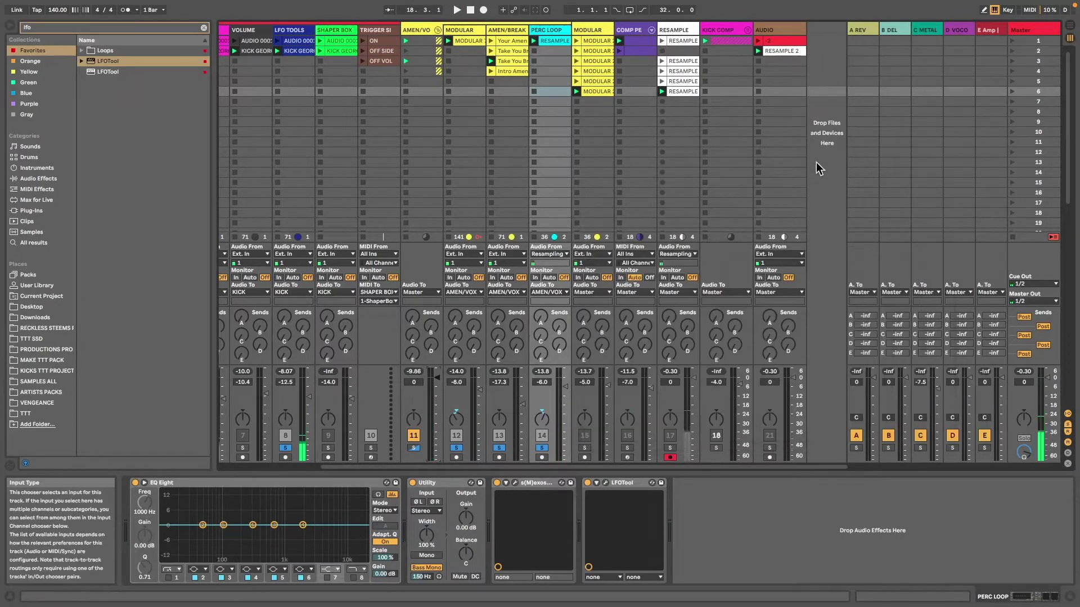
Look through the effects on the return tracks, from E Amp back to A REV.
left_click(985, 35)
left_click(963, 30)
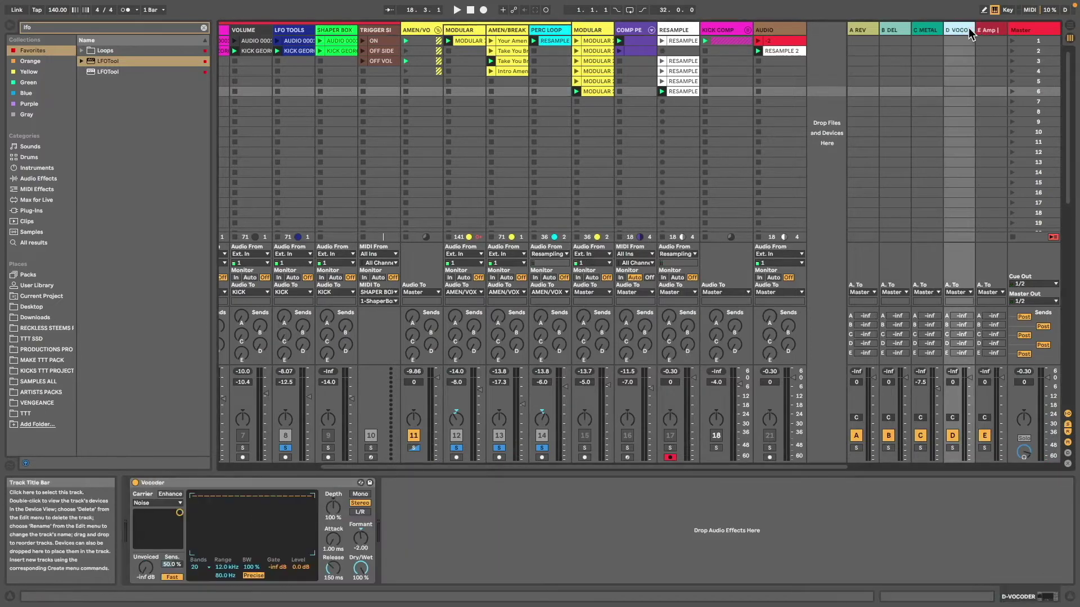
left_click(938, 31)
left_click(891, 31)
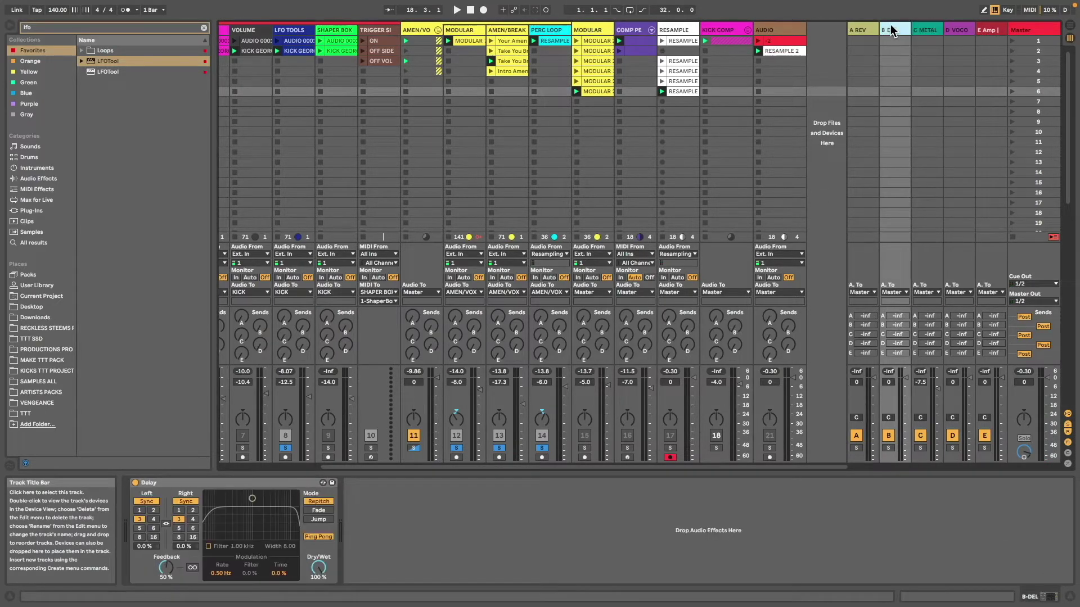
left_click(856, 32)
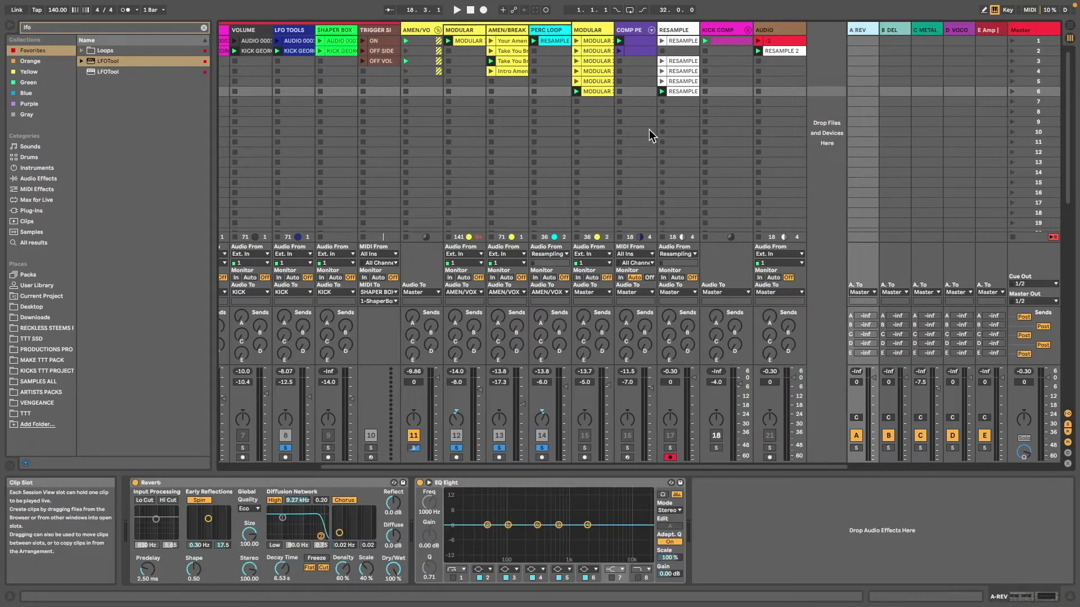
Play the soloed mix and solo only the KICK group.
scroll(649, 130, "left", 4)
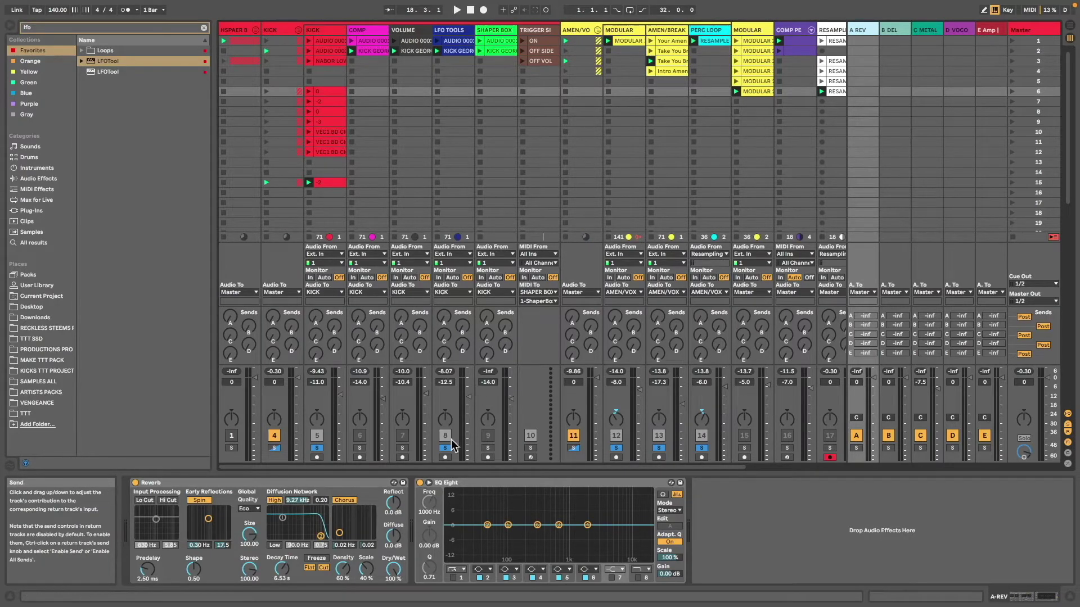
key("space")
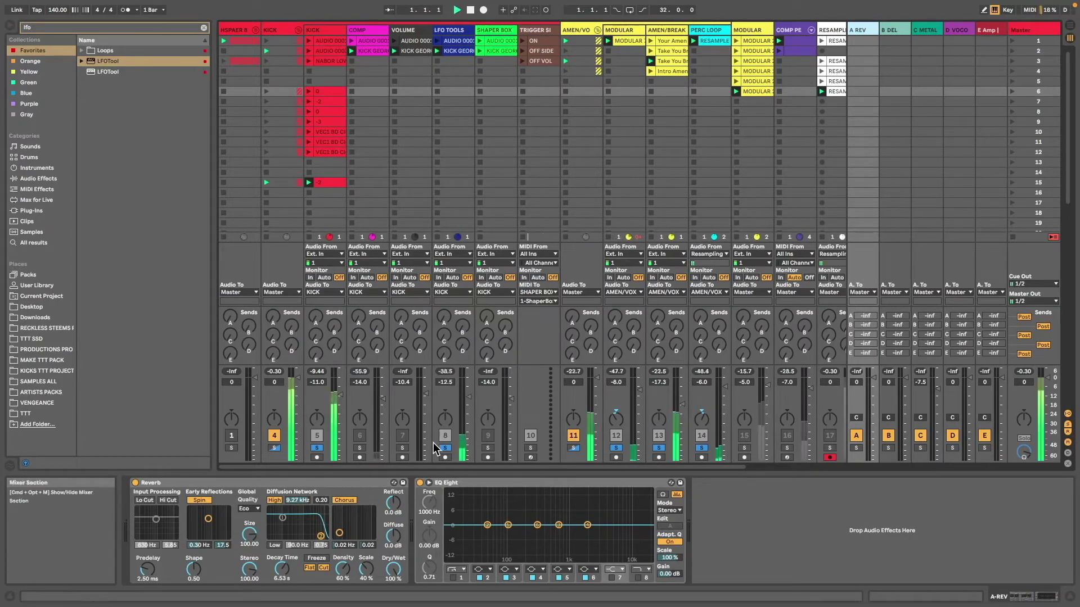
left_click(273, 447)
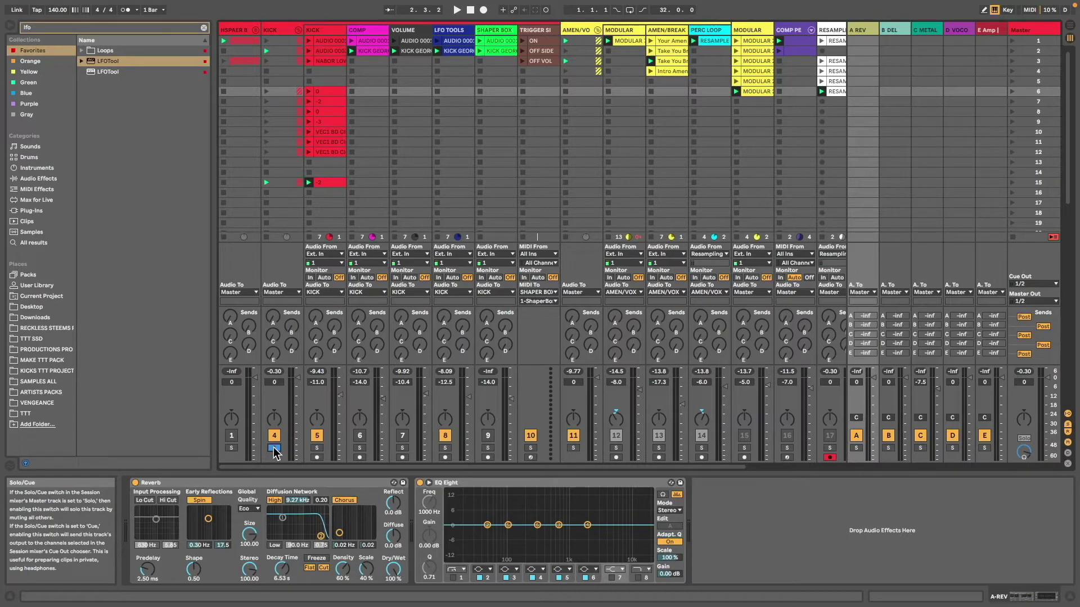
Examine the RESAMPLE clip in scene 6, highlighting beats 1.2.1 to 1.4.3 and the first beat of its waveform.
scroll(517, 343, "right", 4)
left_click(679, 90)
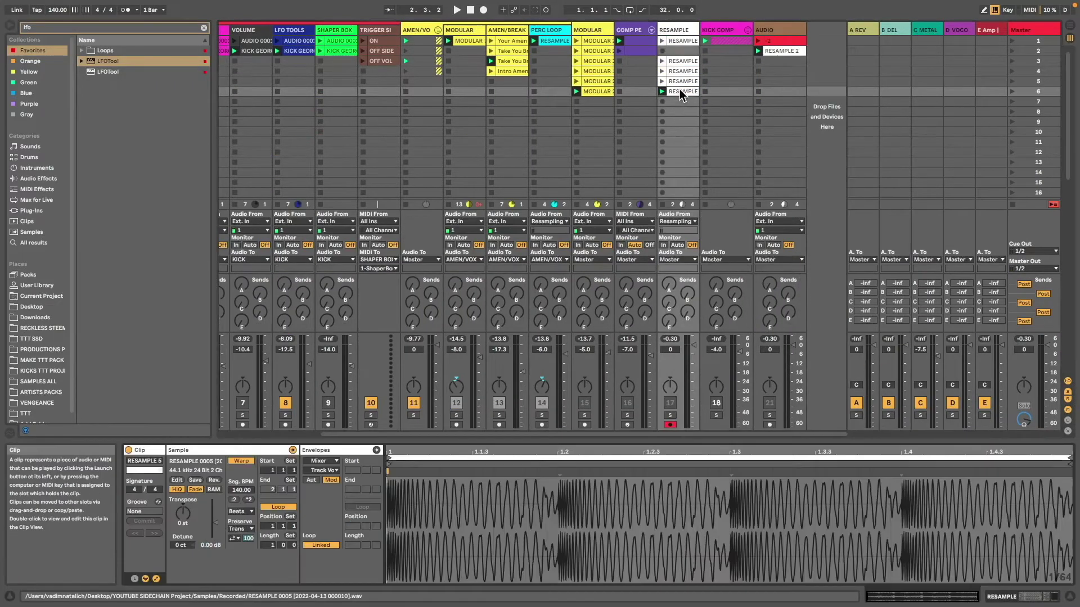
left_click_drag(557, 506, 977, 506)
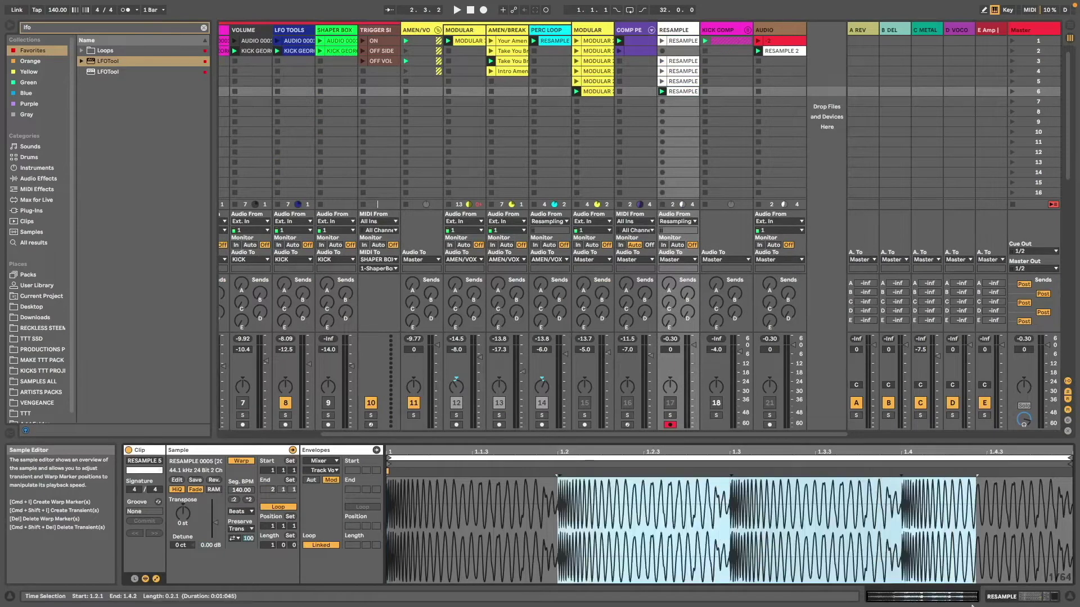
left_click(584, 560)
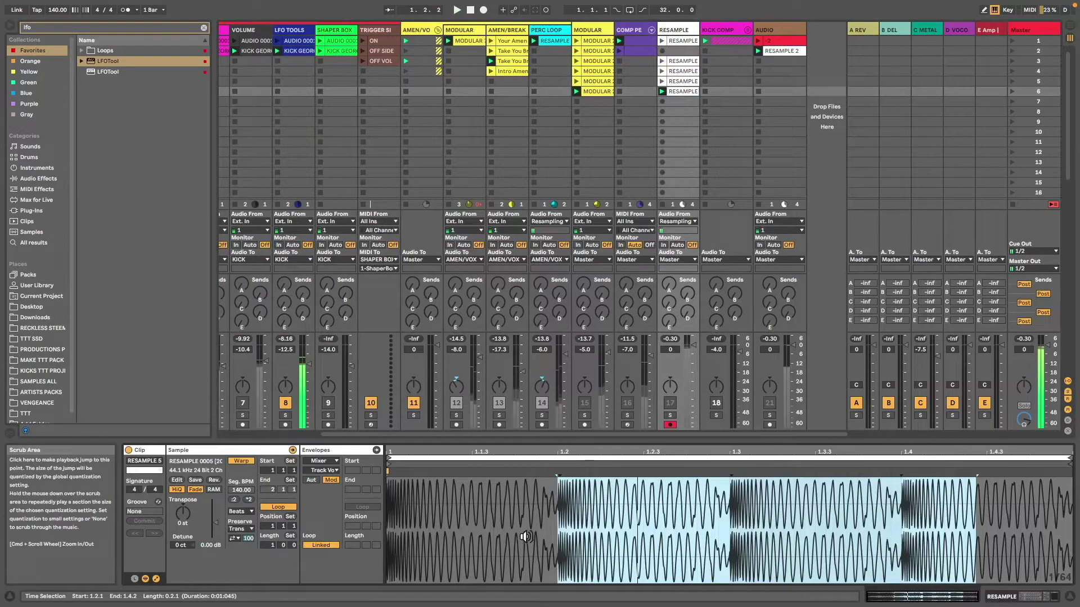
left_click_drag(387, 497, 558, 522)
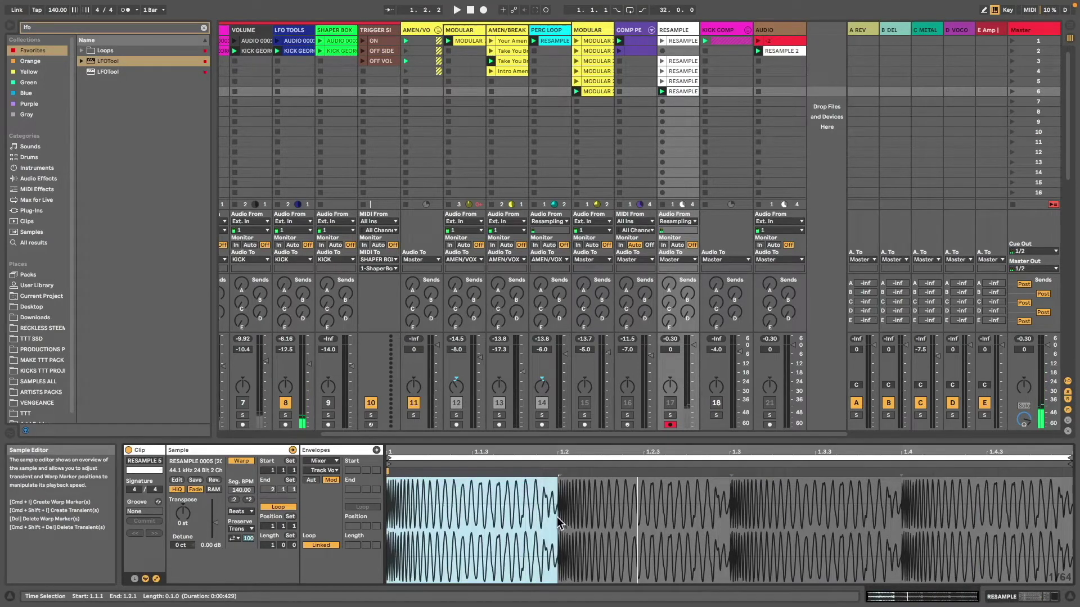
scroll(538, 315, "left", 5)
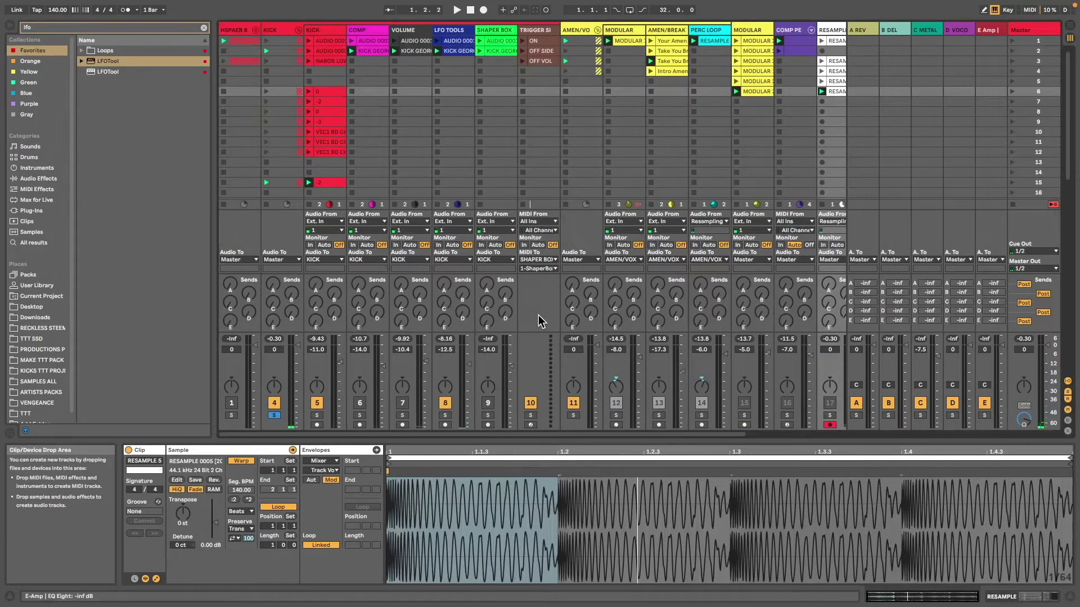
scroll(538, 318, "right", 4)
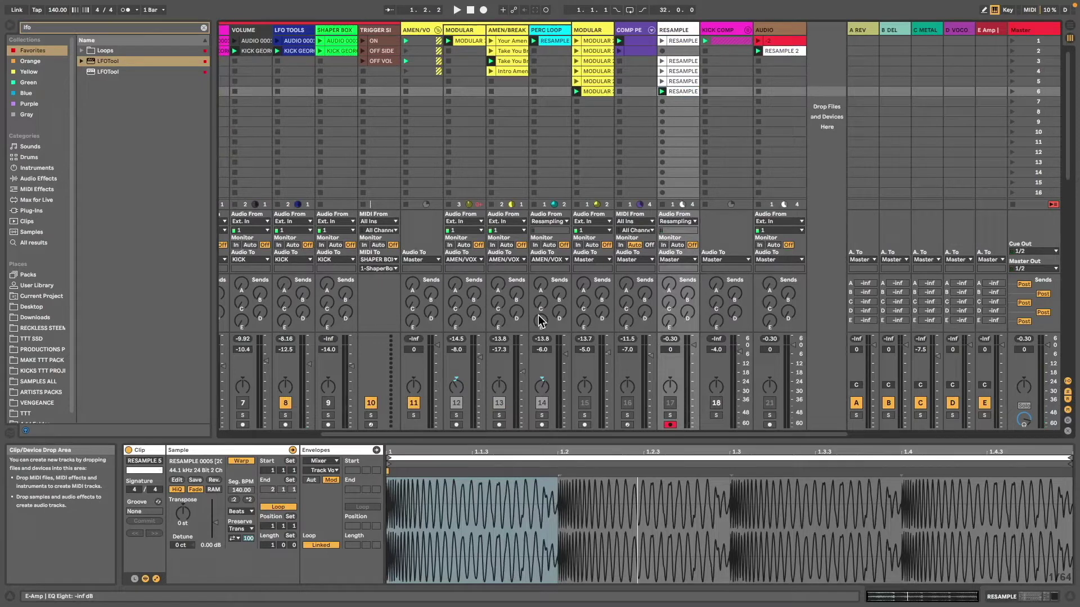
Switch to the Arrangement View with automation shown and unfold the LFO TOOLS track.
left_click(1069, 26)
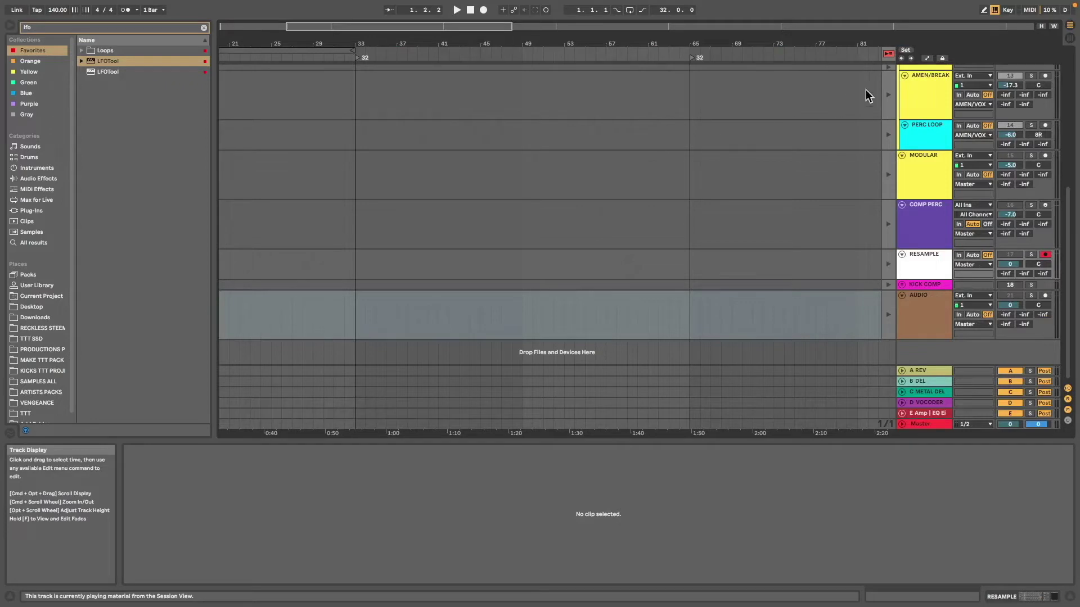
left_click(924, 58)
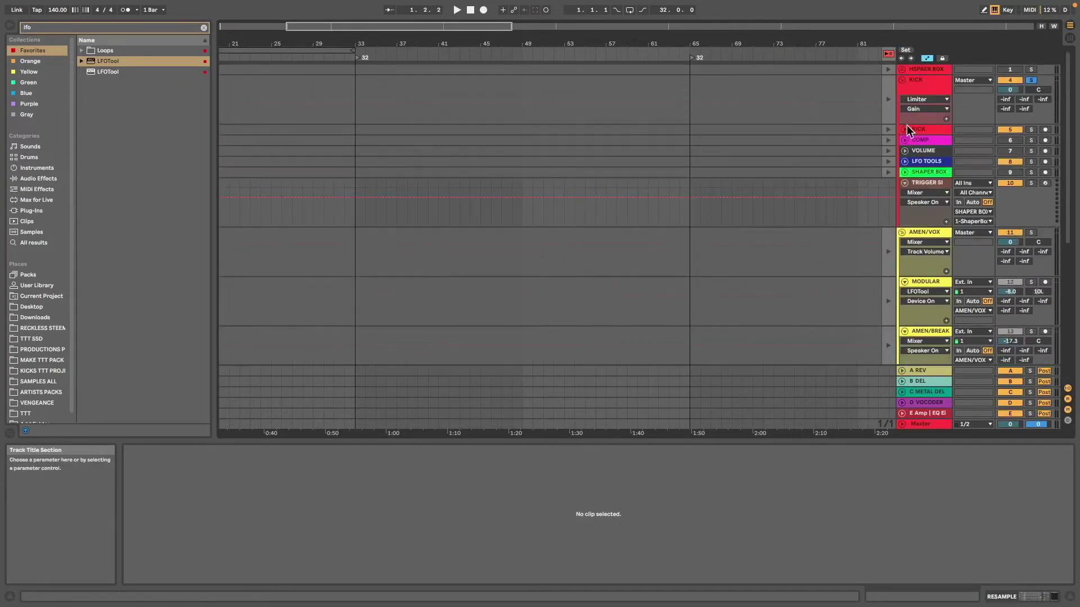
left_click(903, 161)
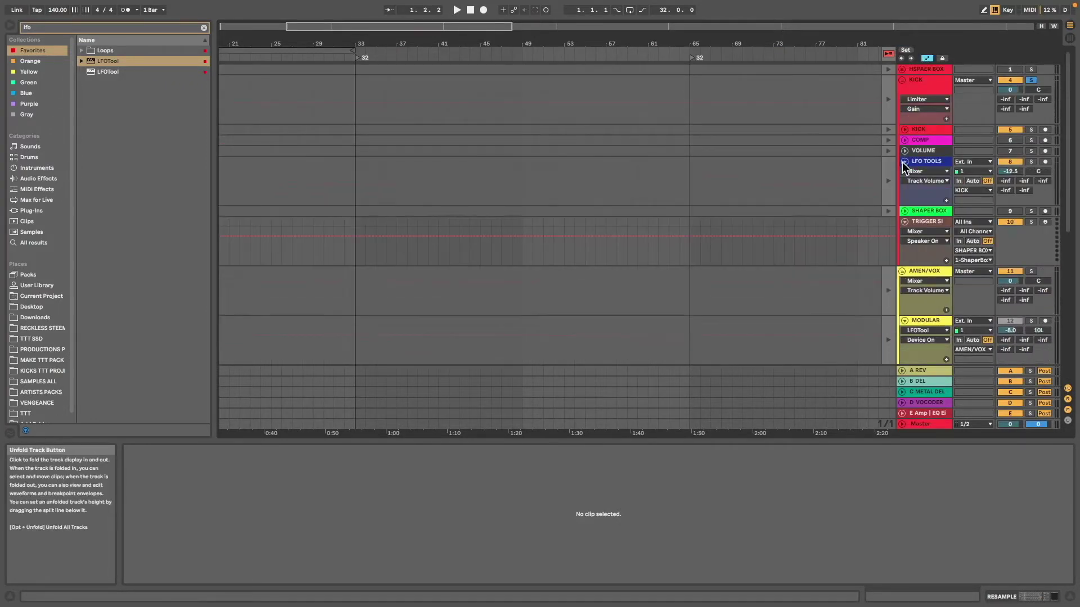
Close the LFO TOOLS oscilloscope, keep LFOTool open and add a separate automation lane for its Device On parameter.
left_click(923, 163)
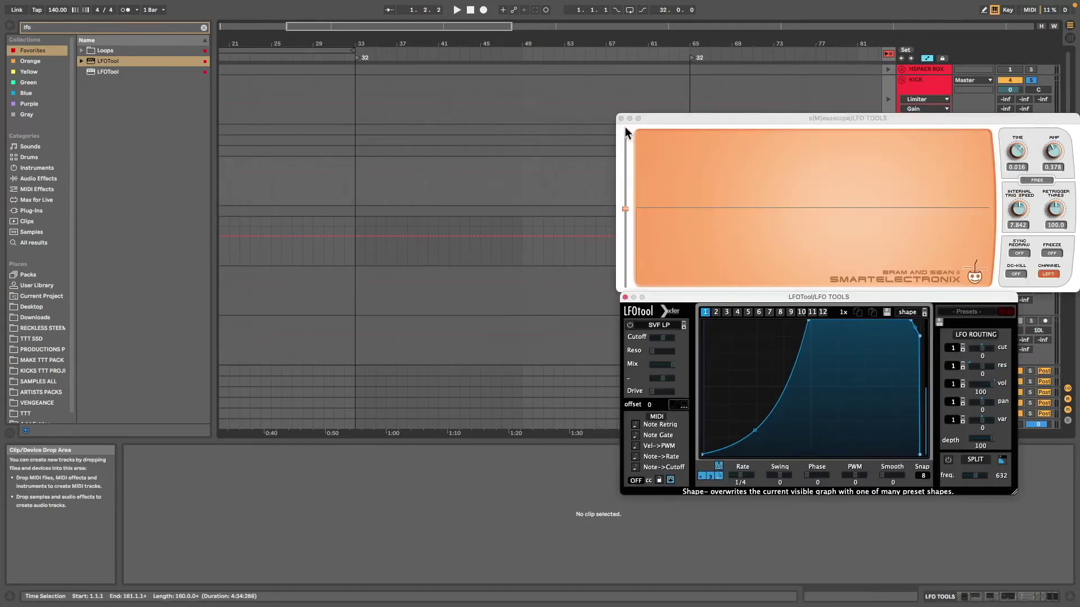
left_click(621, 118)
left_click(939, 161)
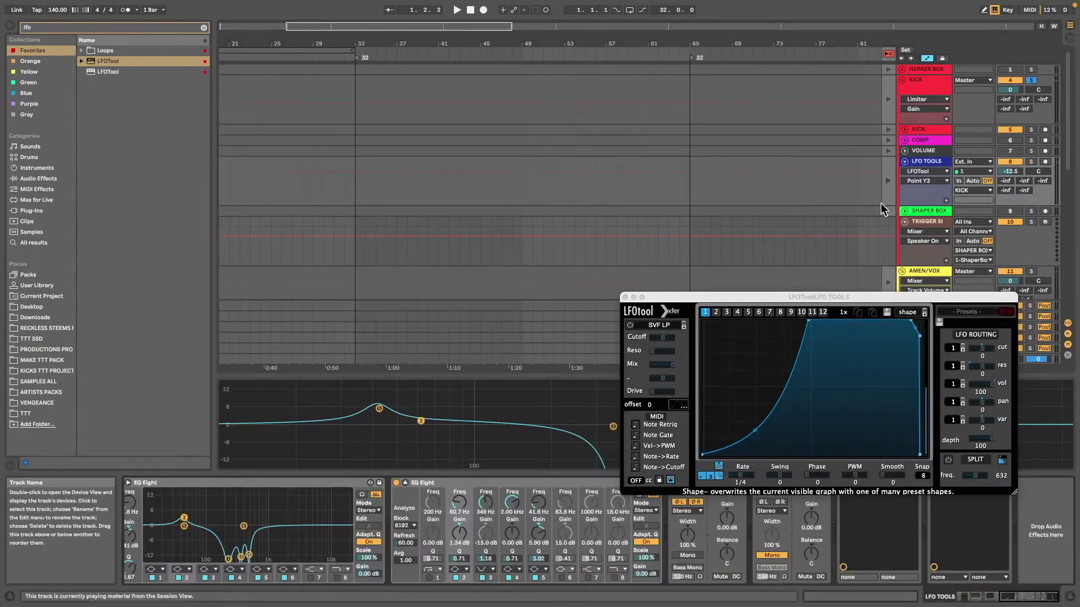
left_click_drag(838, 297, 838, 215)
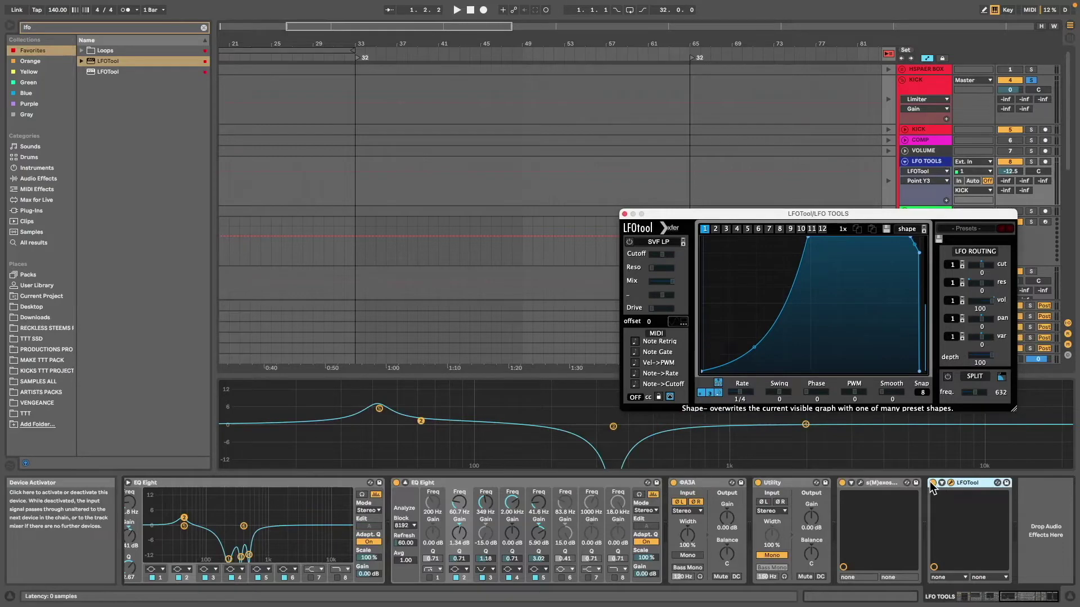
left_click(947, 201)
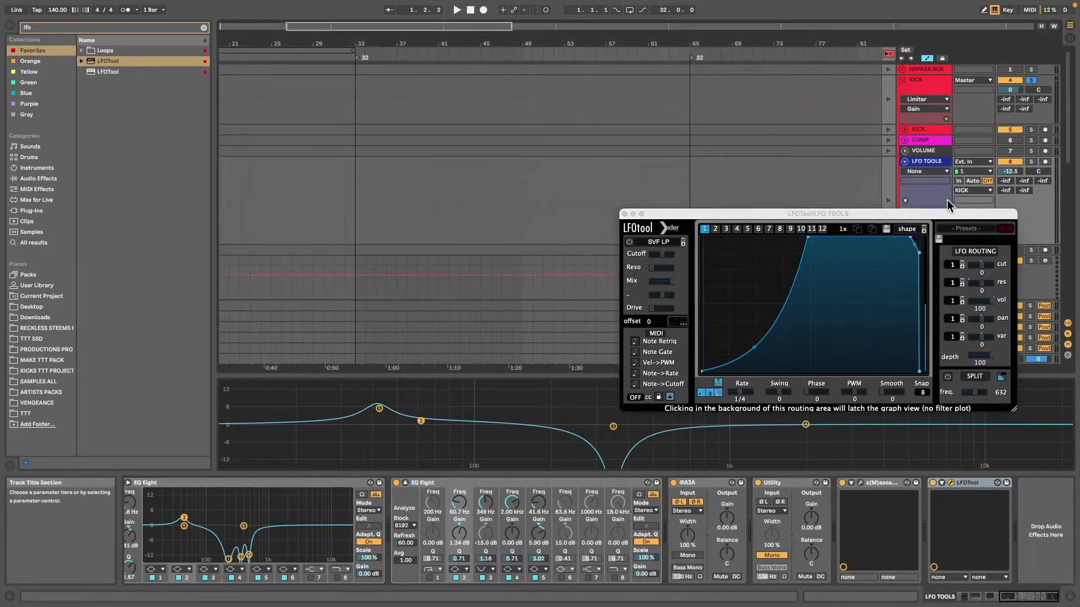
left_click_drag(900, 214, 954, 287)
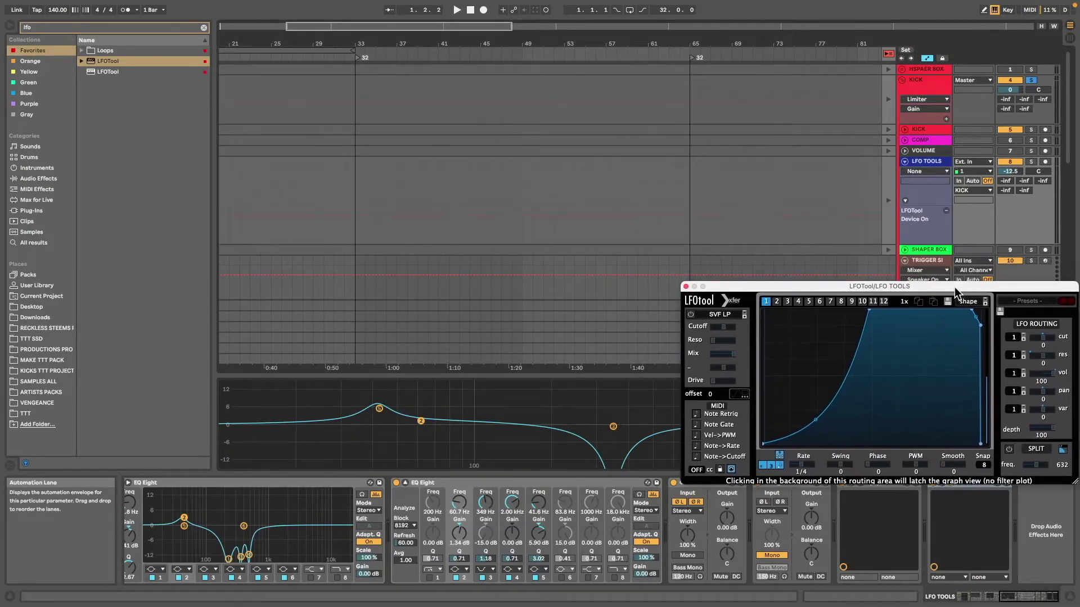
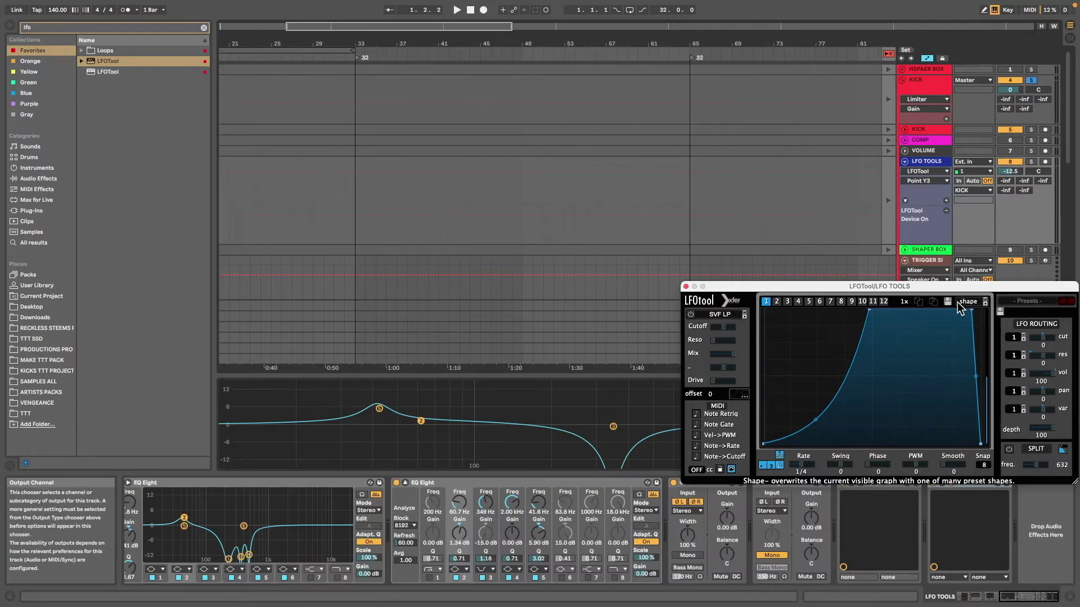
Return to the Session View and bring up the list of available shapers in the SHAPER BOX track's ShaperBox 2.
key("Tab")
scroll(440, 110, "right", 2)
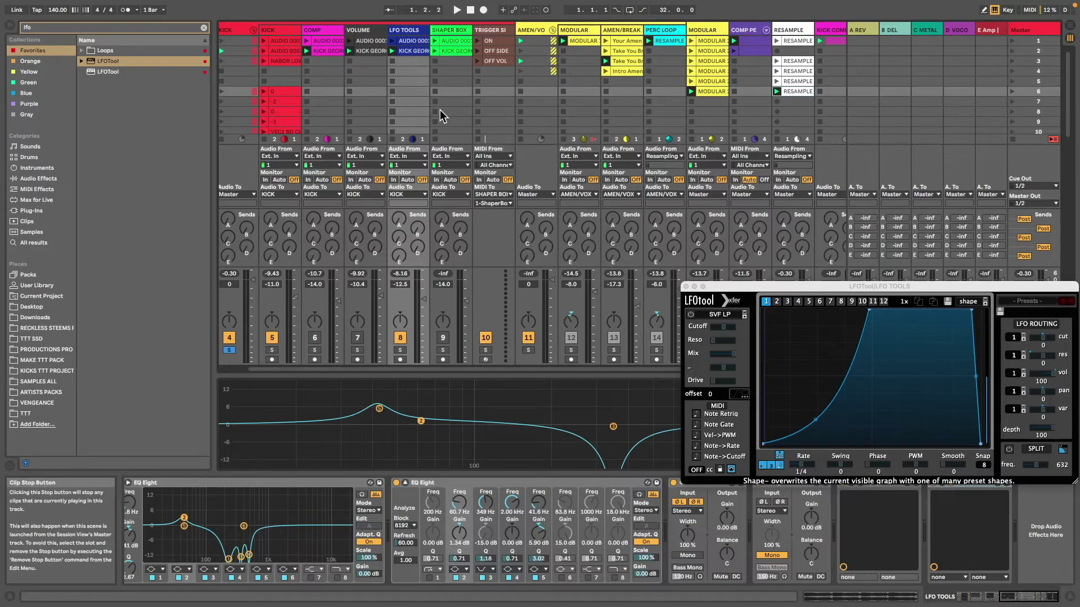
left_click(449, 30)
left_click_drag(602, 286, 566, 126)
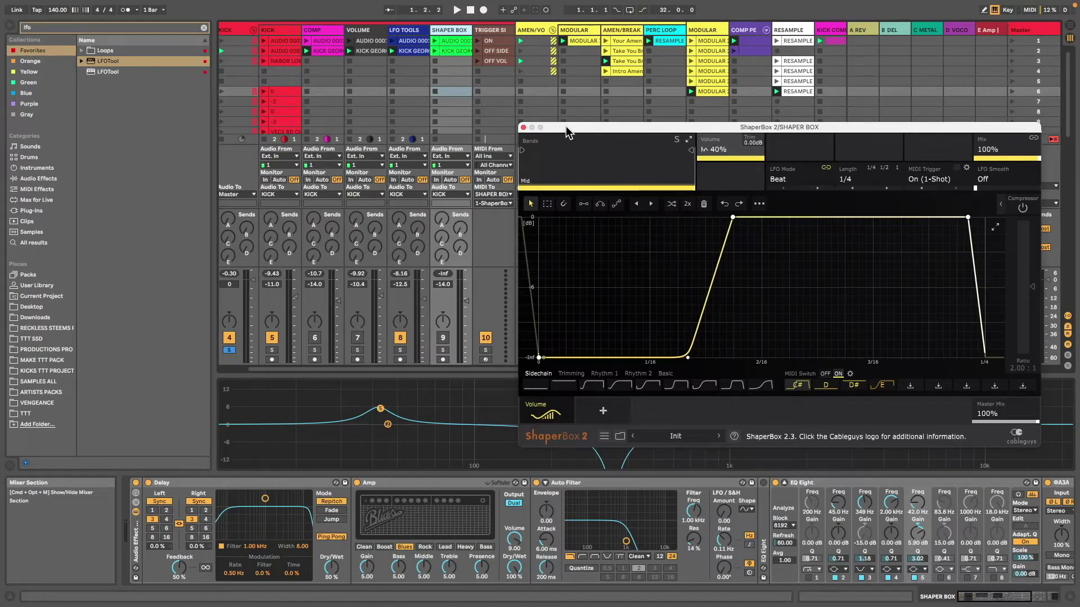
mouse_move(533, 416)
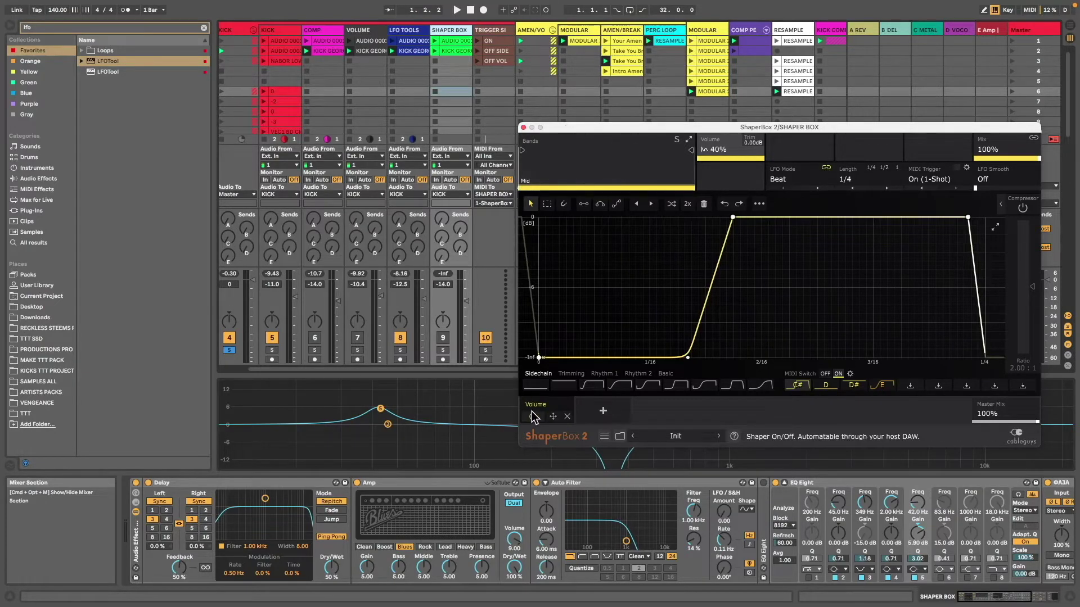
left_click(603, 412)
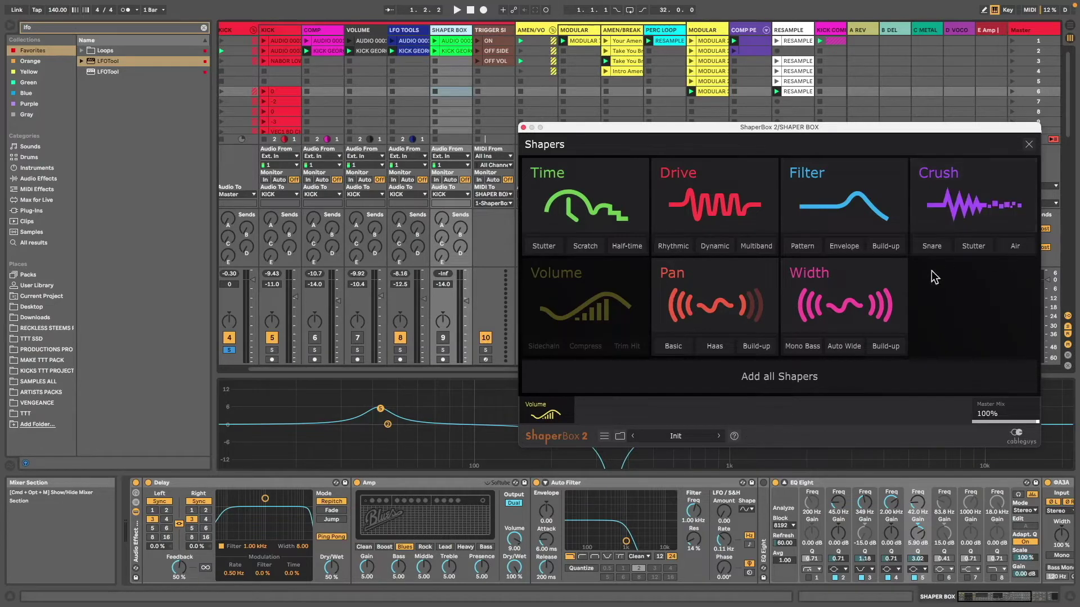
Add a Volume shaper to the new ShaperBox 2 and shape its curve from silence near the bar's start to full volume around 2/4.
mouse_move(556, 419)
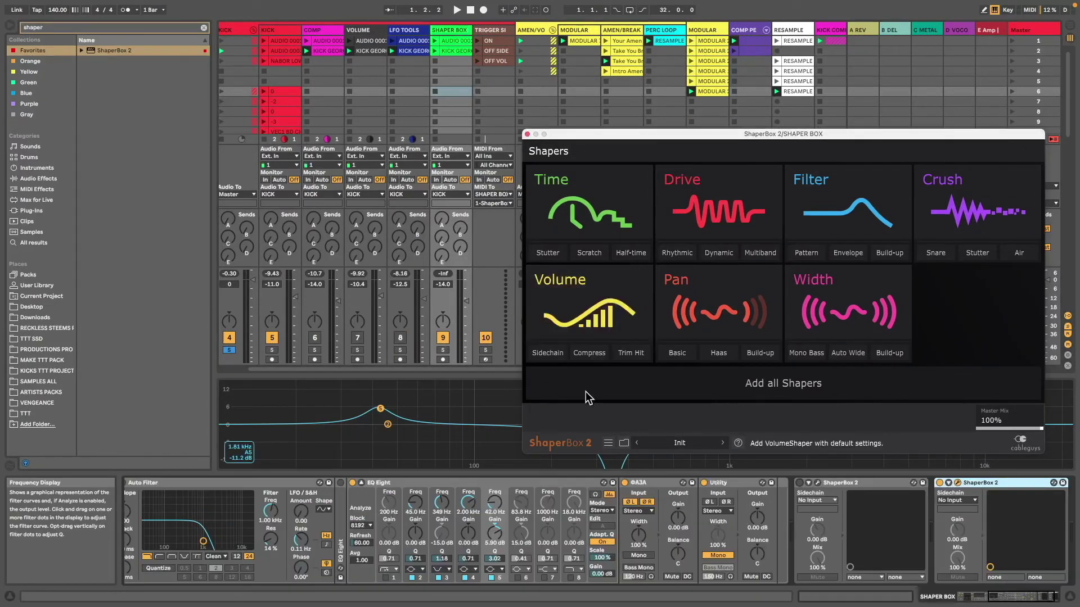
left_click(586, 328)
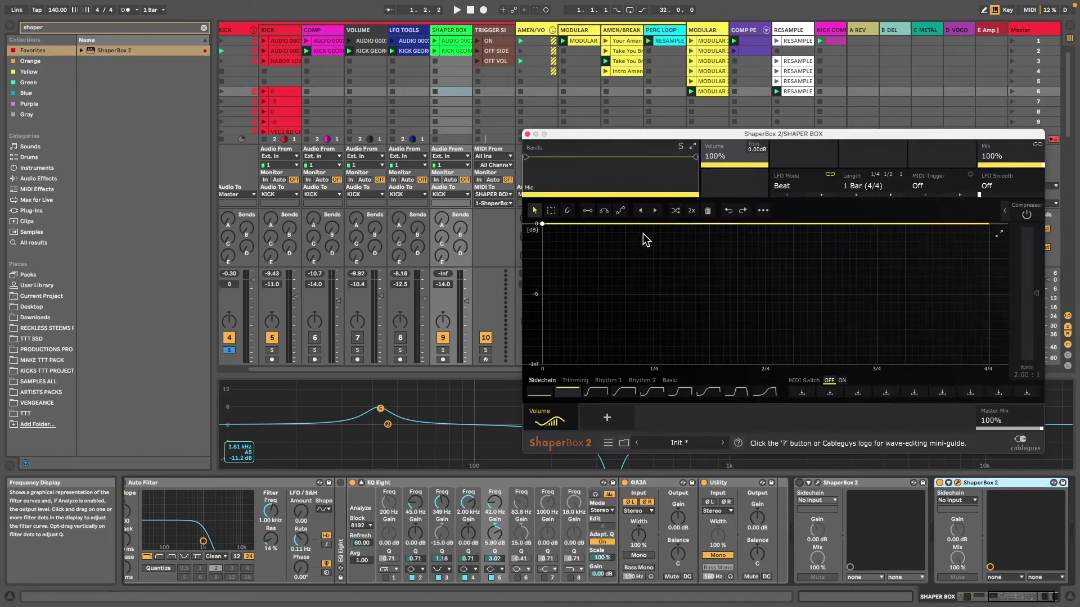
left_click(652, 337)
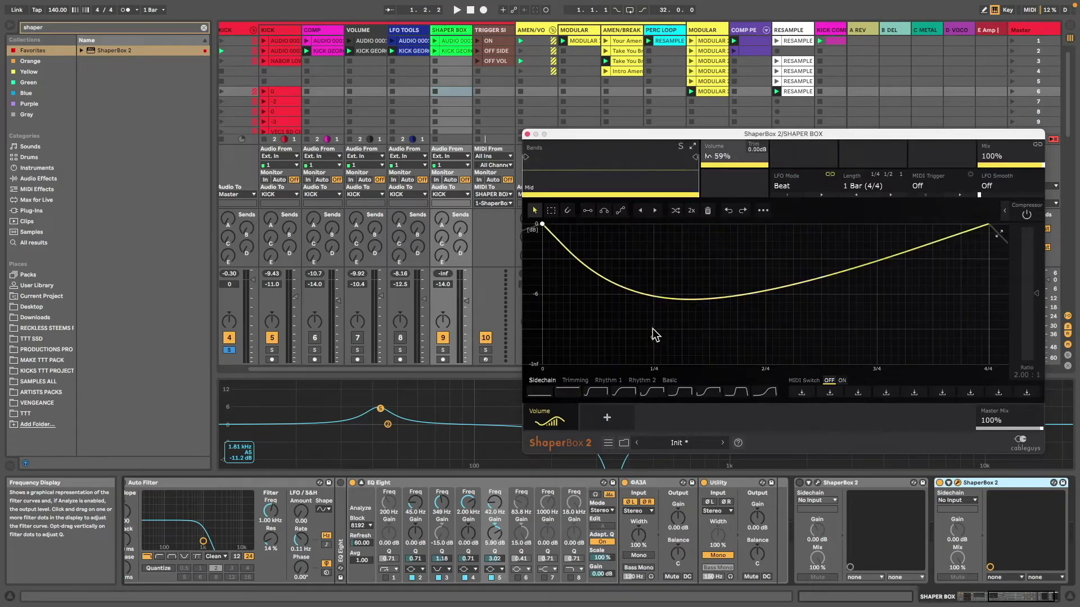
left_click(653, 338)
left_click_drag(652, 338, 774, 224)
left_click_drag(543, 226, 557, 363)
Hold the curve at 0 dB until the bar's end, start it from silence at 0/4, move its peak to about 1.5/4 and start playback.
left_click(952, 233)
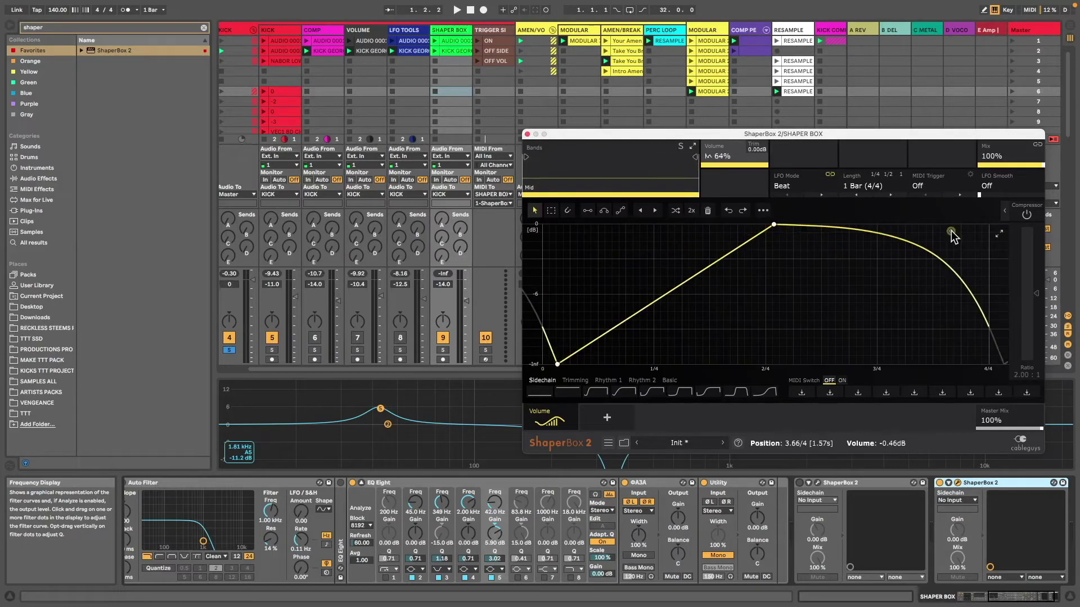
left_click_drag(951, 233, 988, 224)
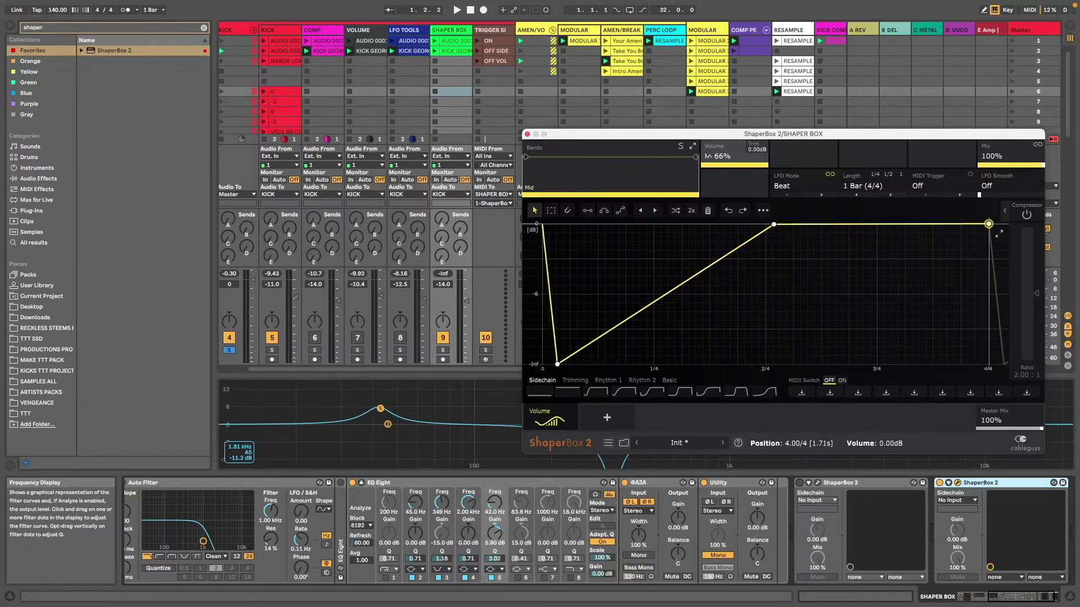
left_click_drag(557, 365, 542, 364)
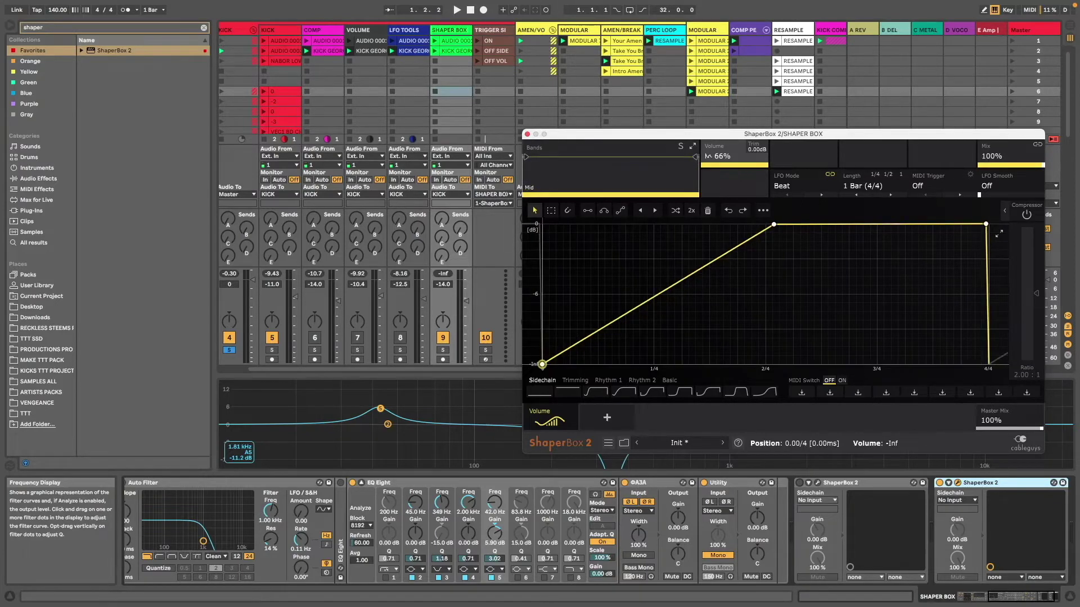
left_click_drag(774, 225, 707, 225)
key("space")
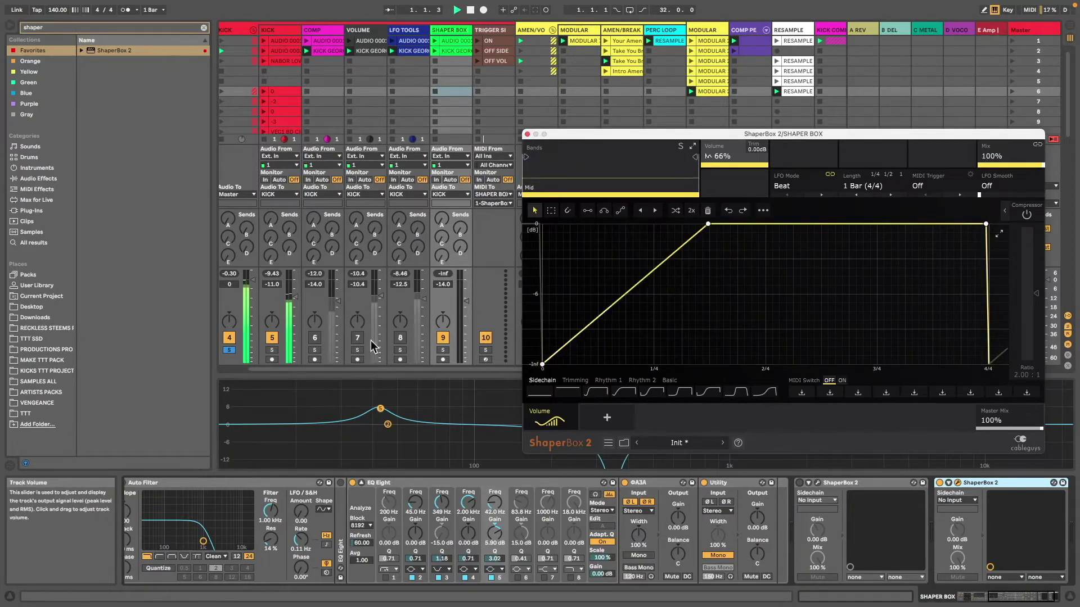
Launch the second SHAPER BOX clip and set the Volume shaper's LFO length to 1/4.
left_click(435, 50)
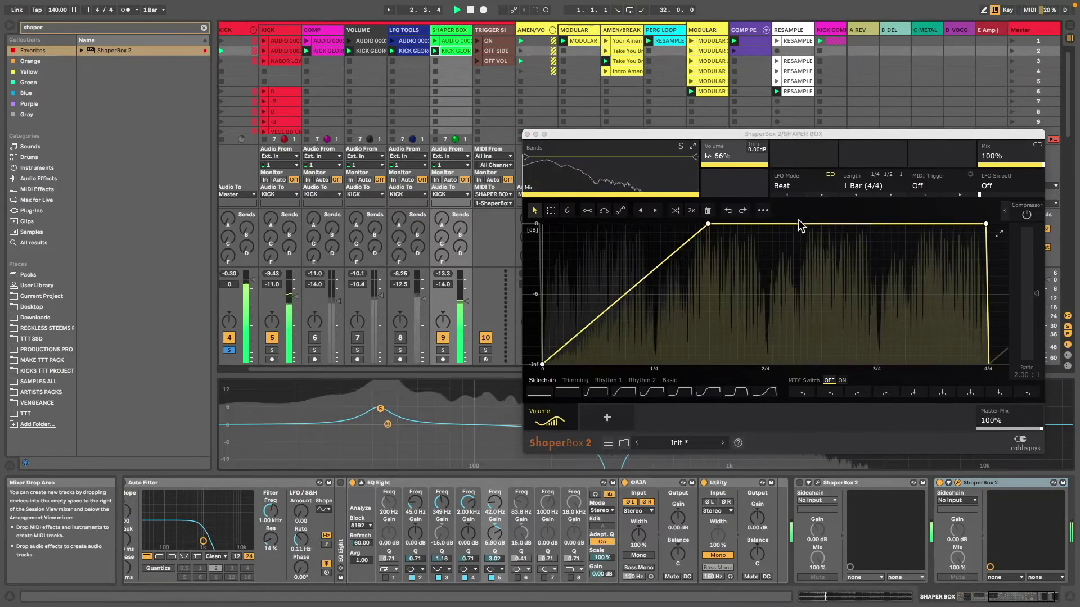
left_click(872, 185)
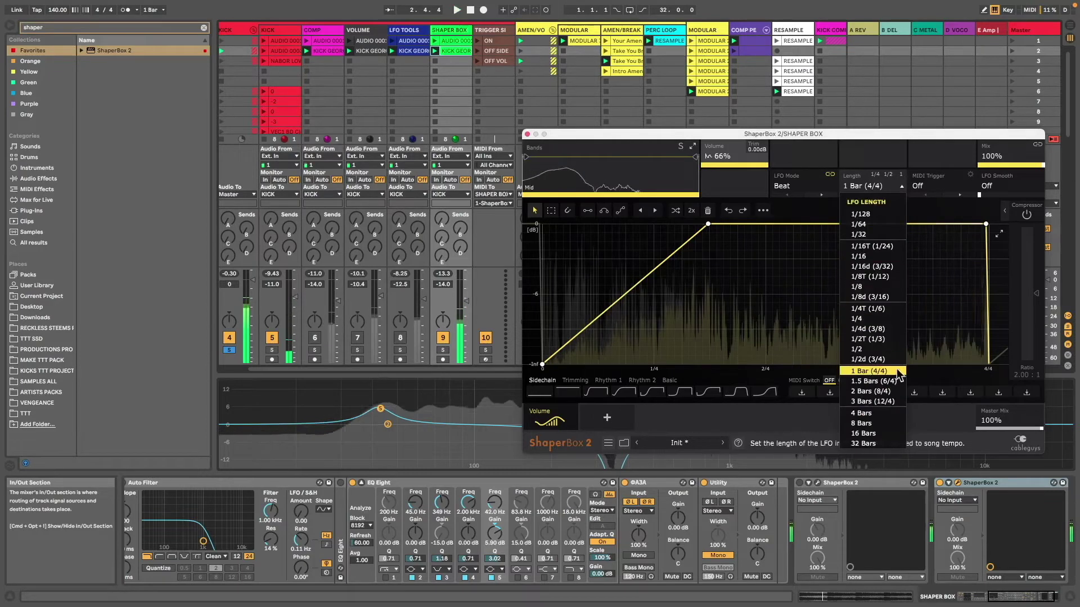
left_click(877, 319)
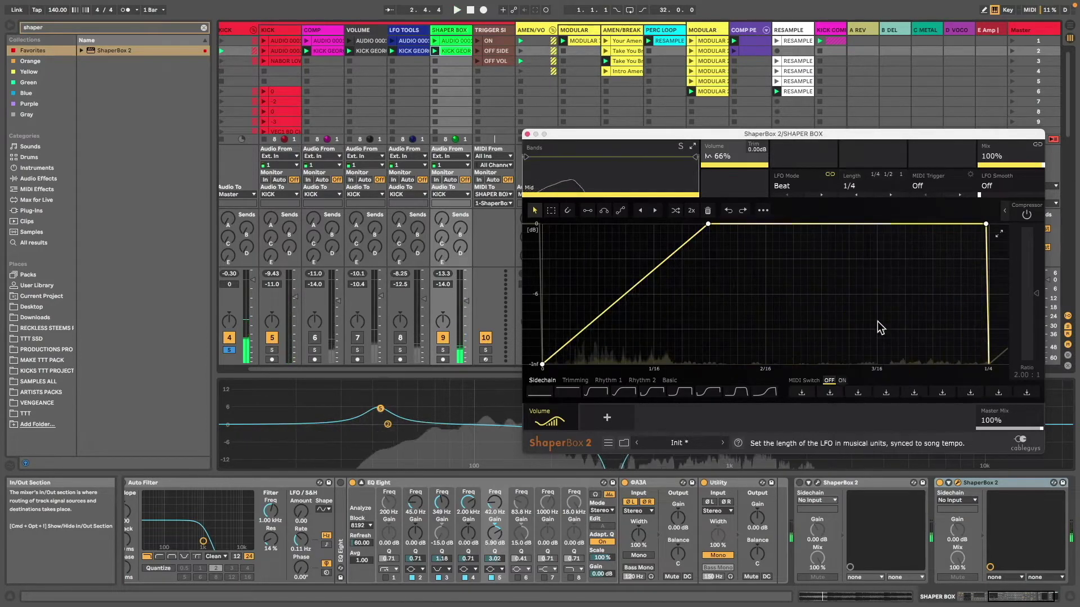
Move the curve's full-volume point to about 2/16 and bend the rise so it stays near silence longer, with playback running.
key("space")
left_click_drag(711, 229, 759, 228)
left_click_drag(685, 335, 688, 364)
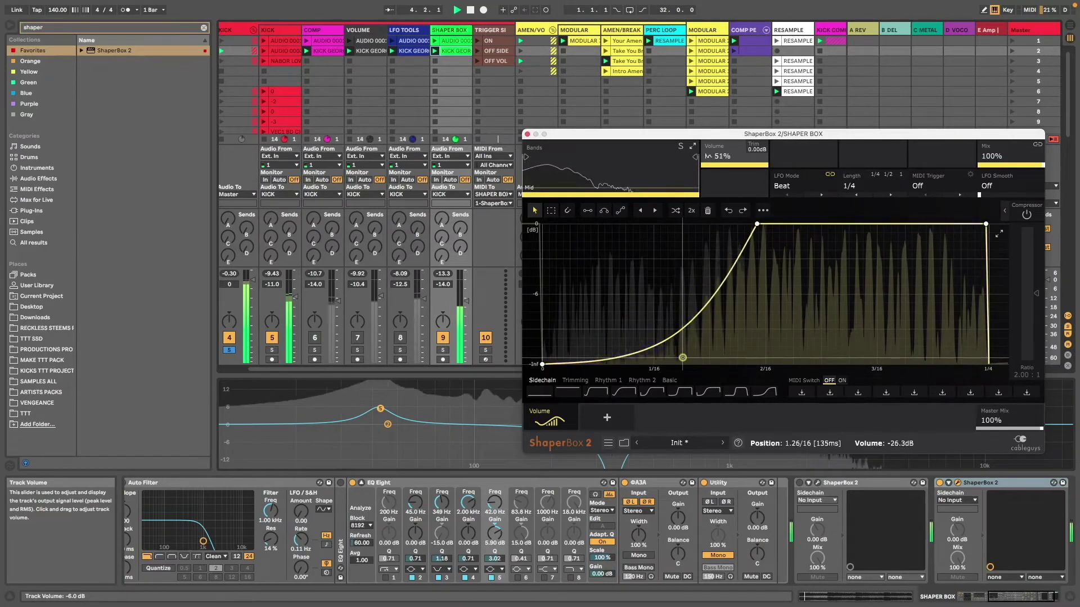
scroll(922, 565, "down", 2)
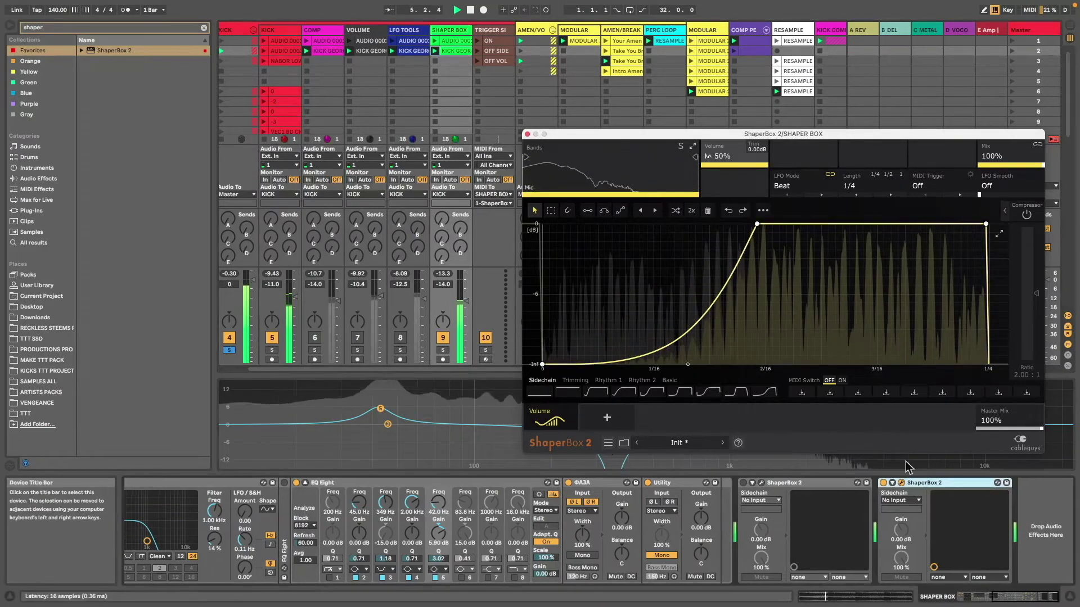
Show the KICK group's oscilloscope, raise the SHAPER BOX track's volume to -11.8 dB and toggle the KICK track's output for comparison.
left_click(235, 32)
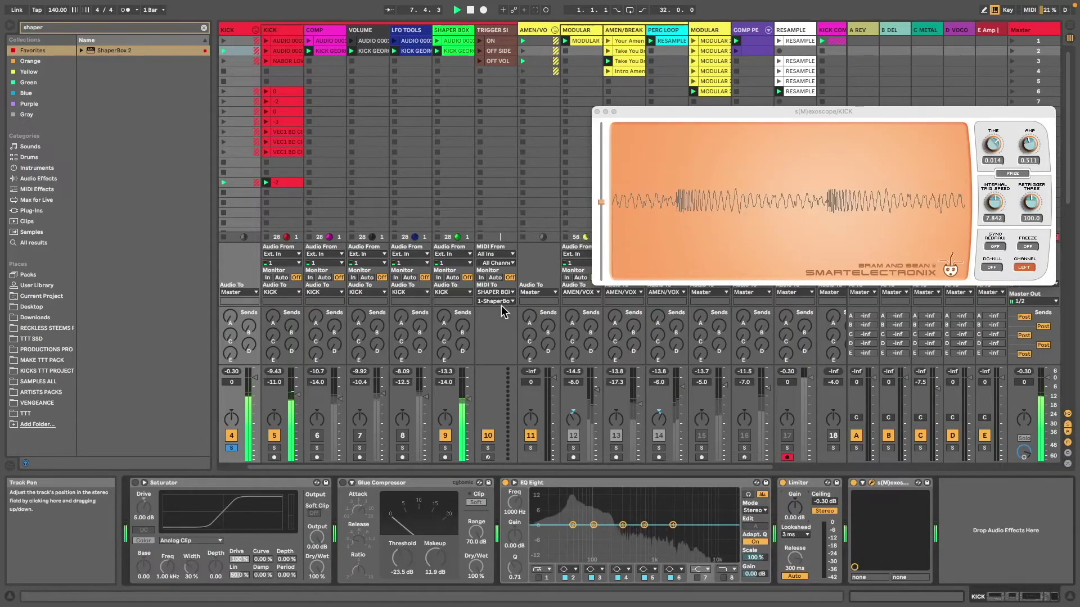
left_click_drag(467, 397, 466, 394)
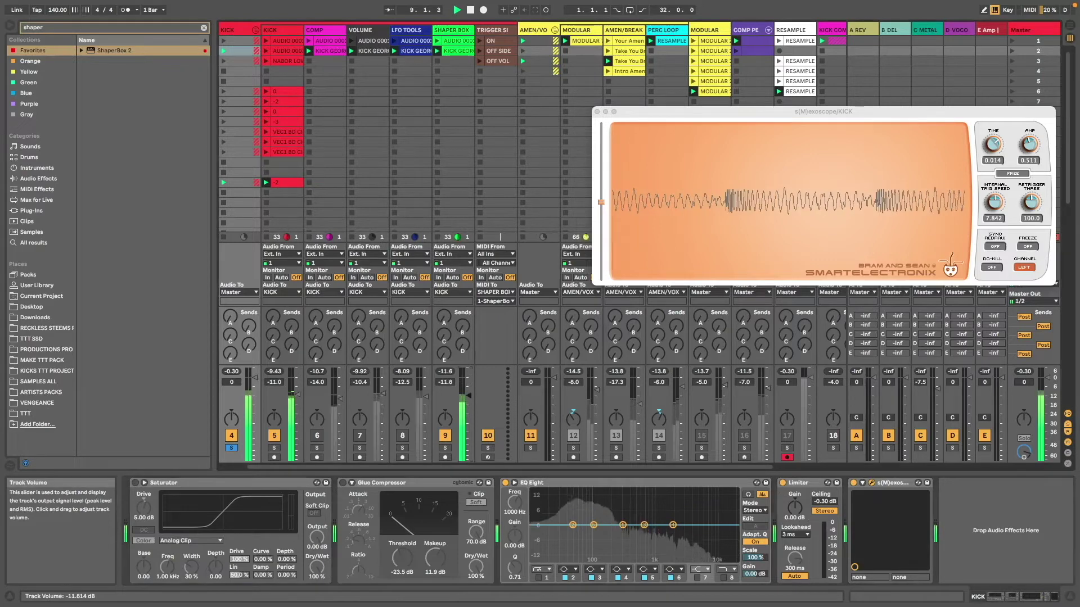
left_click(274, 437)
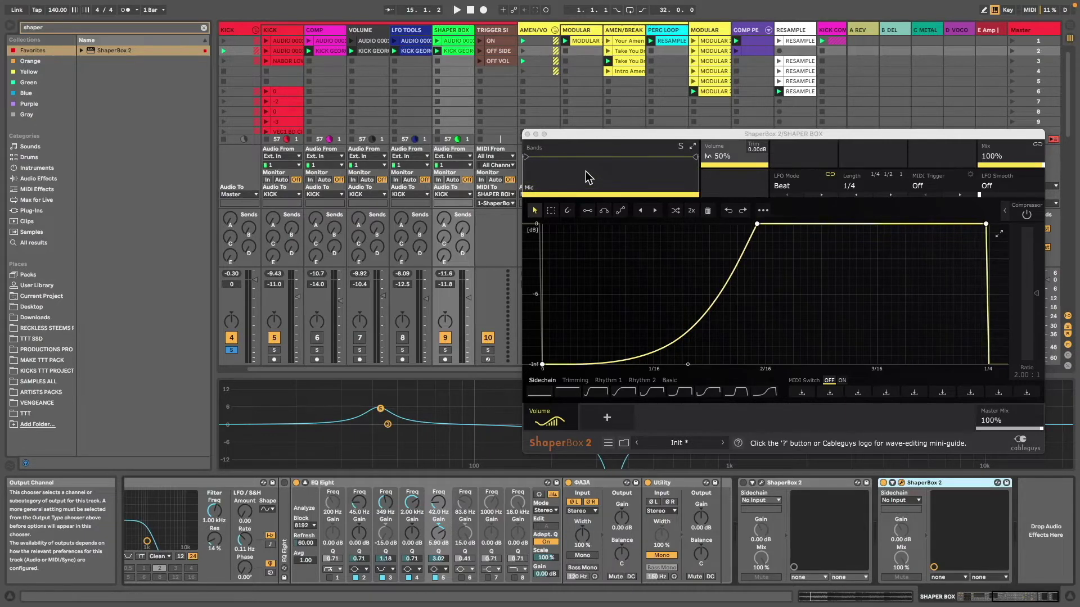
Split ShaperBox 2 into three bands with the low split at 253 Hz and the high split at 2.36 kHz.
left_click_drag(529, 160, 578, 157)
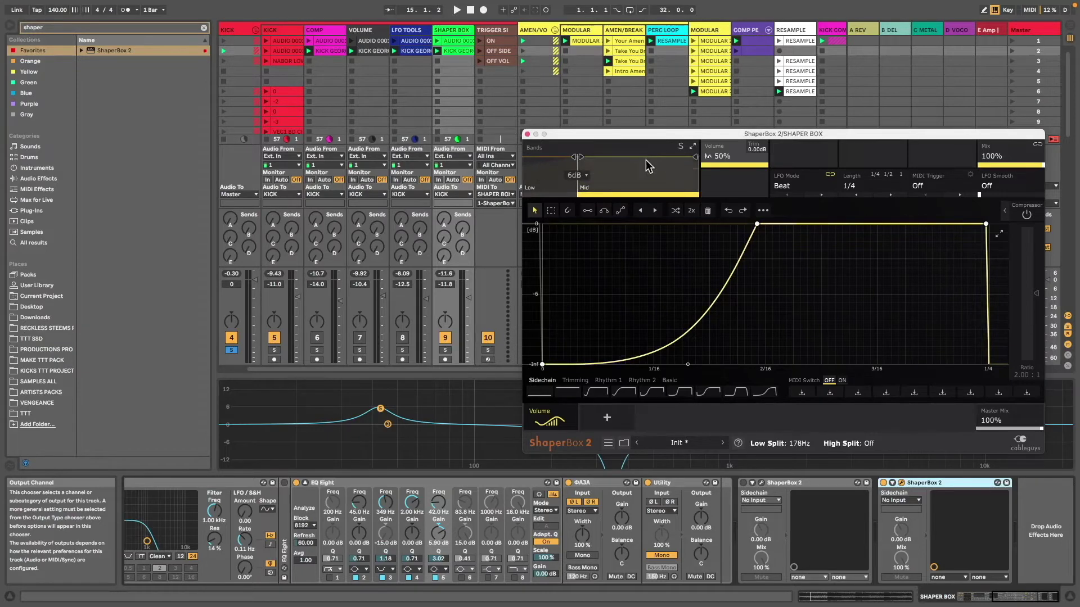
left_click(692, 147)
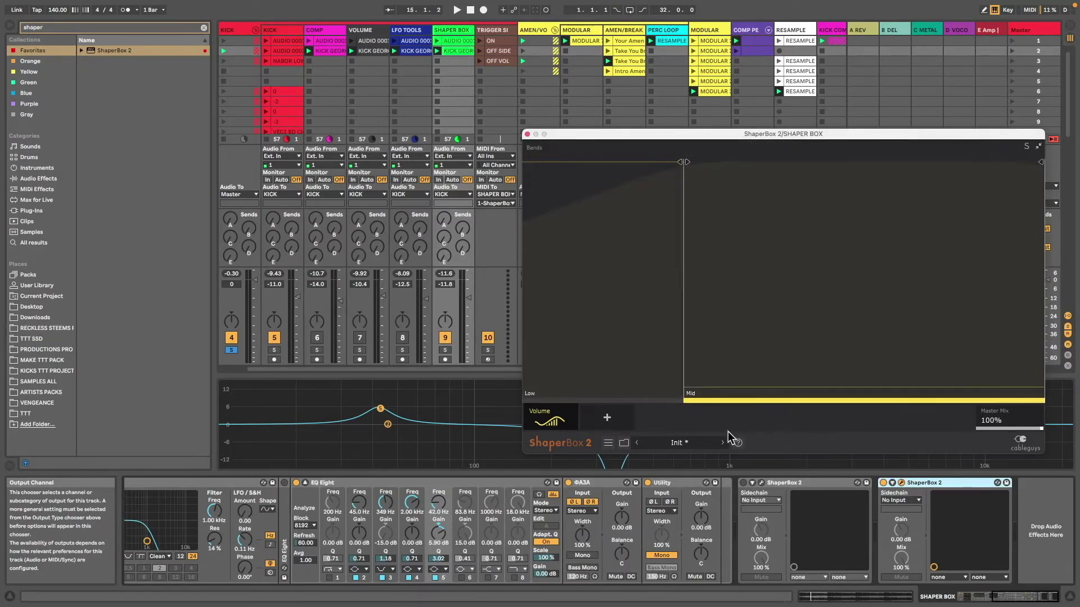
left_click_drag(684, 162, 711, 162)
left_click_drag(1041, 162, 879, 163)
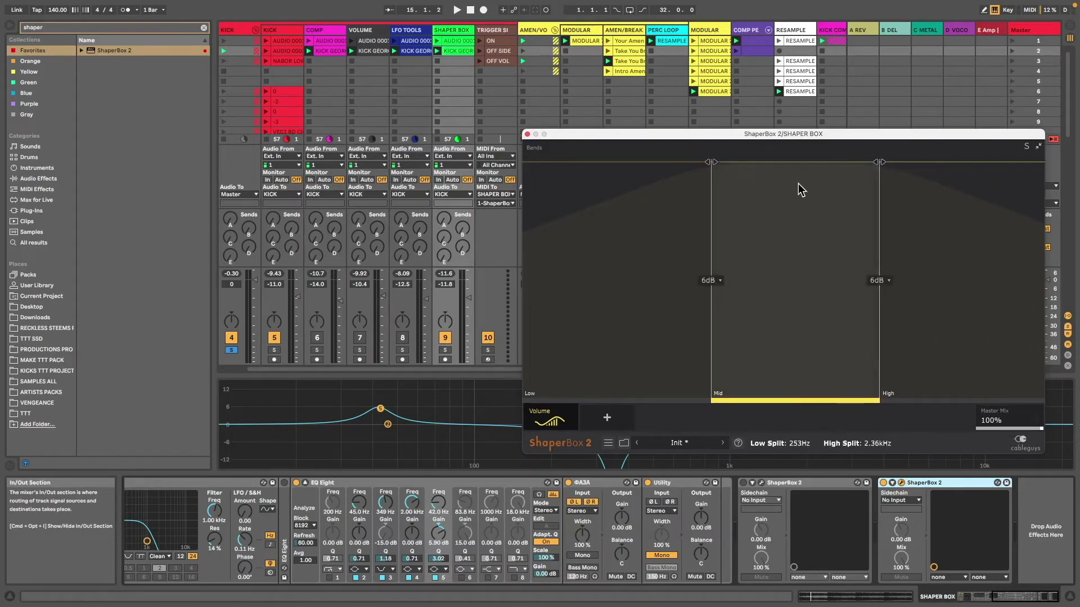
Audition the last yellow MODULAR track on its own during playback, and solo the SHAPER BOX track in its place.
key("space")
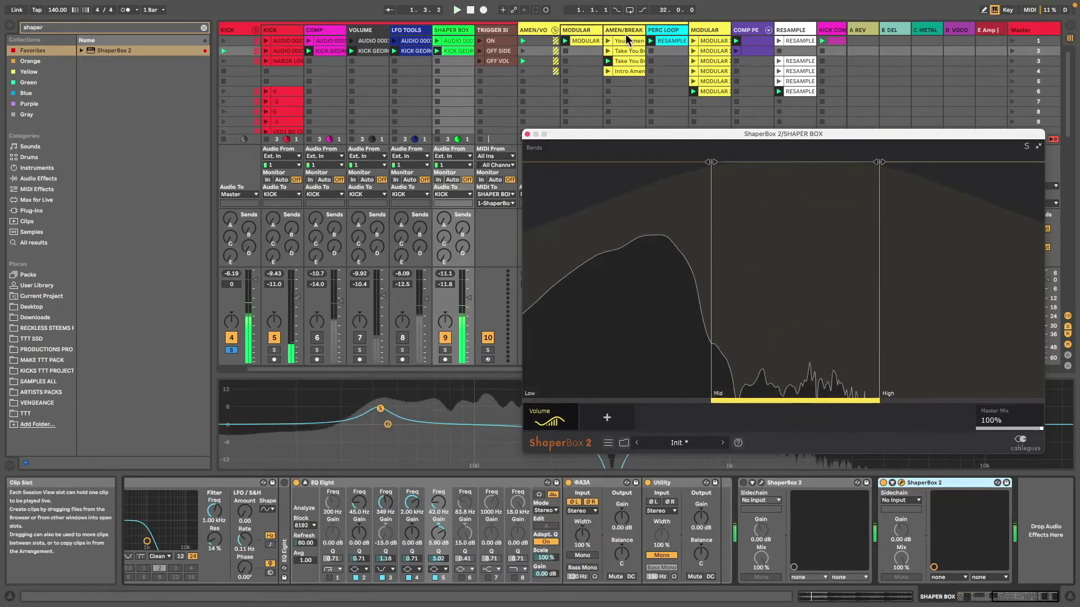
left_click_drag(669, 134, 1001, 184)
left_click(701, 350)
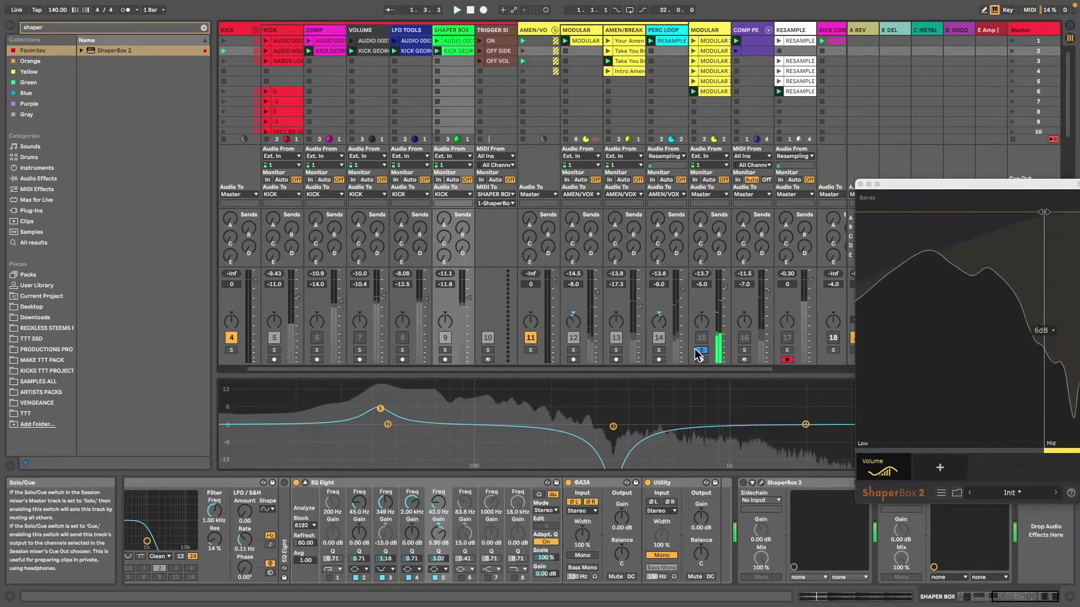
left_click_drag(928, 181, 578, 32)
key("space")
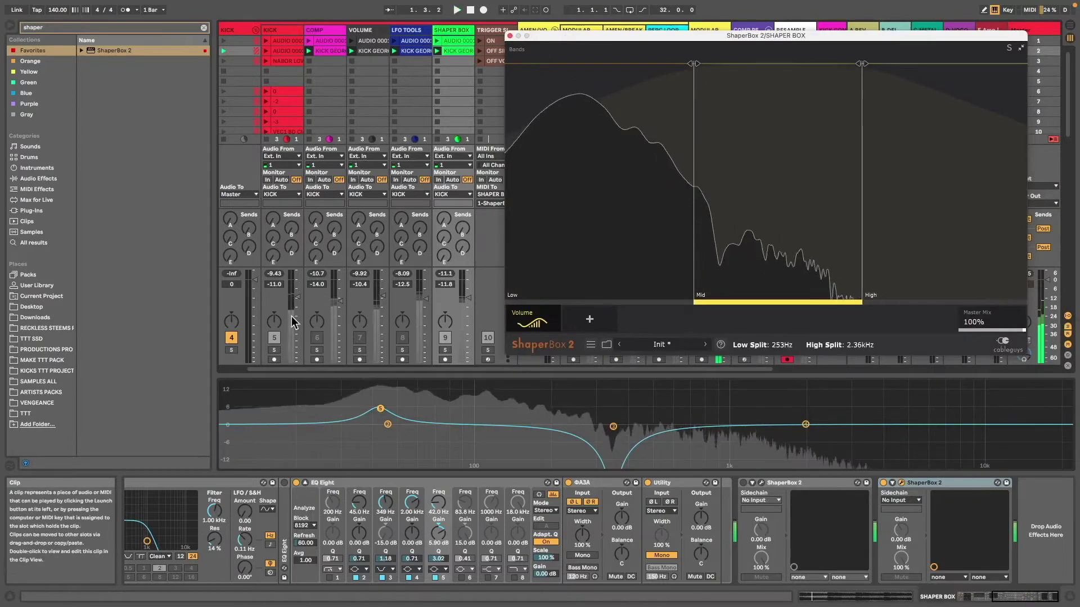
left_click(445, 350)
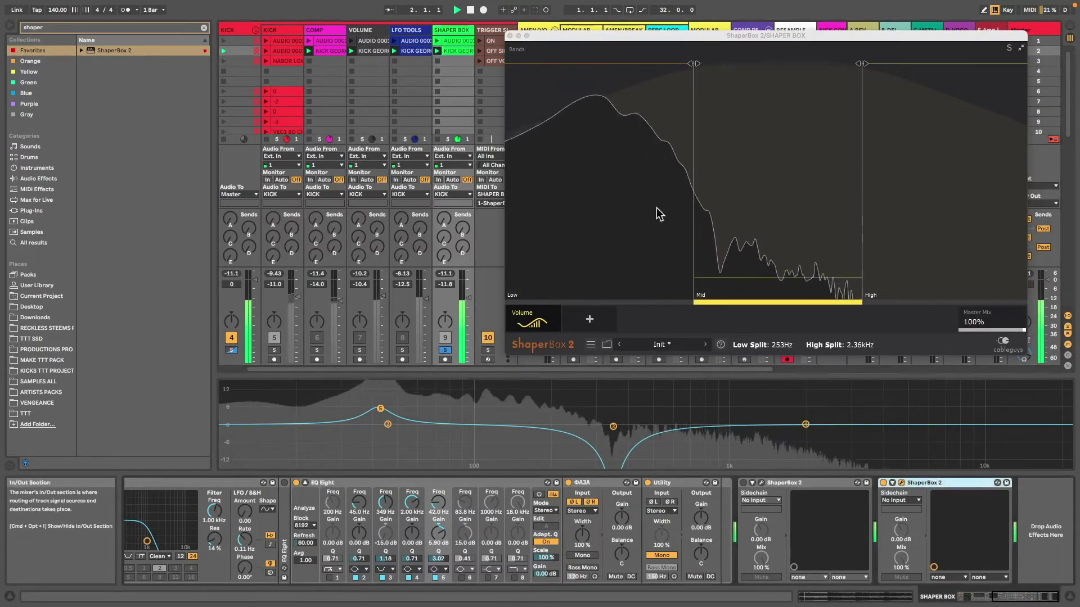
Collapse the expanded band view and give the Low band the Sidechain preset wave that follows Sidechain 3.
left_click(1021, 48)
left_click(558, 77)
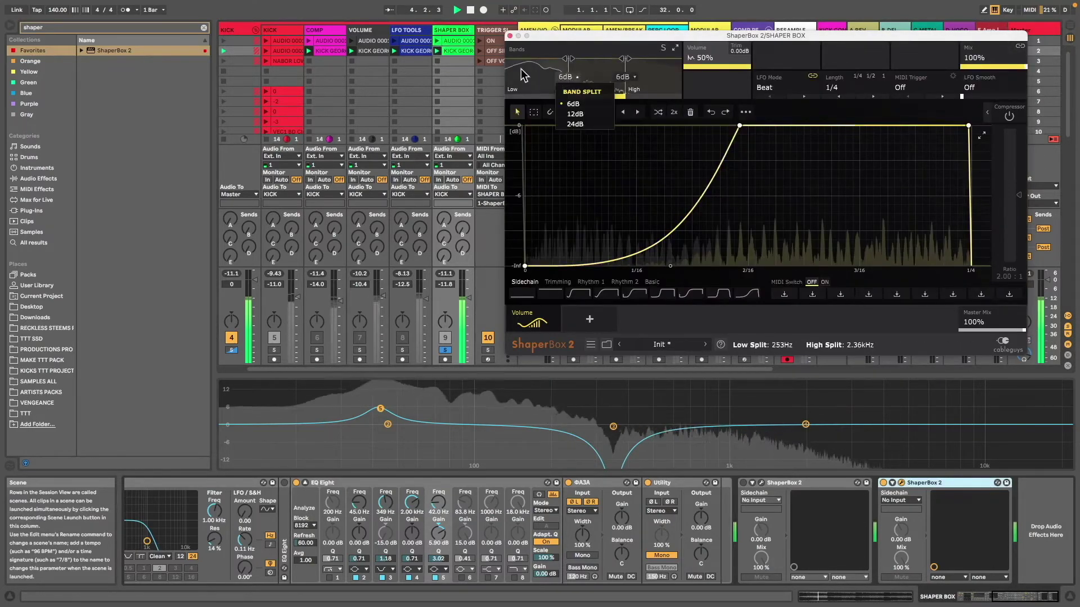
left_click(537, 79)
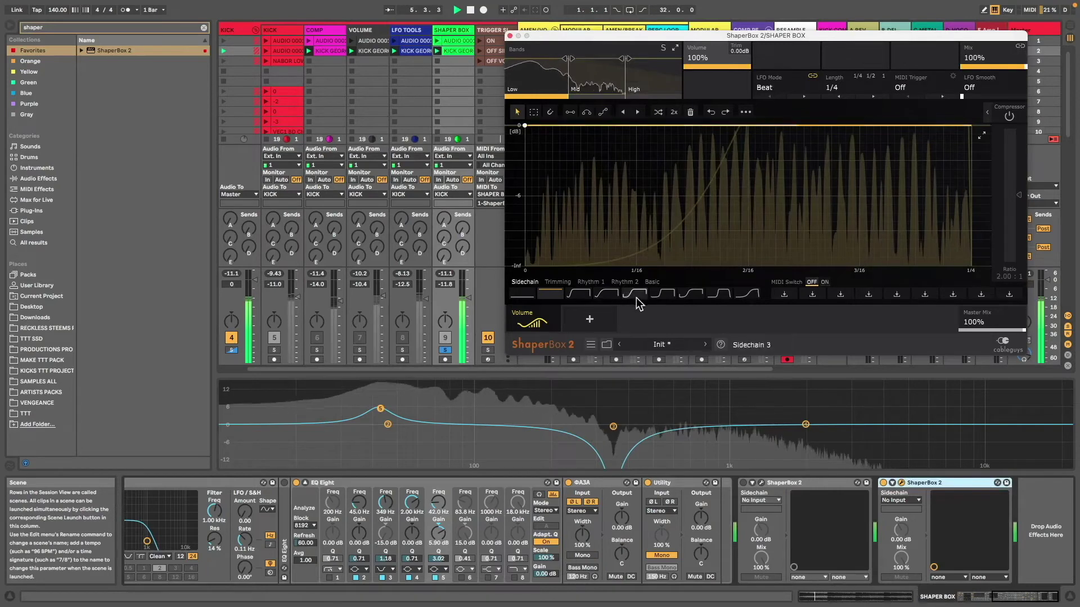
left_click(661, 298)
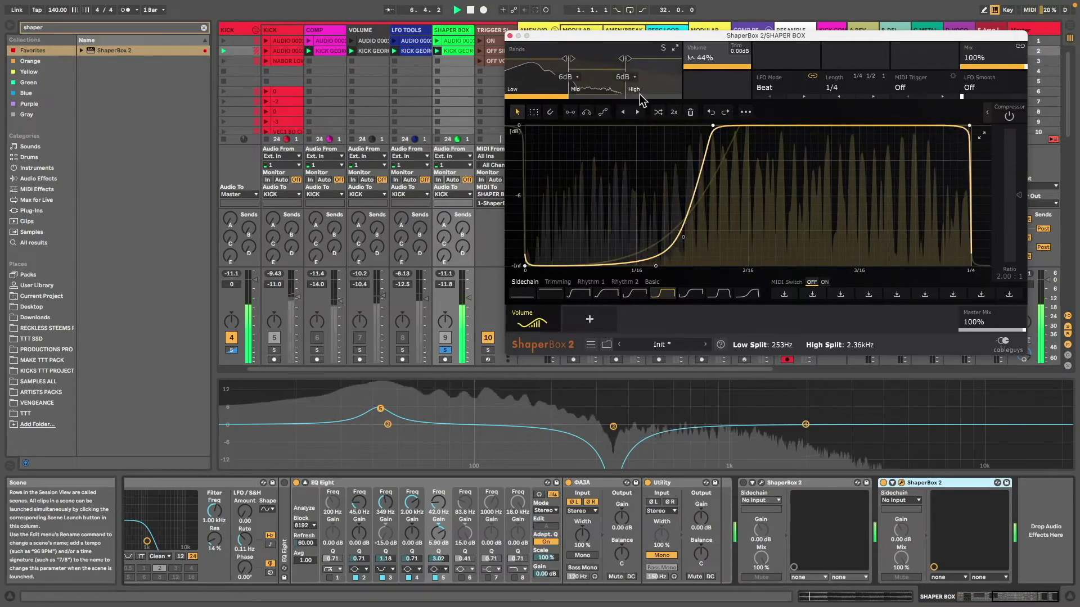
Select ShaperBox's High band and open the SHAPER BOX track's Auto Filter up to 19.9 kHz.
left_click(657, 82)
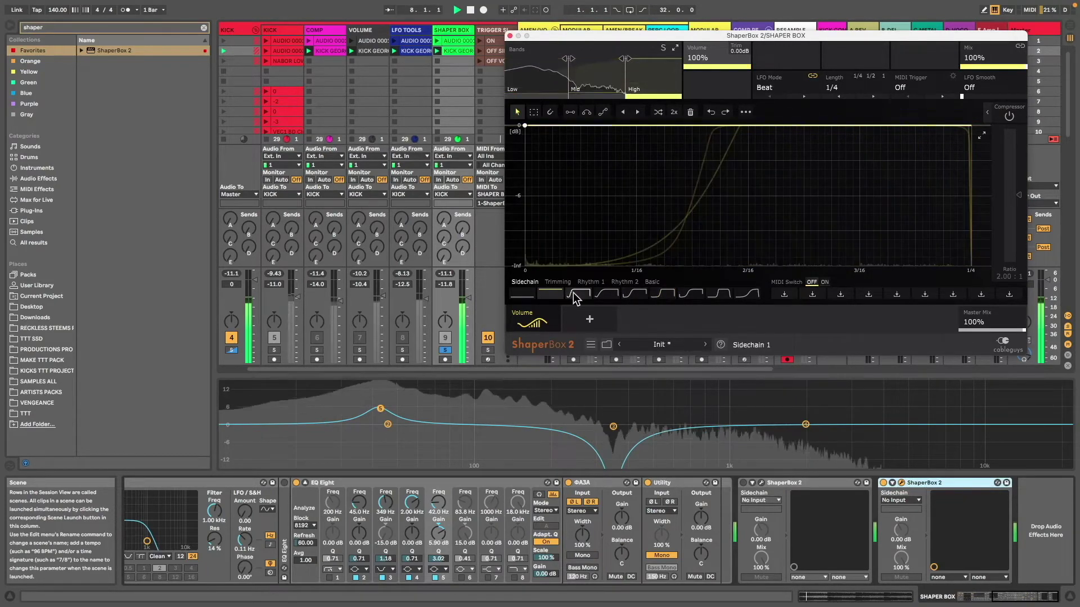
scroll(499, 526, "left", 5)
left_click_drag(499, 526, 529, 363)
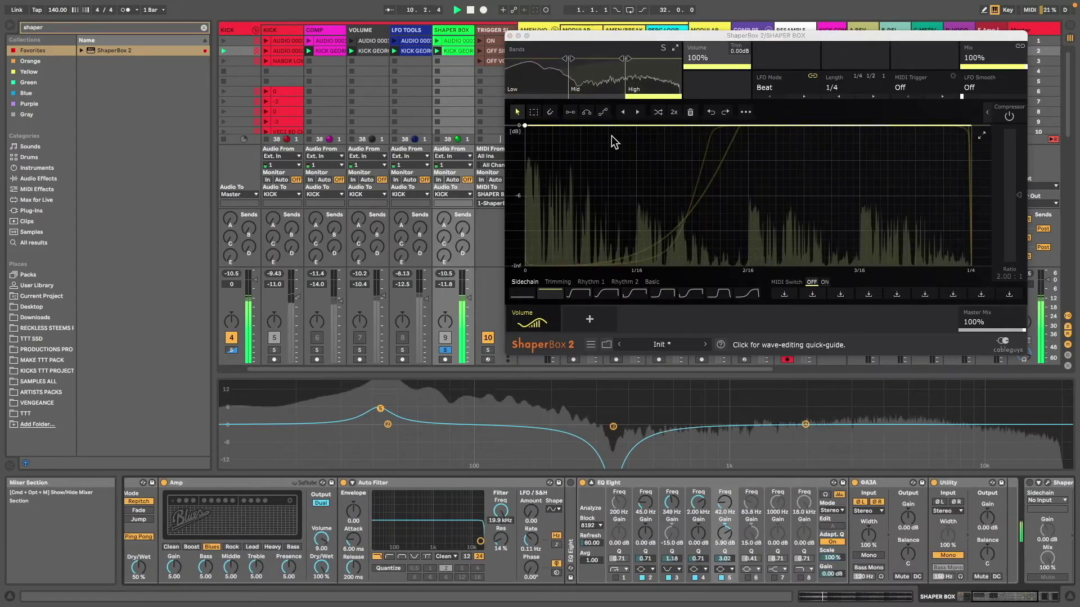
Apply the Sidechain 1 preset to the High band, steepen its rise by removing the bottom point and reach full volume before 1/16.
left_click(589, 296)
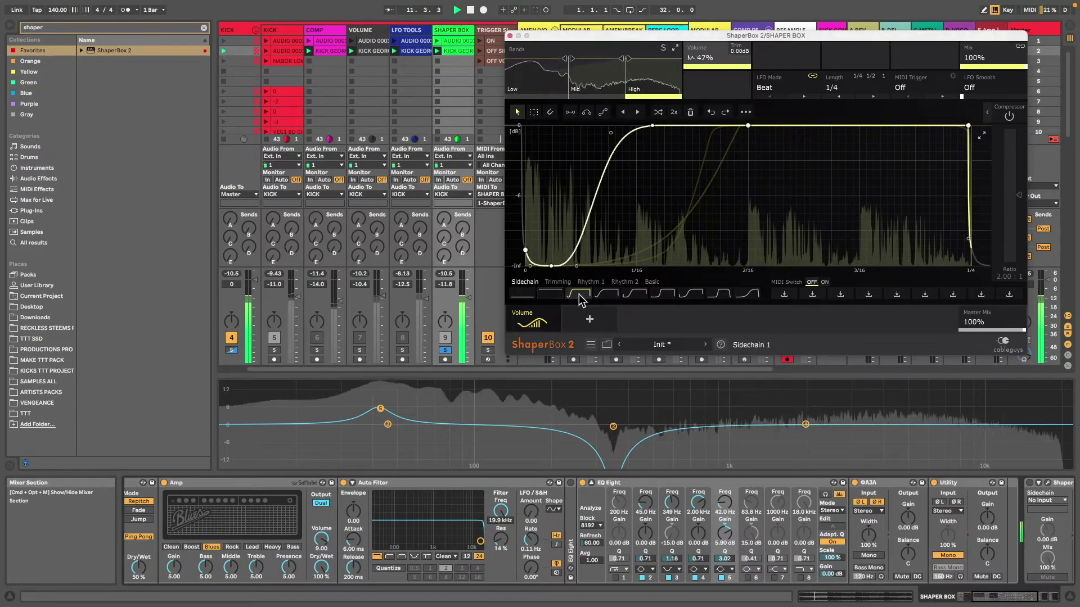
double_click(554, 265)
left_click_drag(554, 264, 584, 183)
double_click(565, 222)
left_click_drag(652, 126, 619, 125)
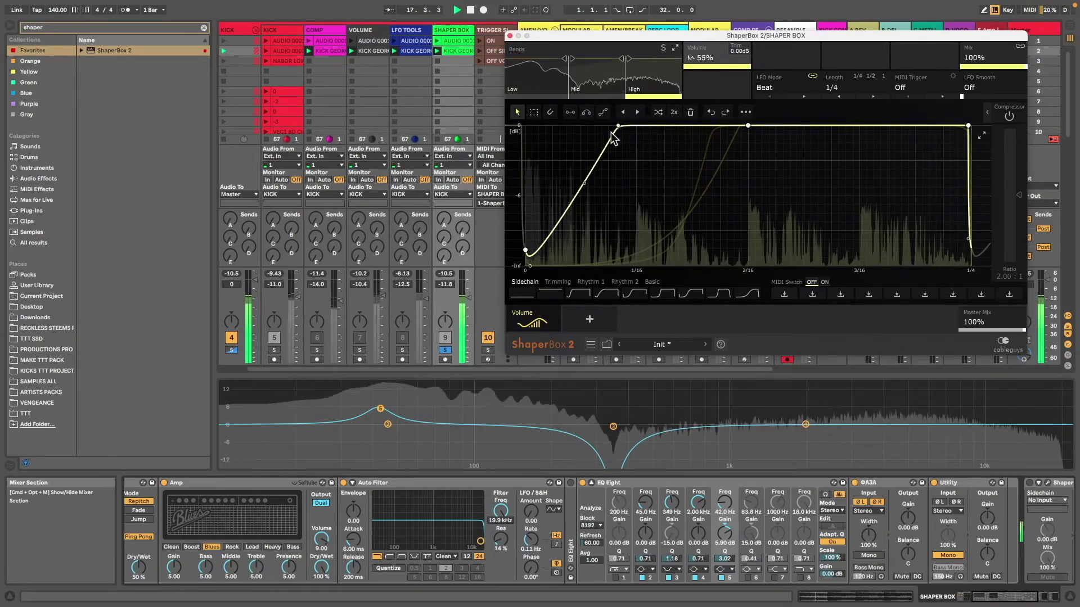
Move the Mid band's peak to 1.30/16, bend the rise upward toward it and hold 0 dB after it.
left_click_drag(618, 125, 670, 126)
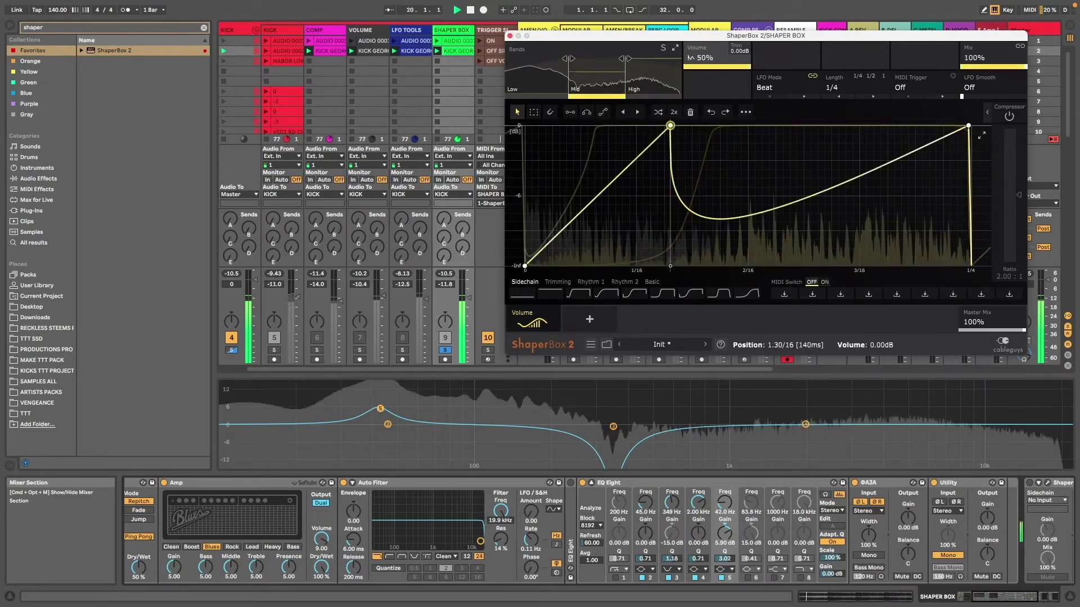
left_click_drag(671, 266, 662, 149)
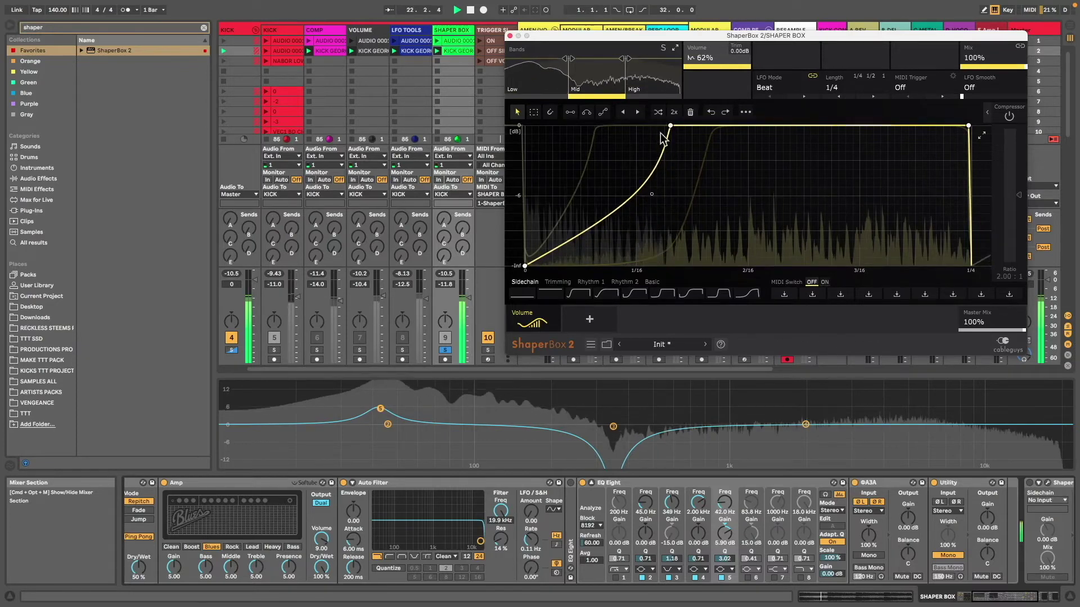
mouse_move(651, 194)
left_mouse_down()
mouse_move(652, 214)
mouse_move(651, 191)
left_mouse_up()
Remove the Low band's bottom point and turn the soft point at 1.42/16 into a hard corner.
left_click(539, 75)
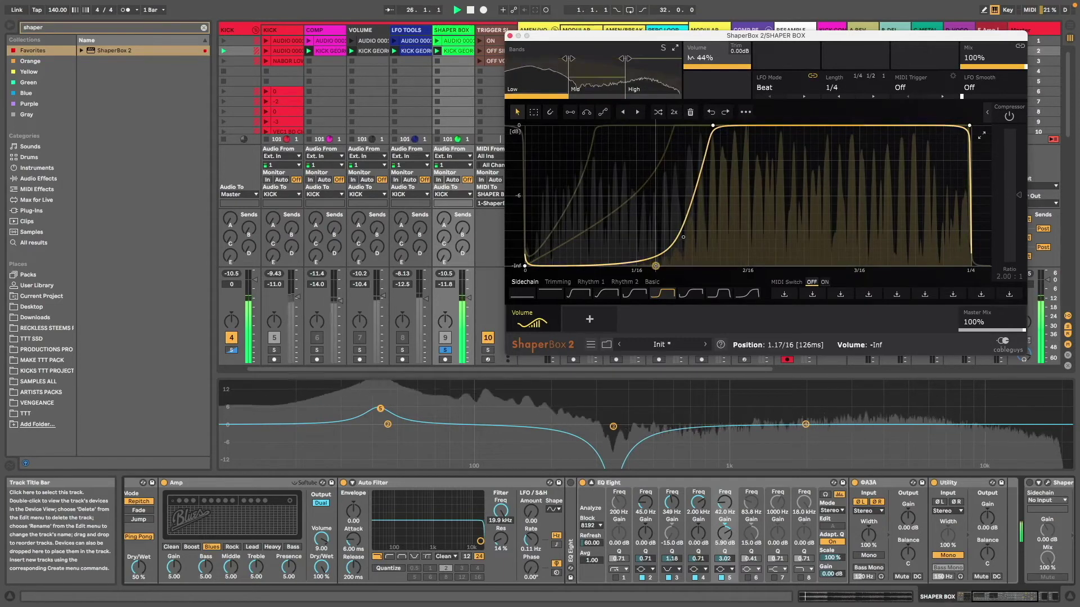
left_click_drag(655, 266, 655, 269)
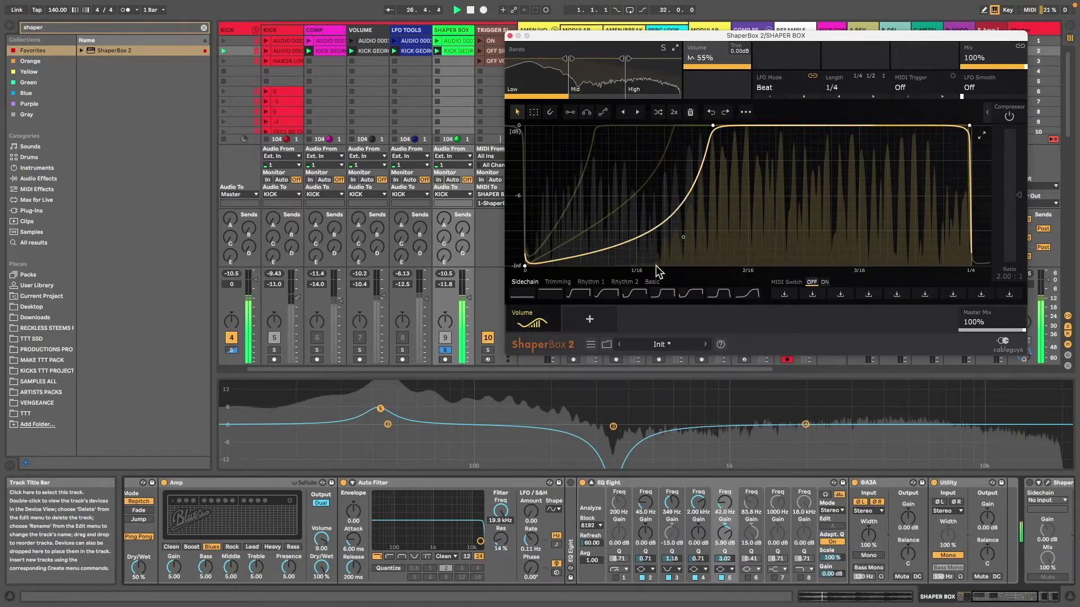
right_click(683, 239)
left_click(682, 238)
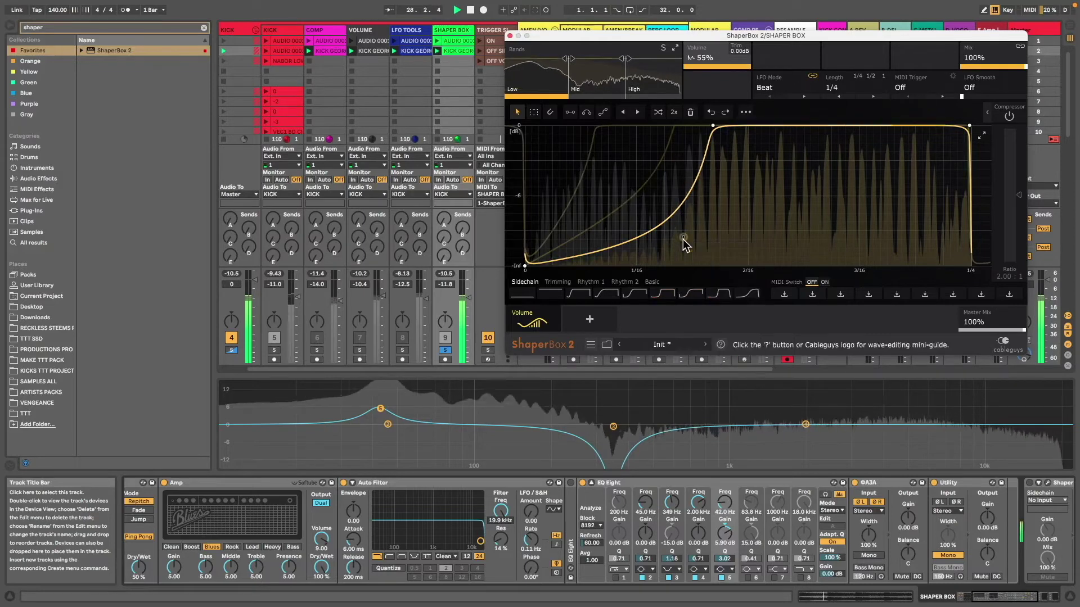
left_click(683, 238)
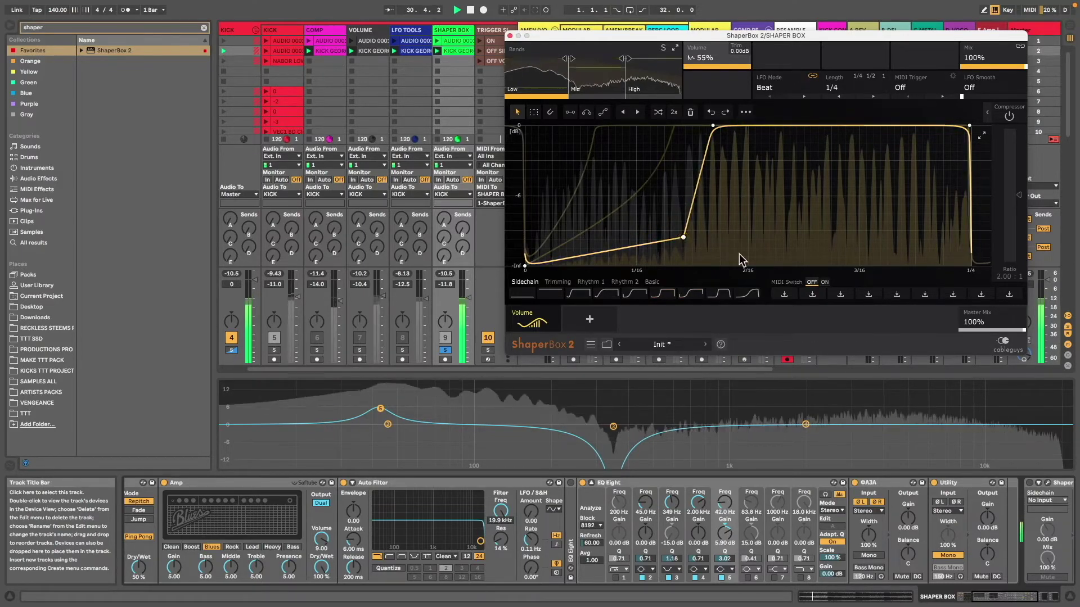
Consult the wave-editing guide, lower the Low band's corner point to silence and shift its full-volume point to about 2/16.
left_click(1002, 345)
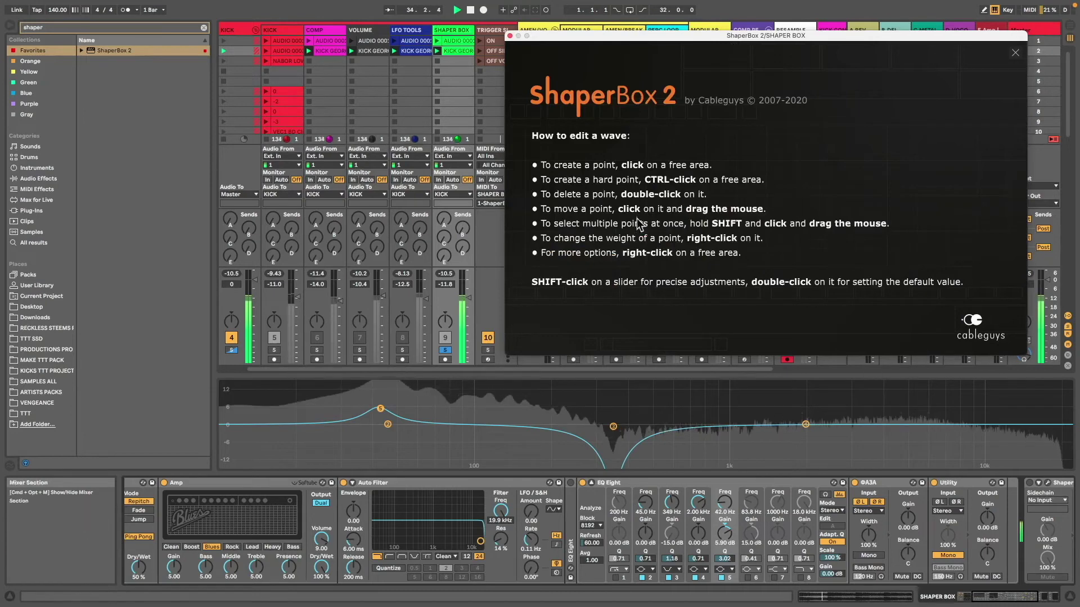
left_click(934, 147)
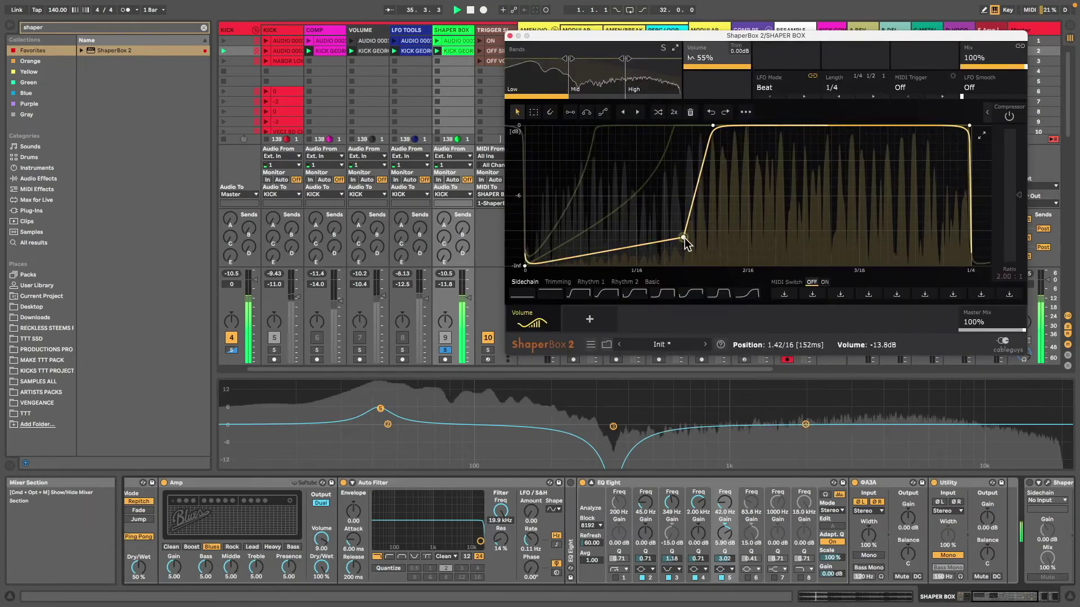
left_click_drag(713, 126, 742, 126)
Solo the KICK group, show its oscilloscope and low-pass the group by enabling and lowering band 8 of its EQ Eight.
left_click(231, 350)
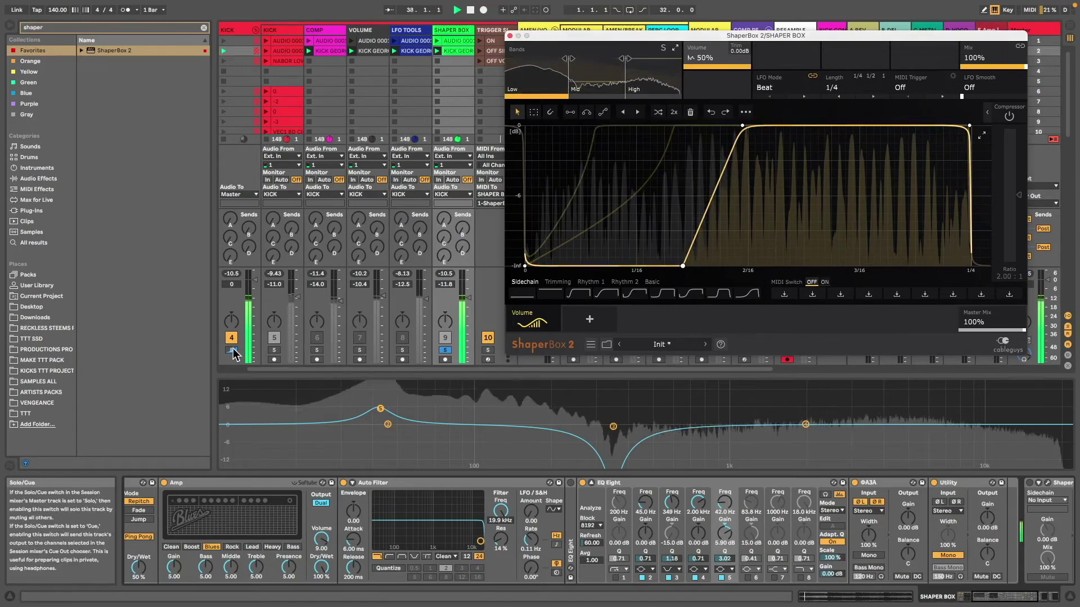
left_click(246, 34)
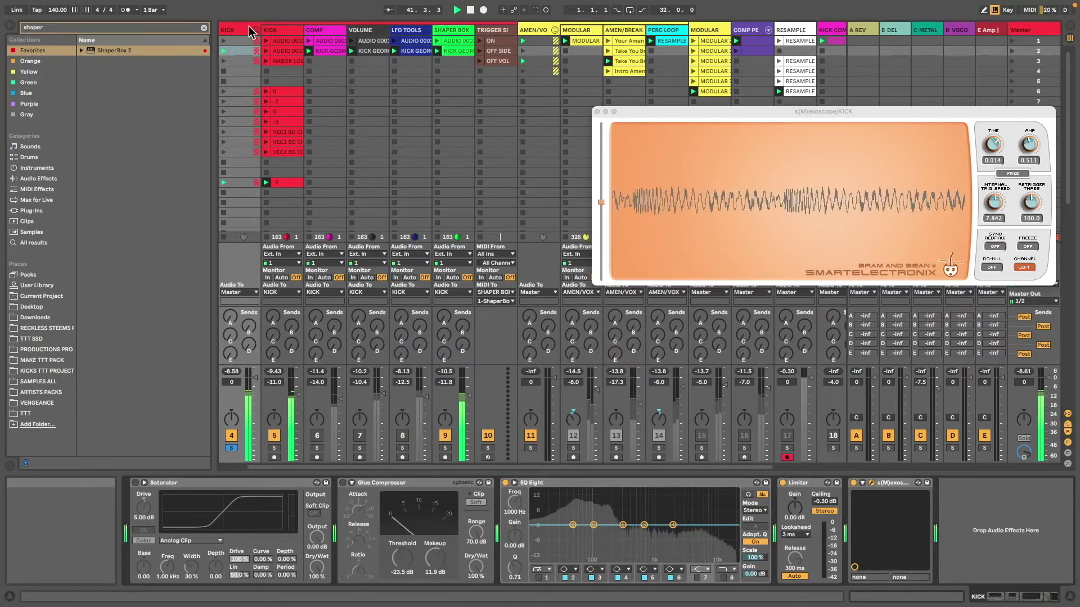
left_click(724, 578)
left_click_drag(731, 525, 690, 533)
mouse_move(515, 504)
left_mouse_down()
mouse_move(515, 531)
mouse_move(517, 509)
left_mouse_up()
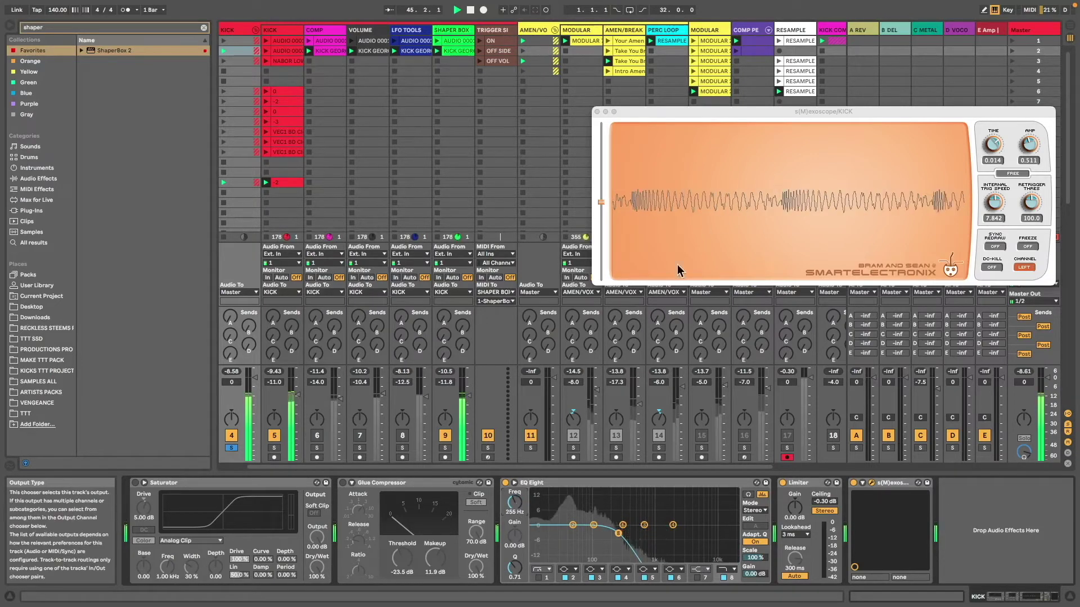
Enable band 1 of the KICK group's EQ Eight as a low cut and solo the SHAPER BOX track.
left_click(538, 577)
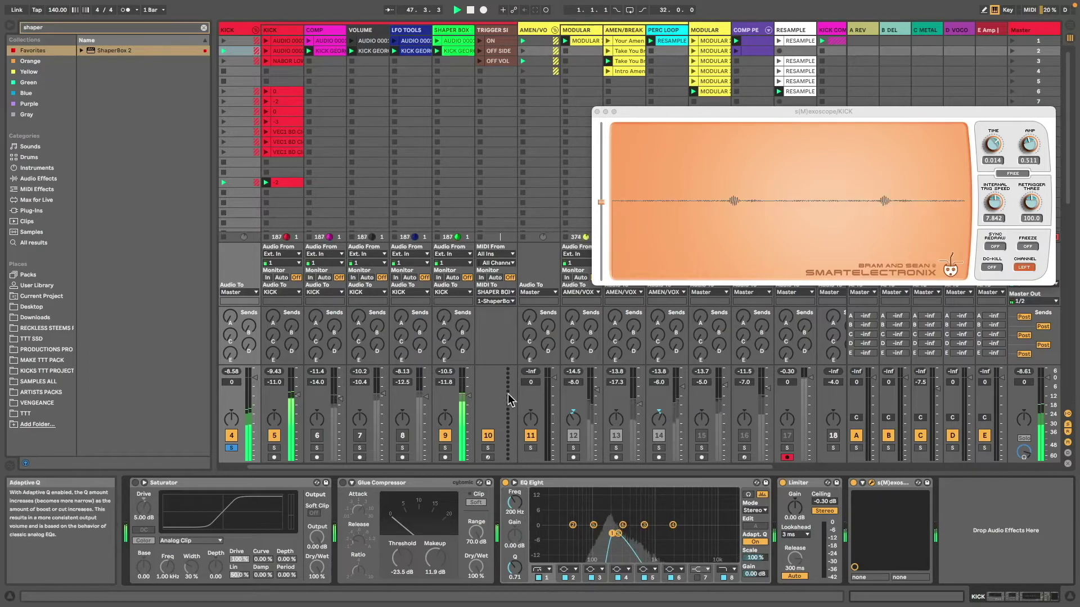
left_click(444, 447)
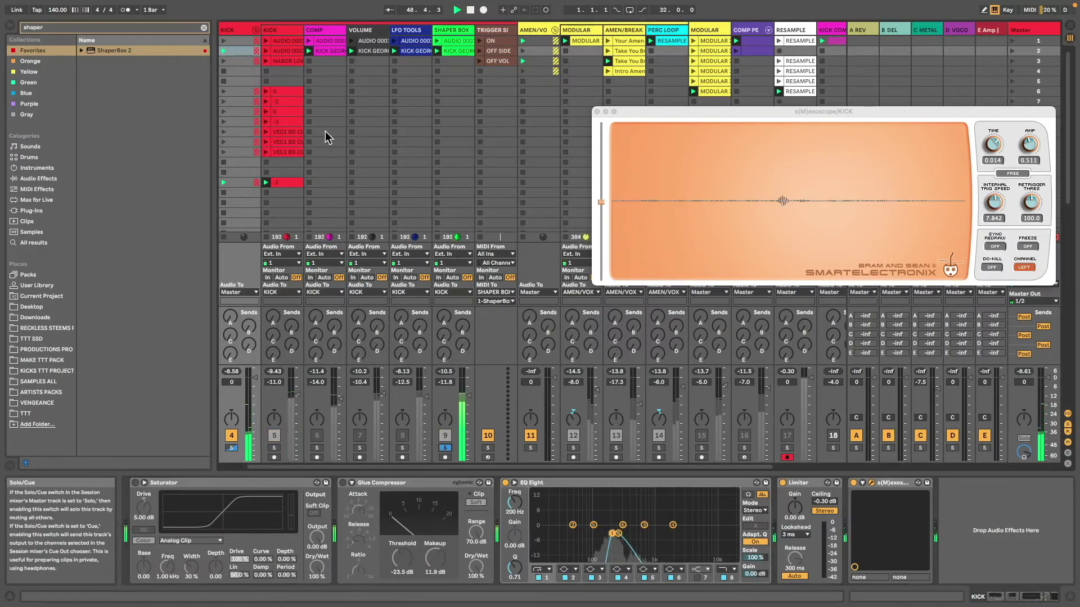
Compare the KICK group's highs and lows on the frozen oscilloscope, disabling EQ Eight's band 1 and returning band 8 to 22.0 kHz.
left_click(735, 529)
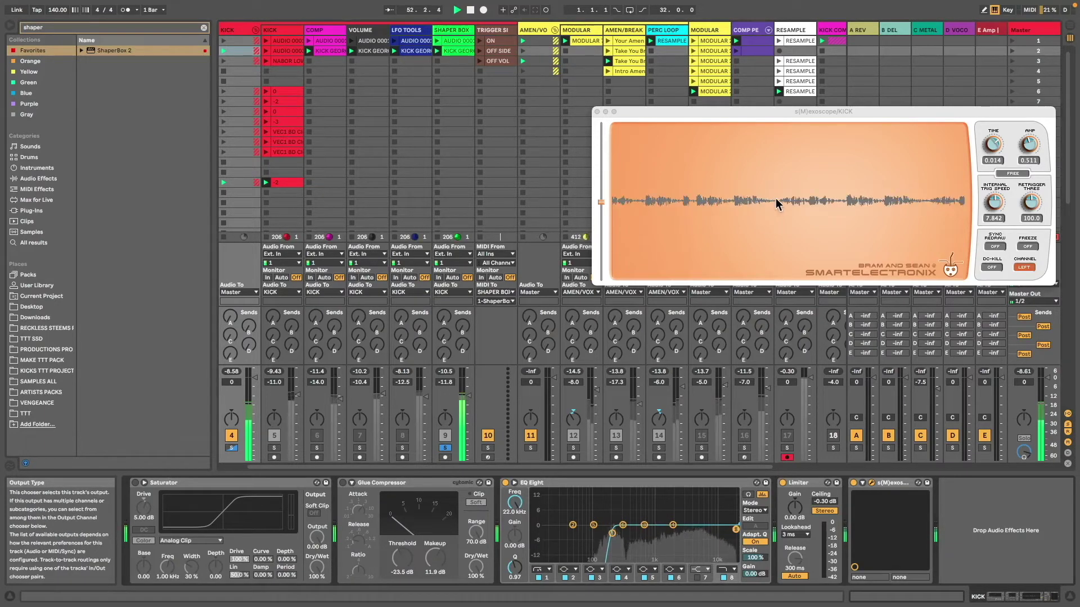
left_click(1028, 248)
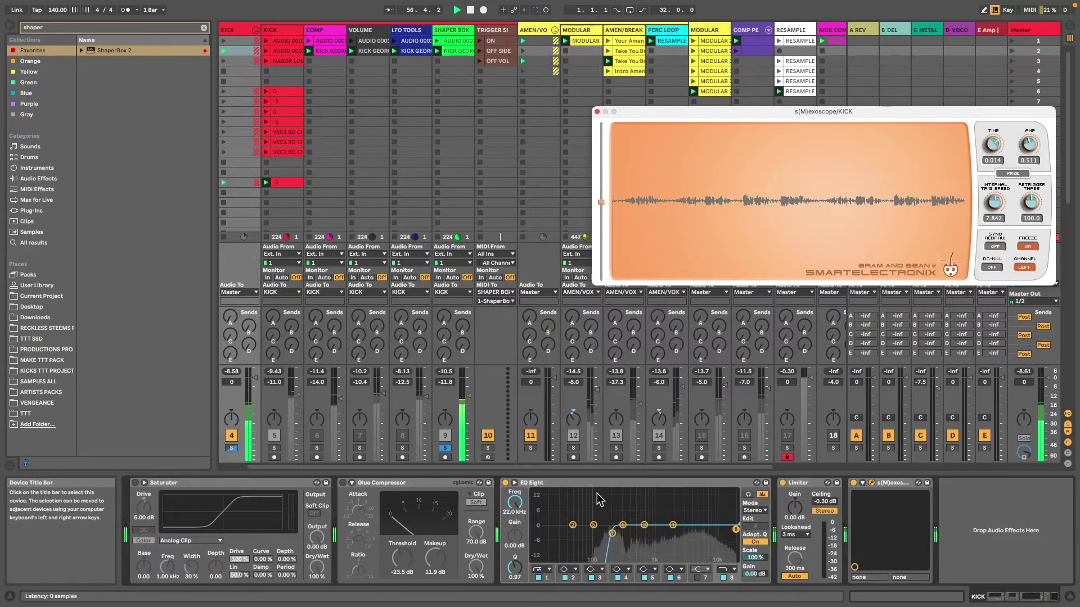
left_click(612, 533)
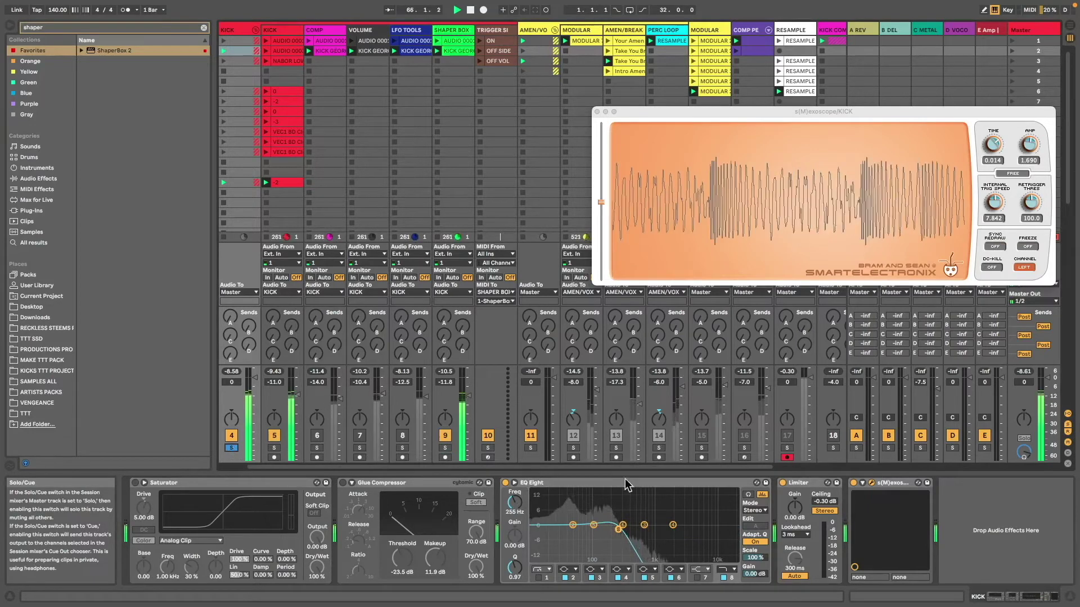
left_click_drag(515, 503, 517, 450)
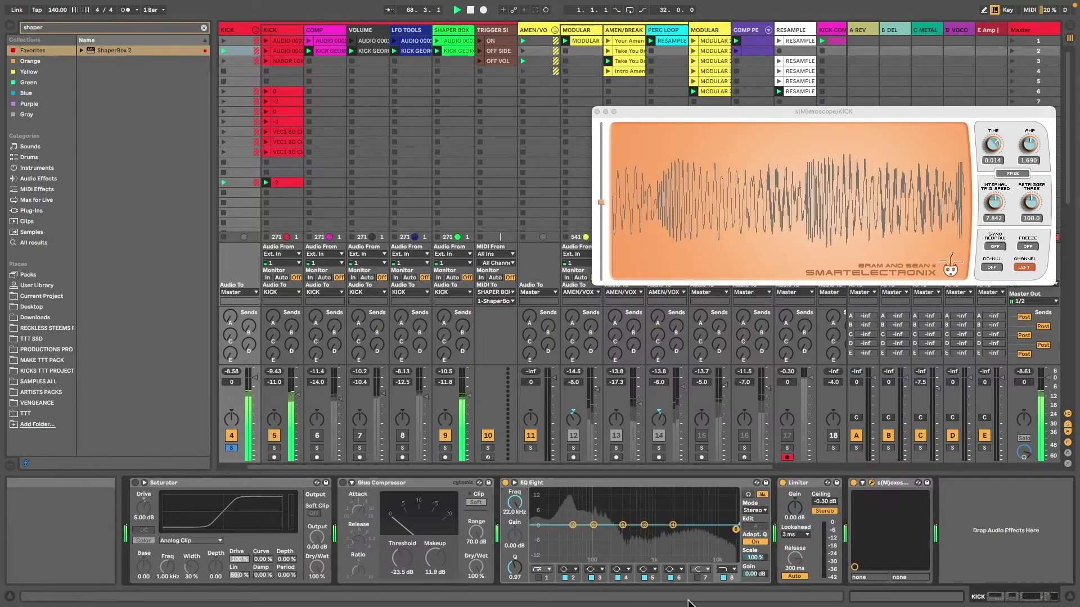
Show the SHAPER BOX track's device chain and set the MIDI Trigger of its ShaperBox 2 to On (1-Shot).
left_click(465, 36)
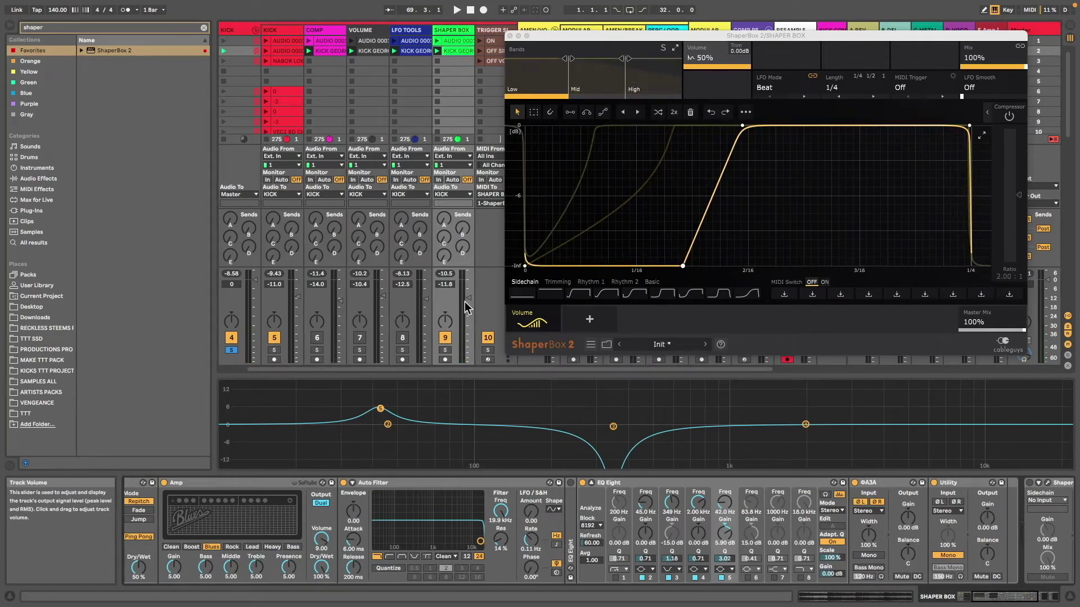
scroll(949, 541, "right", 5)
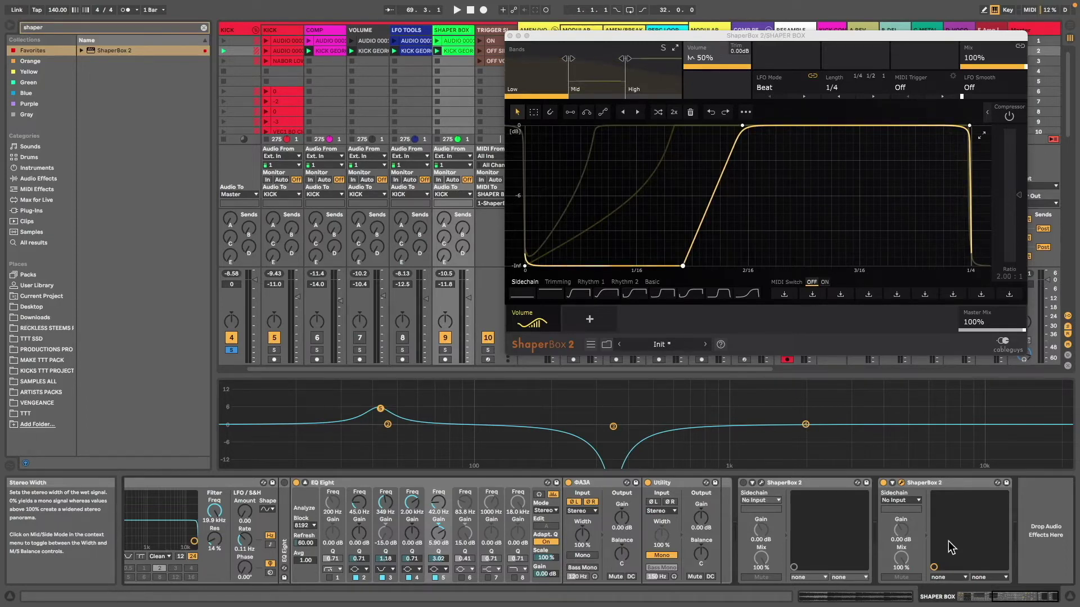
left_click(922, 79)
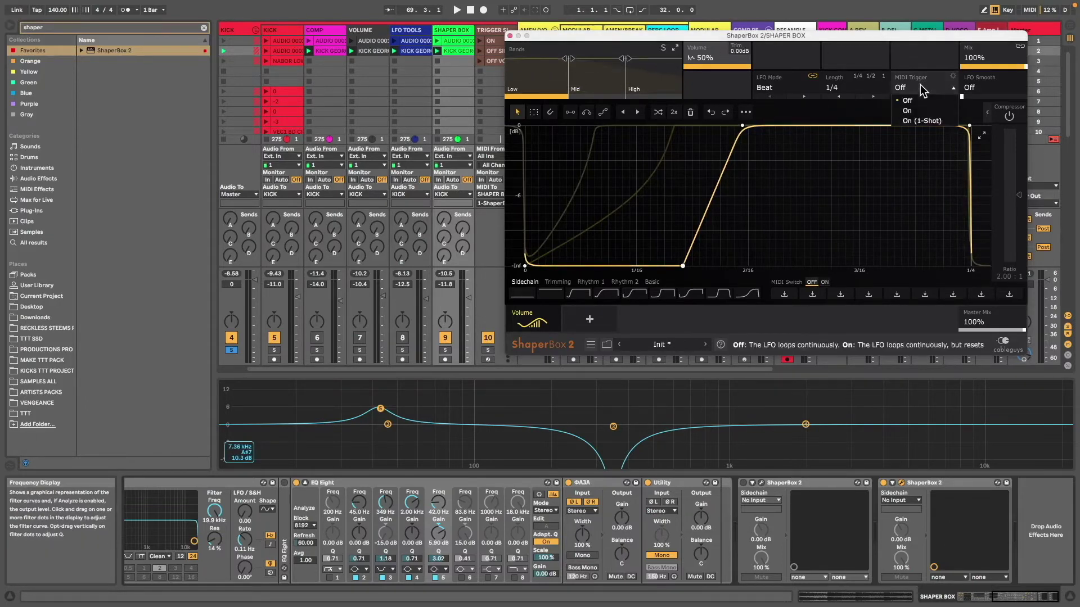
left_click(915, 120)
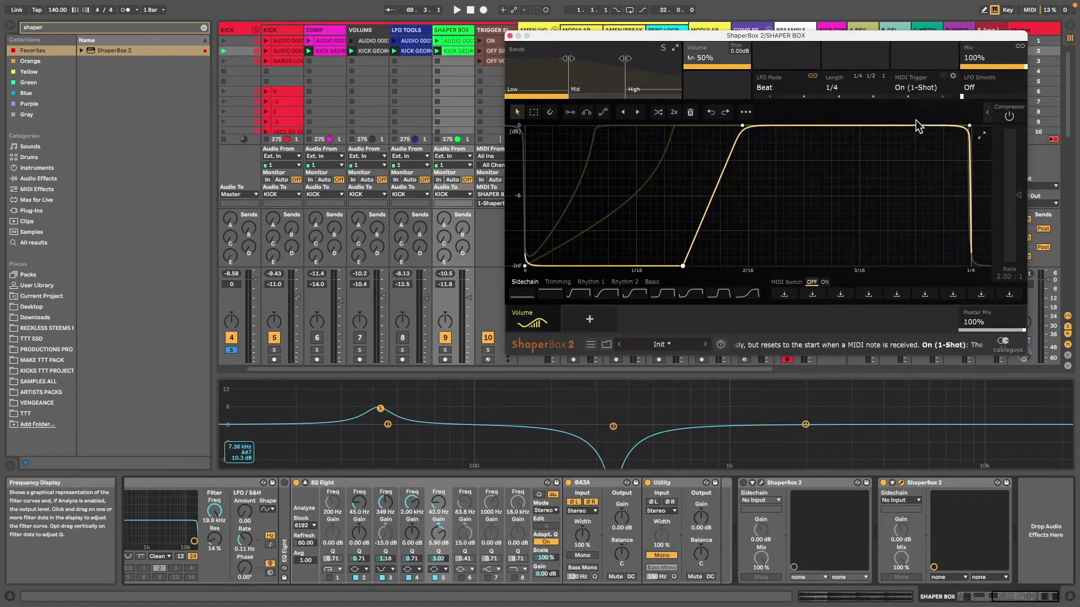
Launch the clips of the TRIGGER SIDECHAIN track to drive ShaperBox 2 and move the plug-in window clear of the routing controls.
left_click_drag(558, 39, 3, 291)
left_click(481, 41)
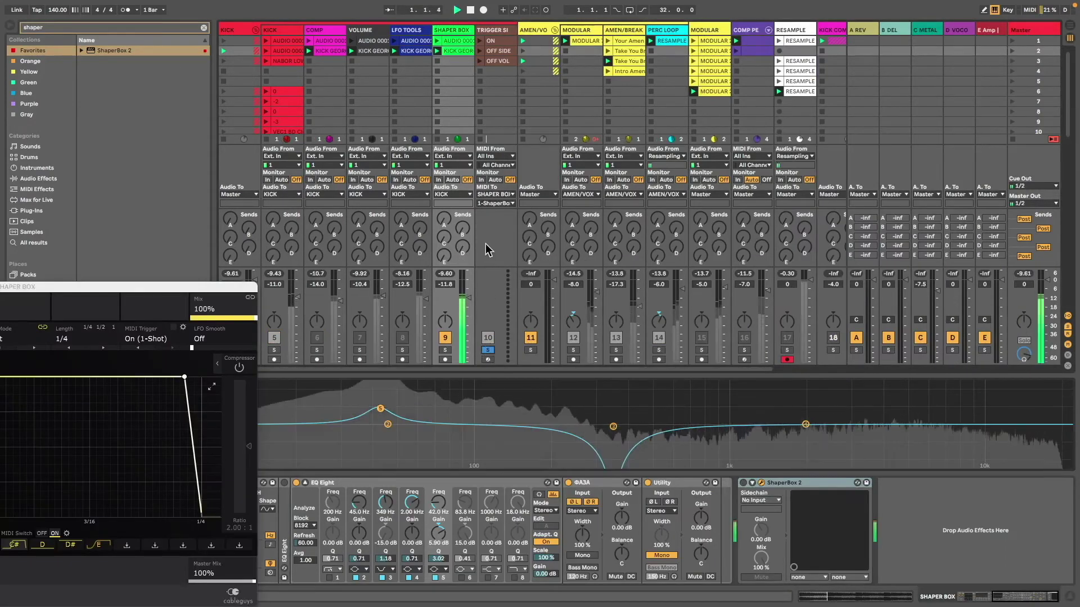
left_click(480, 51)
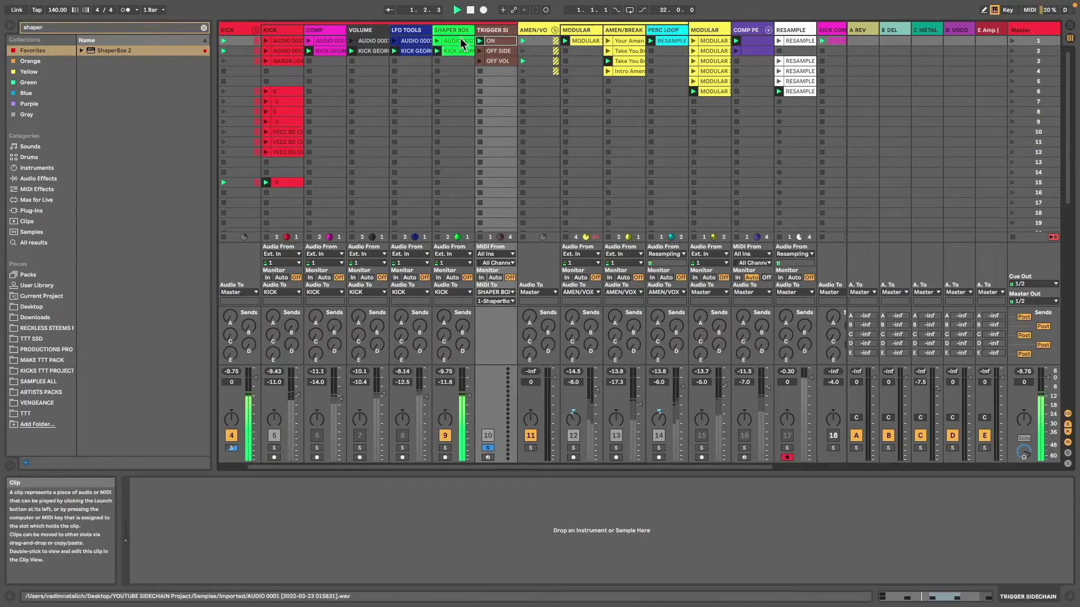
left_click(460, 29)
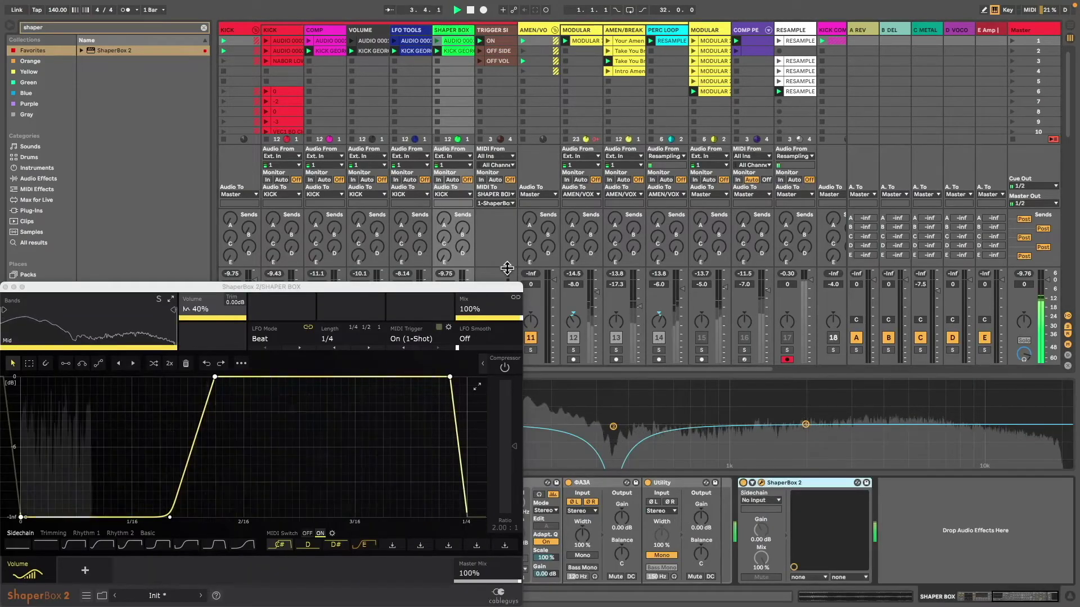
left_click_drag(483, 290, 371, 126)
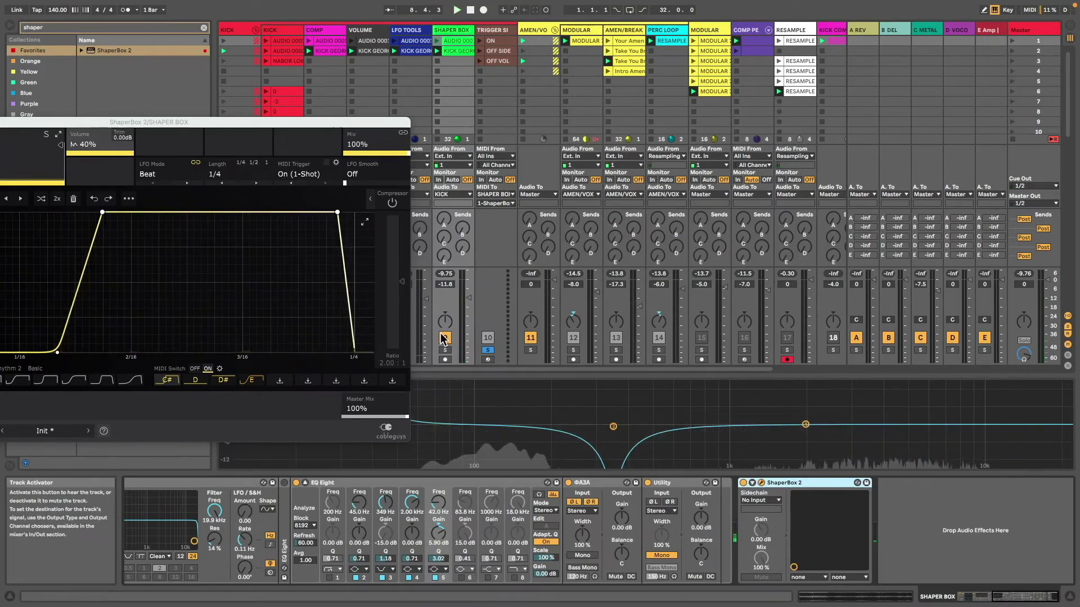
Insert a MIDI track after SHAPER BOX in the HSPAER BOX group and route its output to a SHAPER BOX track.
left_click(457, 194)
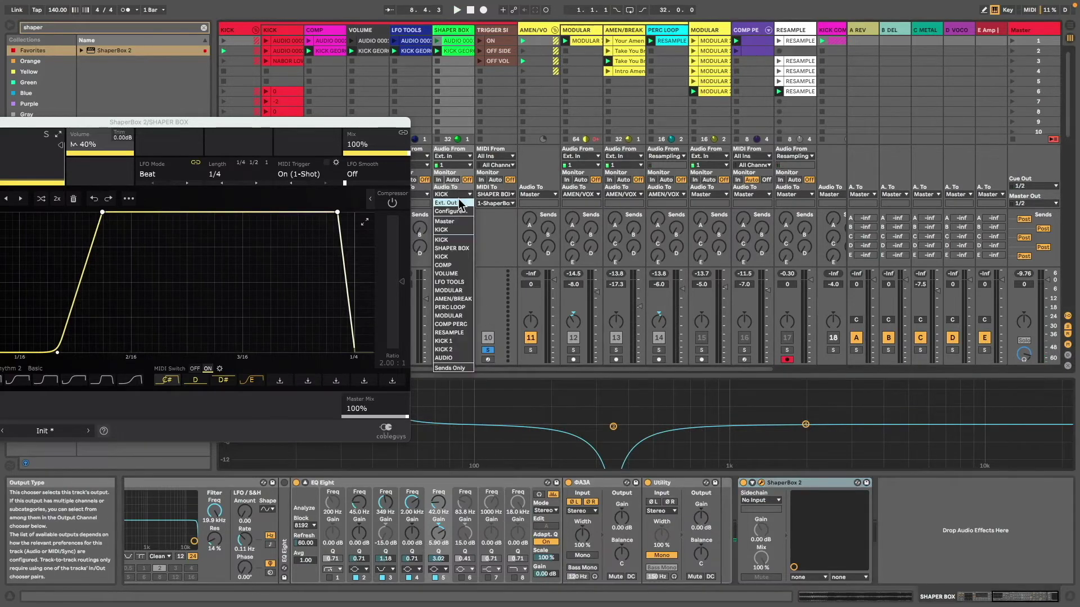
left_click(458, 194)
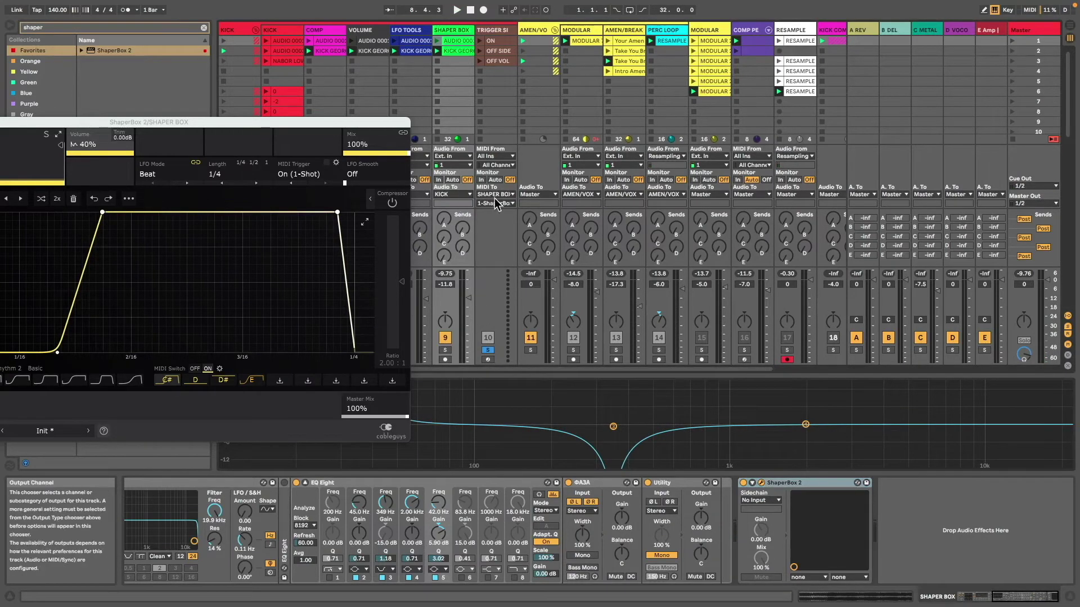
left_click(262, 319)
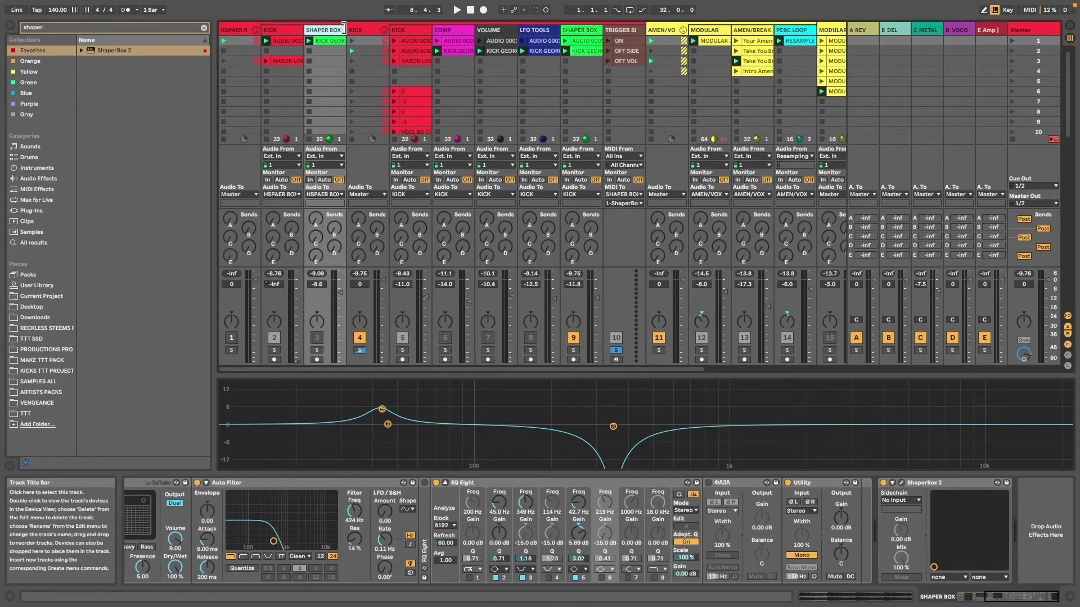
right_click(348, 30)
left_click(378, 119)
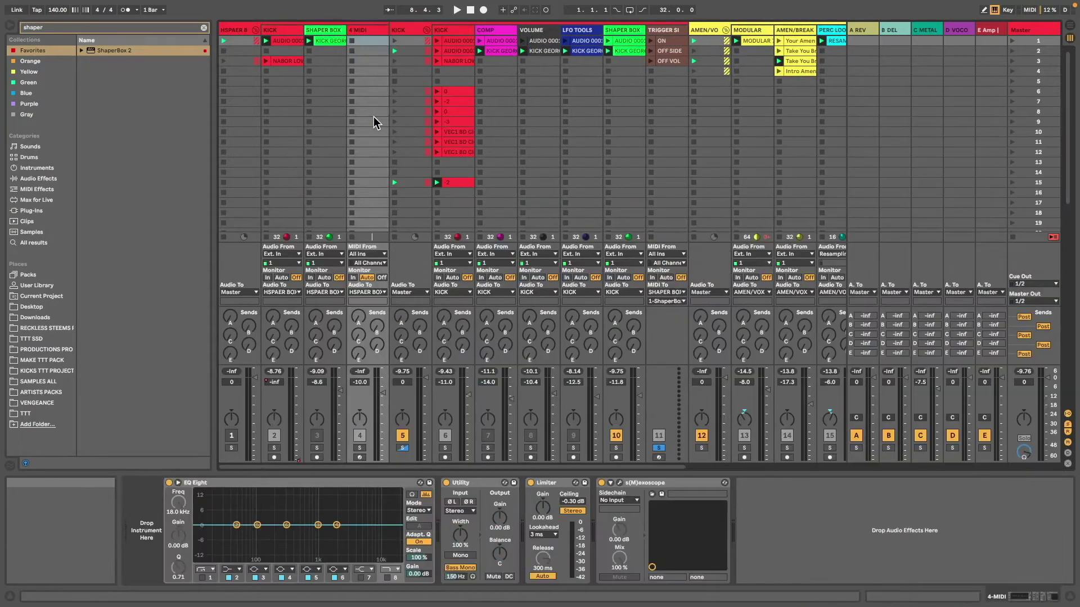
left_click(369, 291)
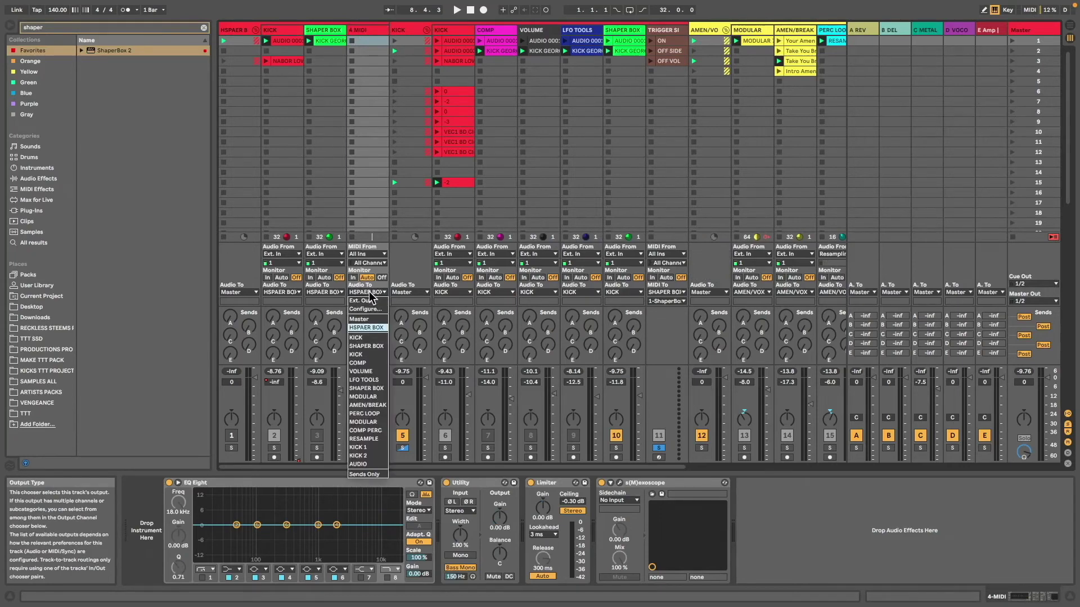
left_click(381, 389)
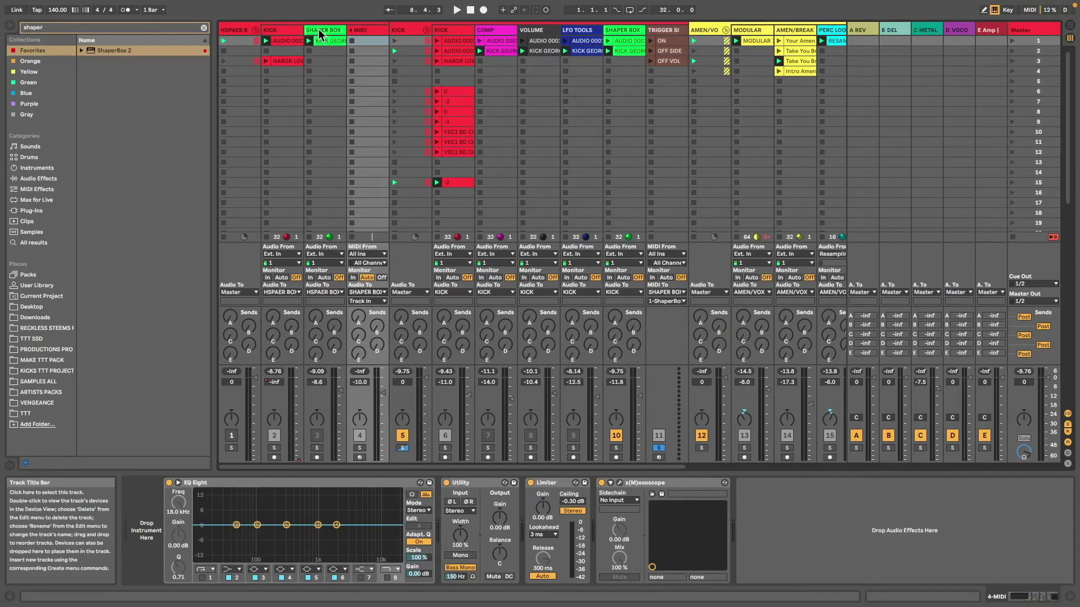
Create and launch a one-bar clip on the new MIDI track and place C3 notes on all four beats.
left_click(325, 483)
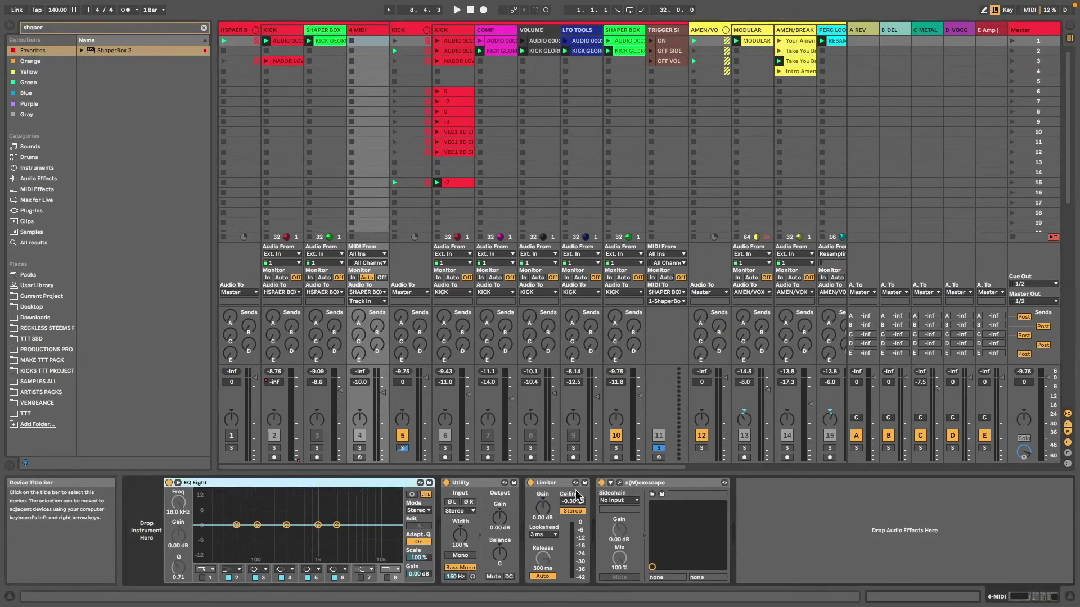
left_click(673, 484, "shift")
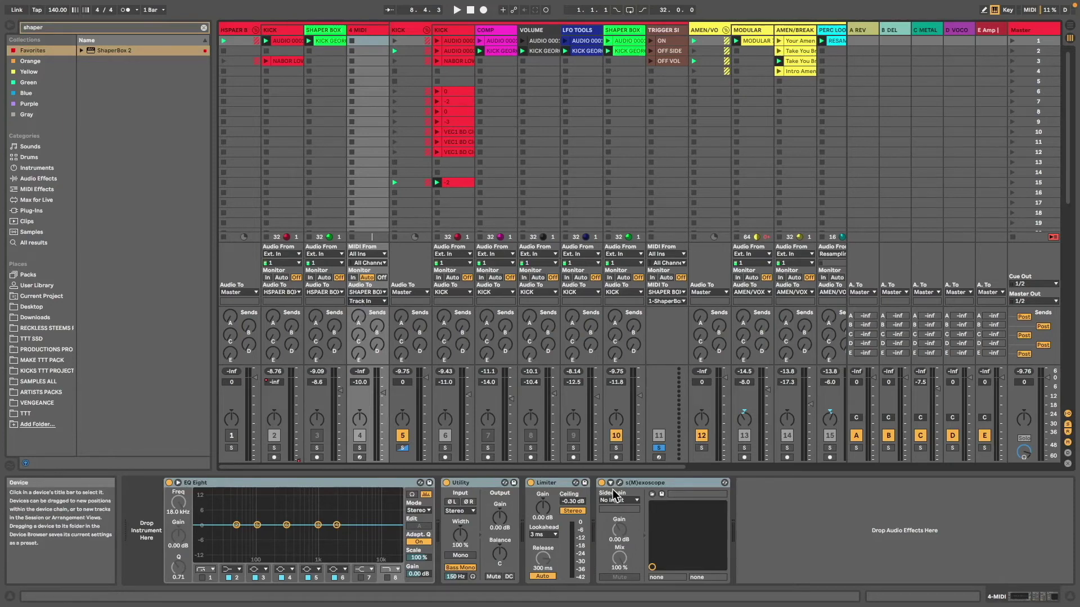
double_click(368, 40)
left_click(352, 40)
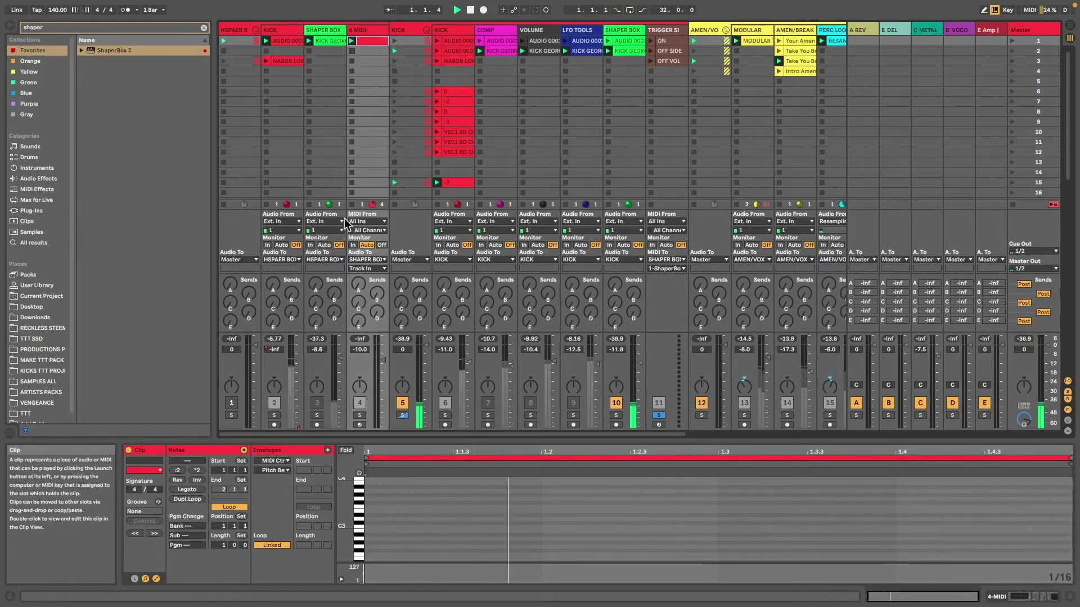
double_click(383, 528)
double_click(571, 525)
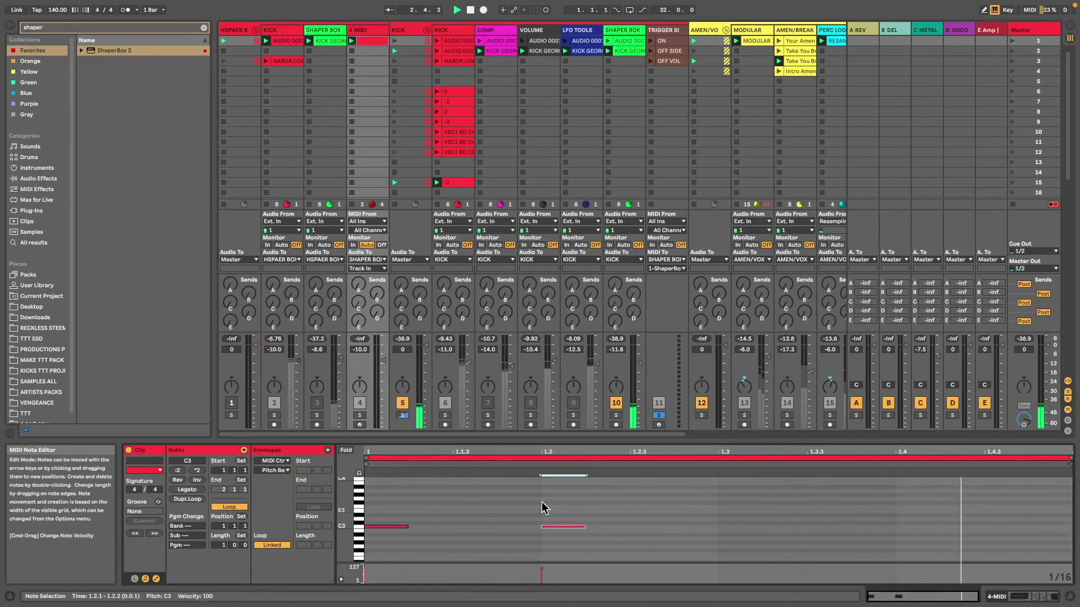
double_click(740, 526)
double_click(917, 527)
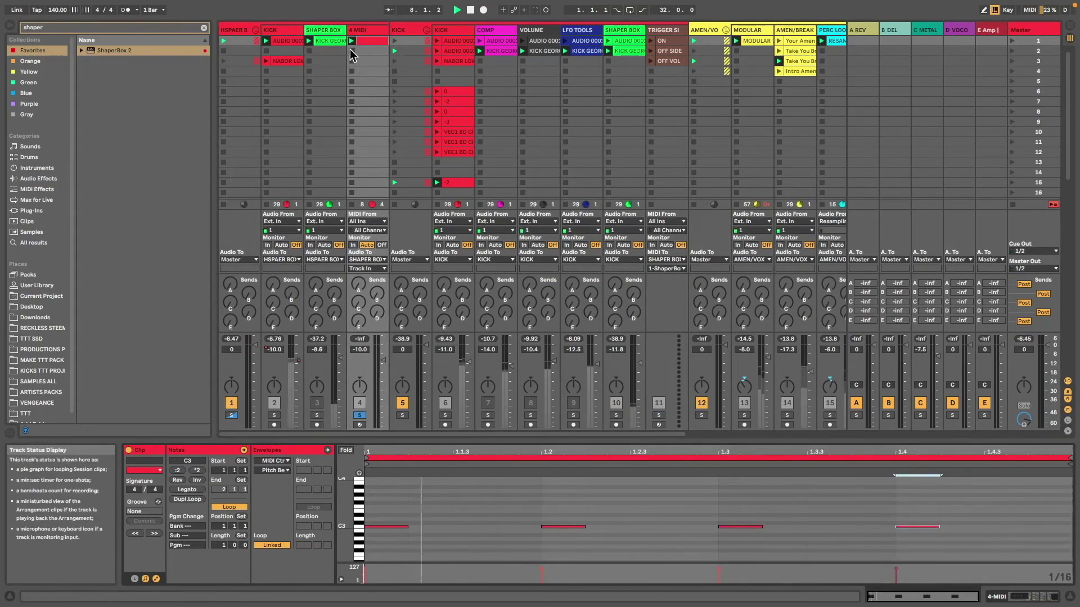
Delete all devices from the MIDI track and send its MIDI to the first SHAPER BOX track, channel 1-ShaperBox 2.
left_click(351, 121)
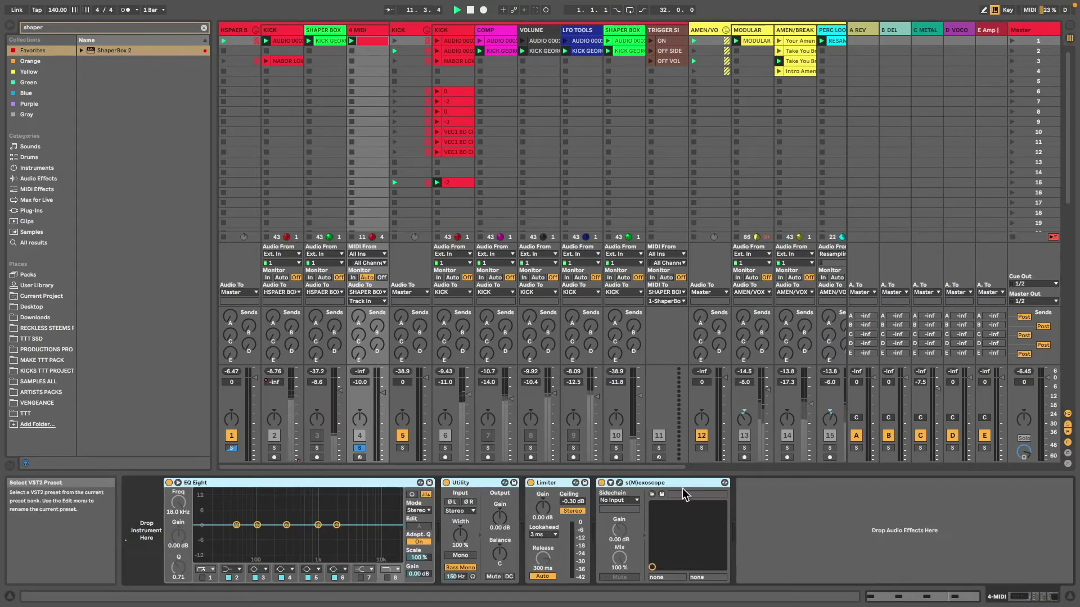
key("ctrl+a")
key("Delete")
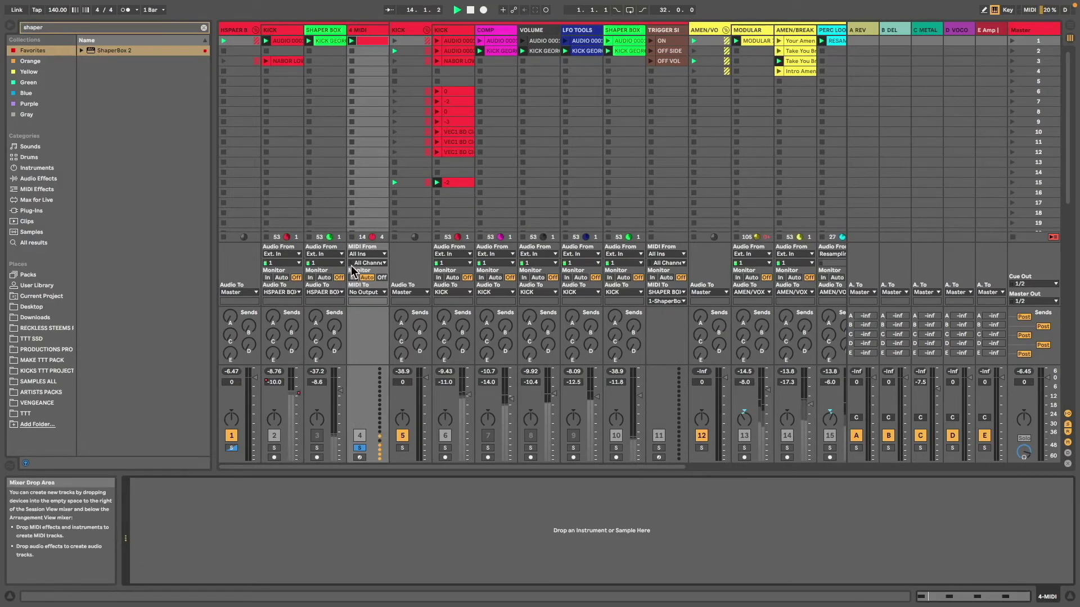
left_click(365, 291)
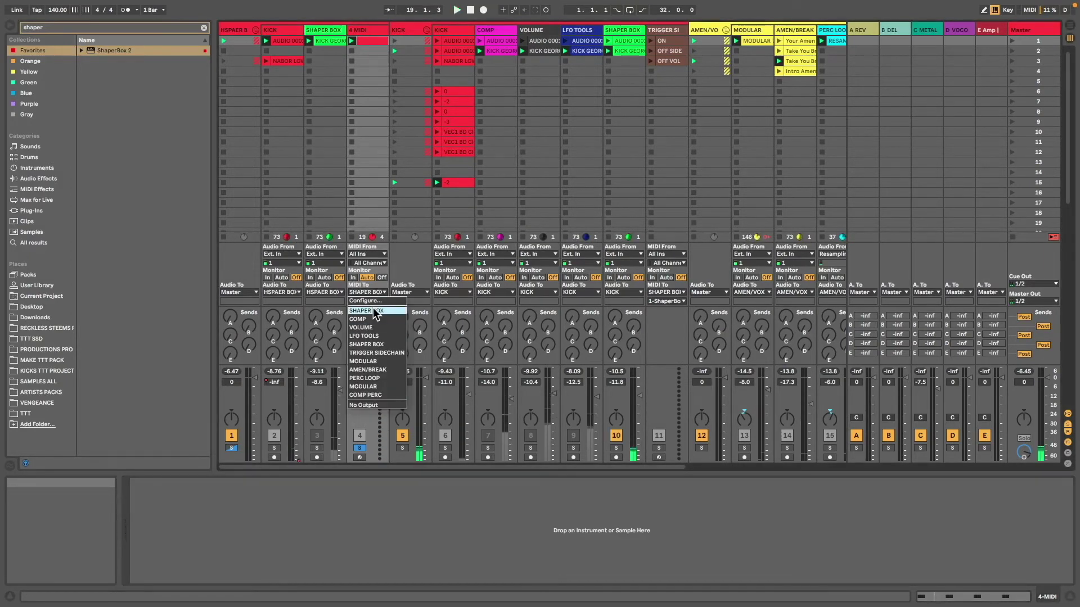
left_click(373, 308)
left_click(372, 301)
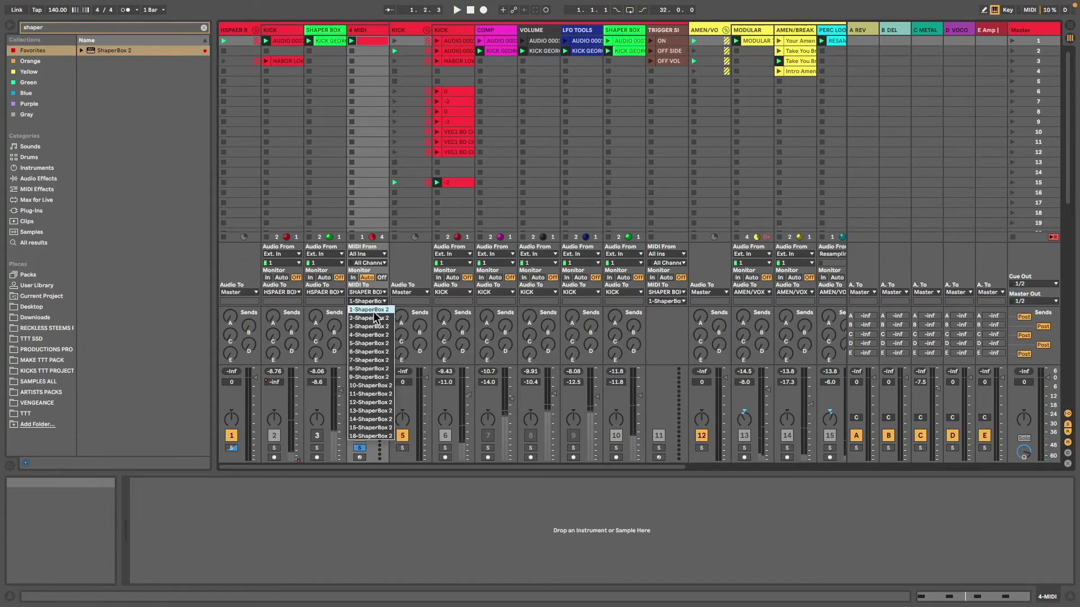
left_click(373, 309)
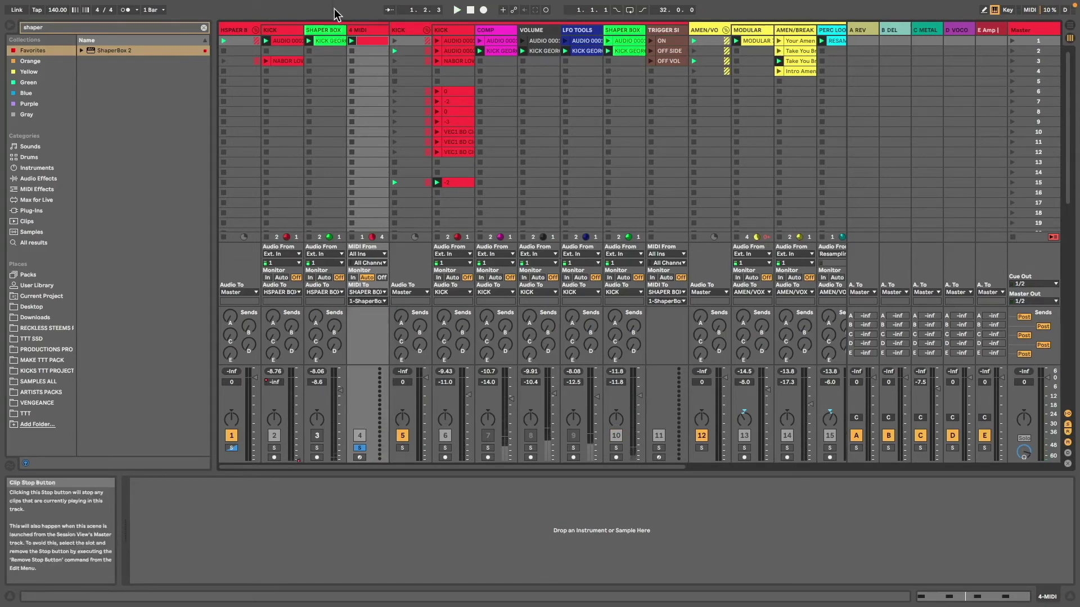
left_click(363, 301)
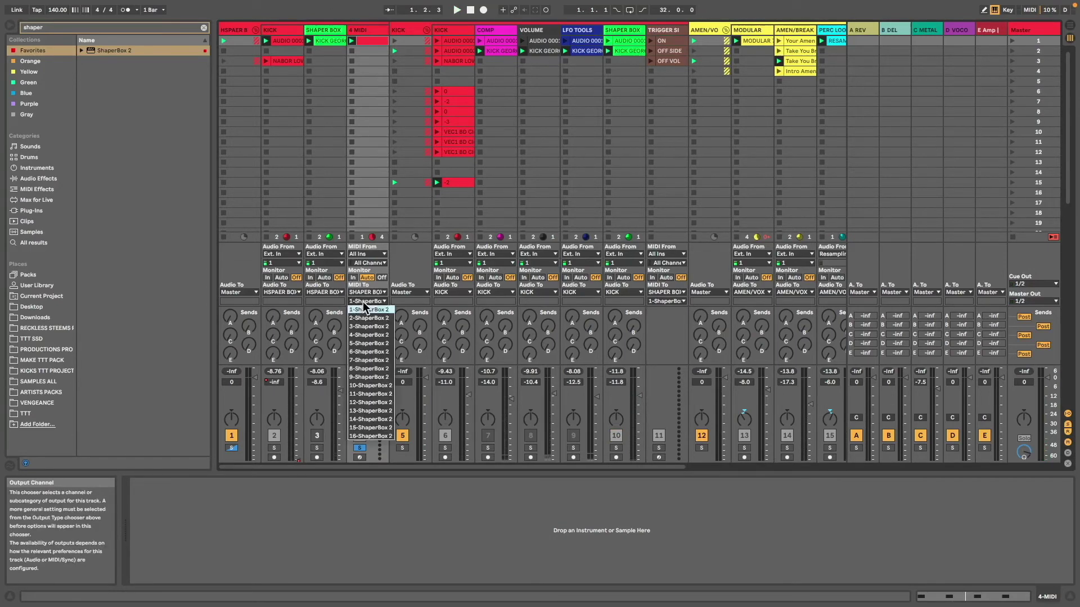
left_click(366, 310)
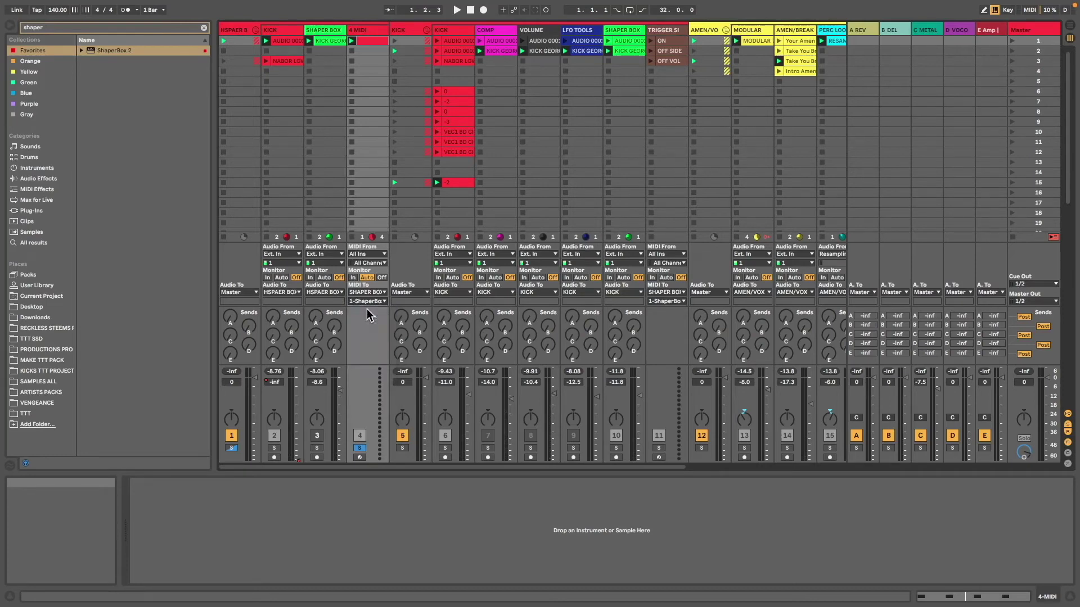
Solo the whole HSPAER BOX group and audition it with the MIDI clip launched and stopped, briefly soloing SHAPER BOX.
left_click(232, 448)
left_click(349, 39)
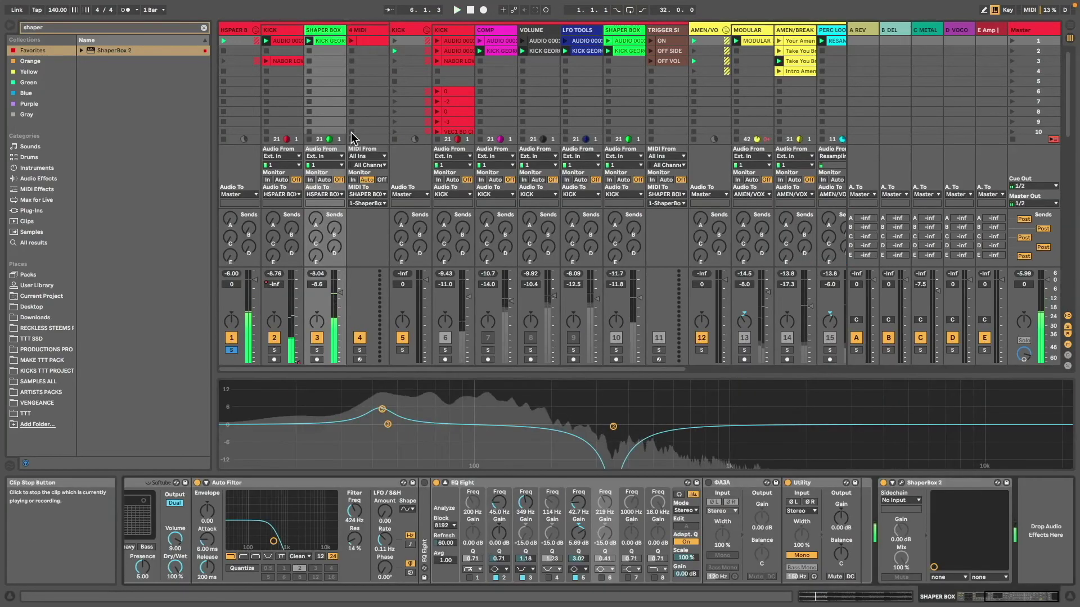
left_click(351, 40)
left_click(352, 238)
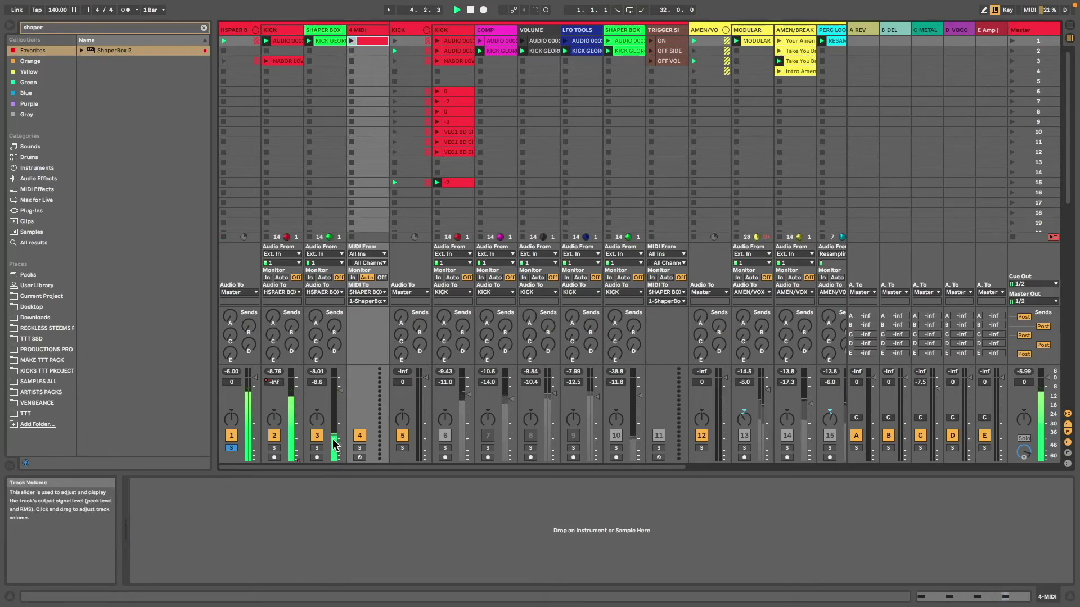
left_click(316, 449)
left_click(316, 448)
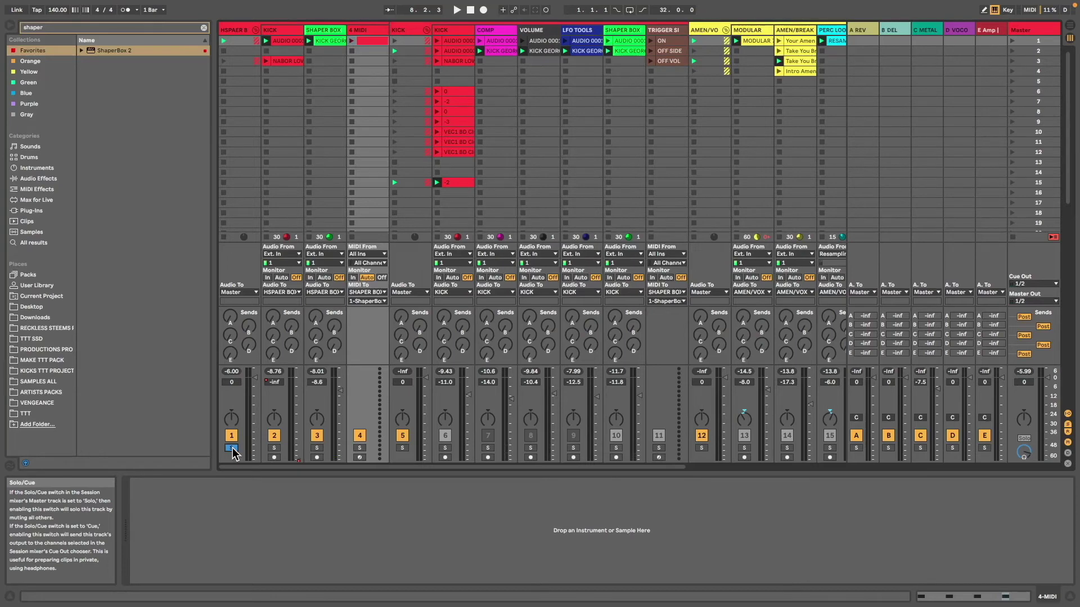
Open the ShaperBox 2 editor of the SHAPER BOX track in the HSPAER BOX group.
left_click(333, 28)
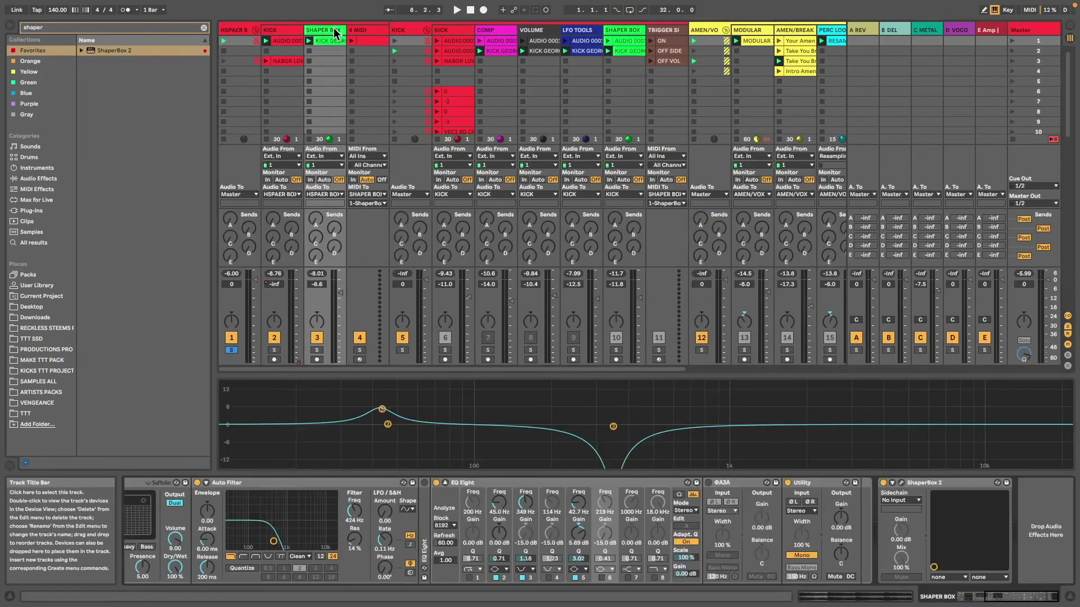
left_click(902, 482)
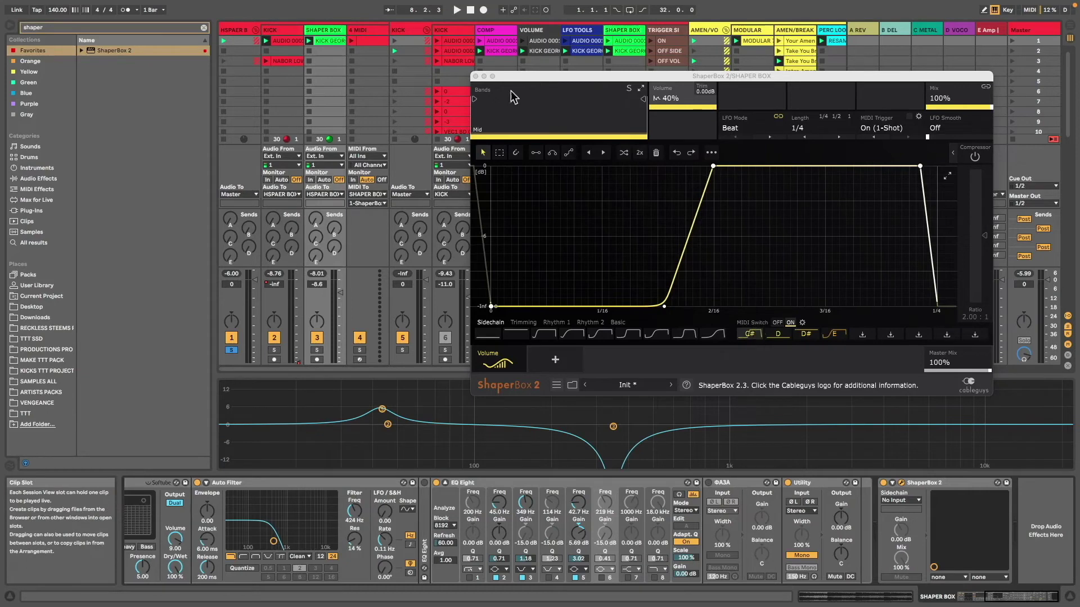
Add a C#3 note on the first beat of the new MIDI clip, then name the clip ON and its track TRIGGER.
left_click(369, 41)
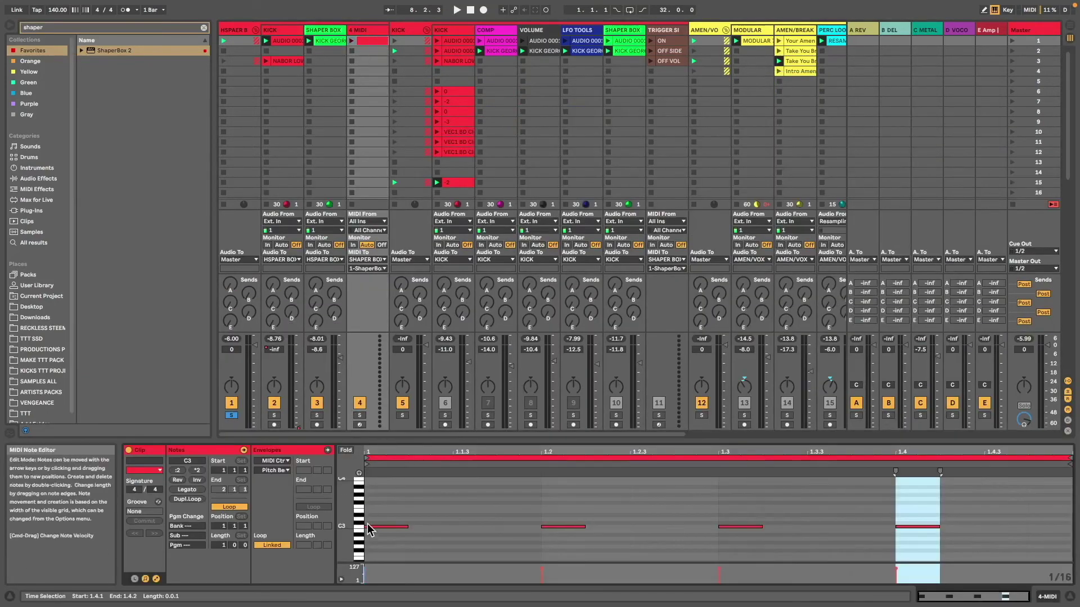
left_click(369, 530)
left_click(368, 41)
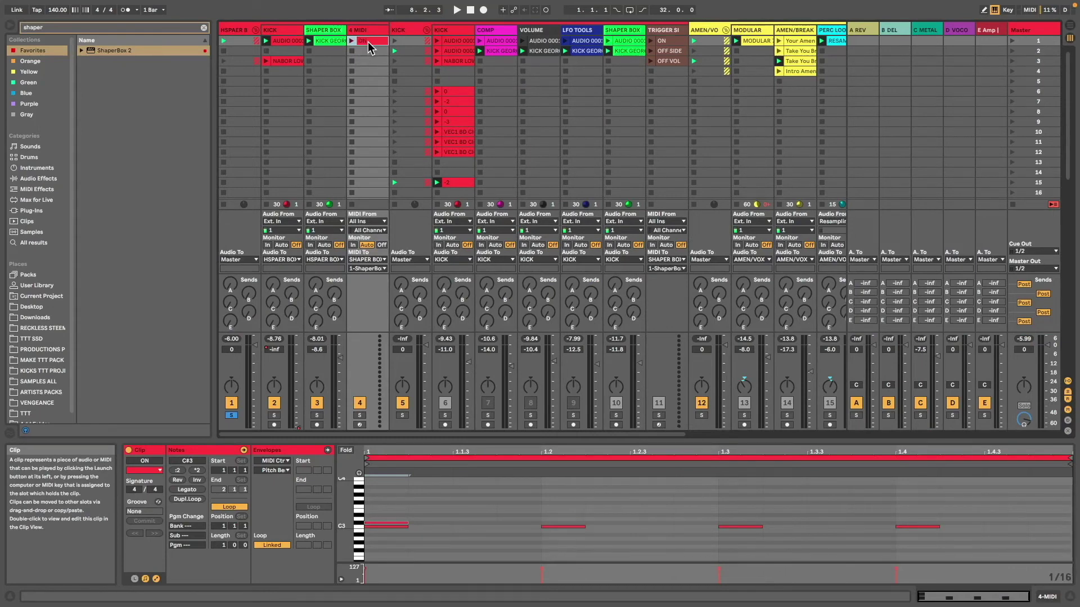
left_click(369, 49)
left_click(369, 29)
type("TRIGGER")
Duplicate the ON clip, raise the copy's first-beat C#3 note to D3 and name the copy OFF.
left_click(328, 26)
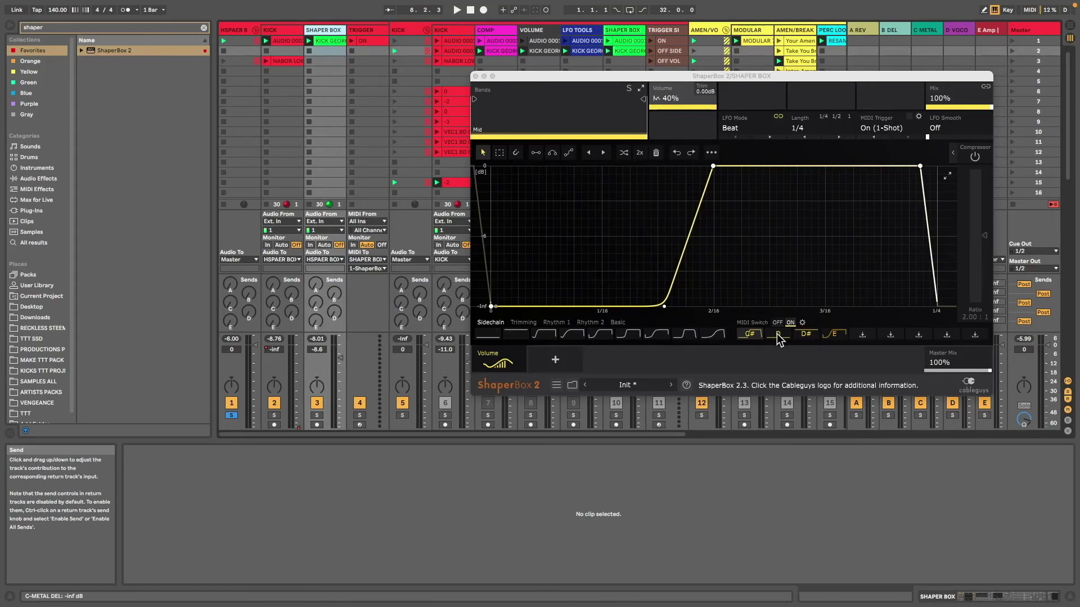
left_click(375, 42)
key("ctrl+d")
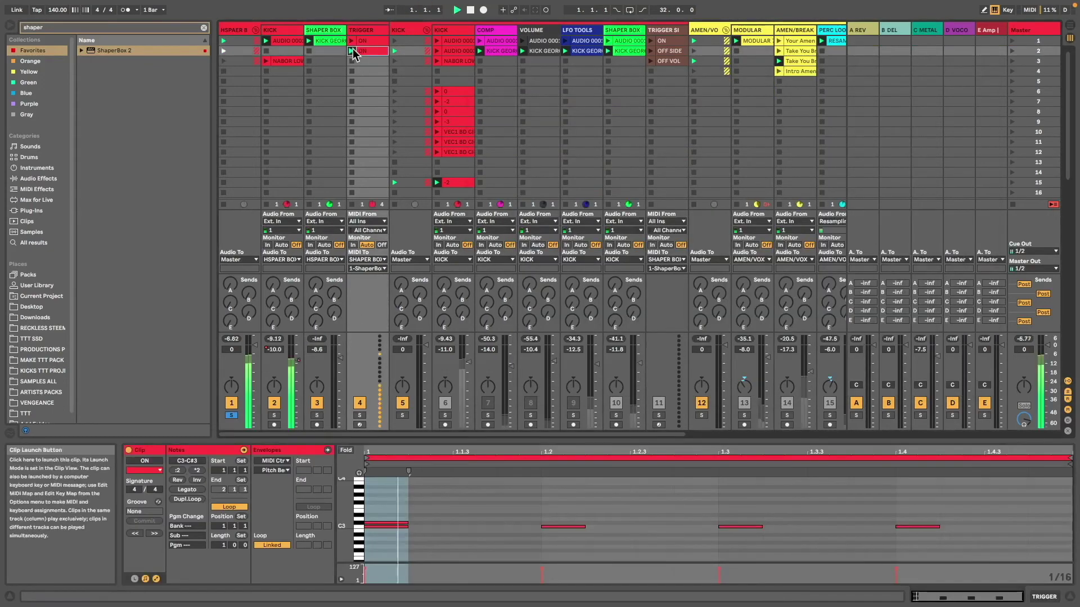
left_click_drag(369, 523, 371, 518)
left_click(363, 50)
type("FF")
Audition the HSPAER BOX group by switching between the TRIGGER track's ON and OFF clips while viewing its ShaperBox 2.
left_click(242, 29)
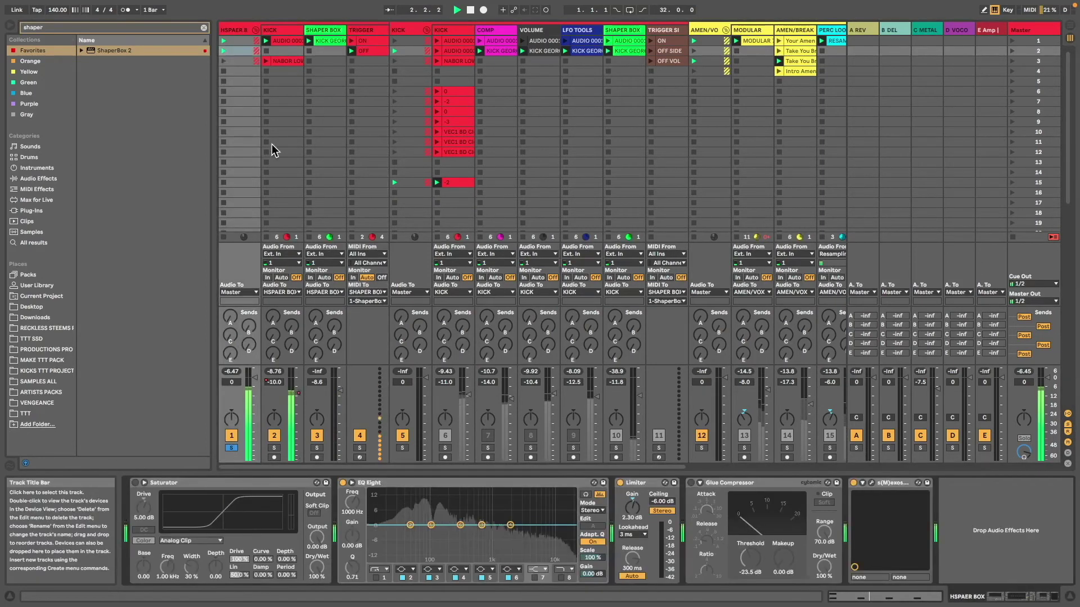
left_click(351, 41)
left_click(351, 50)
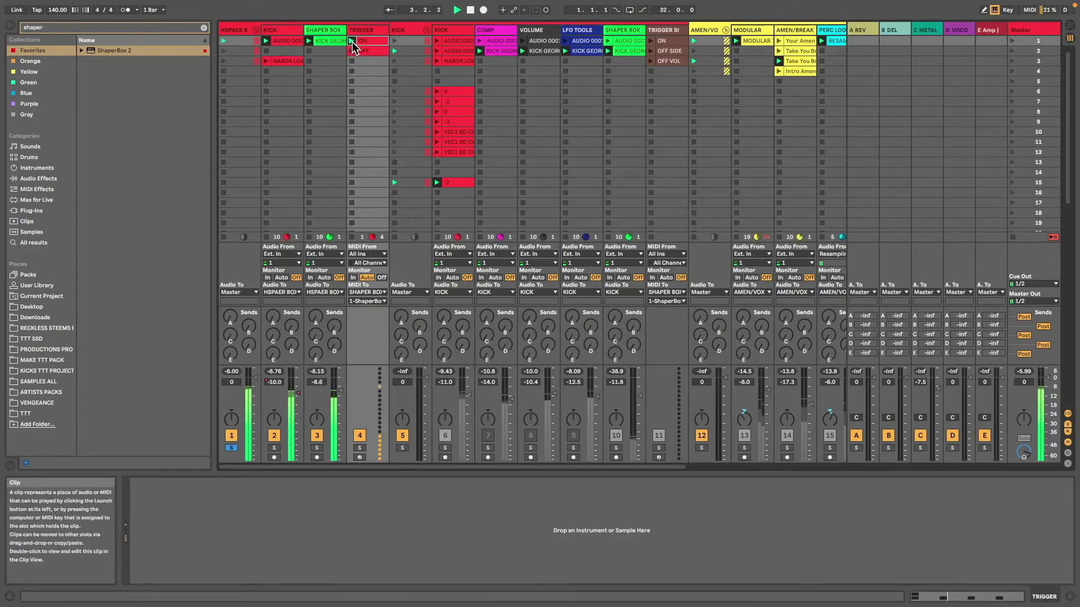
left_click(325, 50)
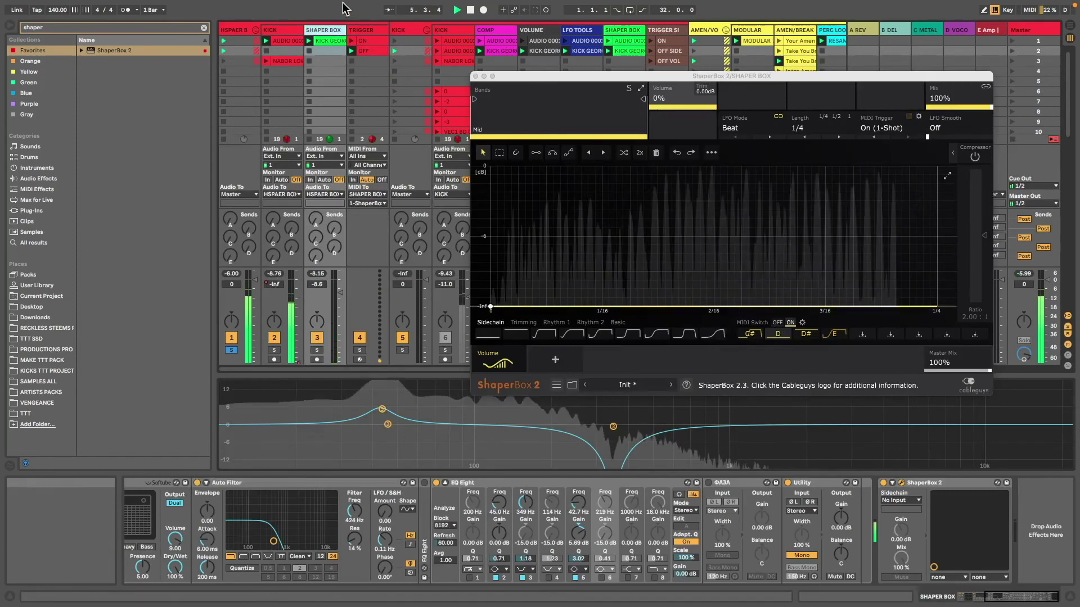
left_click(353, 44)
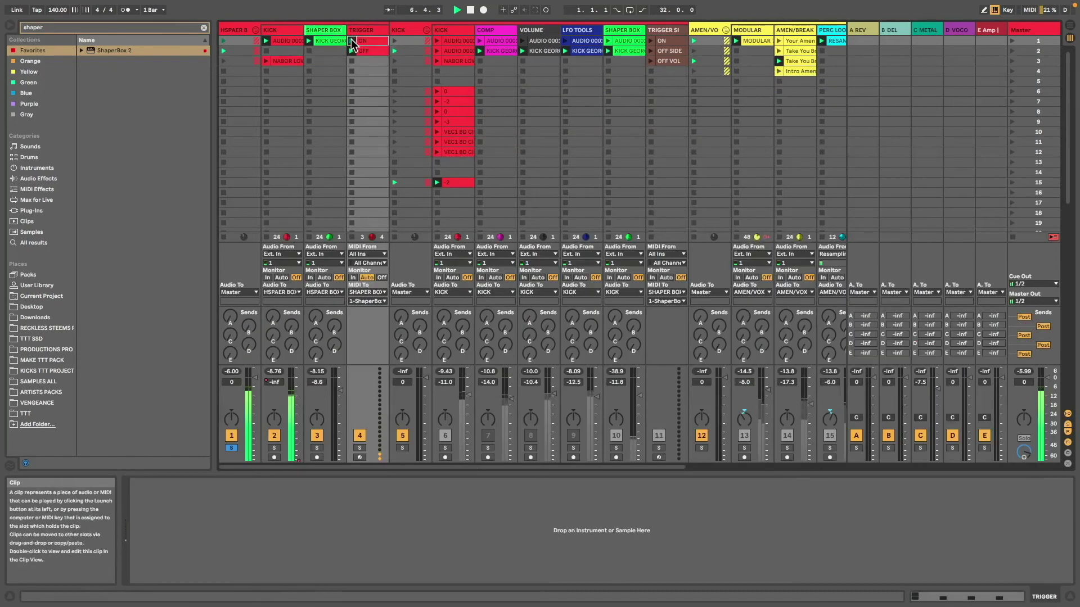
left_click(368, 101)
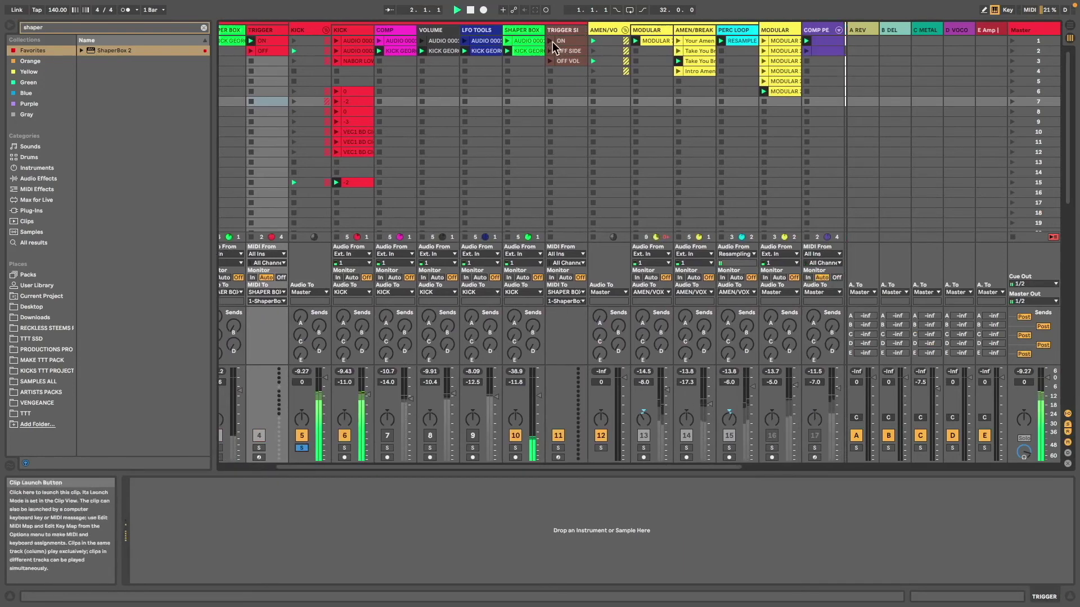
Solo the KICK group's SHAPER BOX track and audition the ON, OFF SIDE and OFF VOL trigger clips, watching ShaperBox 2.
left_click(551, 42)
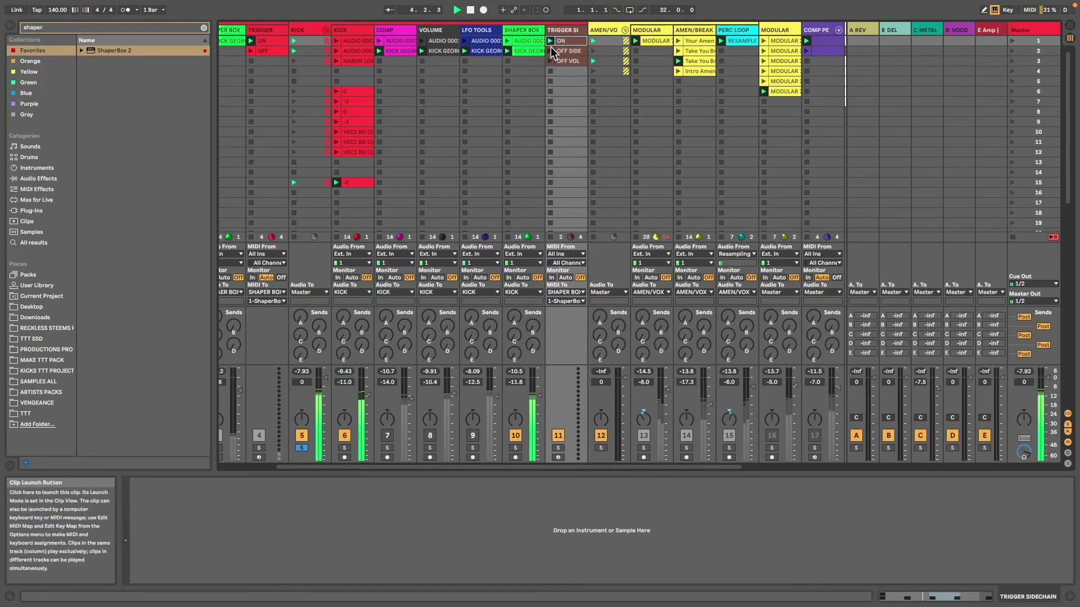
left_click(516, 448)
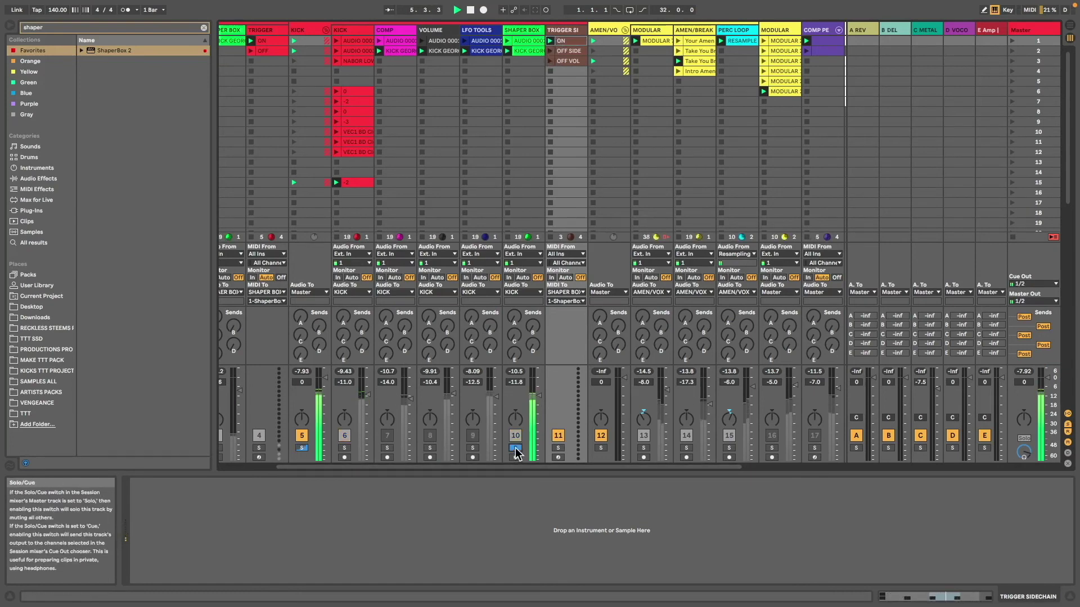
left_click(553, 52)
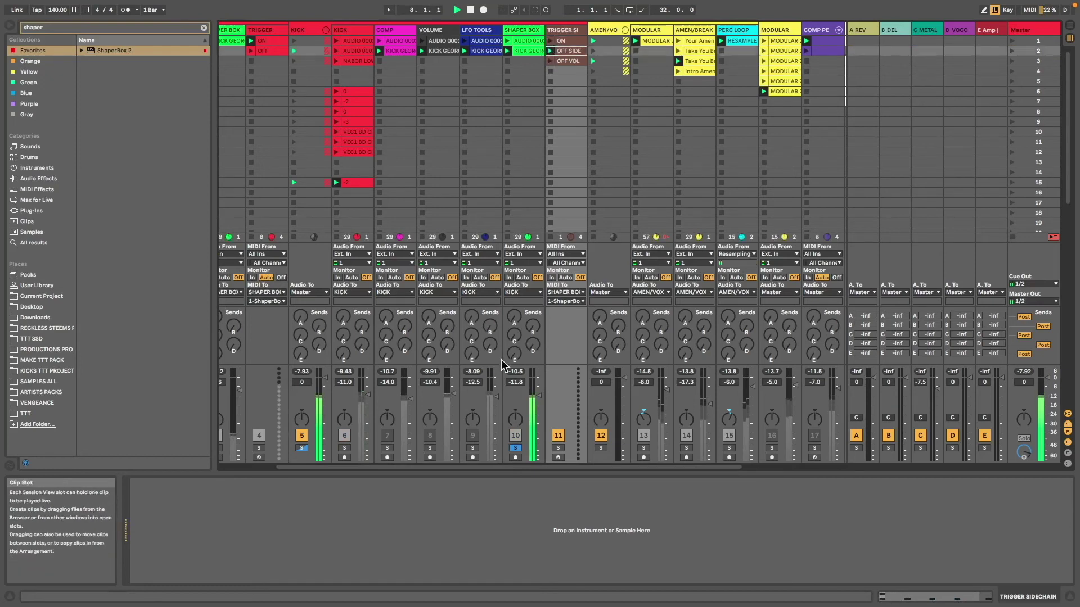
left_click(550, 60)
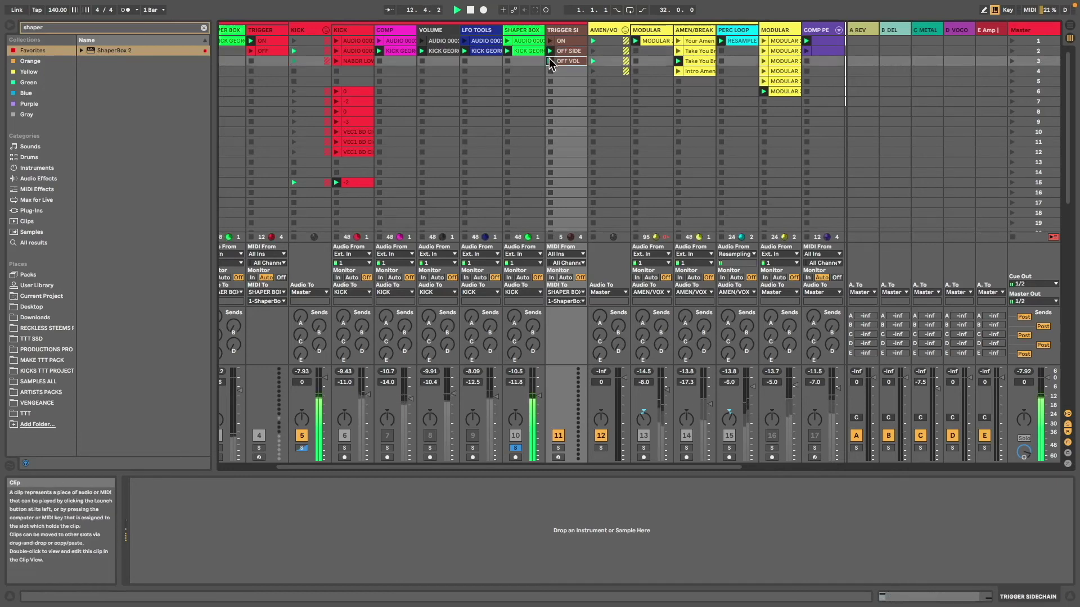
left_click(523, 61)
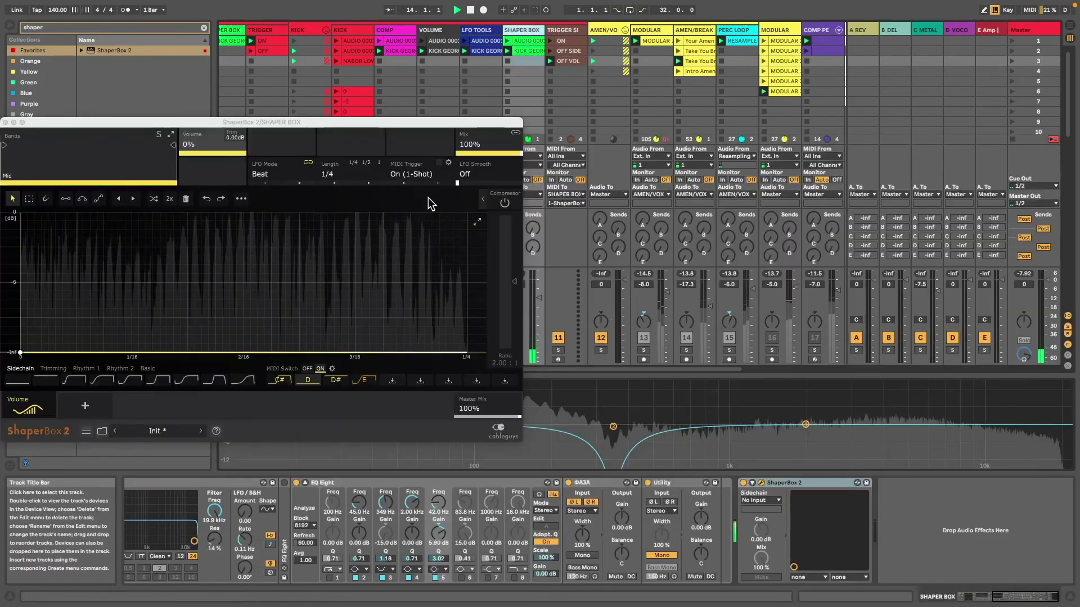
left_click_drag(419, 125, 1043, 384)
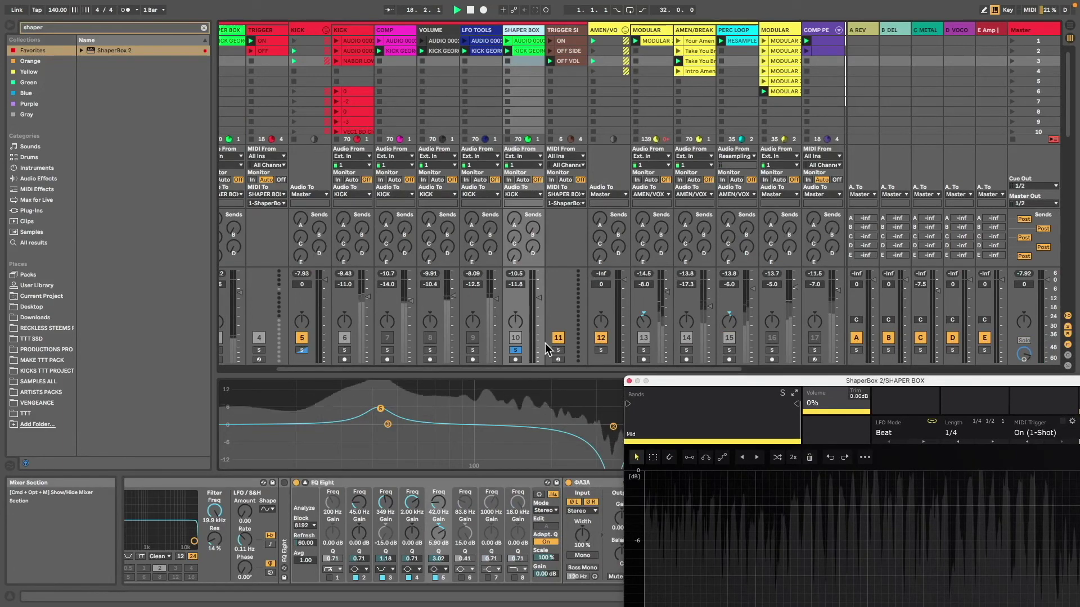
Review the MIDI output routing of the TRIGGER SIDECHAIN track.
left_click(572, 33)
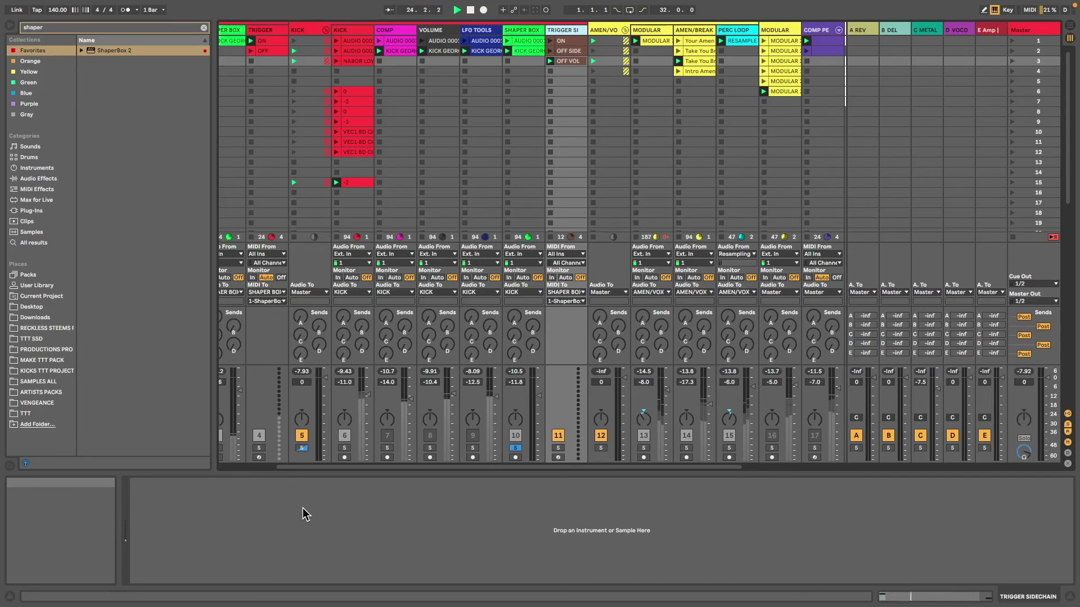
left_click(572, 296)
left_click(572, 297)
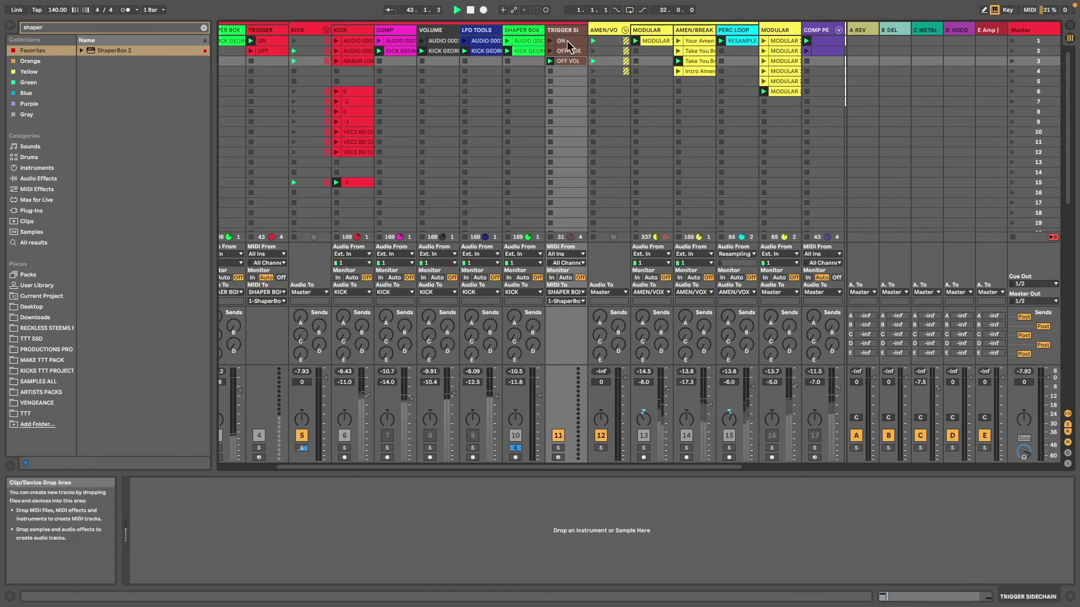
Show the list of available shapers in the ShaperBox 2 of the KICK group's SHAPER BOX track.
double_click(532, 28)
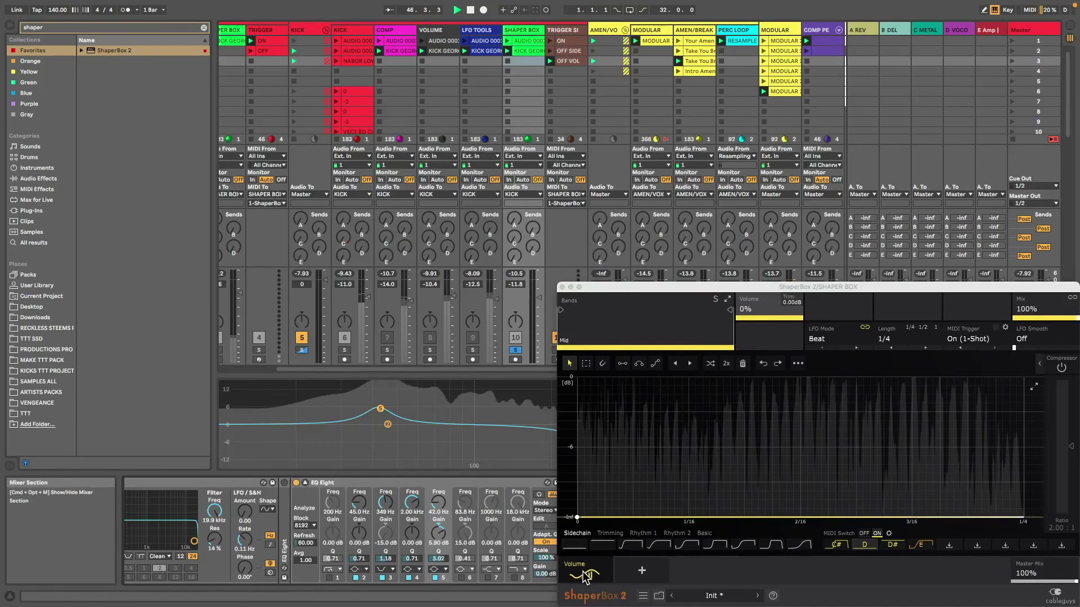
left_click(641, 570)
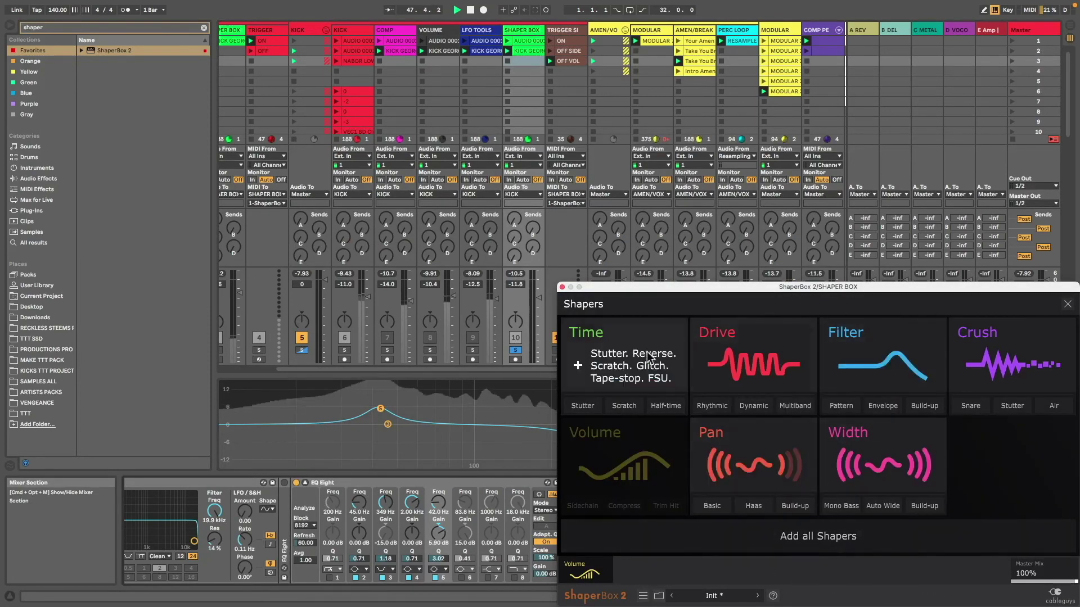
left_click_drag(665, 288, 789, 325)
Solo the last MODULAR track of the AMEN/VOX group and add a Time shaper in its ShaperBox 2.
scroll(587, 354, "right", 5)
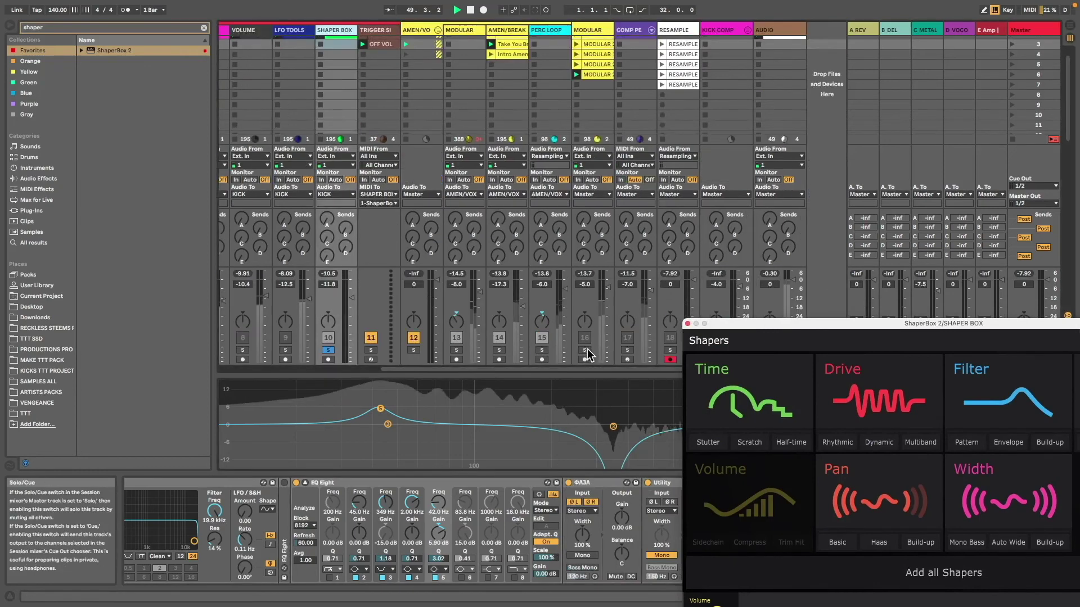
left_click(587, 350)
left_click(591, 30)
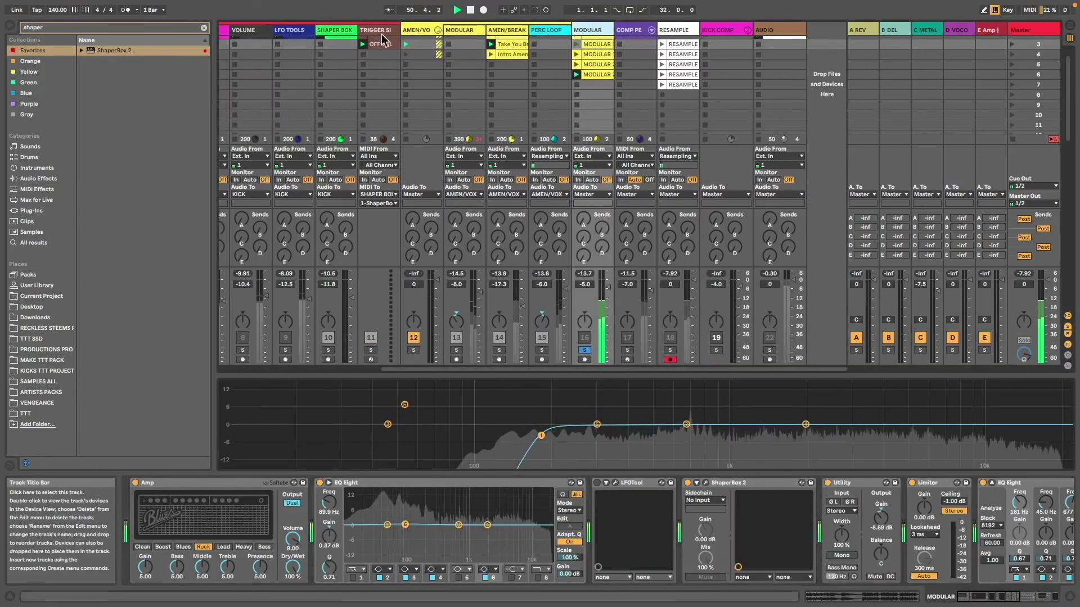
left_click(822, 420)
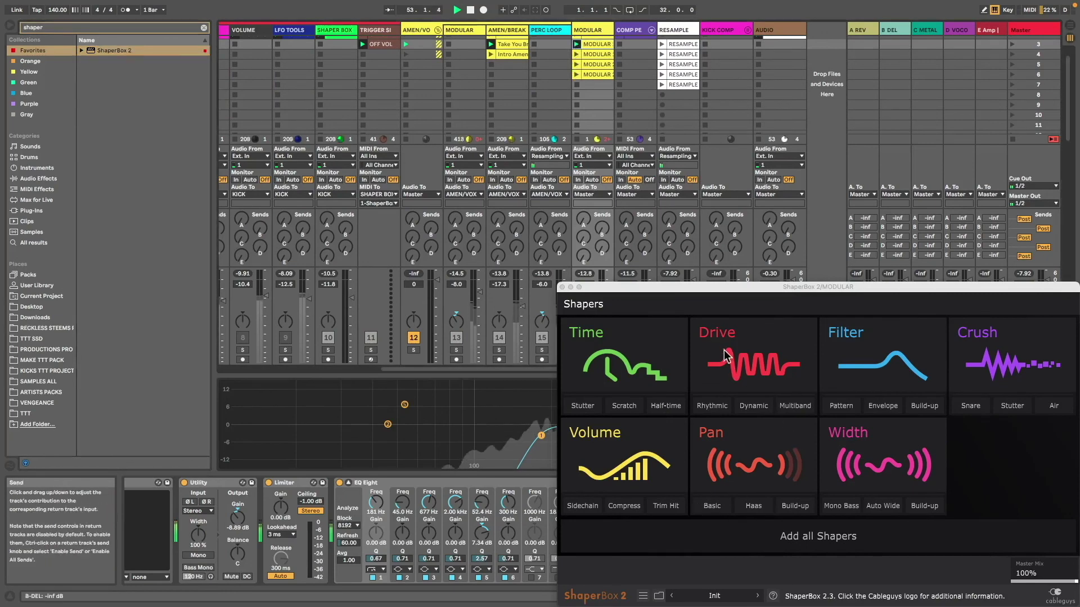
left_click(634, 410)
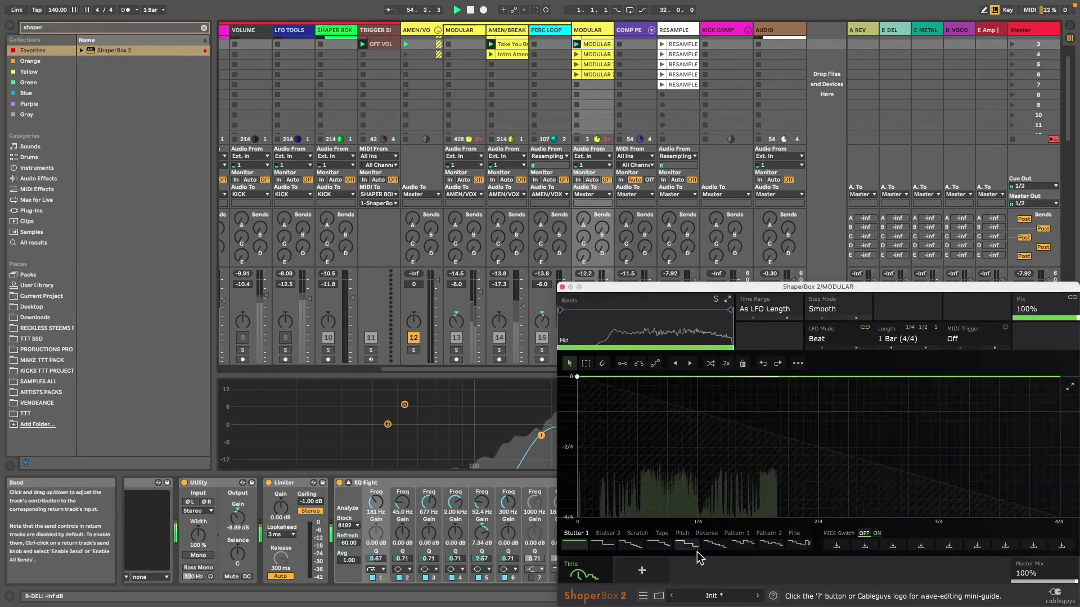
Audition Stutter 1, Scratch and Pattern 1 curves on the Time shaper, ending on the second Pattern 1 curve.
left_click(715, 545)
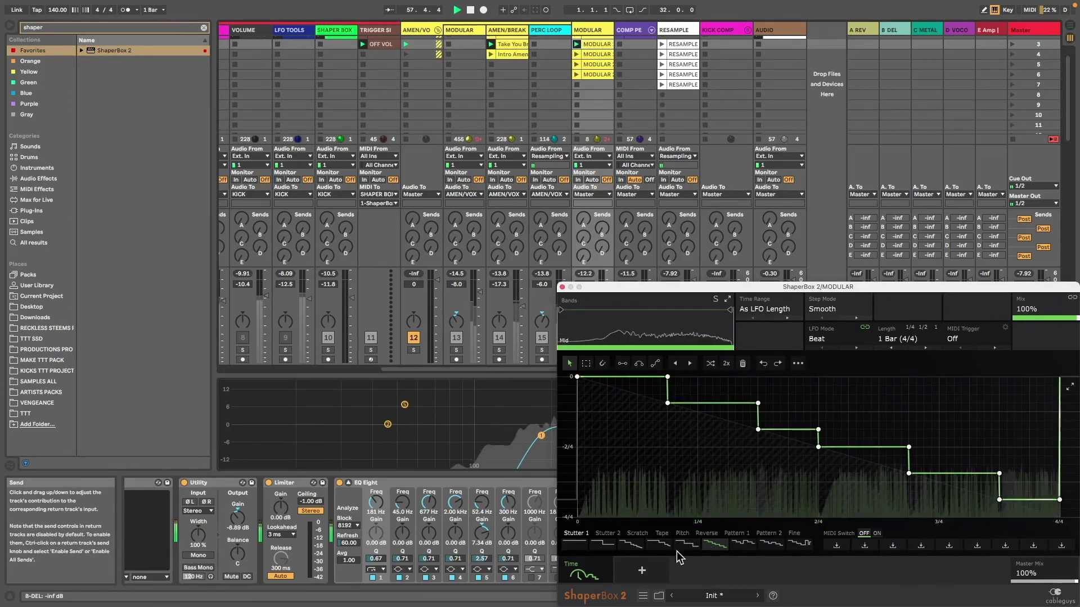
left_click(633, 542)
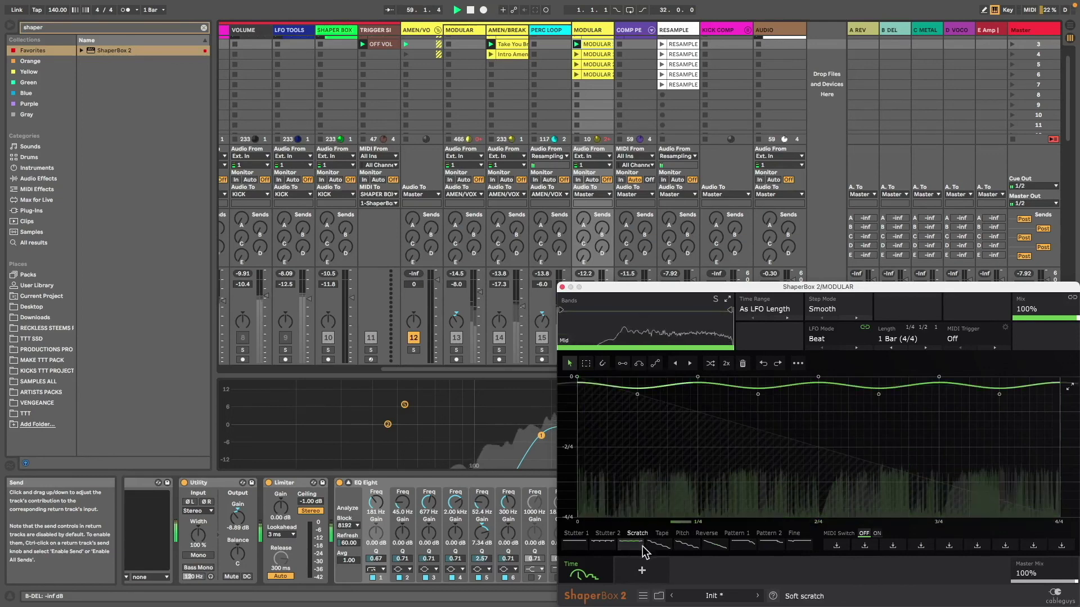
left_click(686, 547)
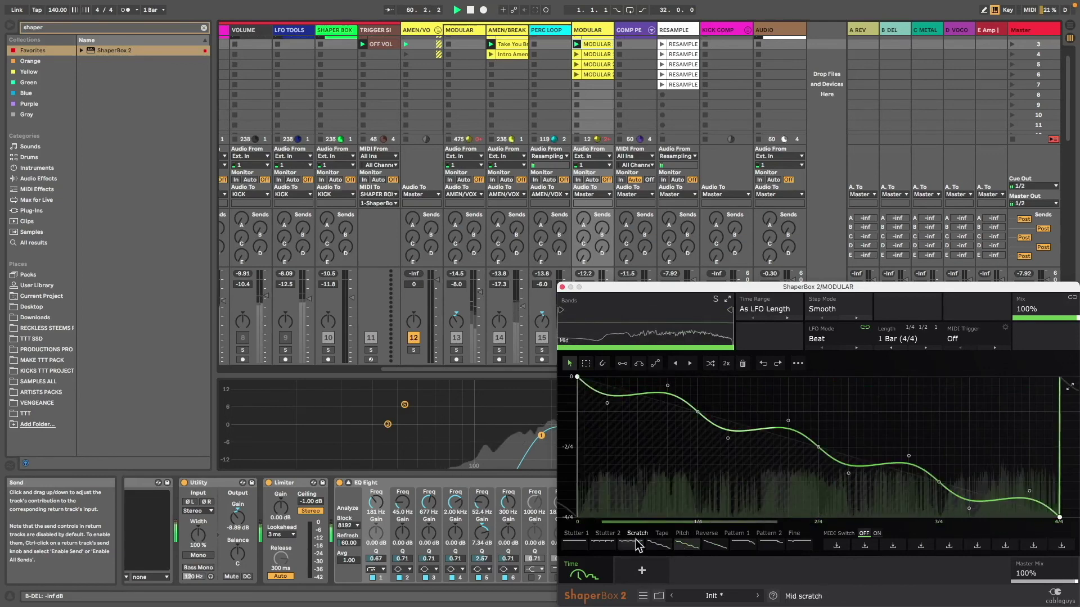
left_click(608, 545)
left_click(742, 543)
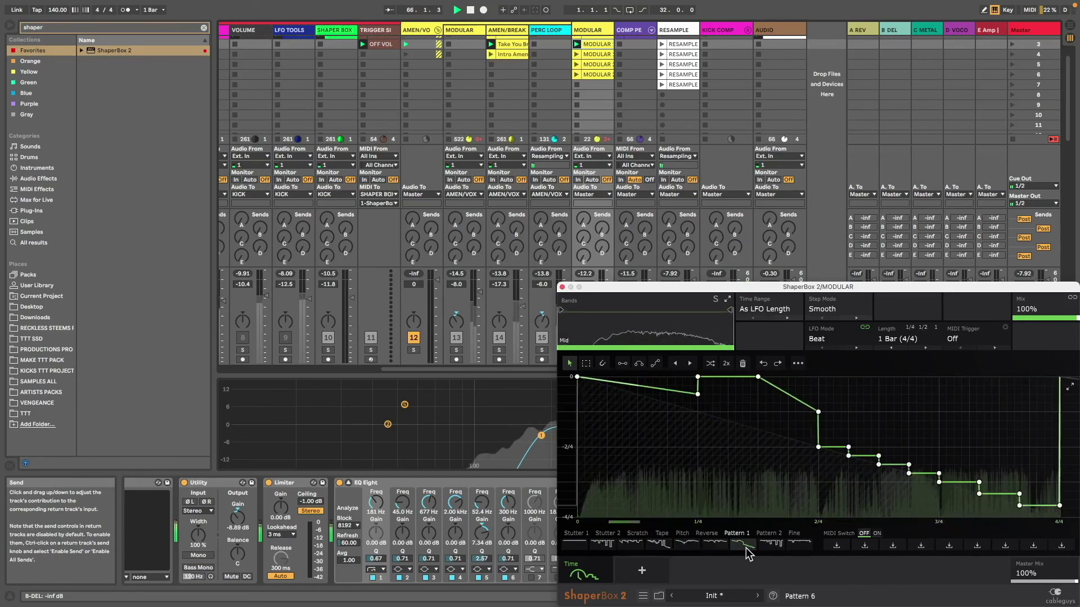
left_click(693, 547)
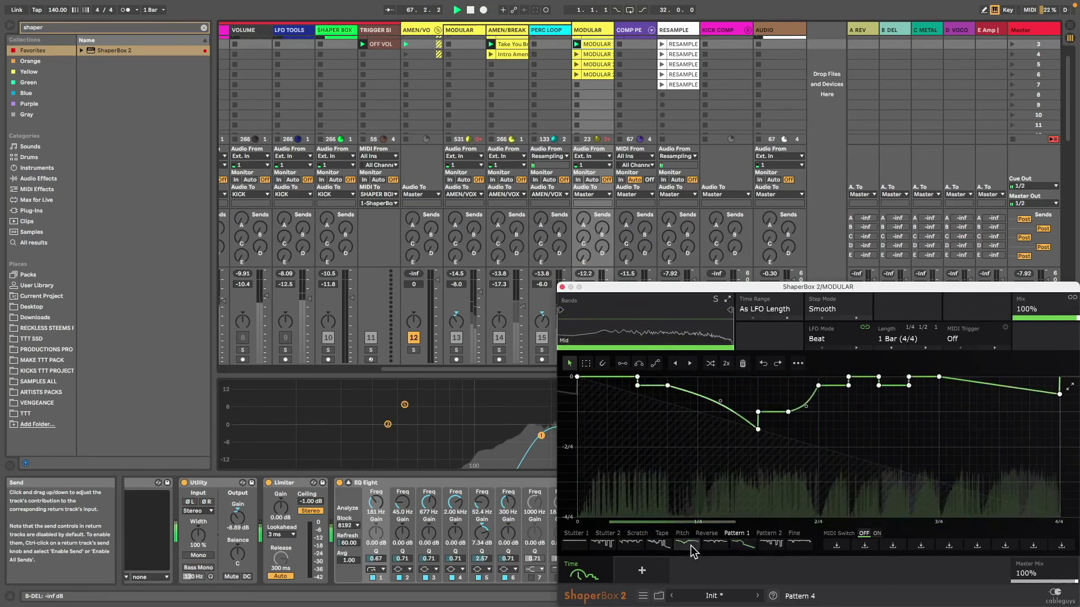
left_click(612, 545)
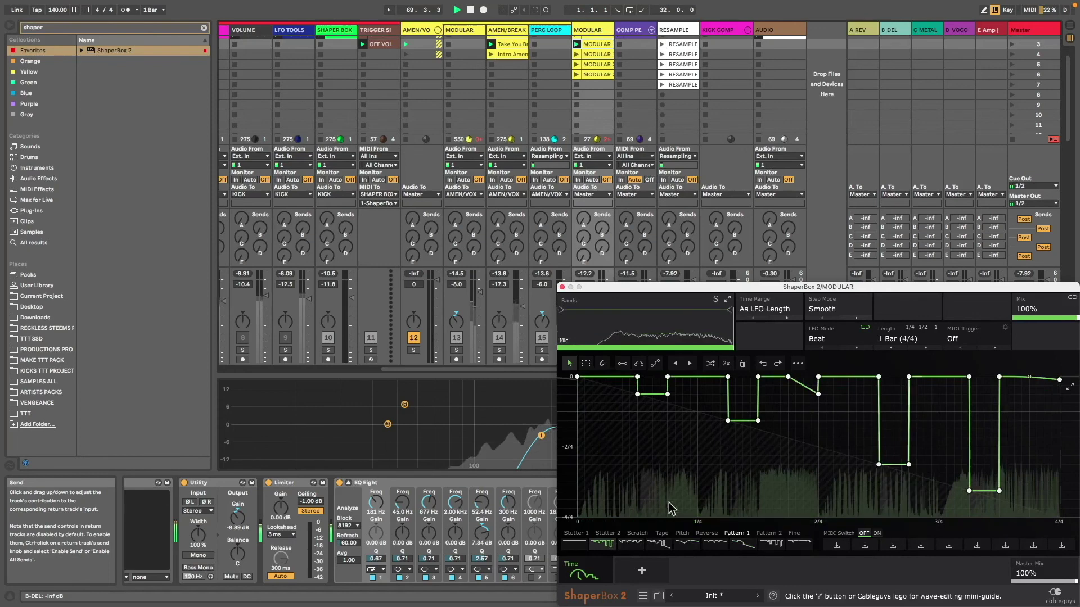
Add a Drive shaper and try its Sweeps 1 curves, ending on the eighth one.
left_click(642, 571)
left_click(725, 360)
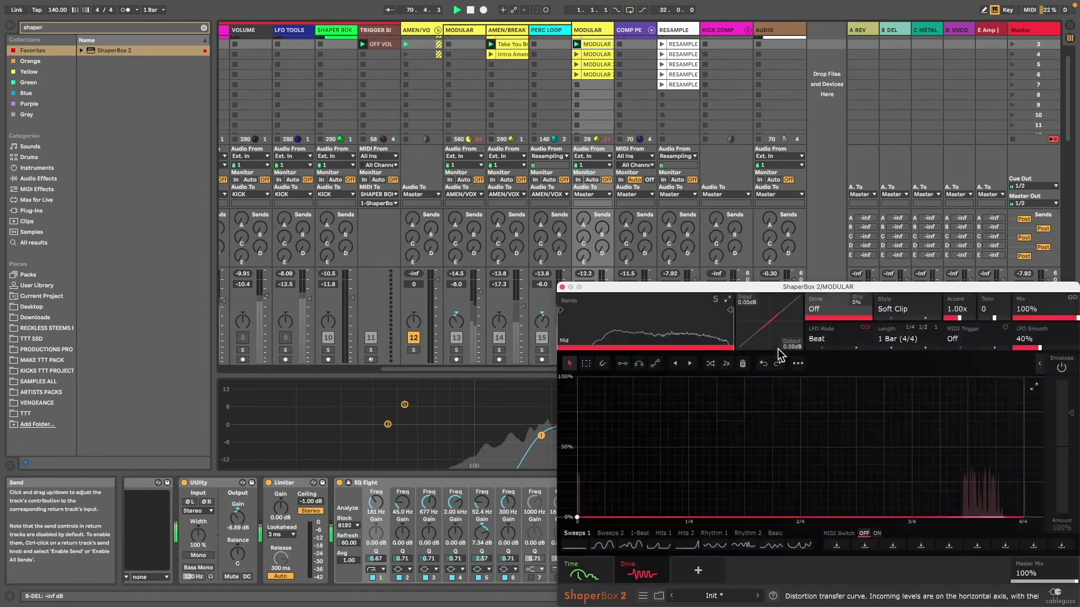
left_click(715, 547)
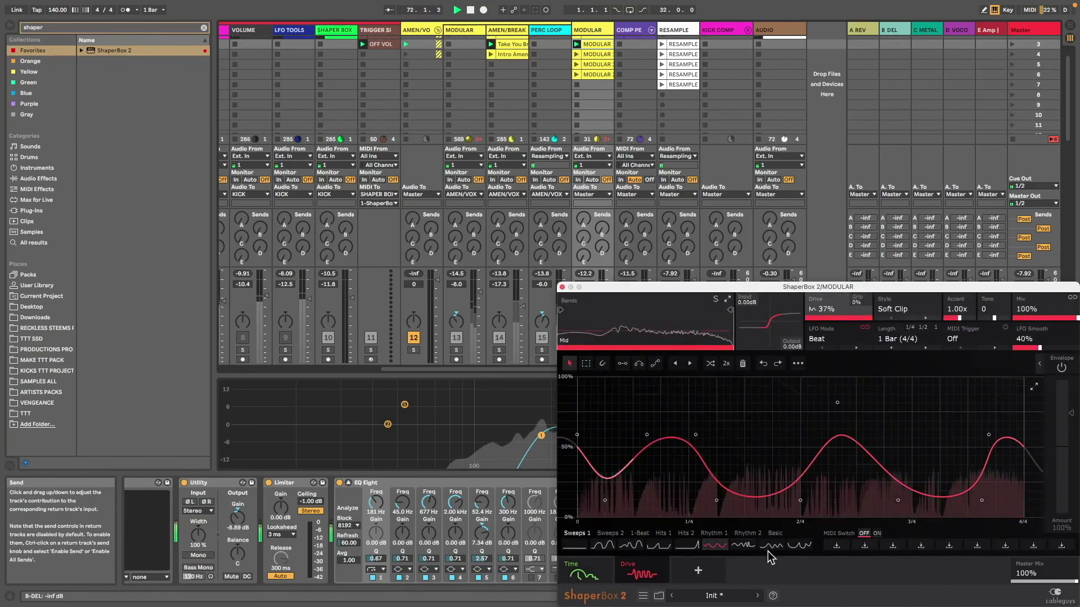
left_click(770, 546)
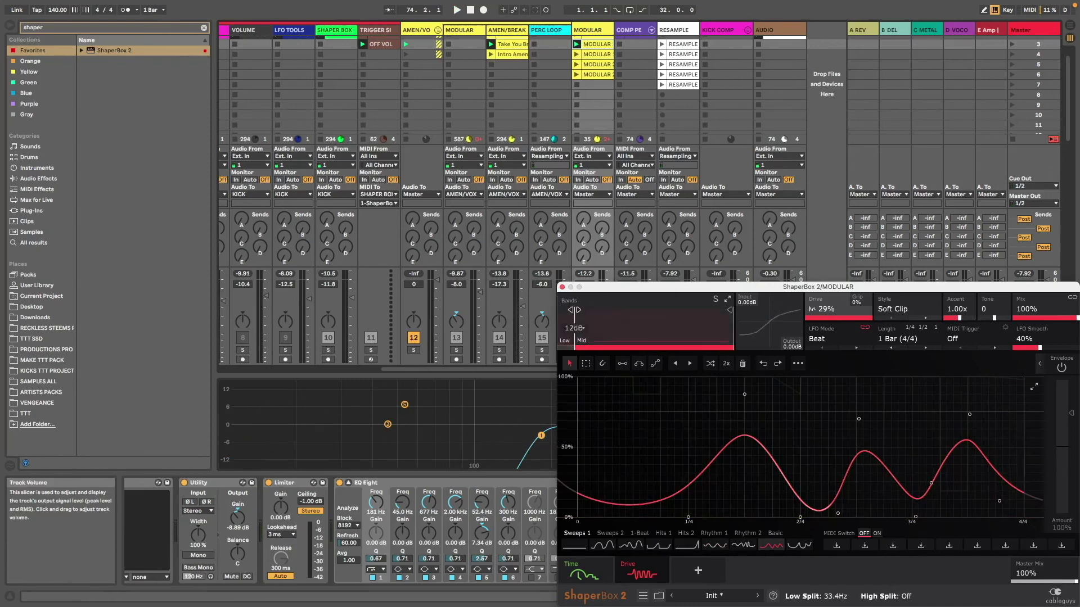
Split the Drive shaper into three bands at 208 Hz and 3.88 kHz during playback, and select the Low band.
key("space")
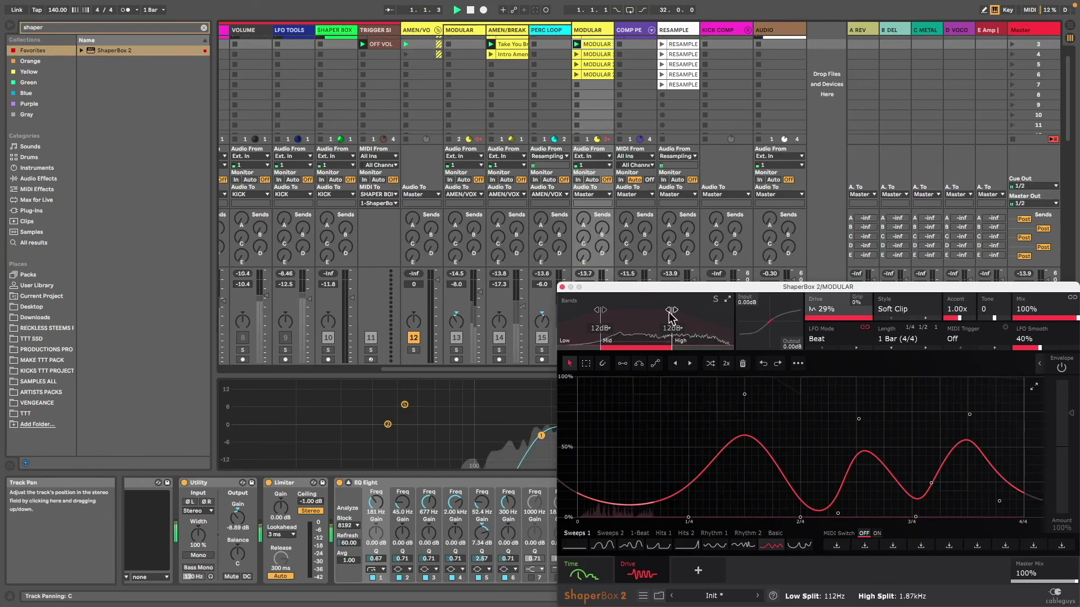
left_click_drag(672, 310, 690, 310)
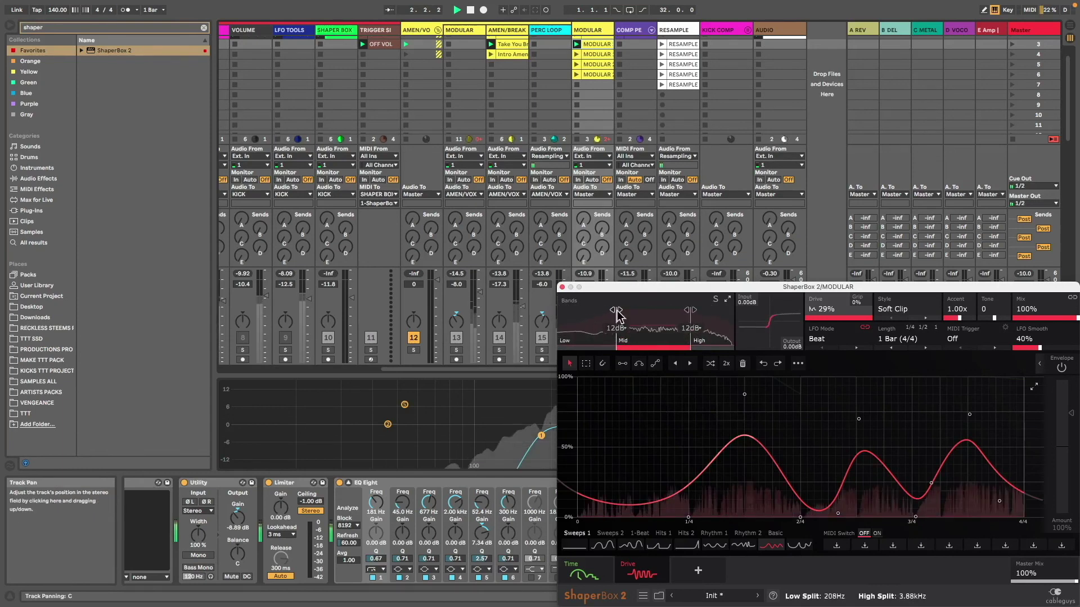
left_click(606, 326)
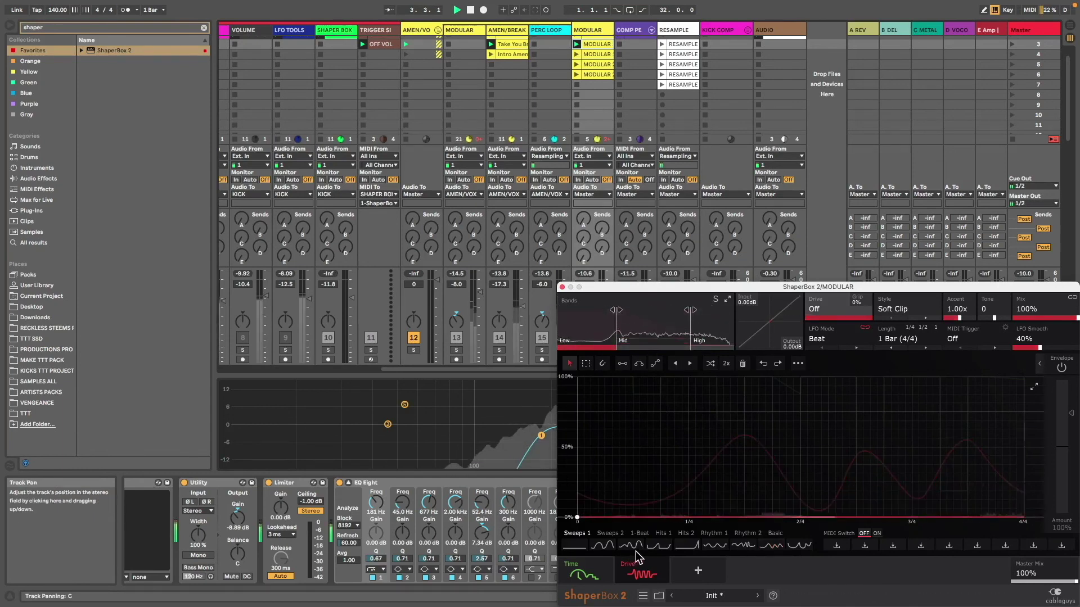
Try several wave curves on the Drive shaper's High band, ending on the Rhythm 16 curve from Rhythm 2.
left_click(715, 338)
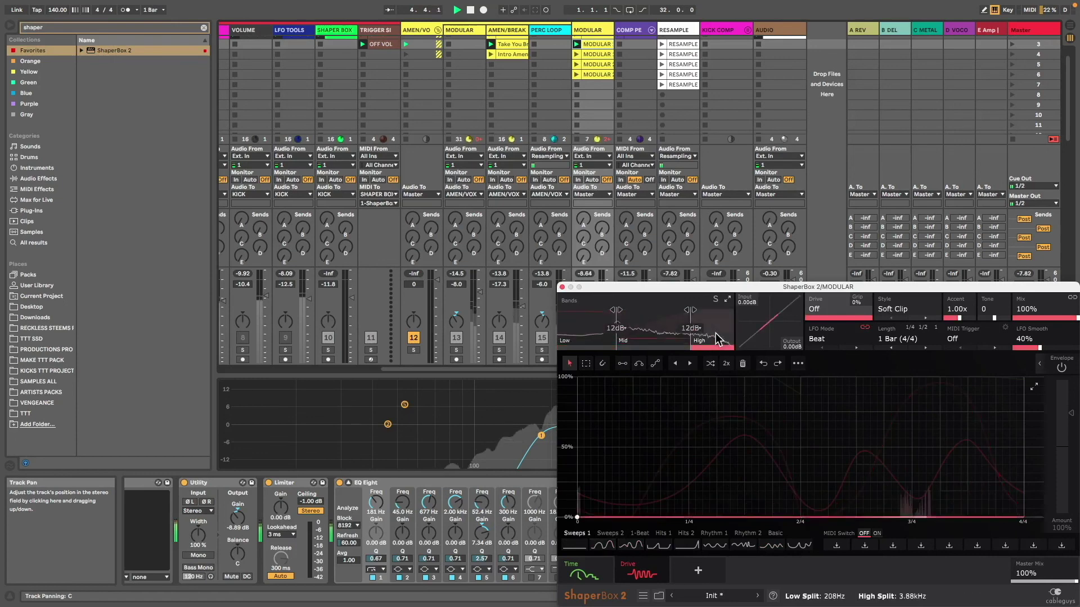
left_click(744, 544)
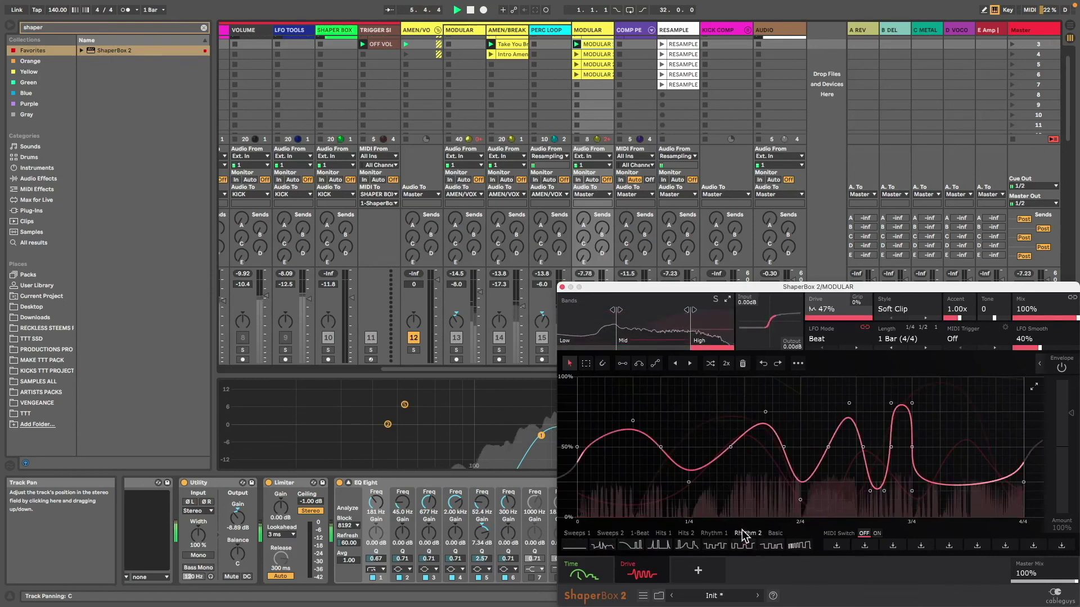
left_click(771, 546)
left_click(798, 546)
left_click(798, 545)
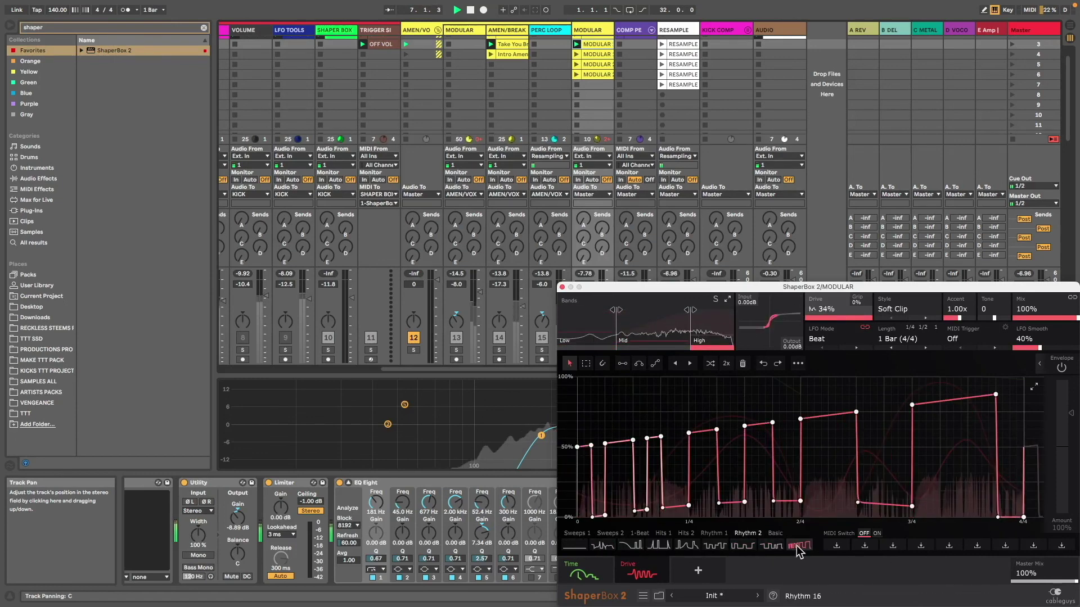